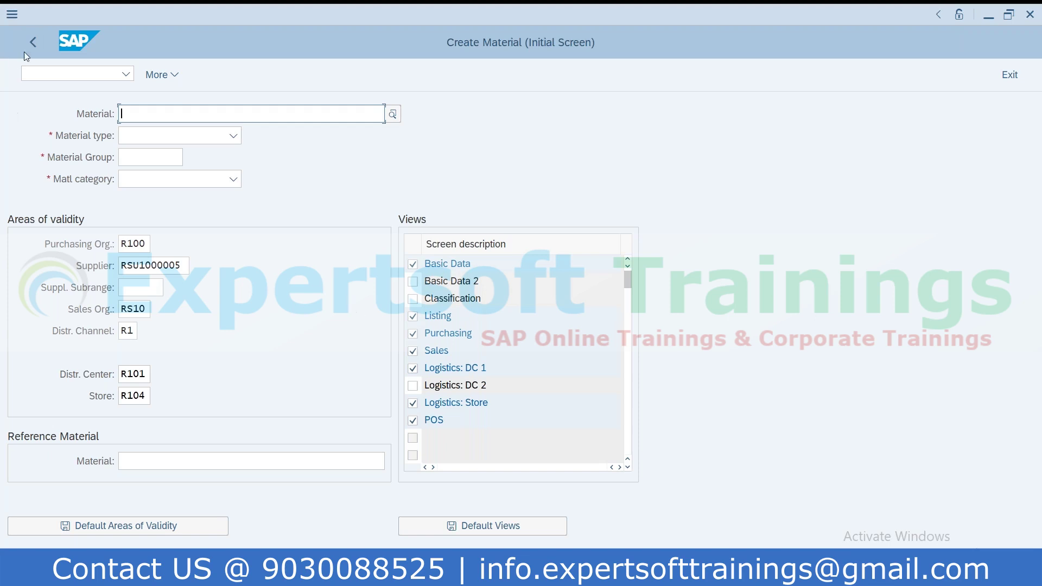
Step: Set the new material's type to HAWA Trading Goods
left_click(238, 141)
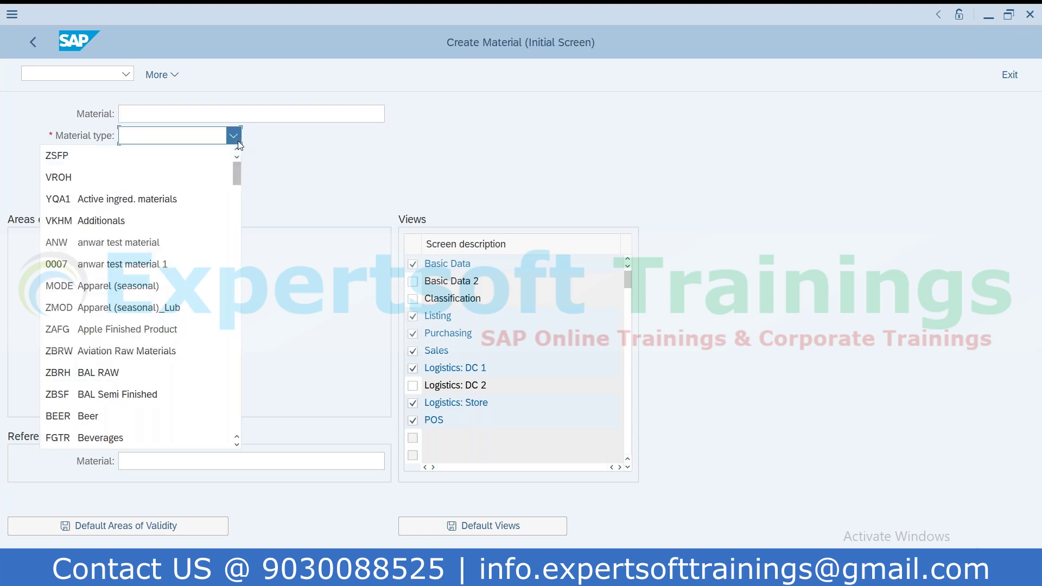
type("ha")
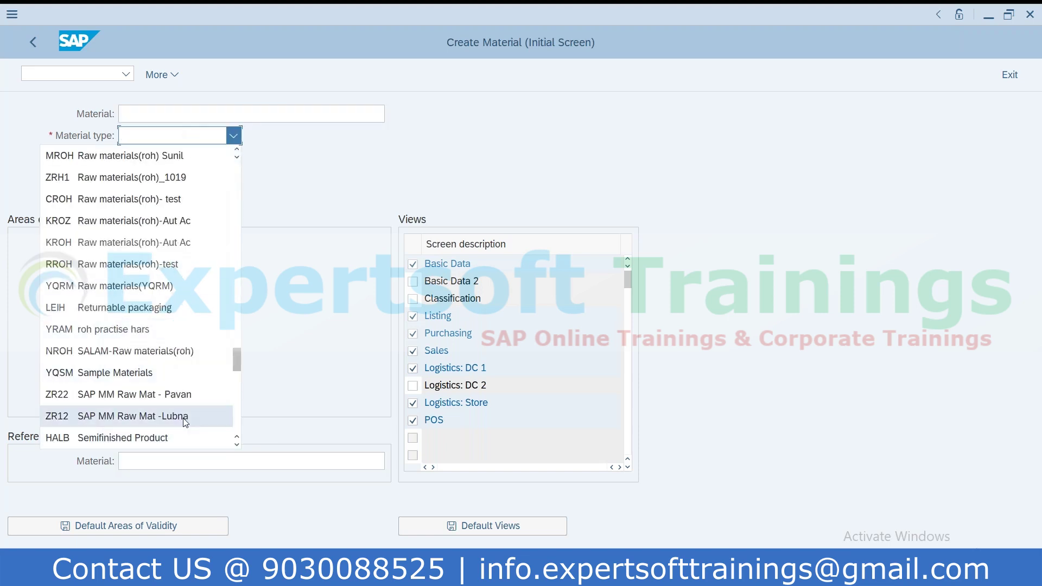
scroll(184, 419, "down", 5)
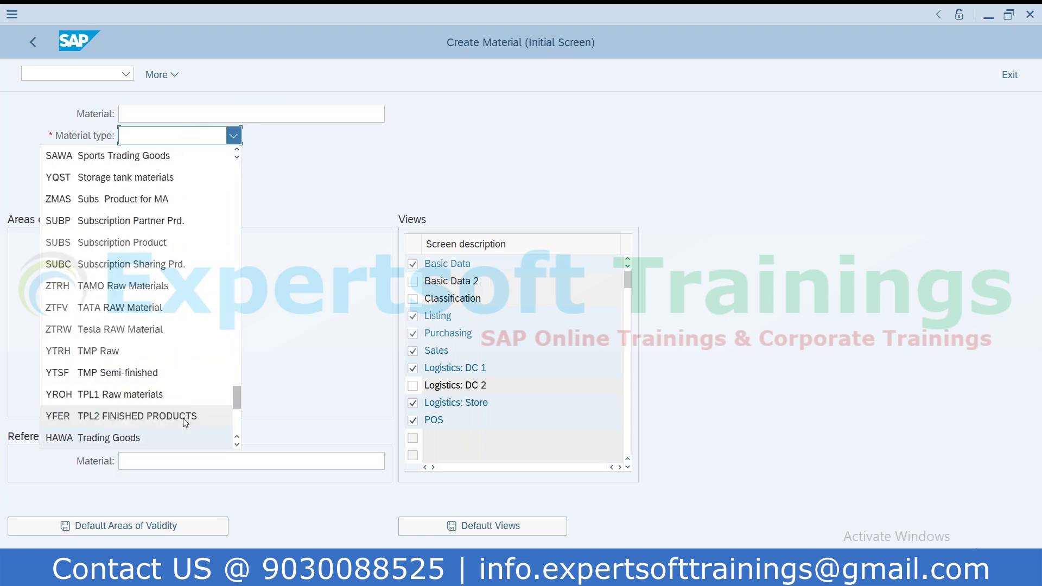
left_click(162, 438)
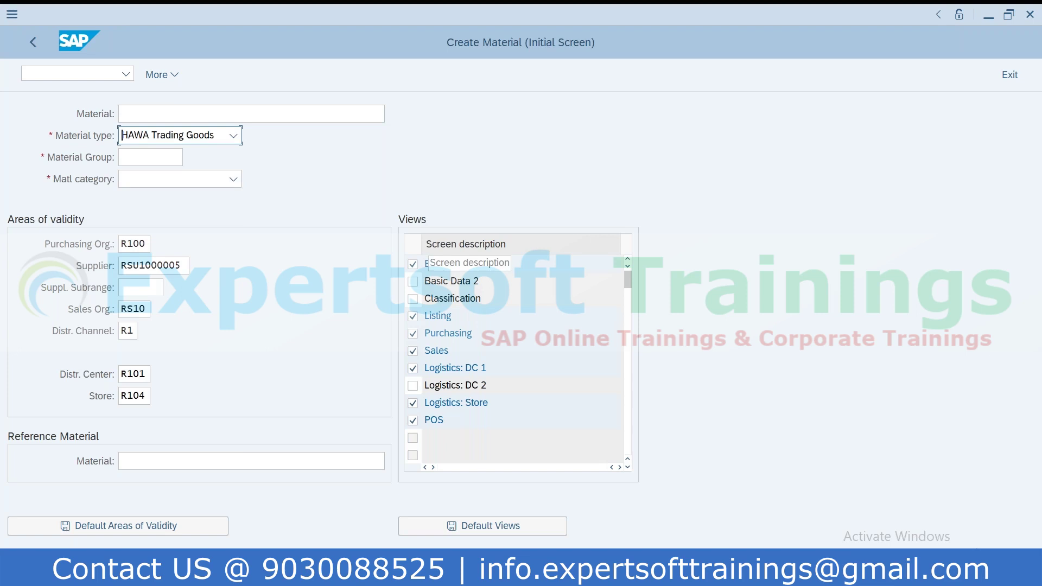
Step: Open the material group creation transaction WG21 in a new session
left_click(142, 162)
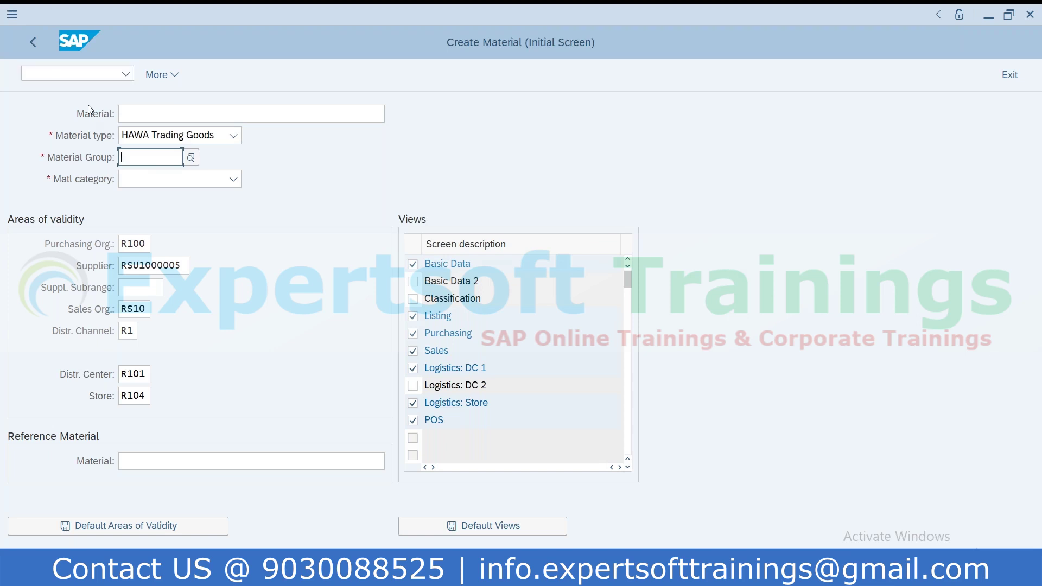
left_click(89, 72)
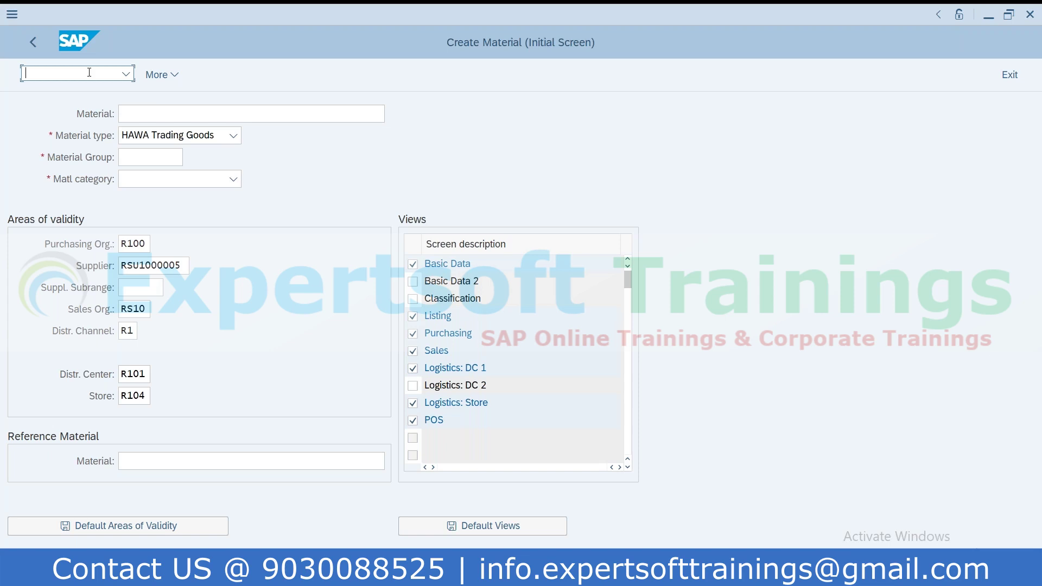
type("/owg21")
key("Return")
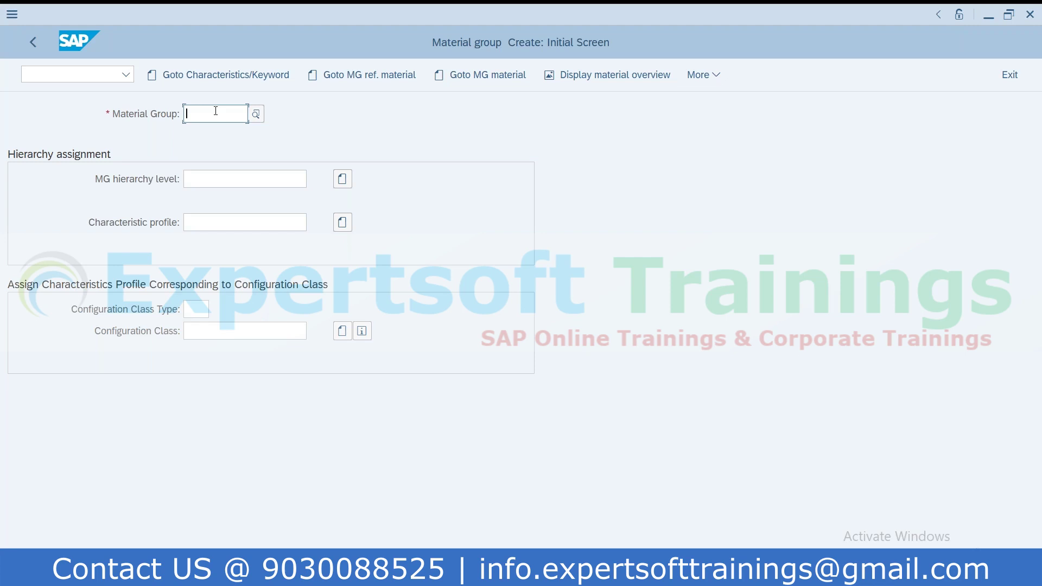
Step: Enter TEST6789 as the new material group and continue to its basic data
type("test")
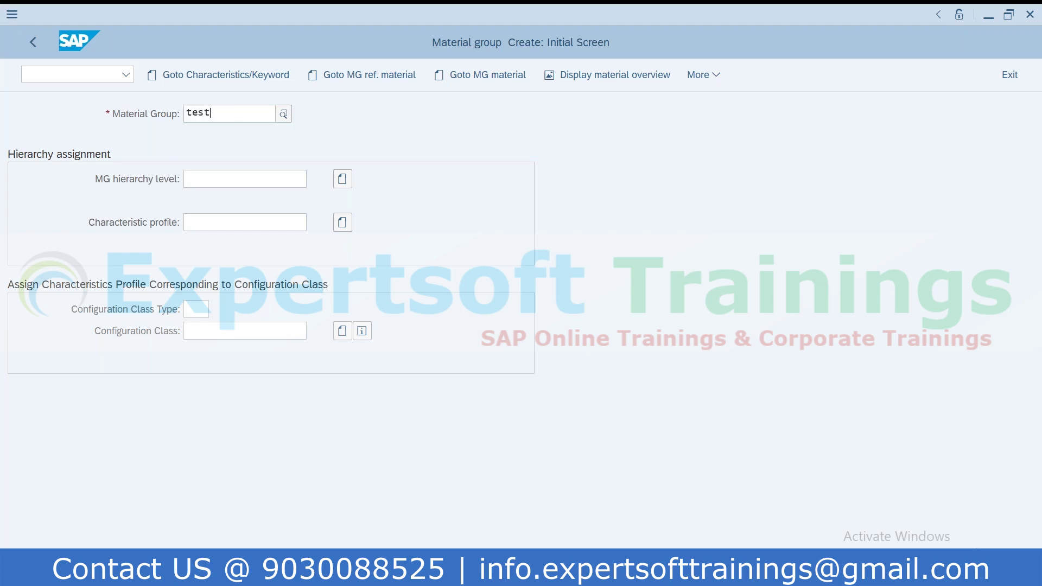
type("678")
key("Return")
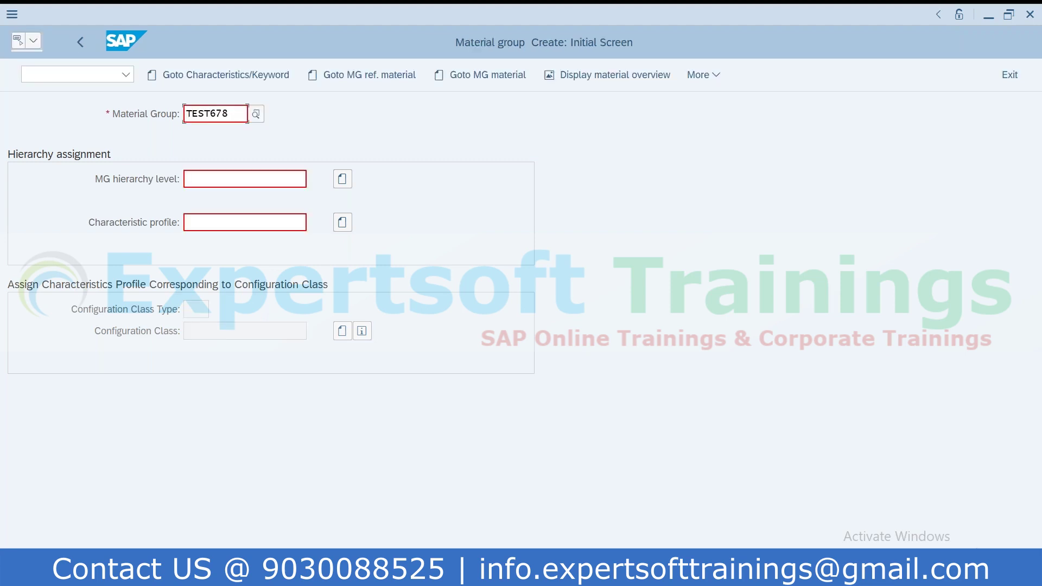
left_click(238, 120)
type("9")
key("Return")
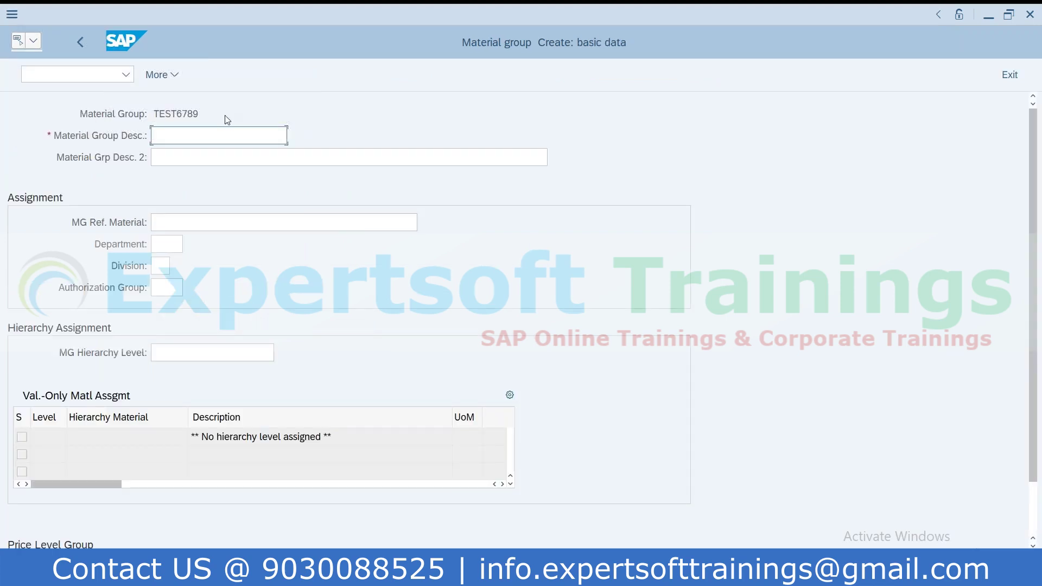
Step: Reuse the group code TEST6789 as the material group description and confirm the entry
left_click_drag(200, 114, 76, 125)
key("ctrl+c")
left_click(209, 132)
key("ctrl+v")
key("Return")
Step: Return to the material creation session, set the material group to TEST6789 and the category to 00 Single material
left_click_drag(236, 114, 133, 119)
key("ctrl+c")
left_click(78, 43)
key("alt+Tab")
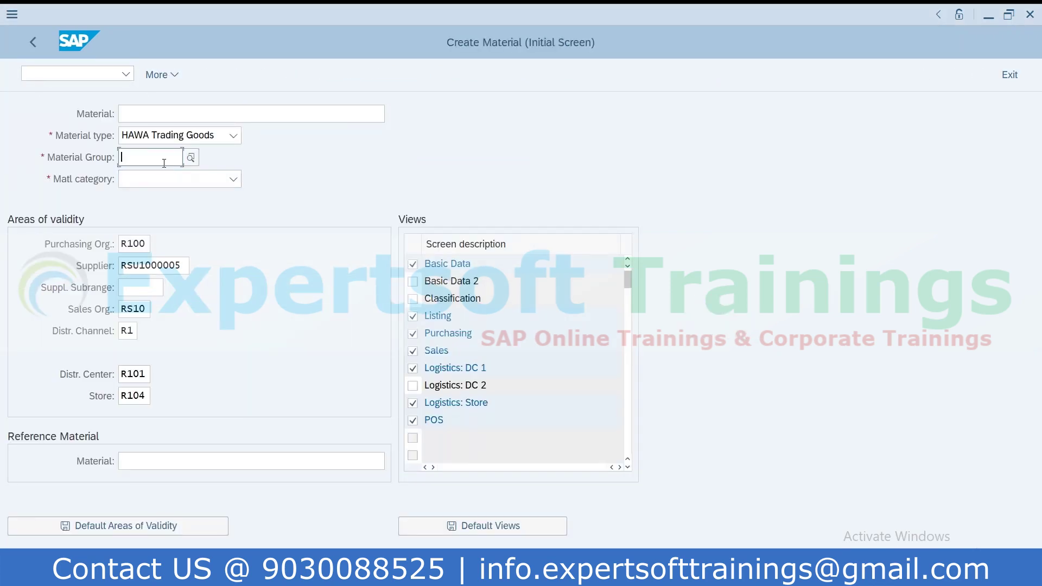
key("ctrl+v")
left_click(233, 179)
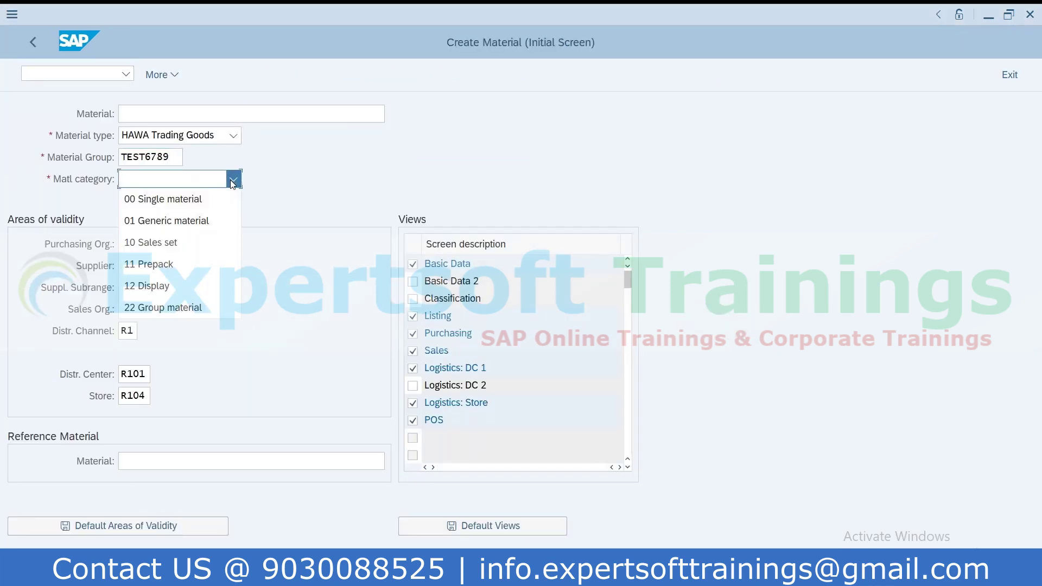
left_click(181, 204)
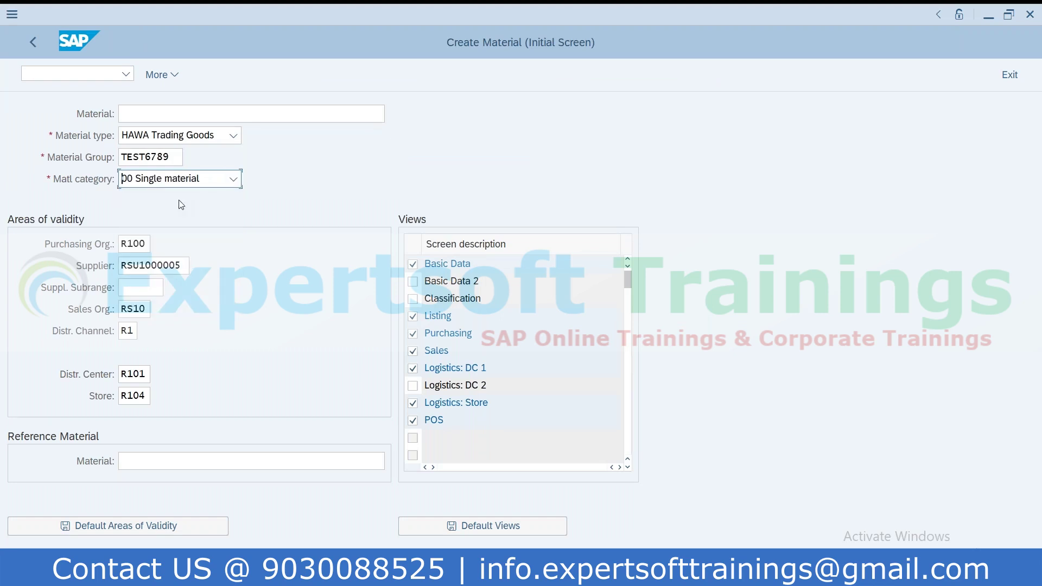
Step: Review the available material categories and the purchasing, supplier, sales, distribution center and store entries in the areas of validity
left_click(234, 178)
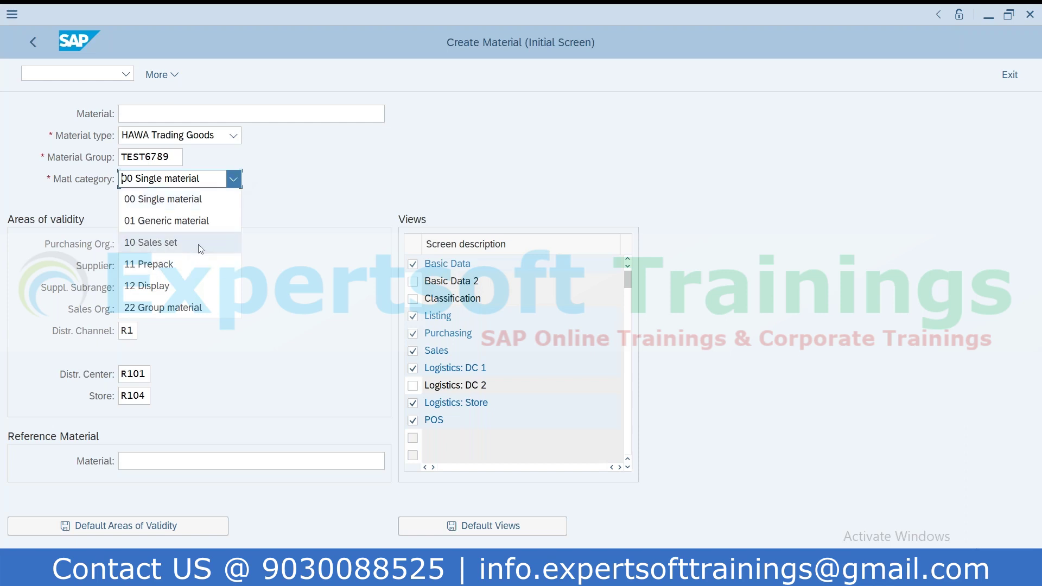
left_click(378, 166)
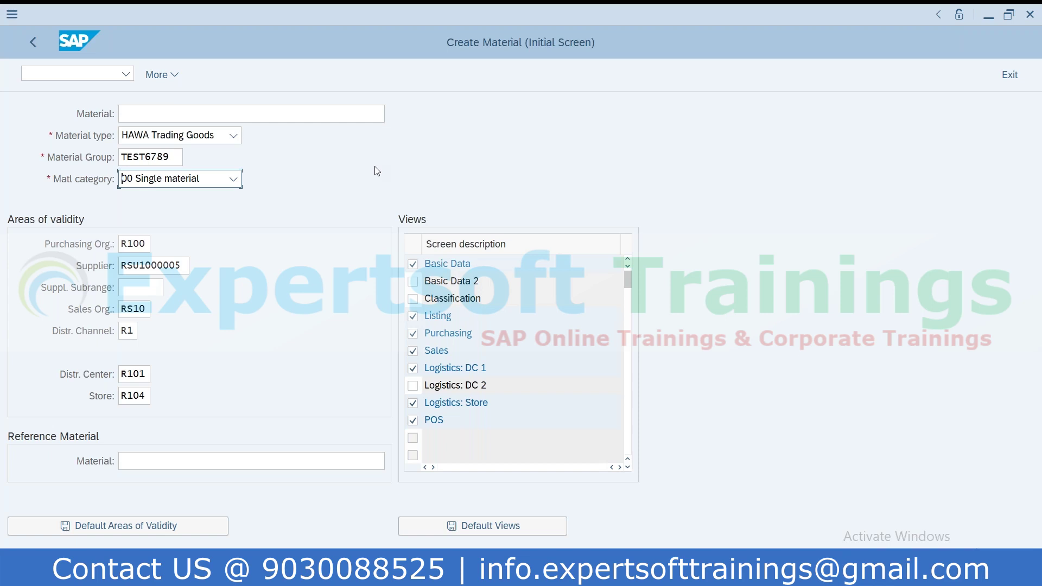
left_click(234, 179)
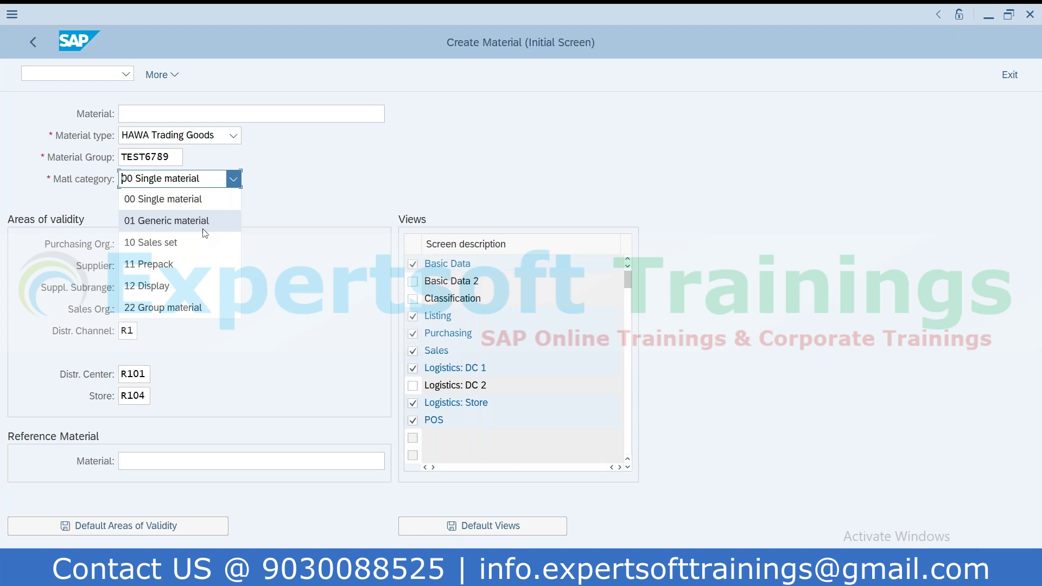
left_click(345, 198)
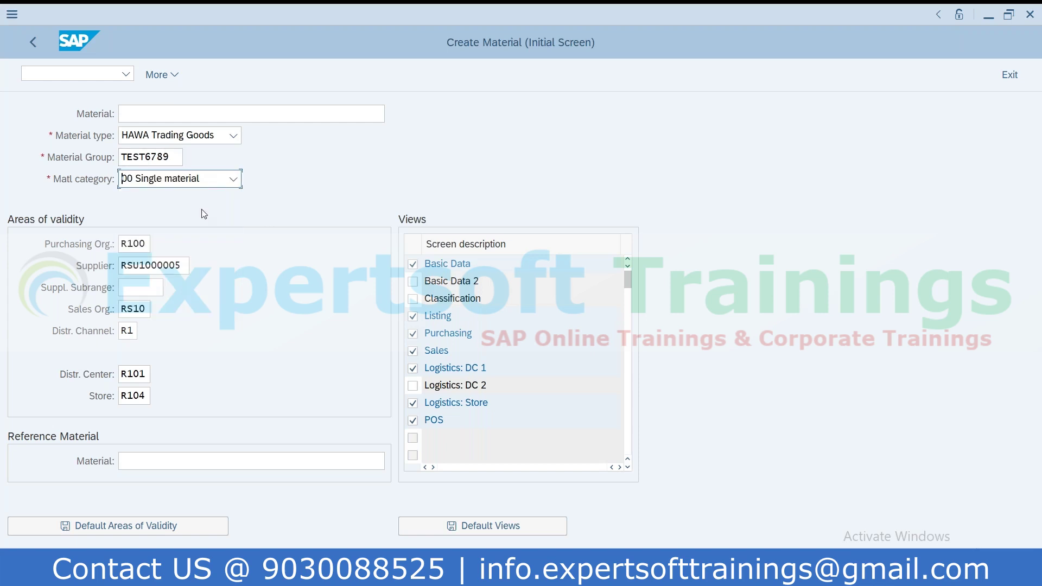
left_click(145, 245)
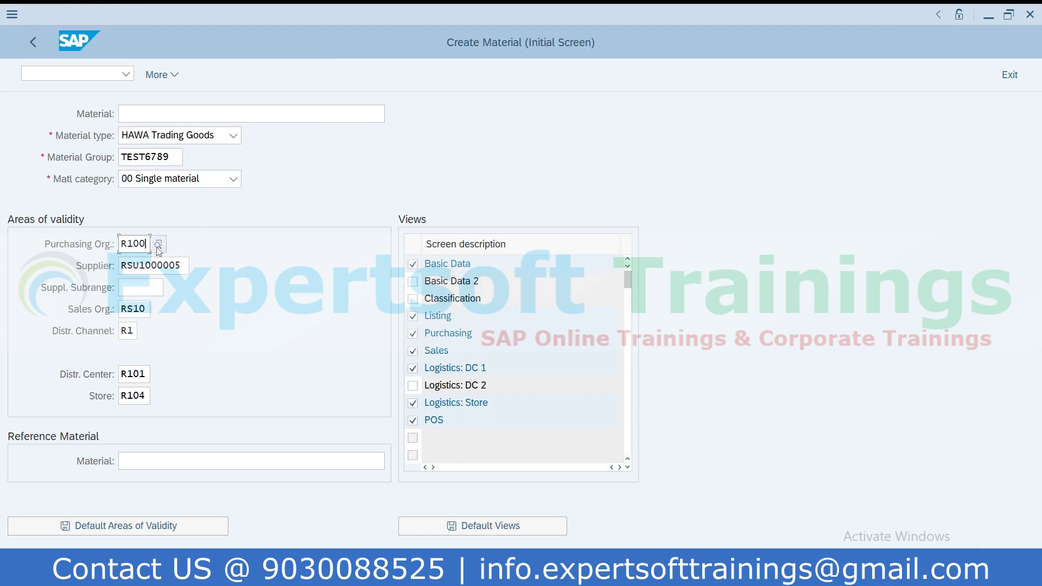
left_click_drag(148, 244, 103, 252)
left_click(140, 309)
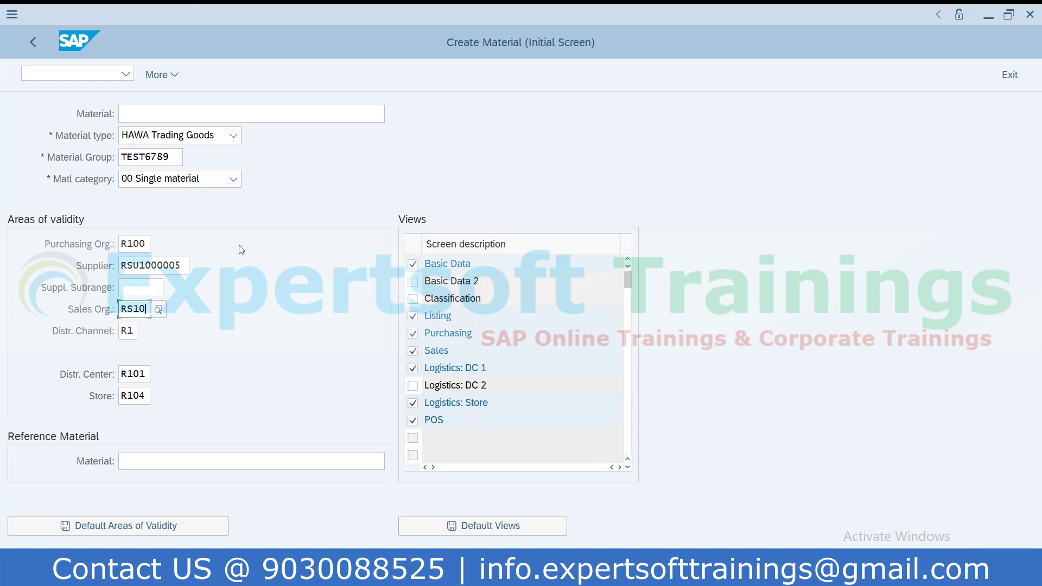
double_click(183, 265)
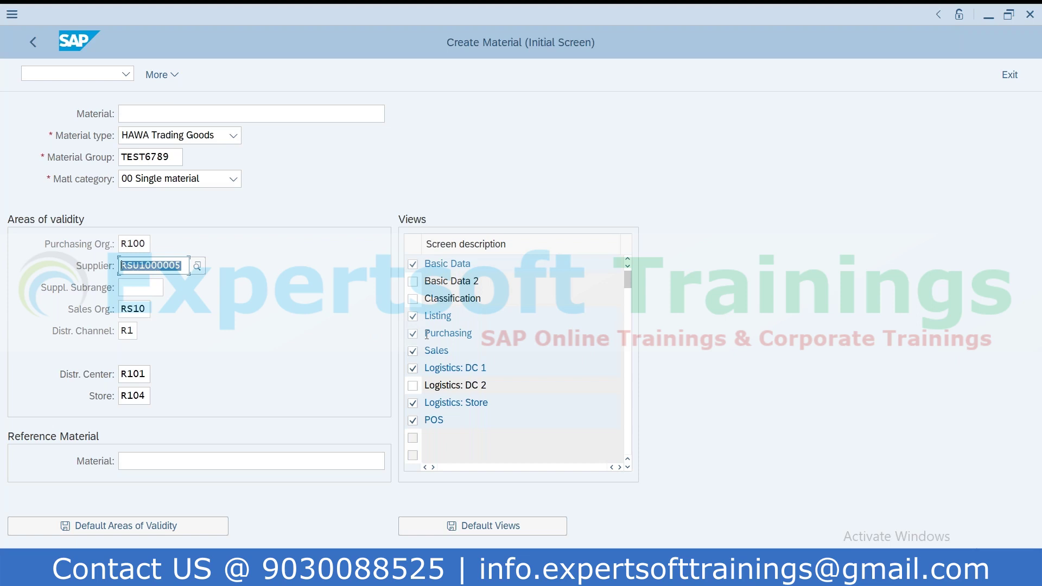
left_click_drag(450, 350, 386, 337)
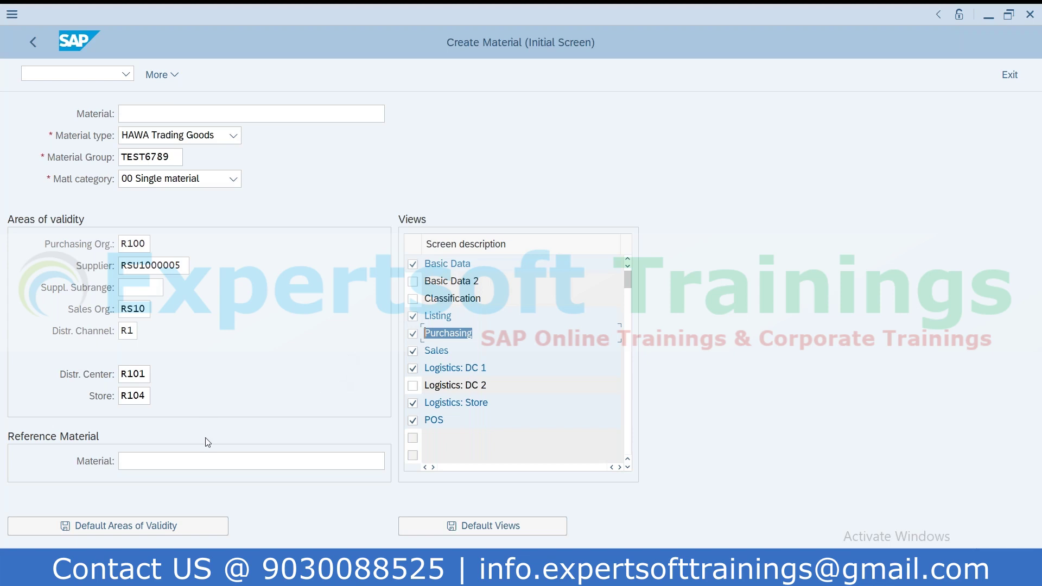
left_click(147, 375)
left_click(145, 396)
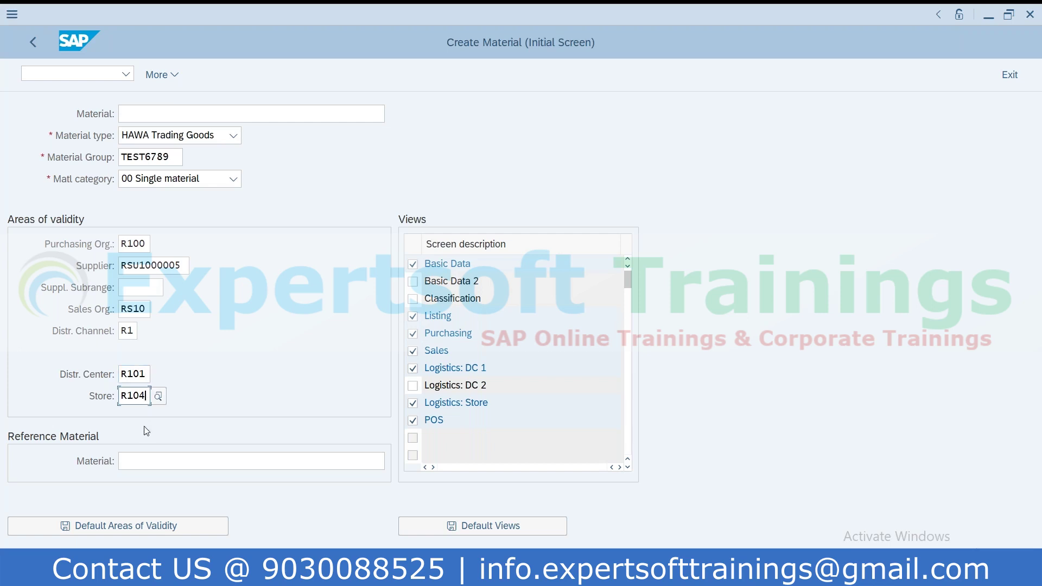
Step: Open transaction WB01 in a new session
left_click(73, 74)
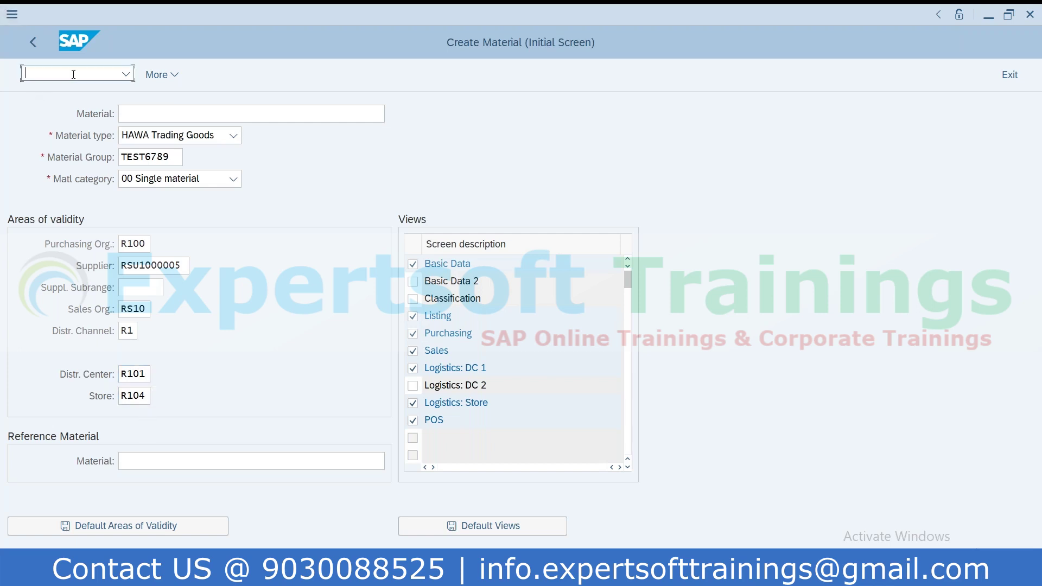
type("/")
type("owb01")
key("Return")
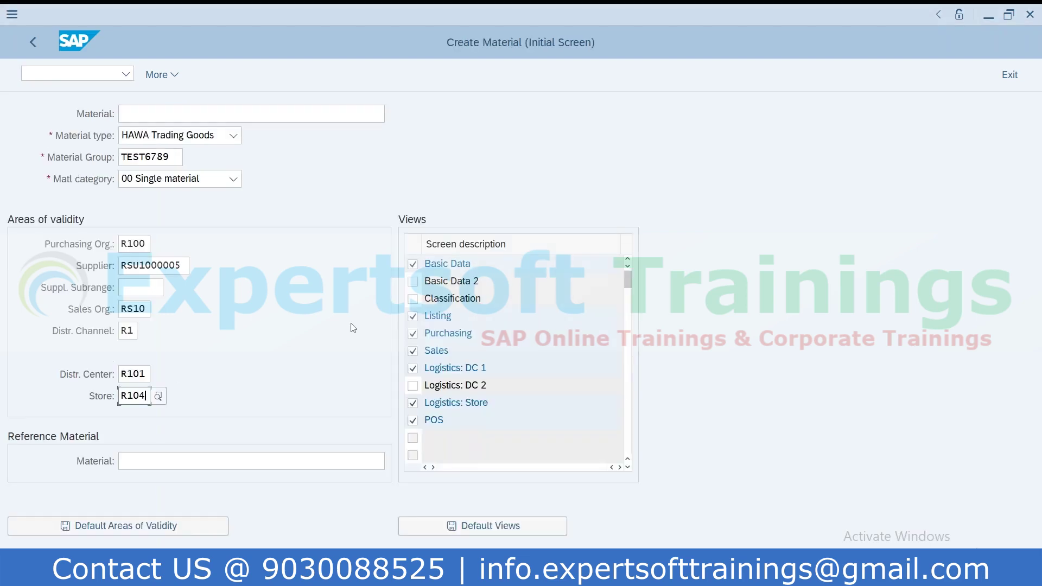
Step: Use material 60001354 as the reference material and continue to the Basic Data view
double_click(142, 374)
double_click(133, 396)
left_click(170, 459)
left_click(170, 459)
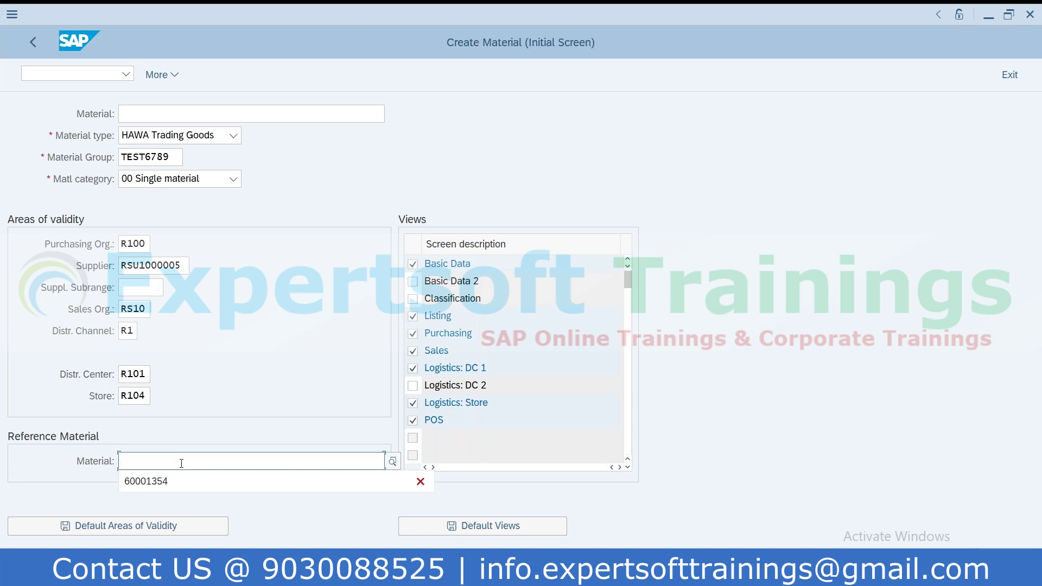
left_click(184, 483)
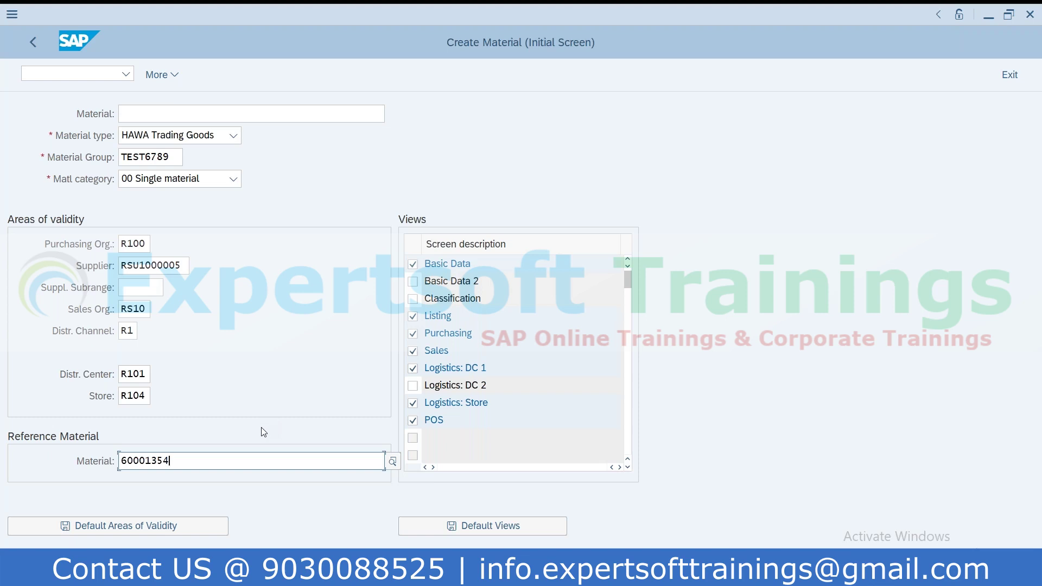
key("Return")
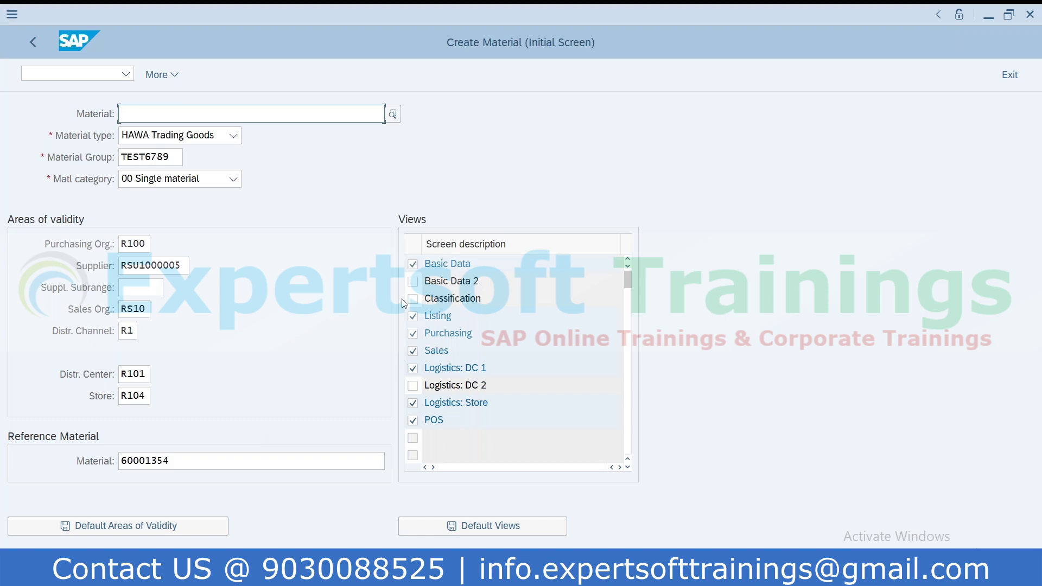
key("Return")
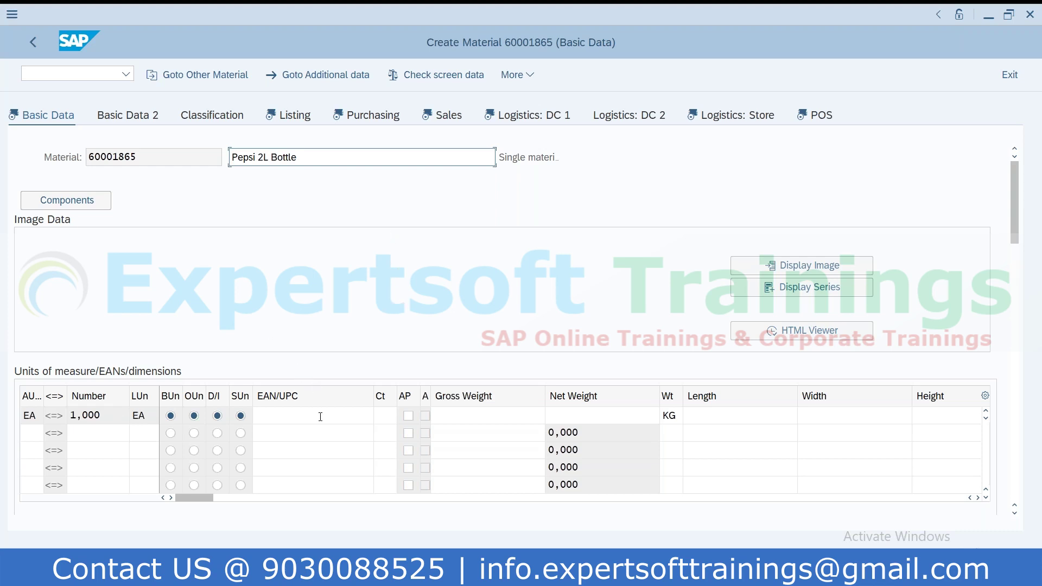
left_click(378, 414)
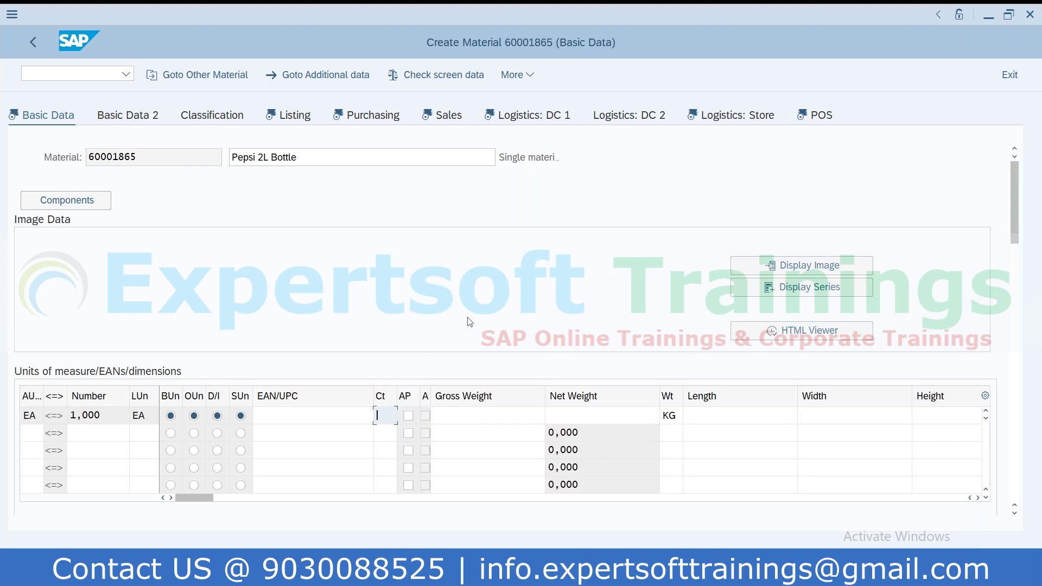
left_click(298, 415)
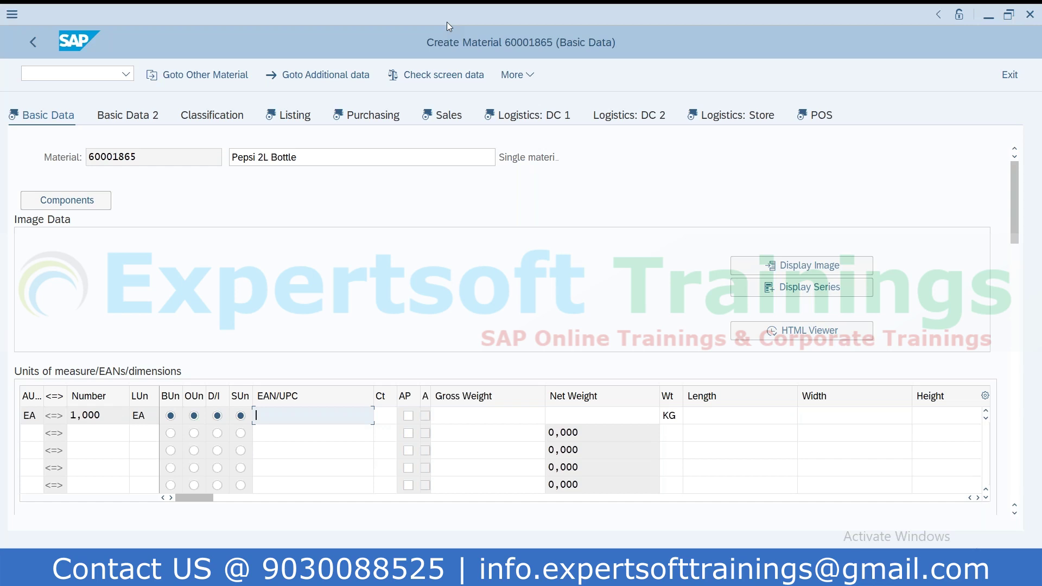
left_click(382, 418)
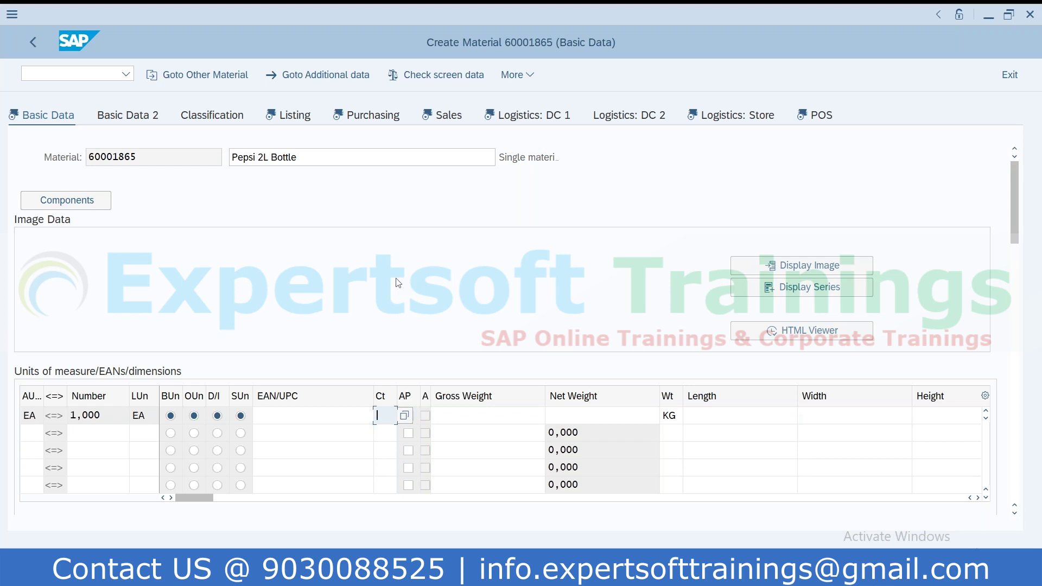
left_click(342, 414)
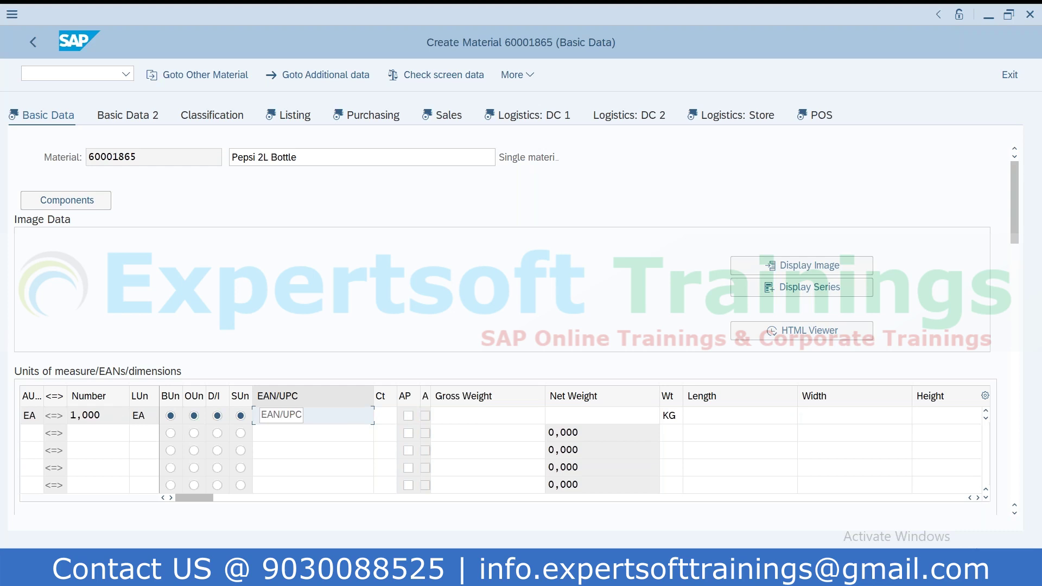
Step: Set the EA unit's EAN category to ZE and its EAN/UPC to 22354778, and confirm the basic data
left_click(383, 416)
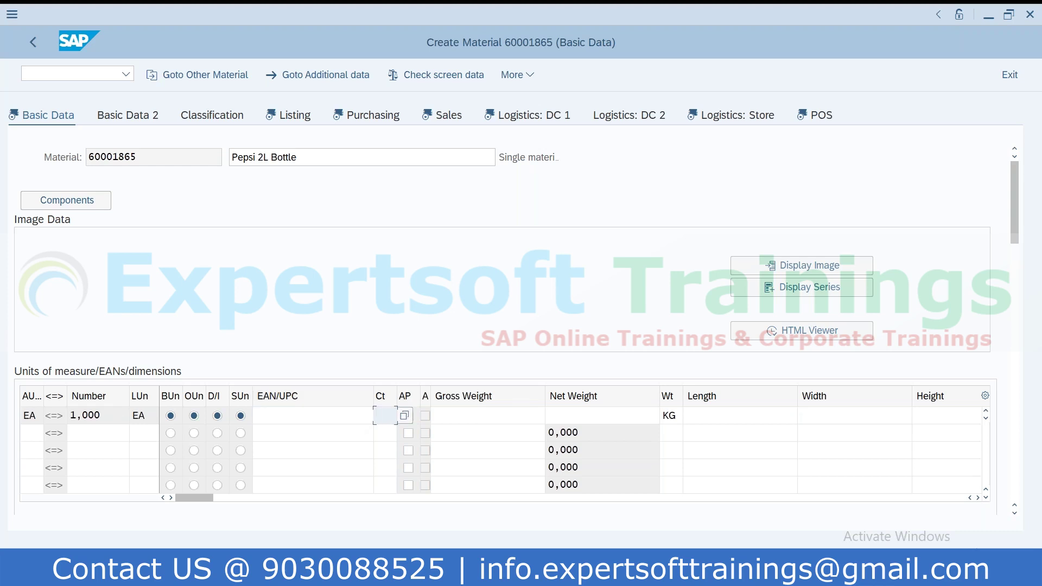
type("ZE")
left_click(297, 411)
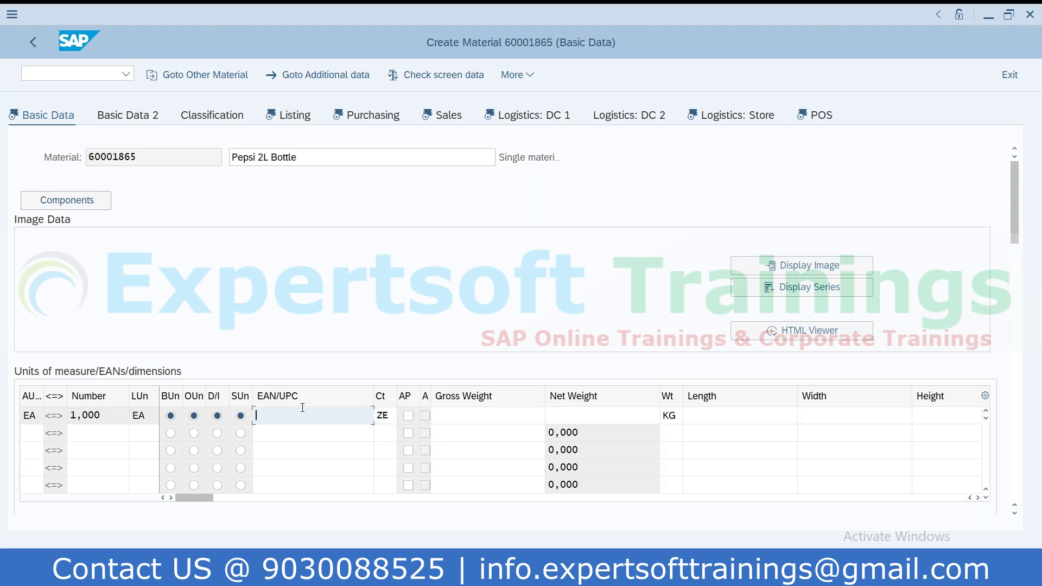
type("22354778")
key("Return")
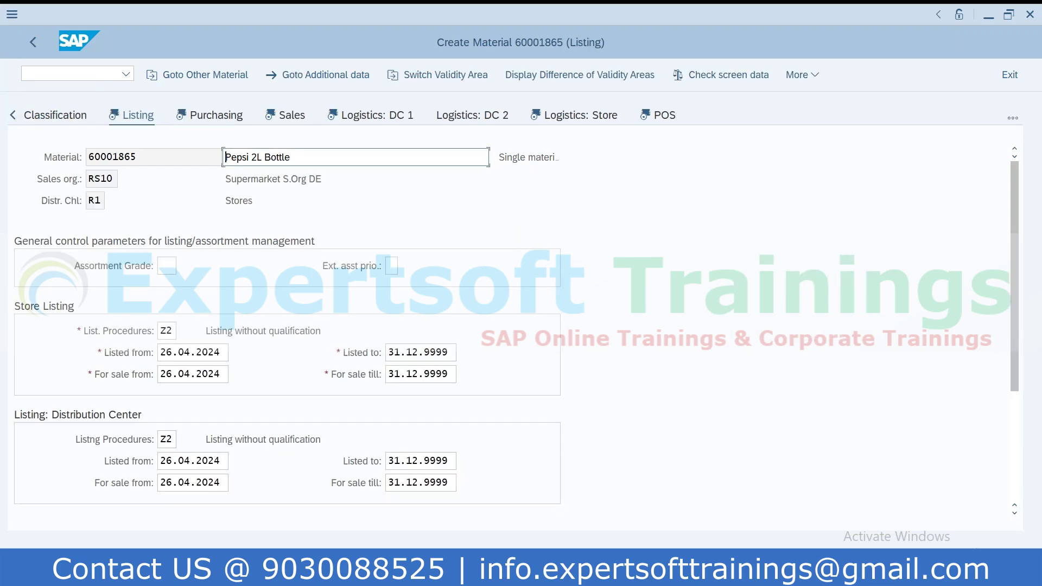
scroll(311, 430, "down", 3)
scroll(312, 430, "up", 3)
scroll(312, 433, "down", 5)
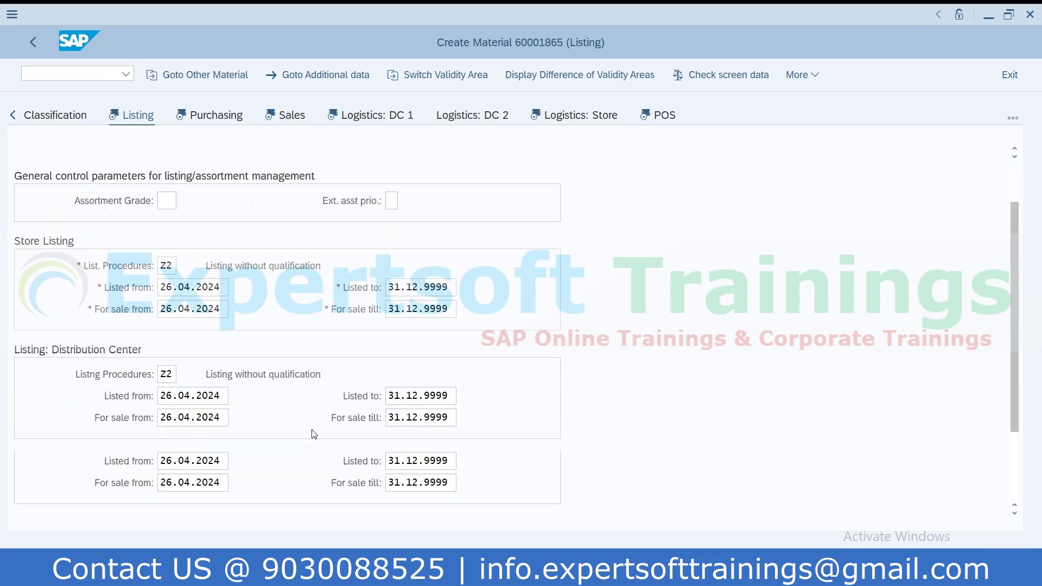
scroll(313, 433, "up", 5)
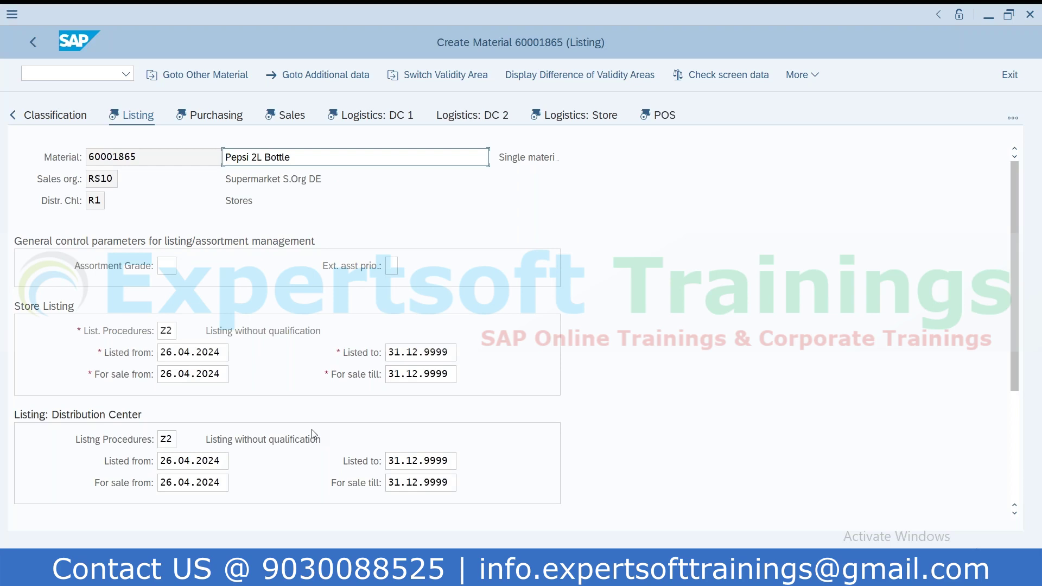
Step: Return to the basic data, clear the EA unit's EAN/UPC so a number is assigned automatically, and confirm
left_click(13, 115)
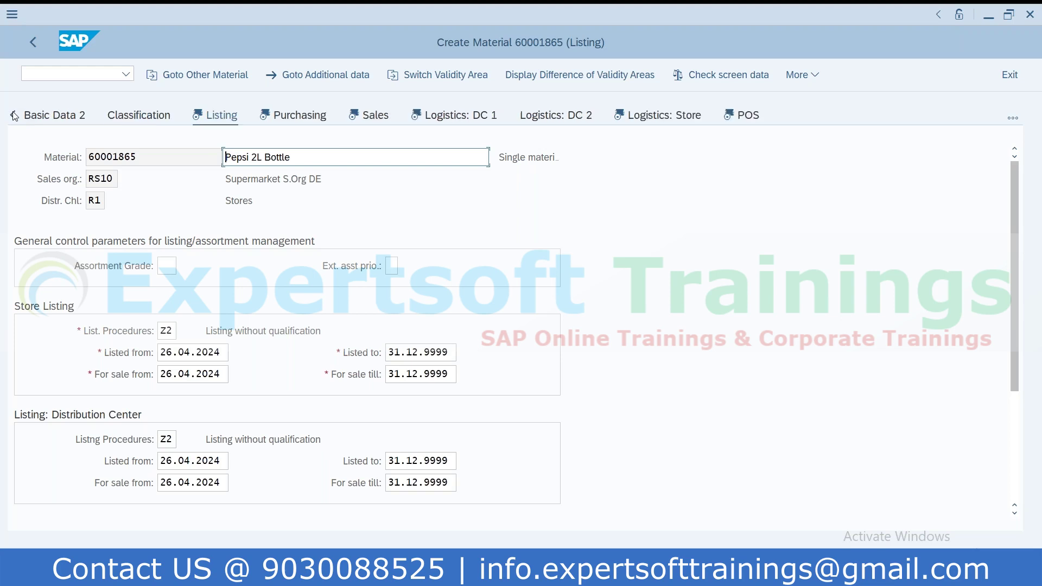
left_click(13, 115)
left_click(25, 116)
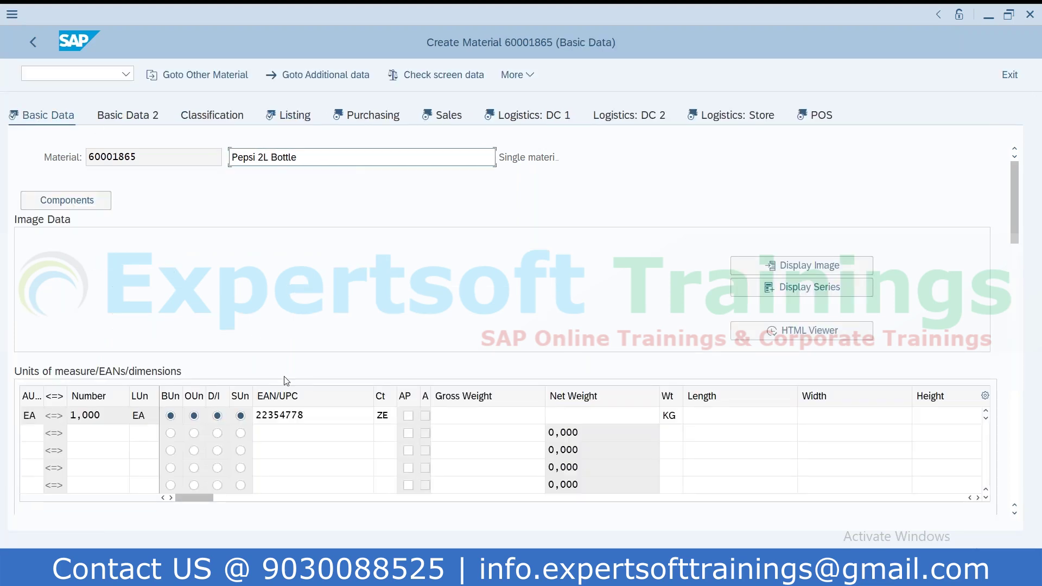
left_click_drag(304, 416, 254, 416)
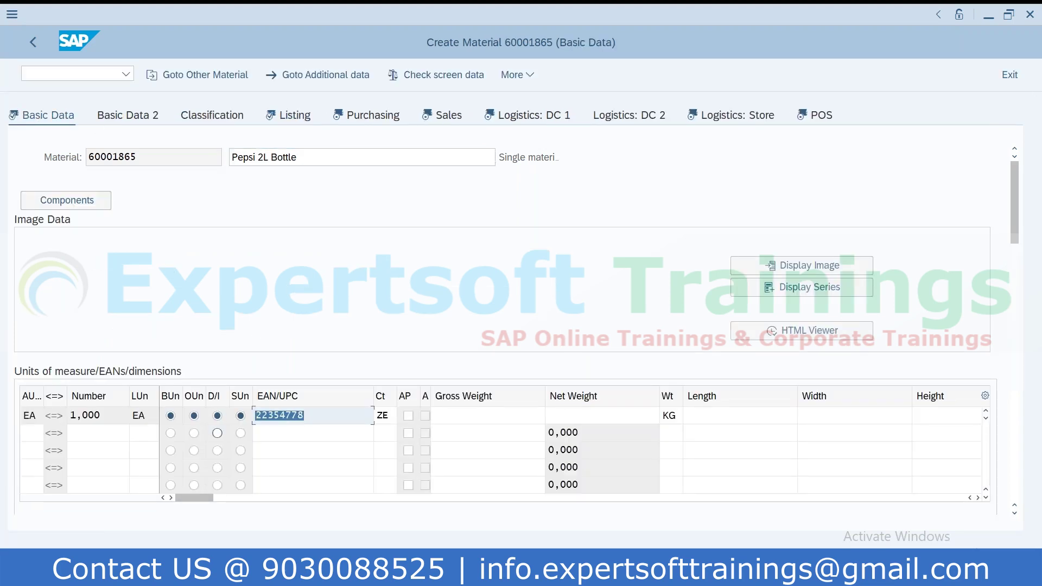
key("Delete")
key("Return")
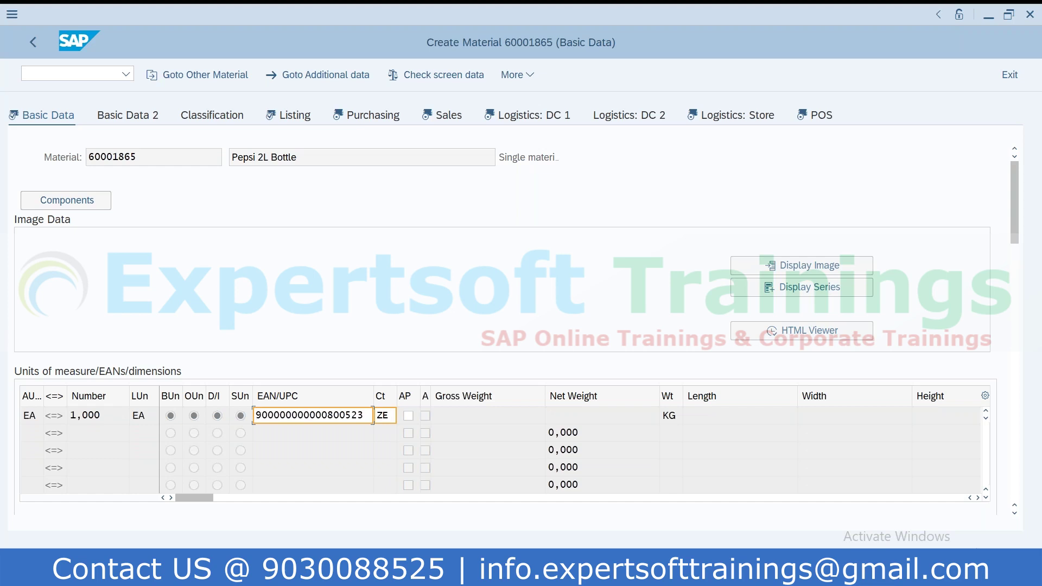
key("Return")
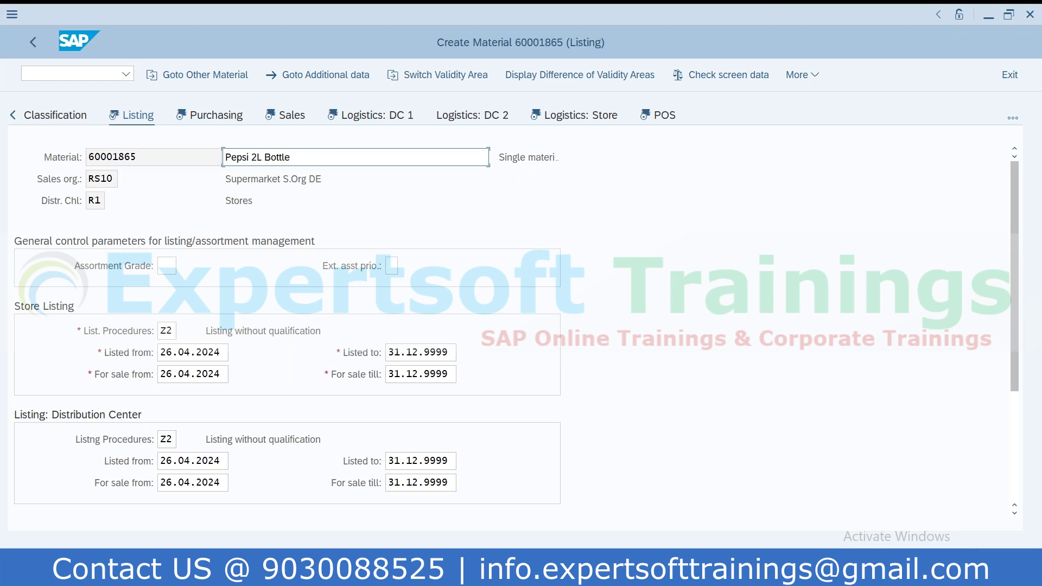
Step: Return to the basic data, try EAN/UPC 56666889 for the EA unit, and clear the field again
left_click(14, 115)
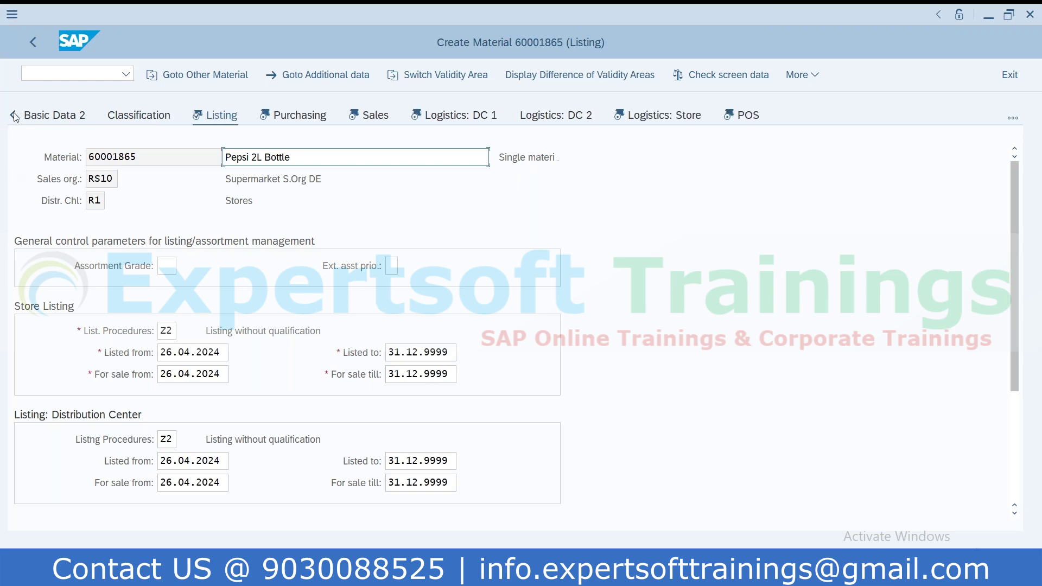
left_click(14, 115)
left_click(52, 116)
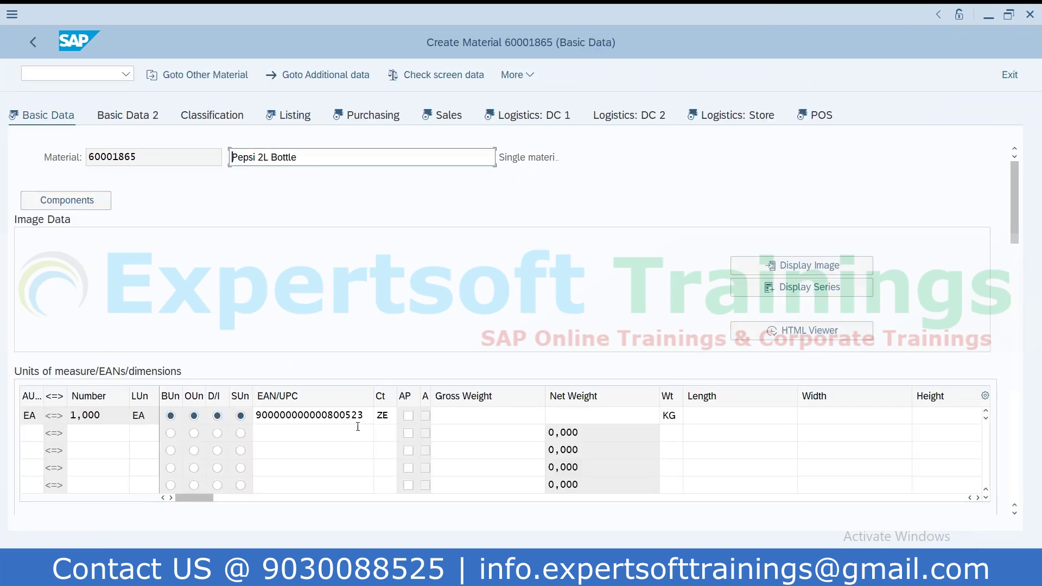
double_click(359, 415)
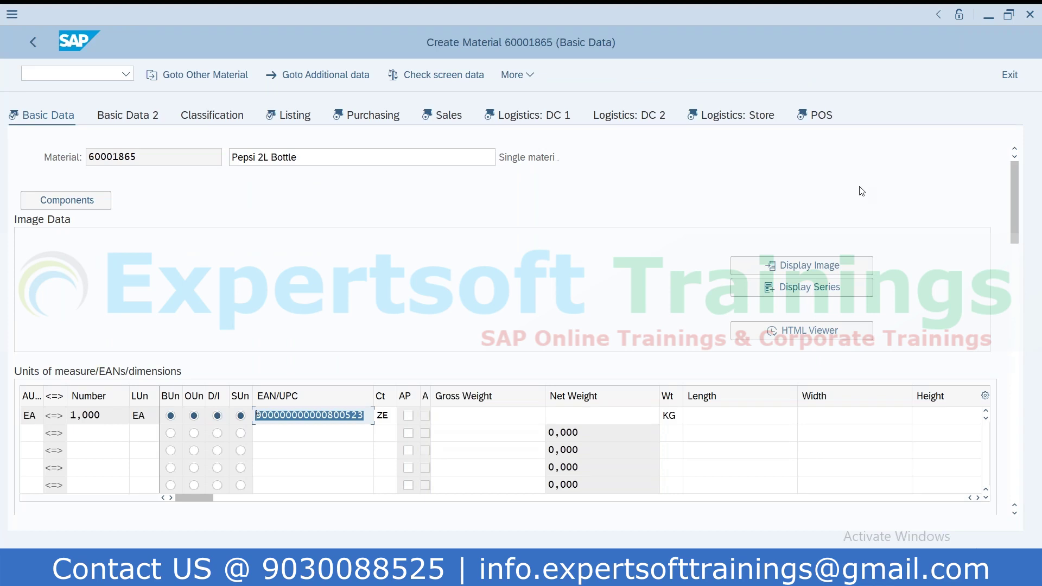
type("56666889")
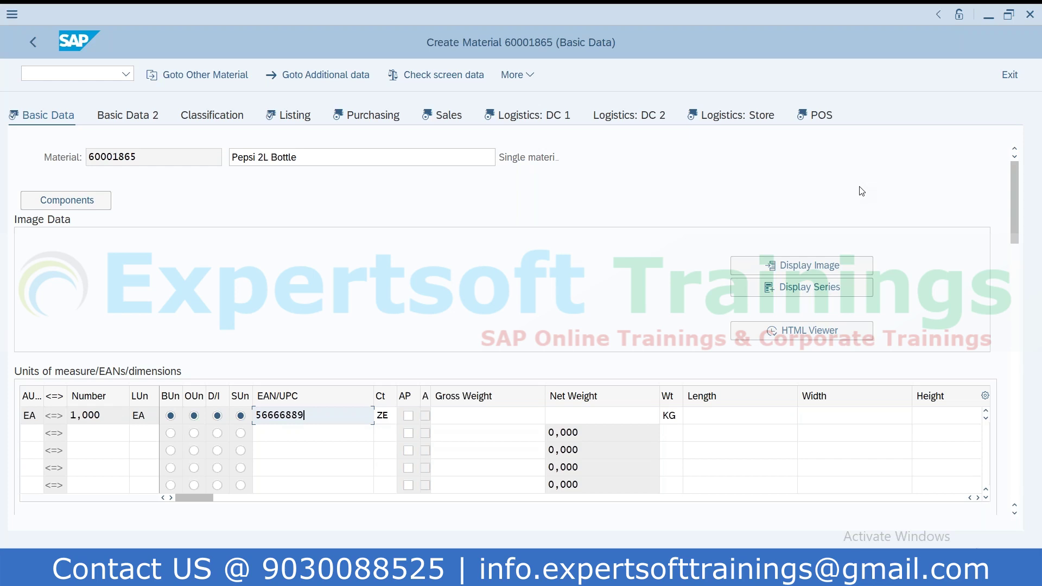
key("BackSpace")
key("BackSpace")
key("BackSpace")
key("BackSpace")
key("BackSpace")
key("BackSpace")
key("BackSpace")
key("BackSpace")
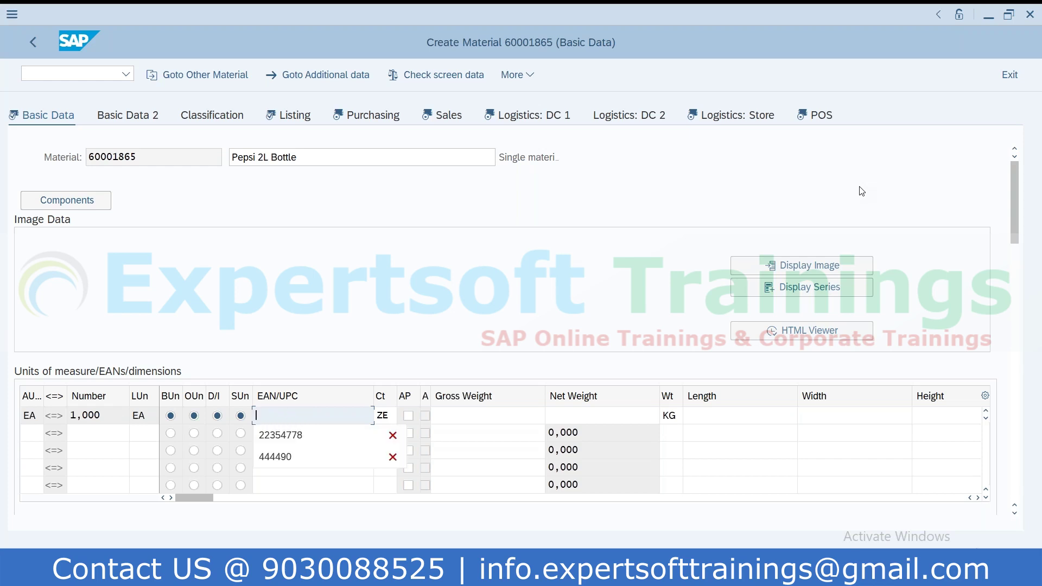
Step: Re-enter ZE as the EA unit's EAN category with the EAN/UPC left empty, and confirm the basic data
left_click(582, 255)
left_click_drag(389, 416, 312, 420)
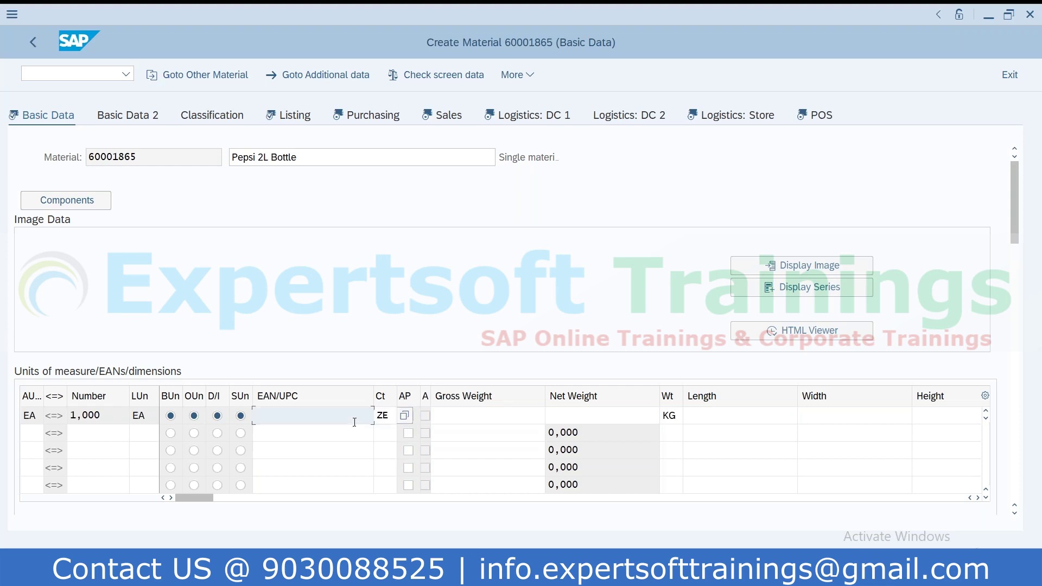
left_click(390, 416)
key("BackSpace")
key("BackSpace")
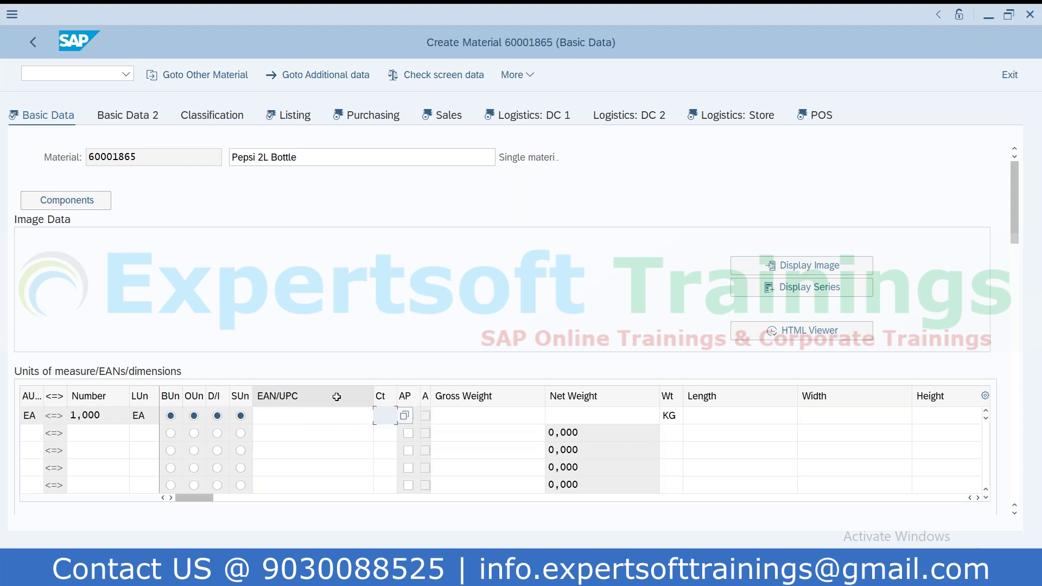
type("ze")
key("Return")
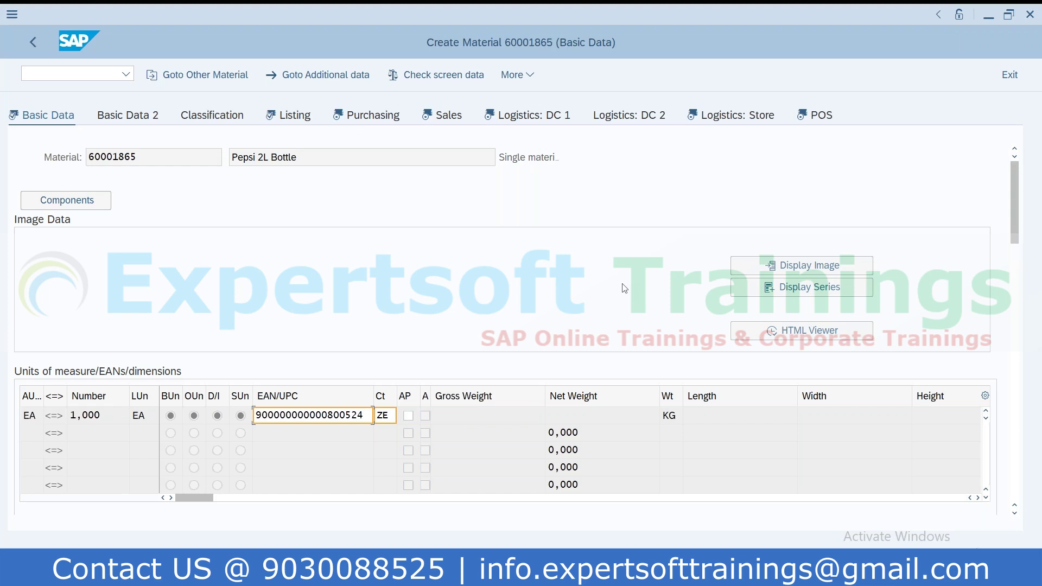
key("Return")
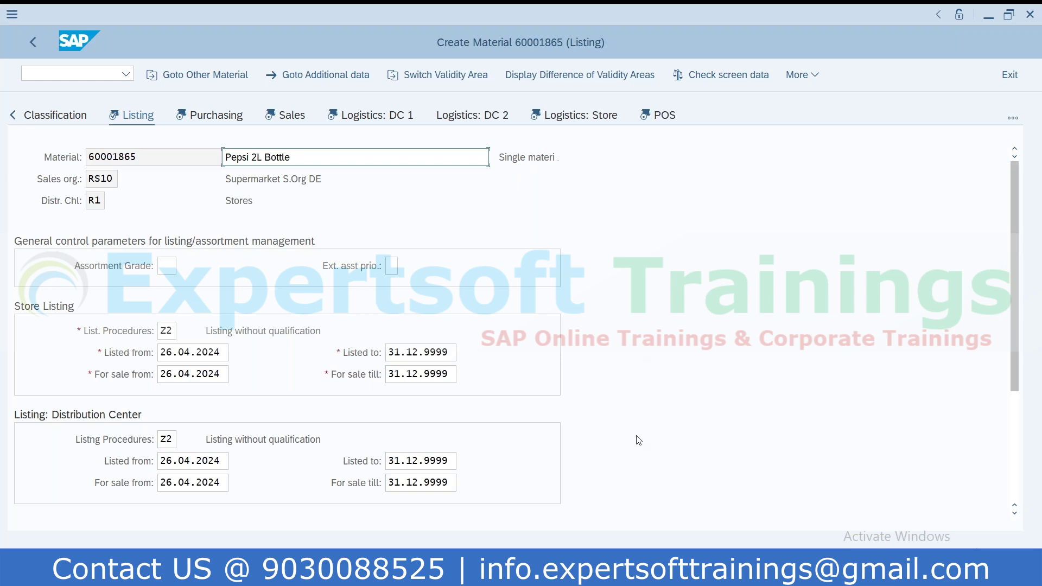
Step: Enable manual maintenance and the new listing check, and try to execute the listing for distribution channel R1
scroll(640, 445, "down", 3)
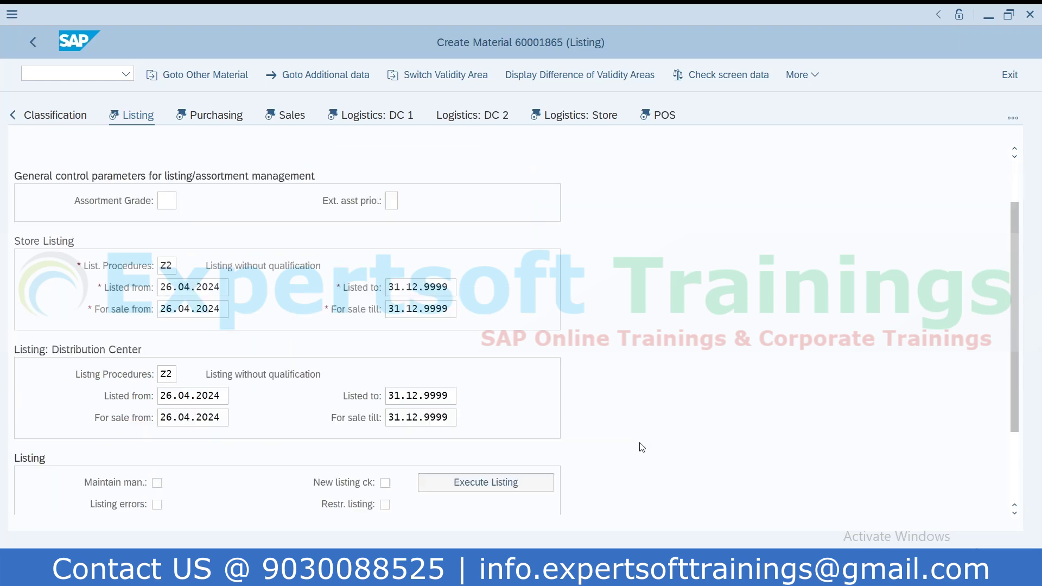
scroll(642, 447, "up", 3)
scroll(641, 447, "down", 8)
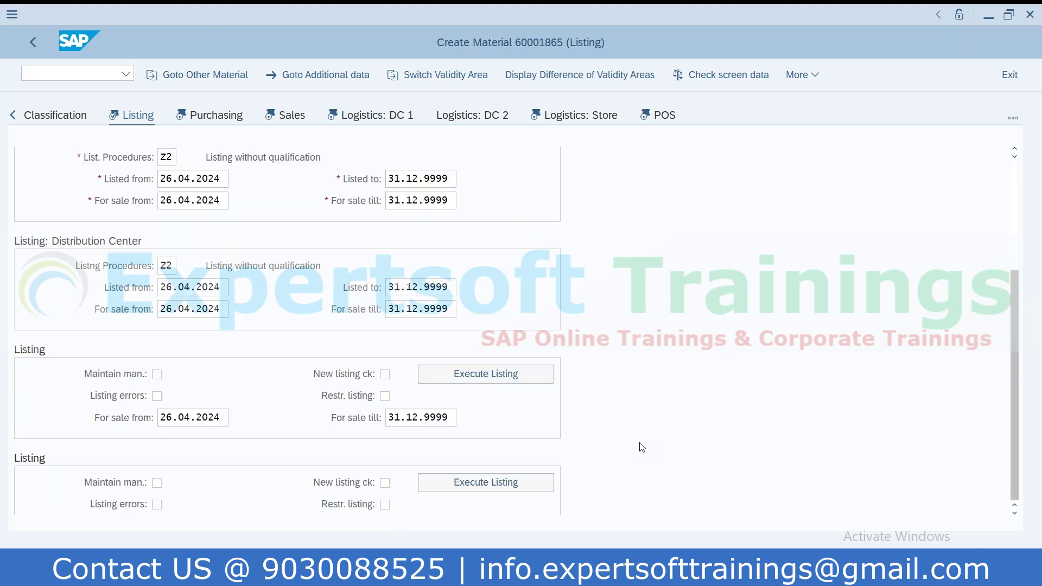
left_click(157, 375)
left_click(385, 375)
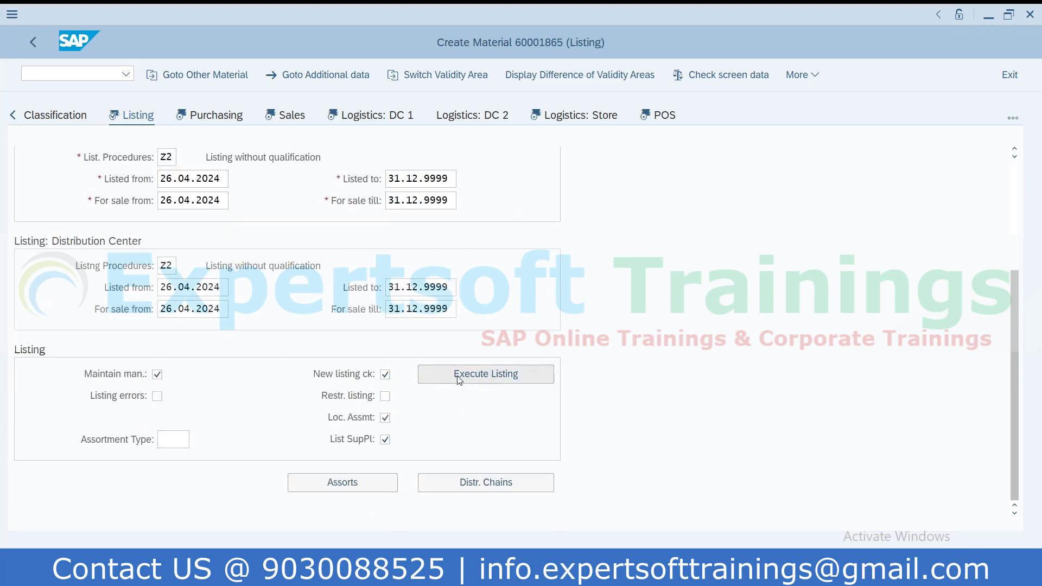
left_click(459, 374)
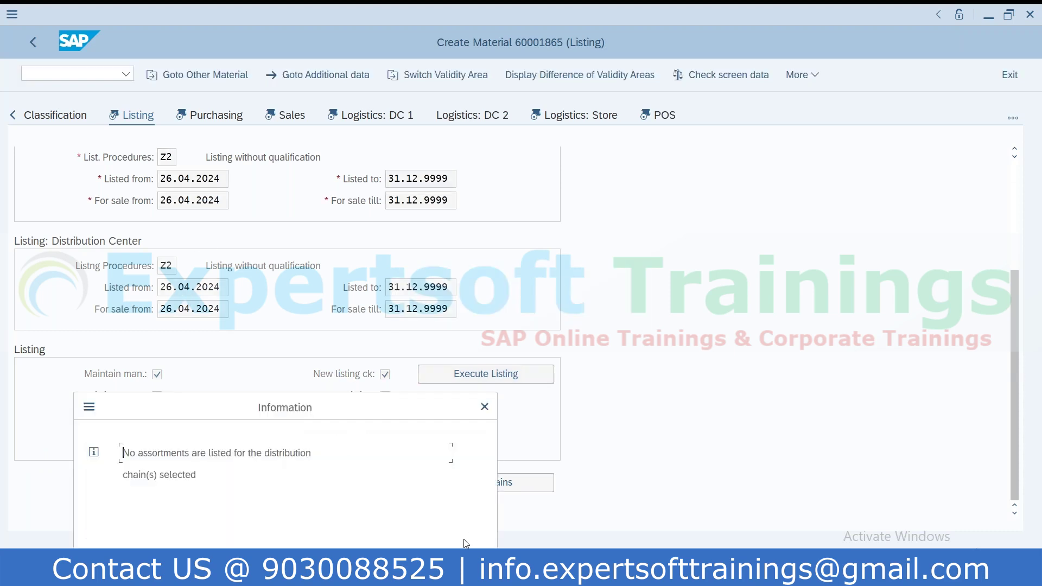
left_click(457, 564)
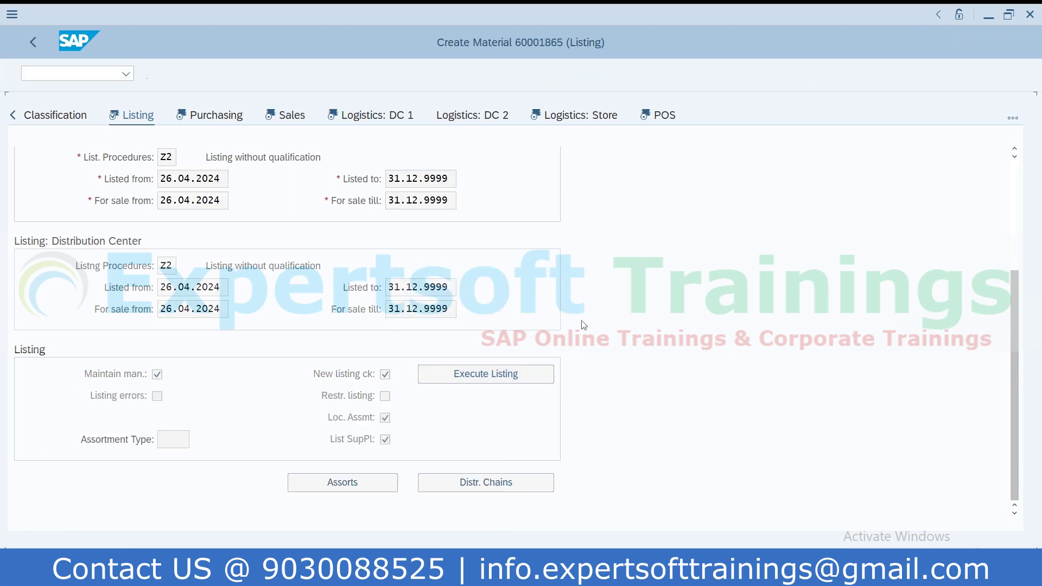
scroll(190, 355, "down", 3)
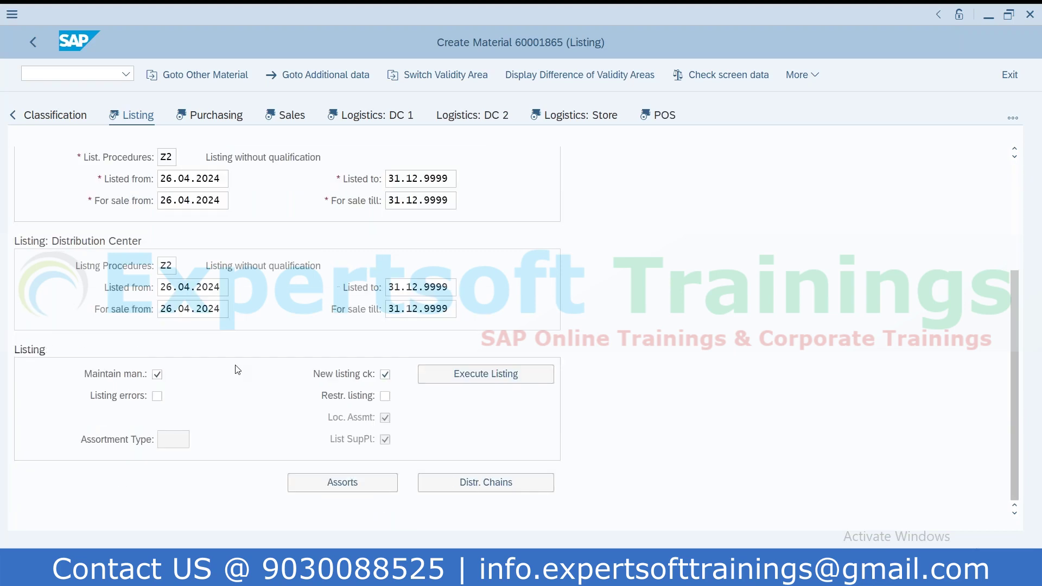
left_click(450, 383)
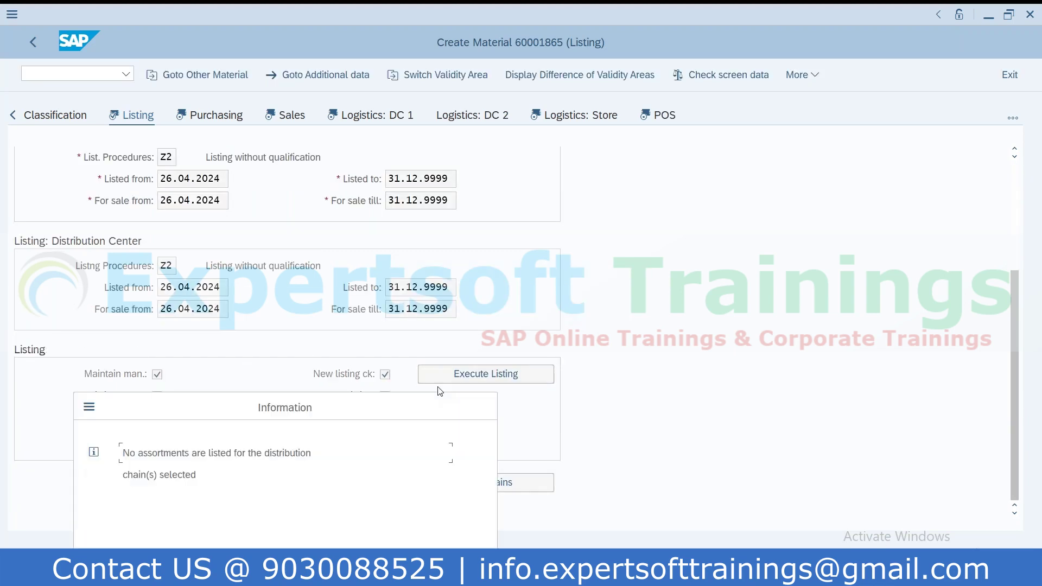
key("Return")
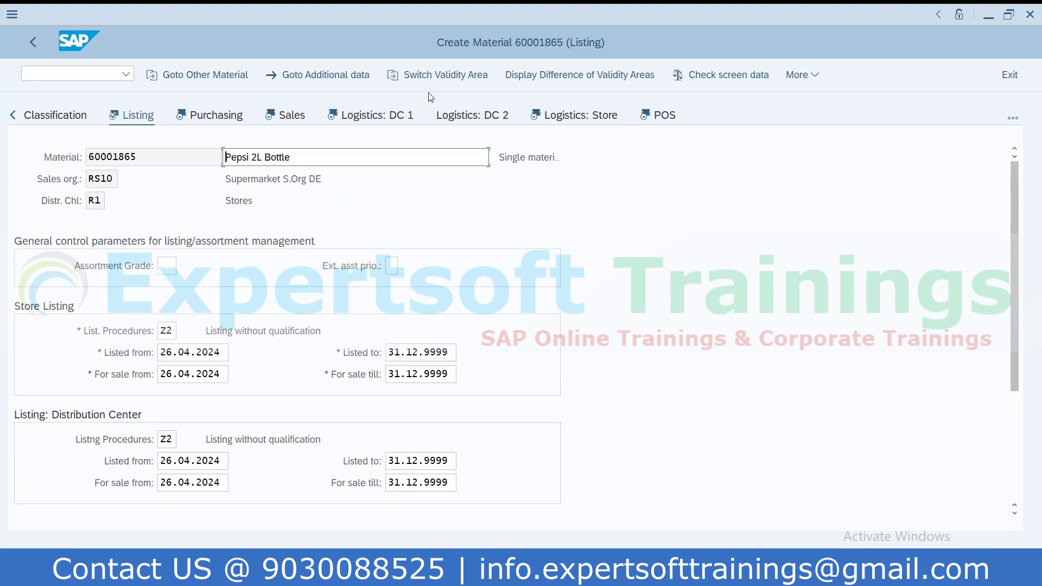
Step: Switch the listing's area of validity to distribution channel R5 of sales organization RS10
left_click(445, 80)
left_click(301, 298)
key("BackSpace")
type("5")
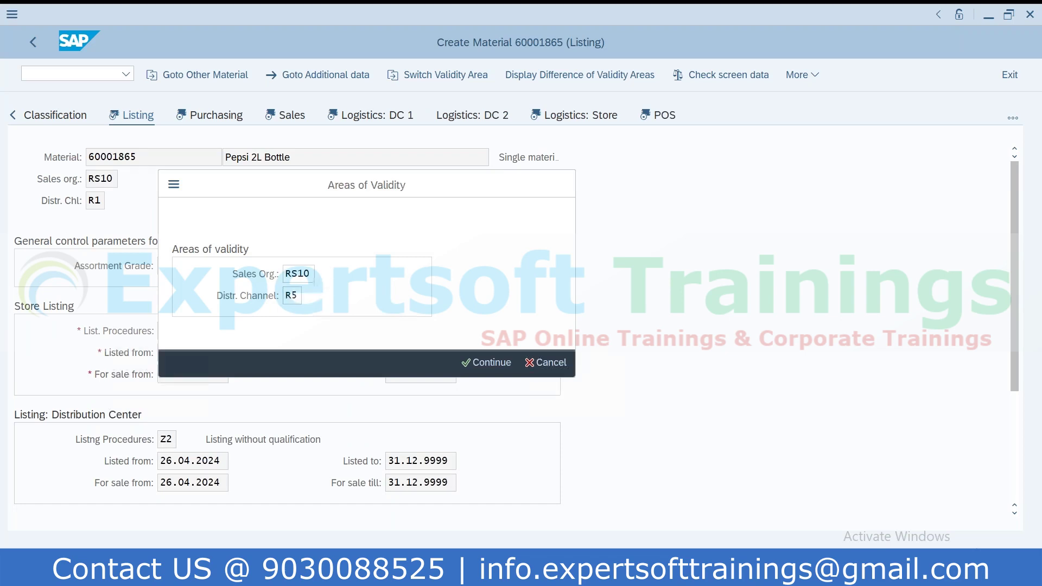
key("Return")
Step: Set the store listing procedure to Z2 and execute the listing for the distribution channel
scroll(323, 408, "down", 3)
left_click(461, 382)
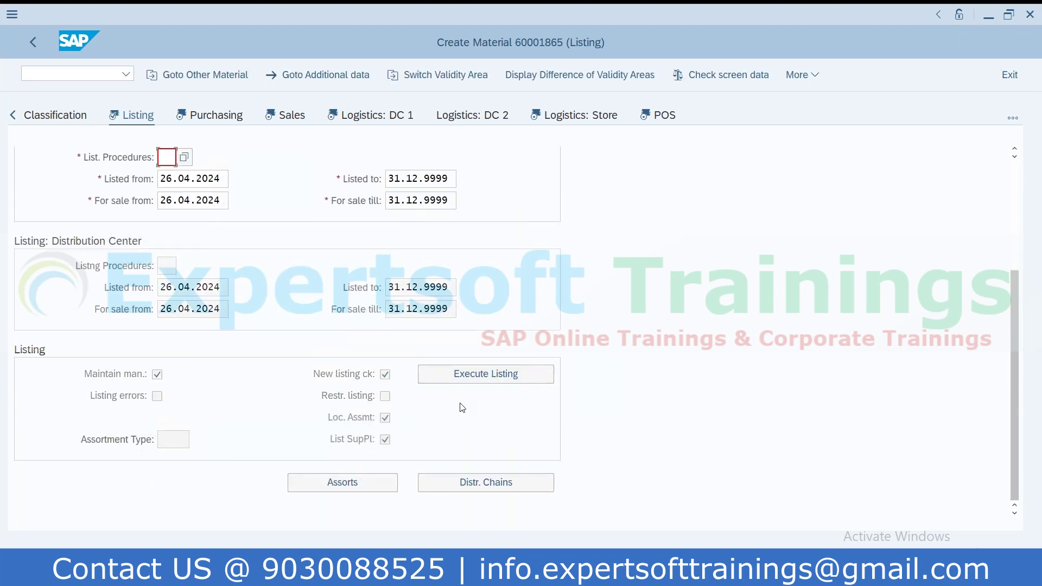
type("02")
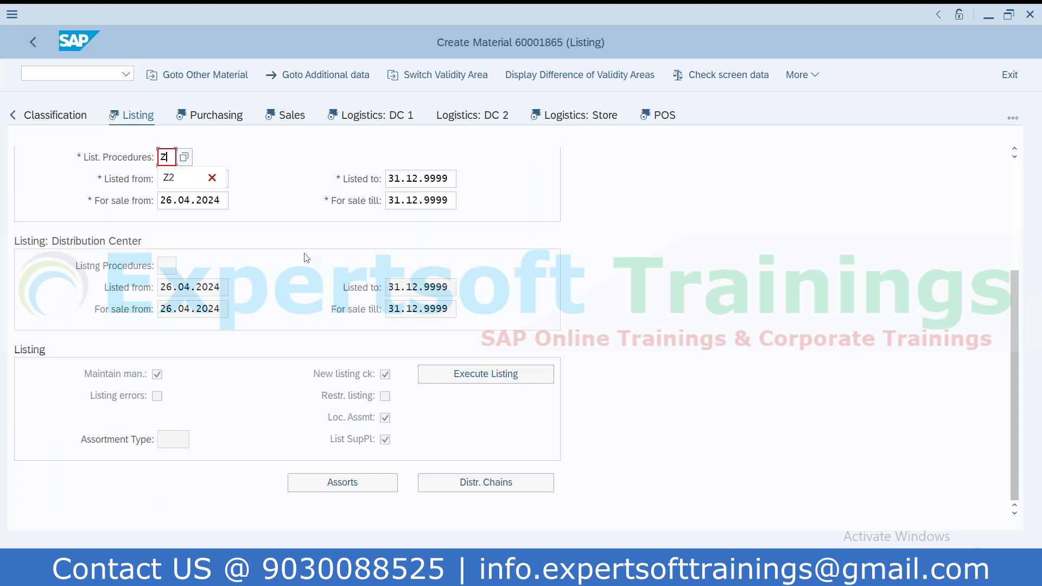
key("Return")
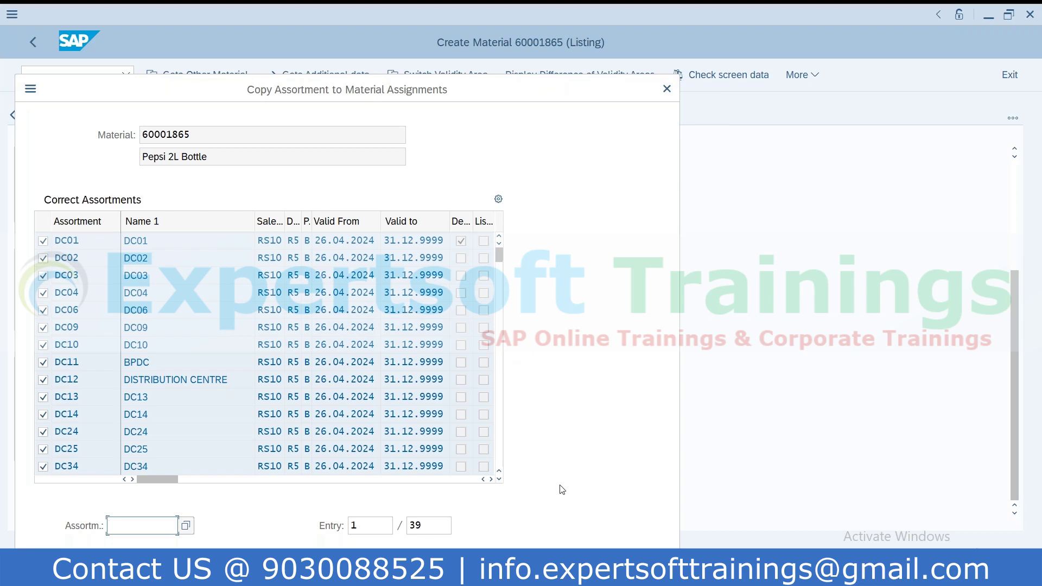
Step: Deselect all proposed assortments, select only distribution center R101, and copy the assignment to the material
left_click(565, 564)
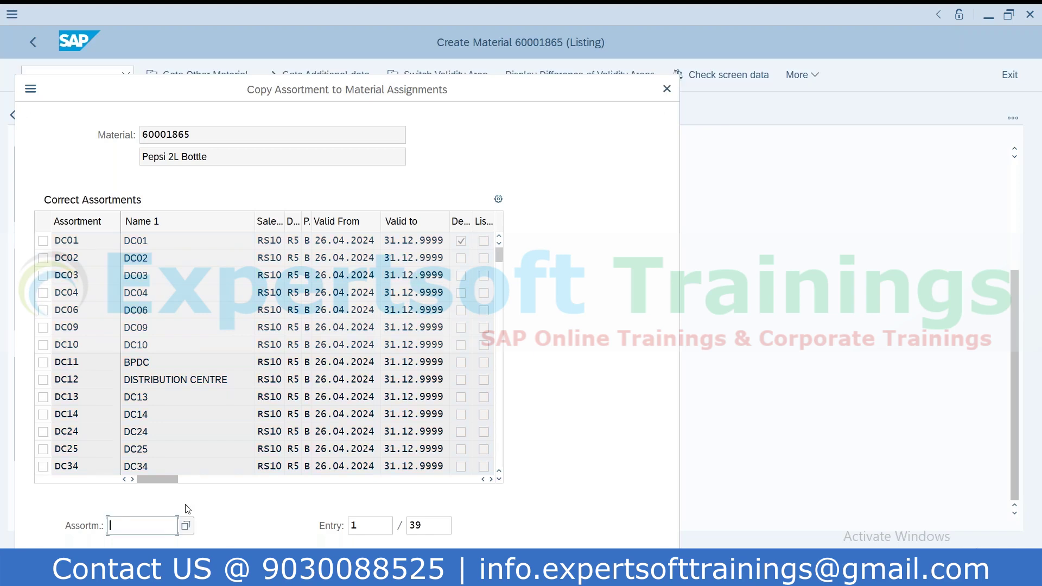
type("R101")
key("Return")
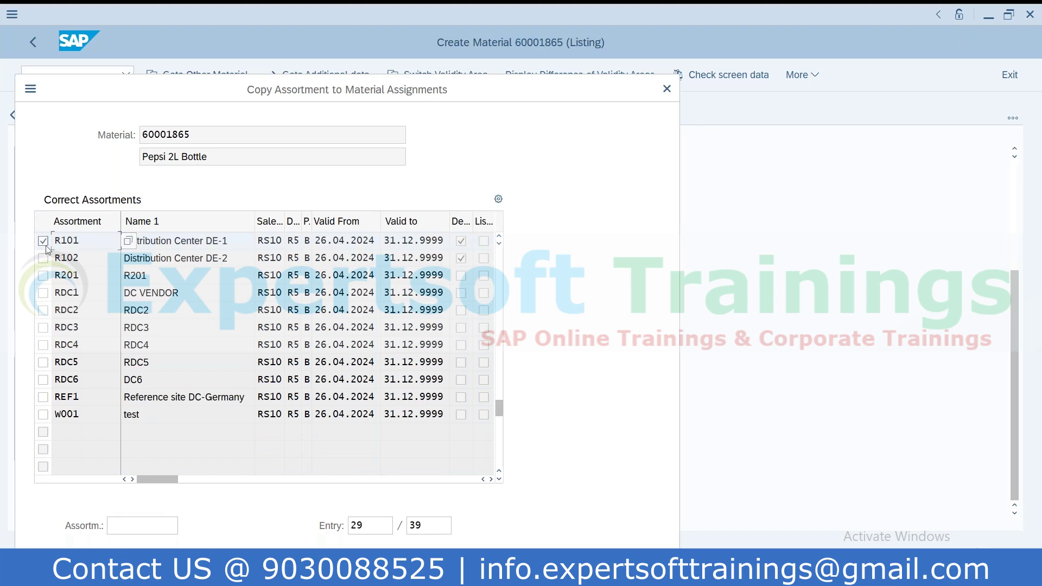
left_click(597, 563)
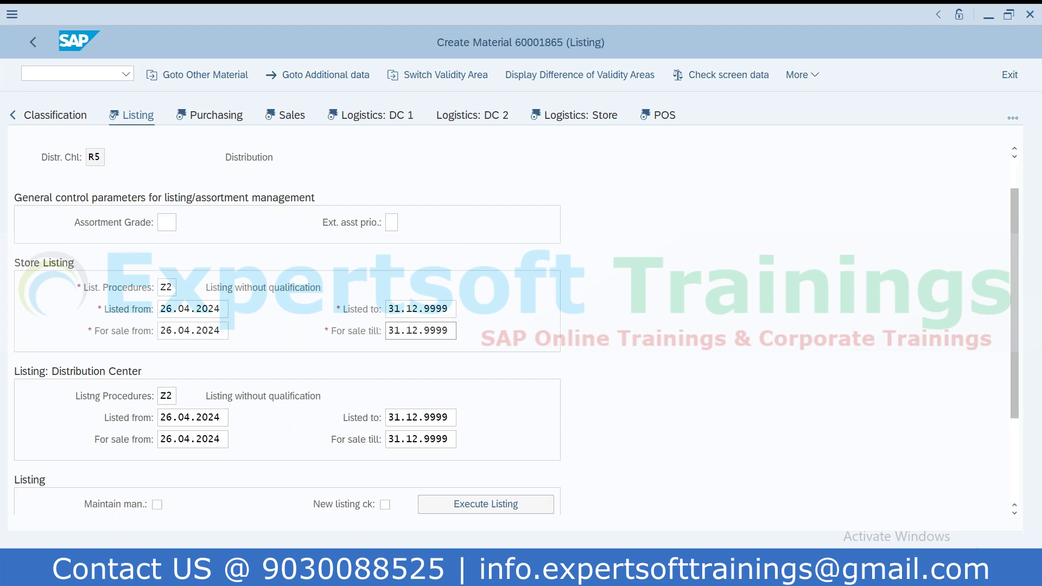
Step: Continue to the Purchasing view and set the purchasing group to 001
scroll(687, 338, "down", 3)
scroll(687, 337, "up", 4)
key("Return")
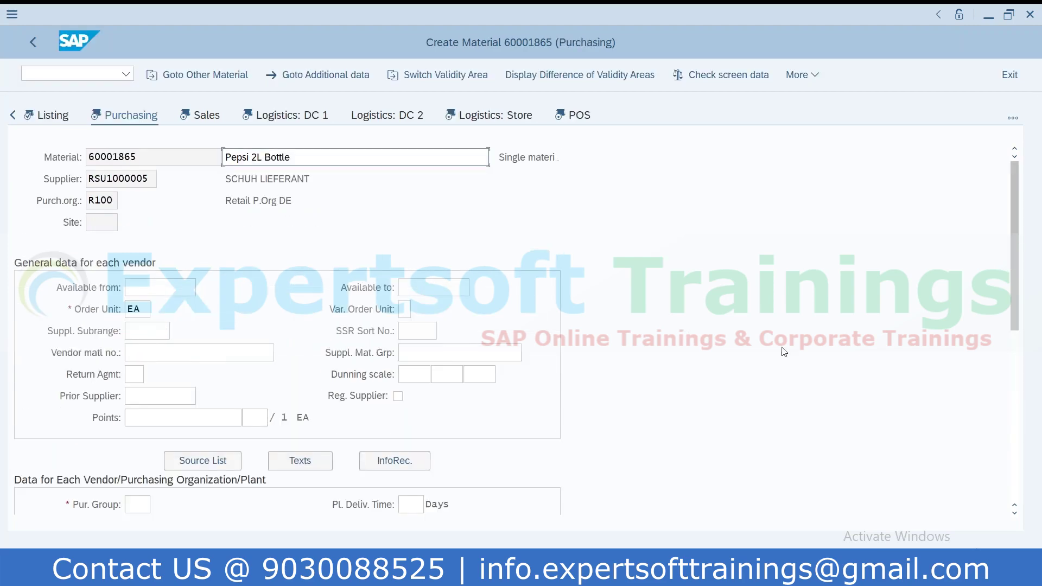
scroll(785, 354, "down", 6)
double_click(156, 461)
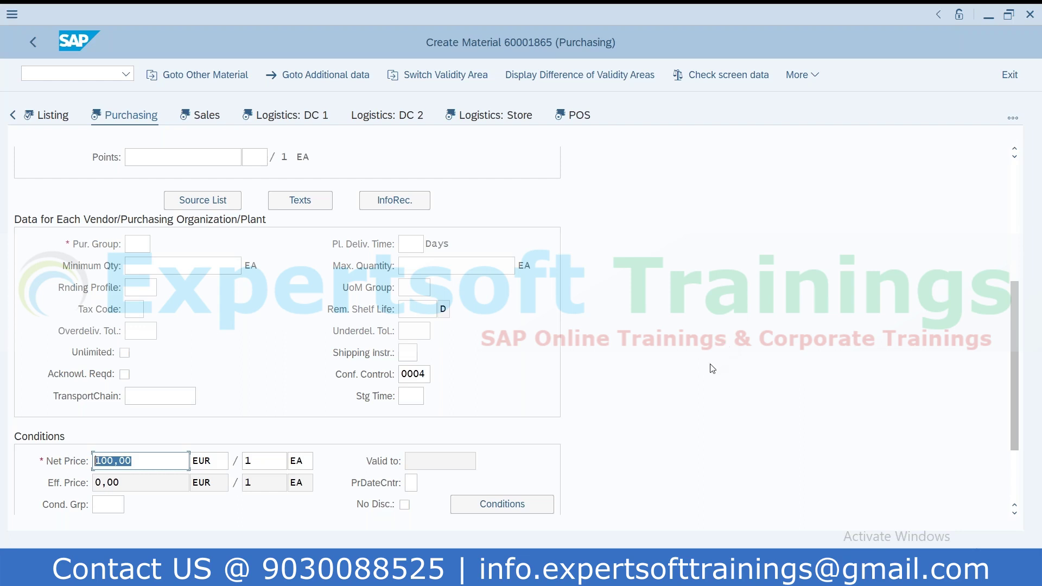
key("Return")
type("001")
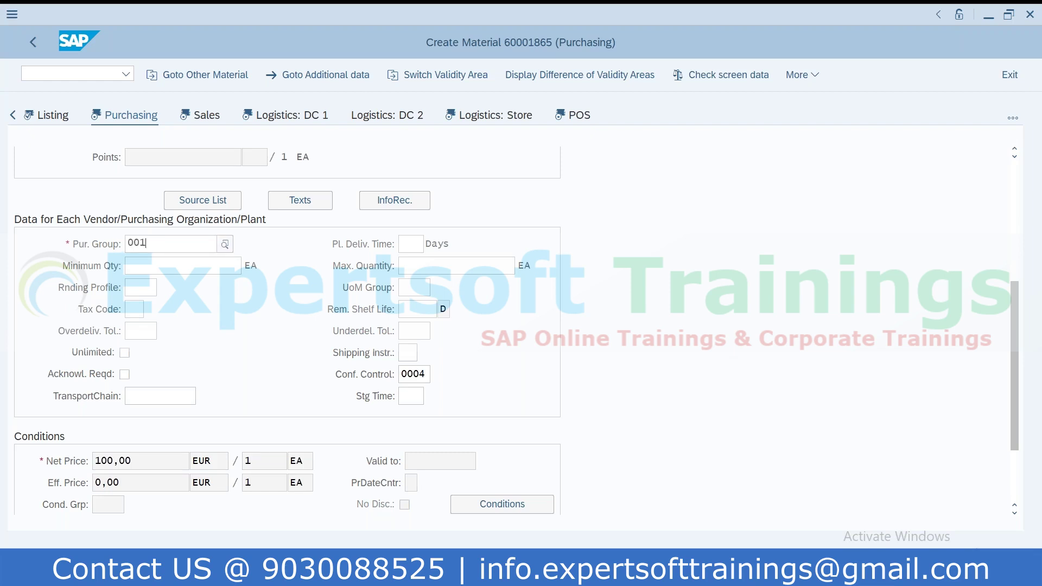
key("Return")
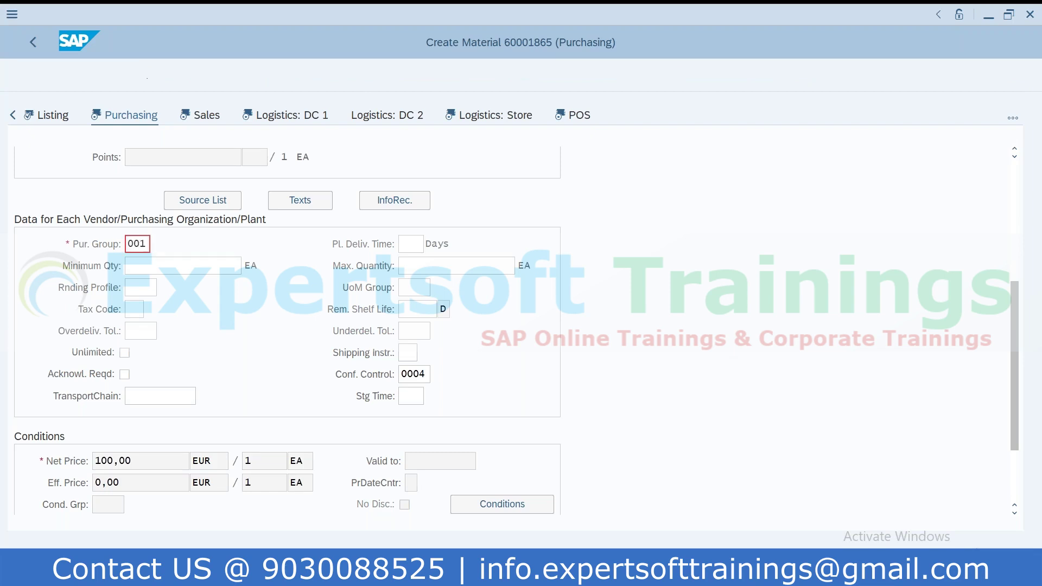
Step: Move on to the Sales view's calculated price, open price calculation VKP5 in a new session, and enter material 60001860
scroll(739, 422, "down", 5)
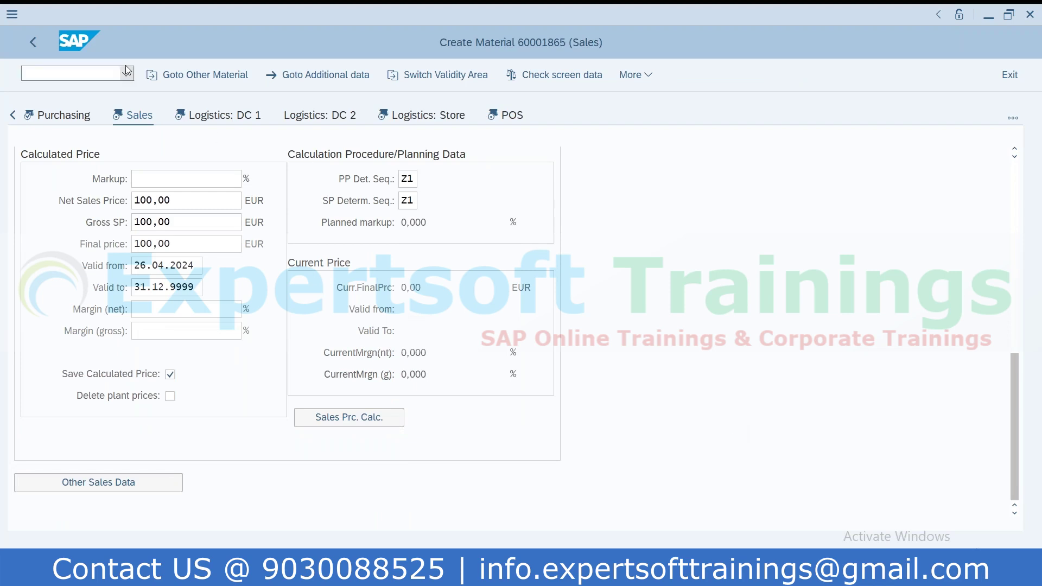
type("/ovkp5")
key("Return")
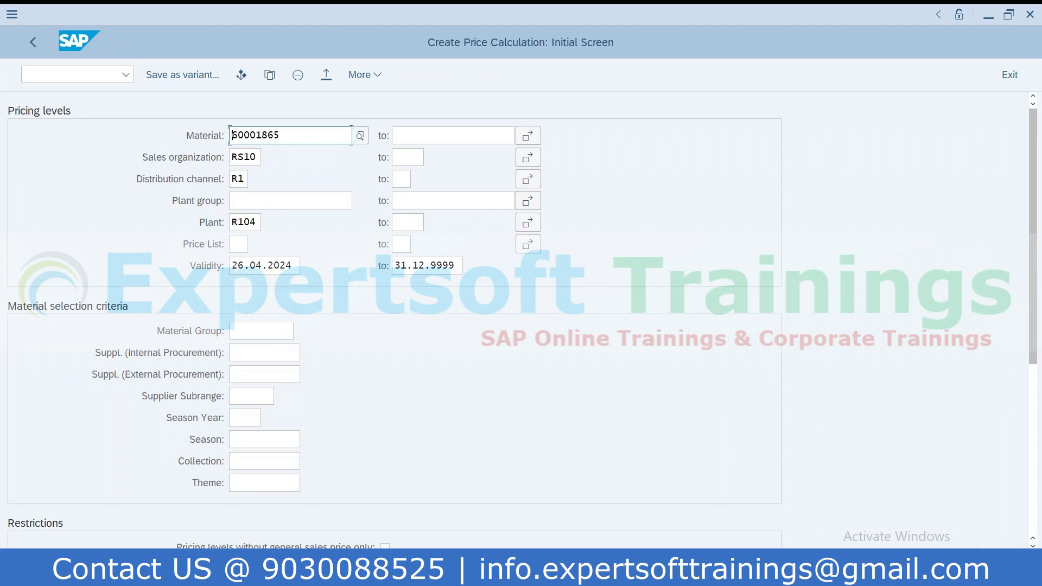
key("BackSpace")
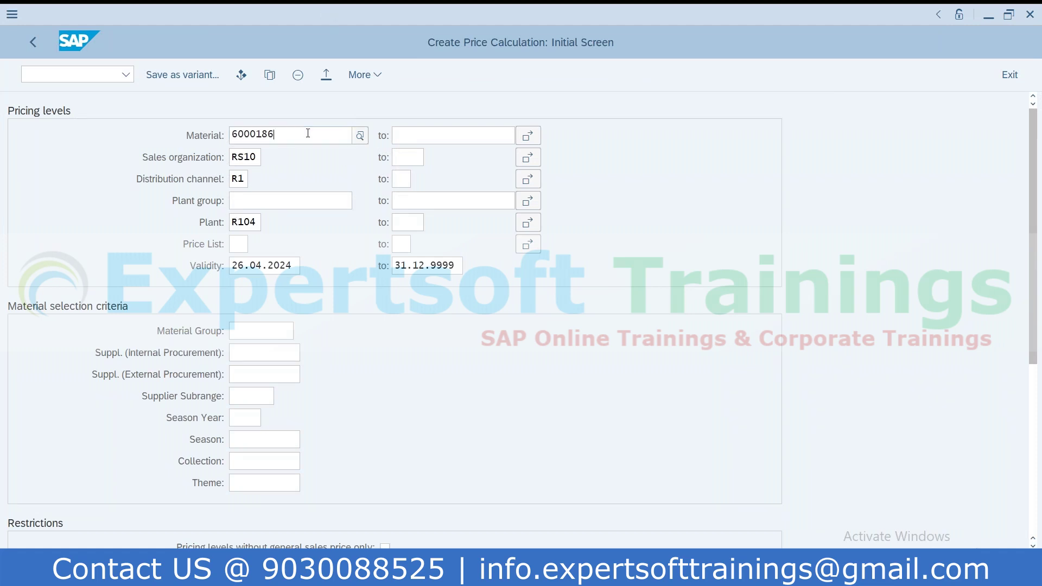
type("0")
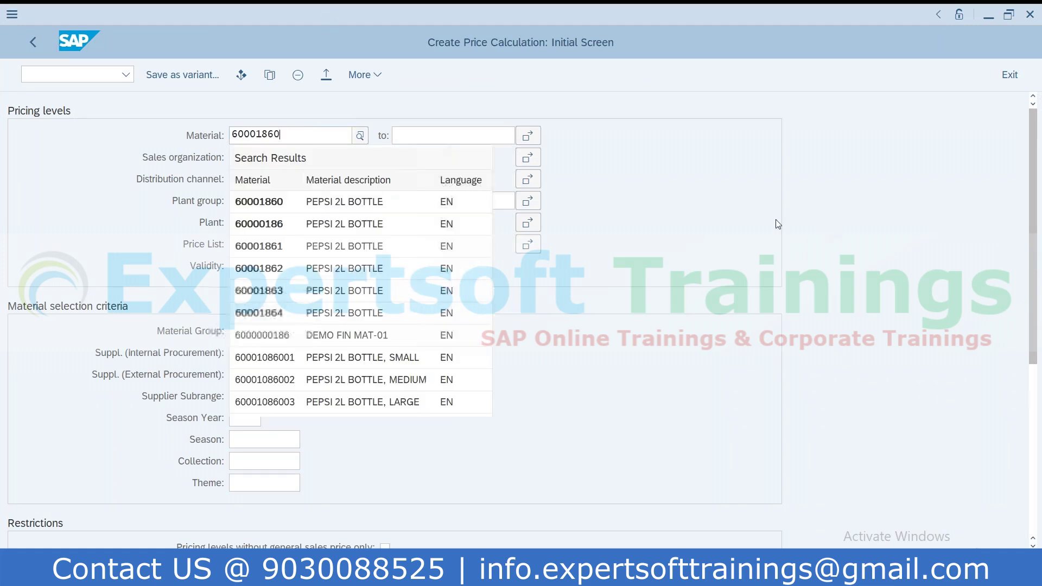
Step: Clear the plant and run the price calculation for sales organization RS10 and distribution channel R1
left_click(751, 224)
left_click(260, 220)
key("BackSpace")
key("BackSpace")
key("BackSpace")
key("BackSpace")
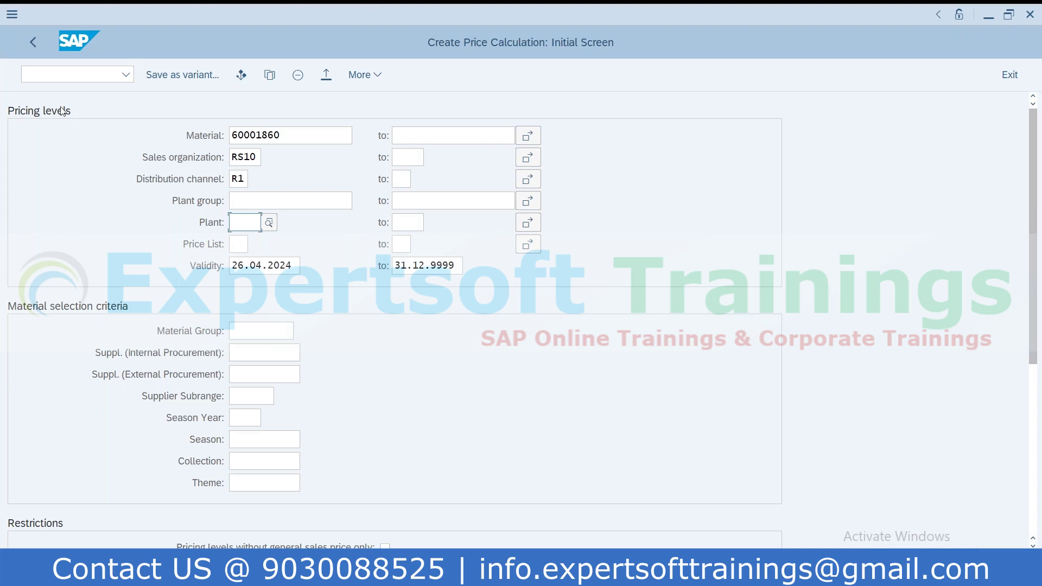
left_click(125, 75)
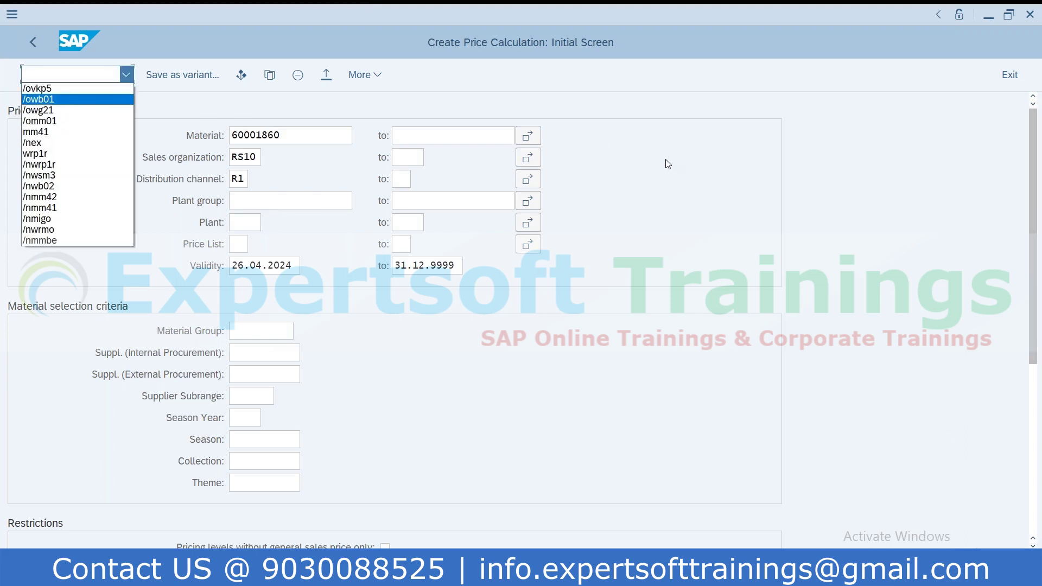
left_click(60, 90)
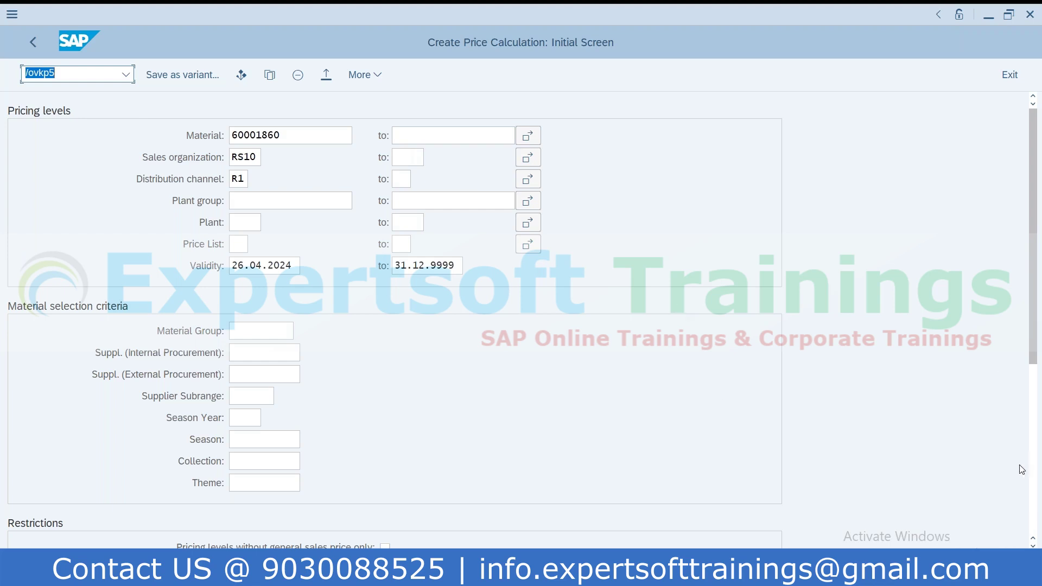
key("F8")
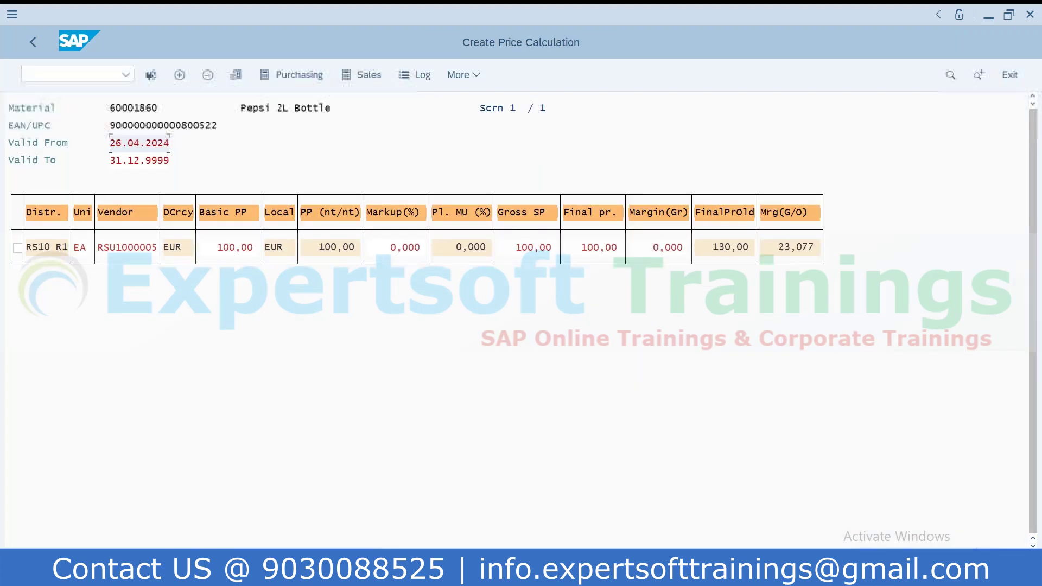
Step: Set the markup to 40 % in the RS10 R1 price line, select that line, and save the price calculation
left_click(417, 248)
left_click_drag(417, 248, 372, 249)
type("40")
key("Return")
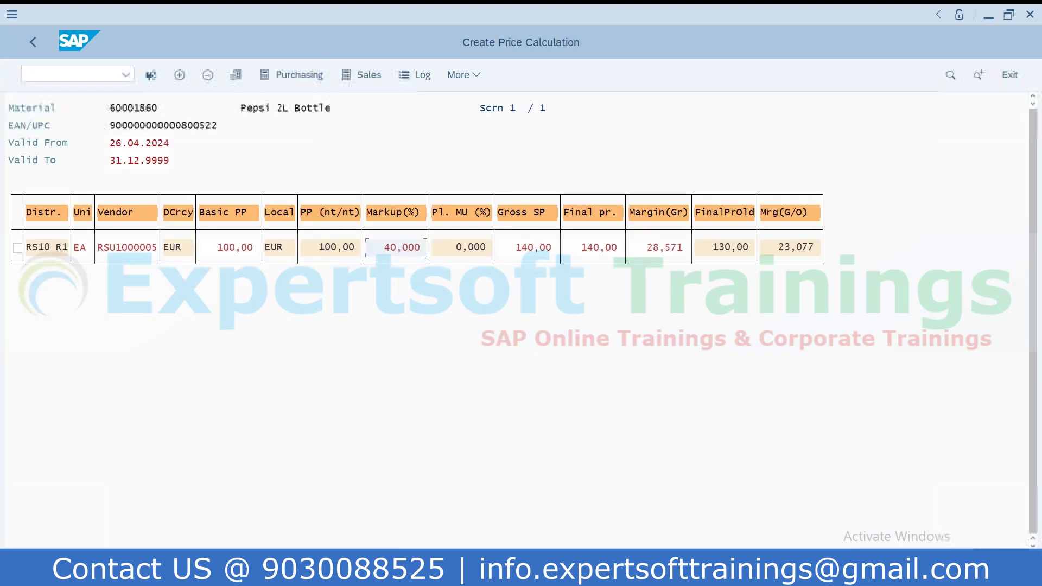
left_click(620, 248)
left_click_drag(620, 251, 579, 250)
left_click(18, 248)
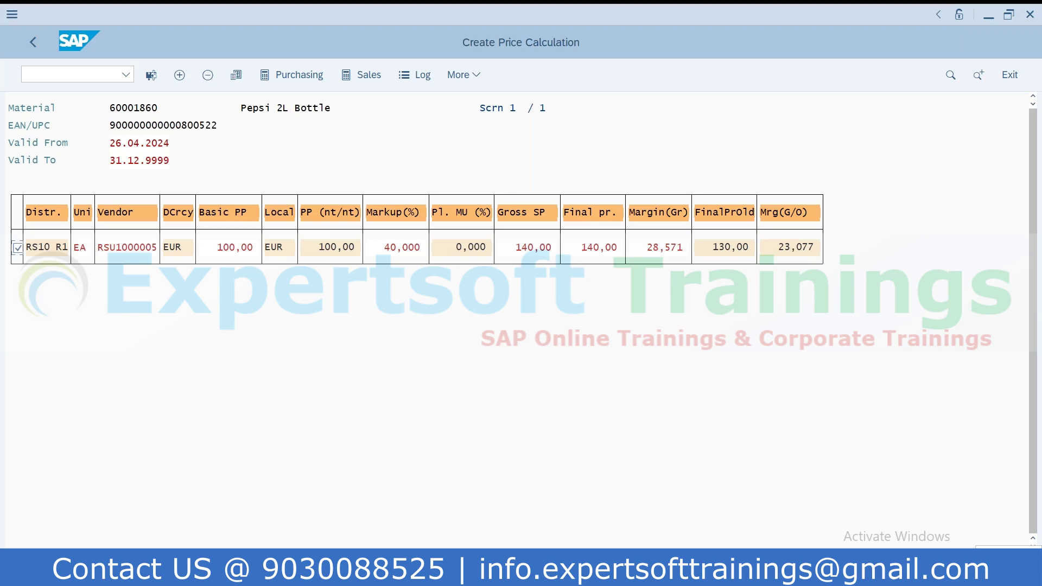
left_click(984, 562)
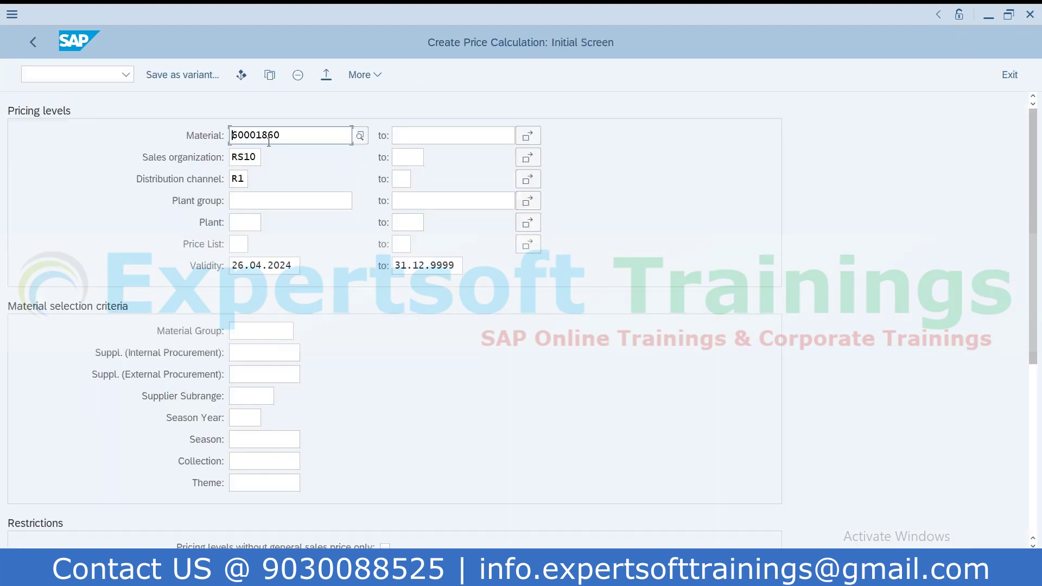
Step: Display the VKP0 sales price condition records for material 60001860 in VK13 and go back to the material being created
left_click_drag(283, 139, 176, 148)
left_click(87, 74)
type("/nvk13")
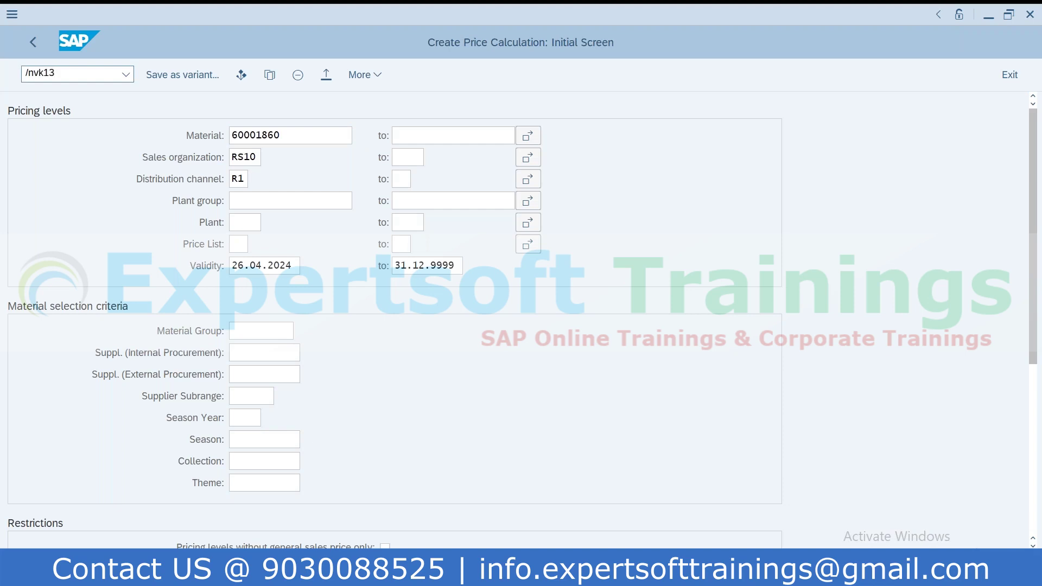
key("Return")
type("V")
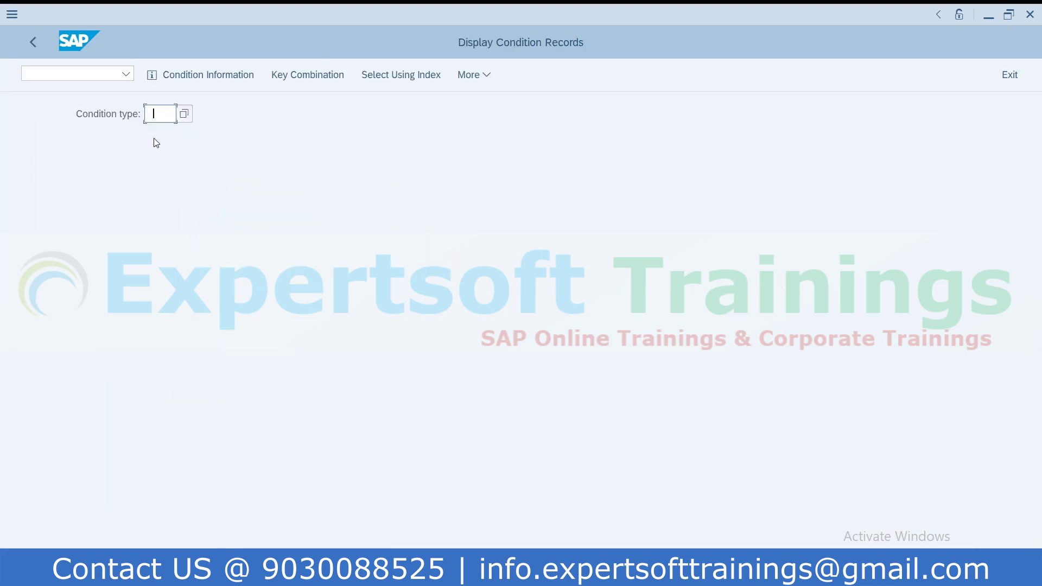
left_click(155, 134)
key("Return")
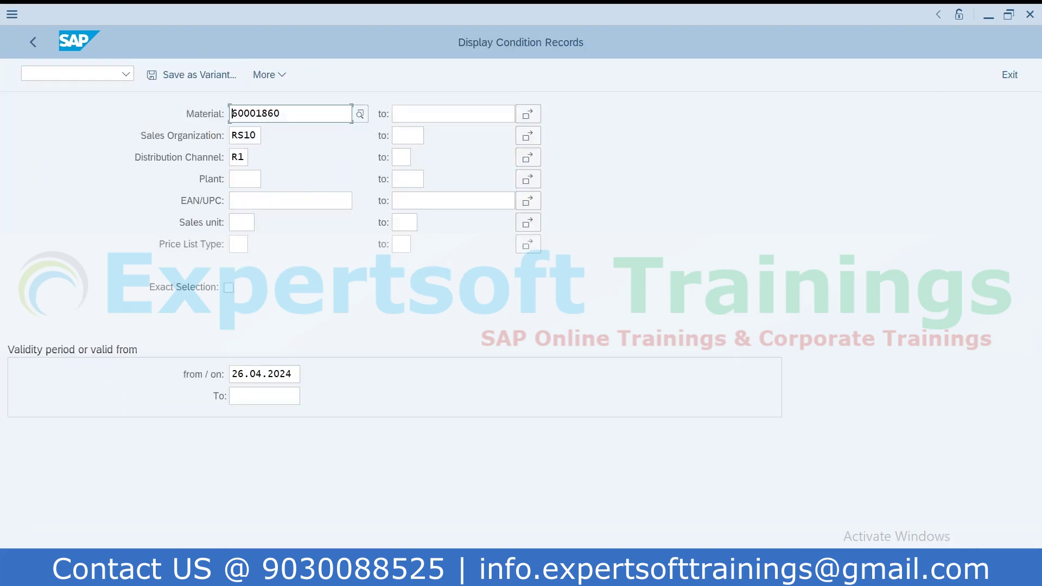
key("F8")
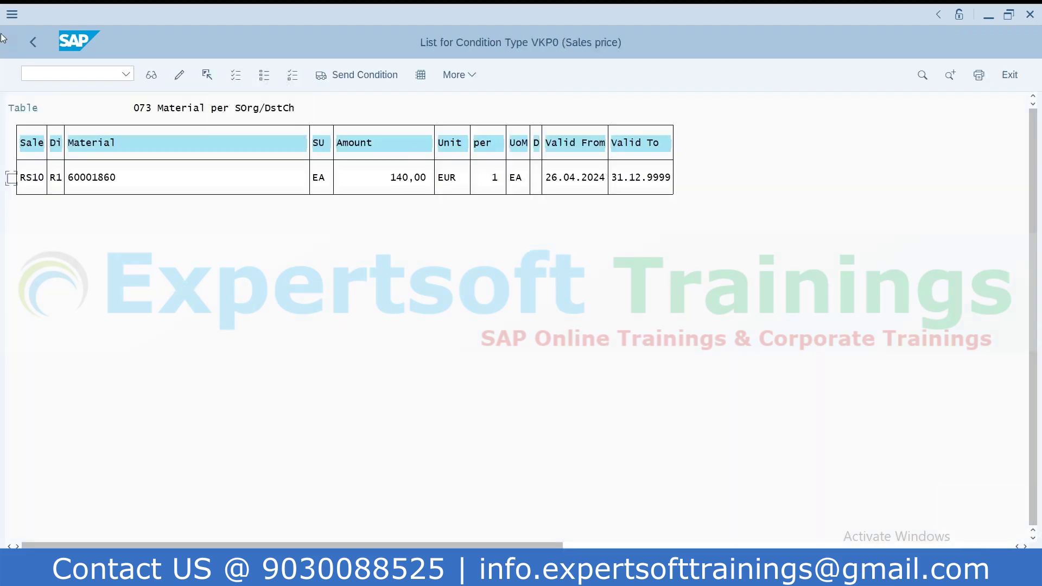
left_click(31, 36)
left_click(31, 34)
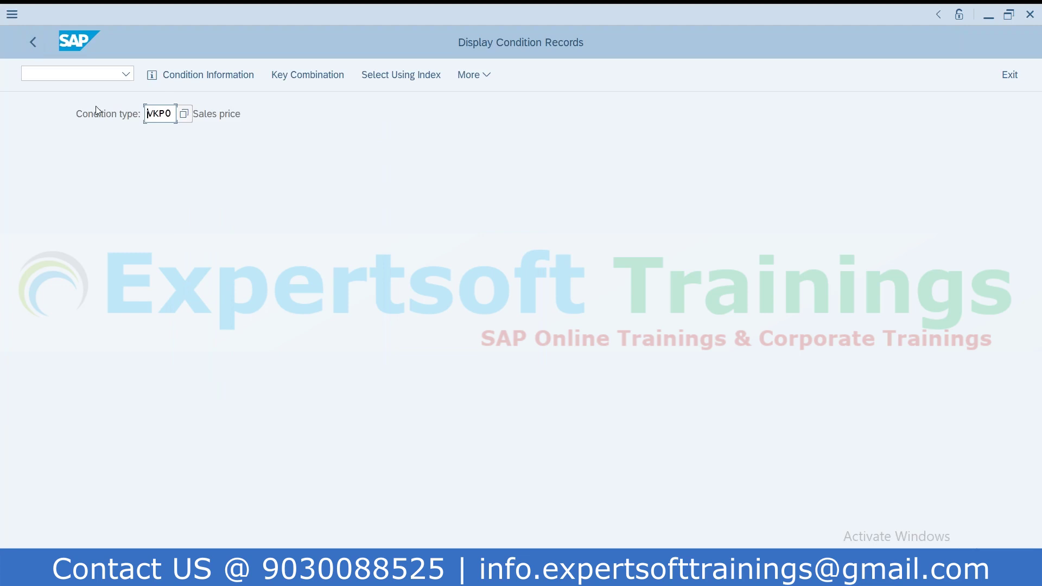
key("F3")
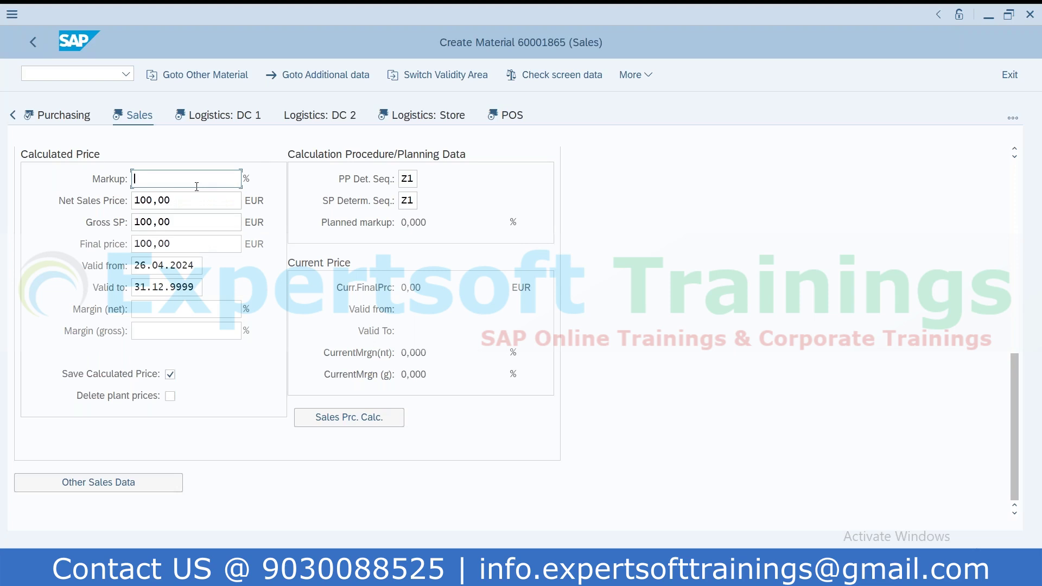
Step: Set the markup in the Sales view's calculated price to 45 % and recalculate the final price
type("40")
key("BackSpace")
type("5")
key("Return")
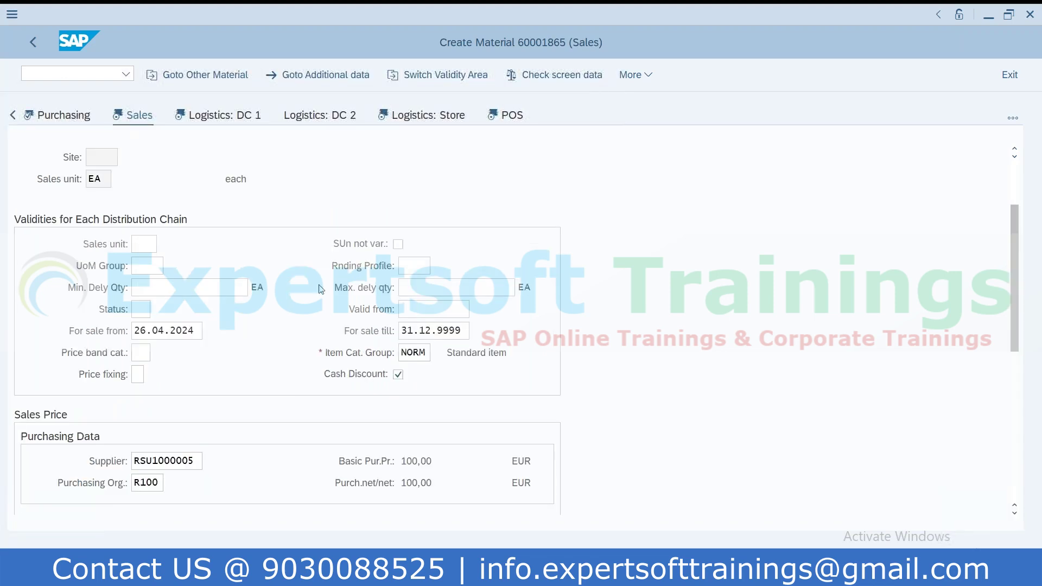
left_click(184, 248)
double_click(184, 248)
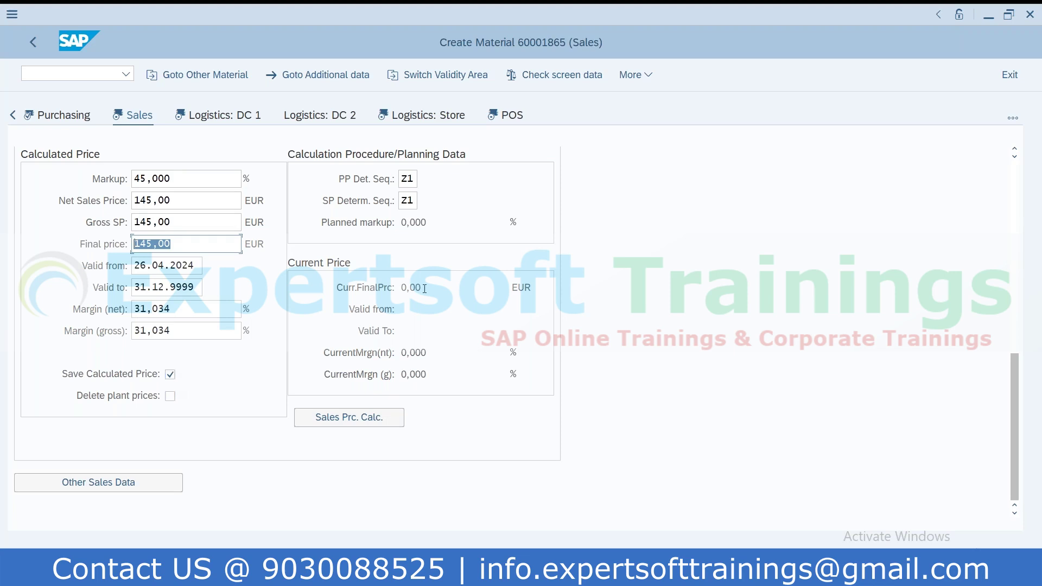
Step: Continue through the logistics views to the POS view, check the till receipt text, and save the new material
key("Return")
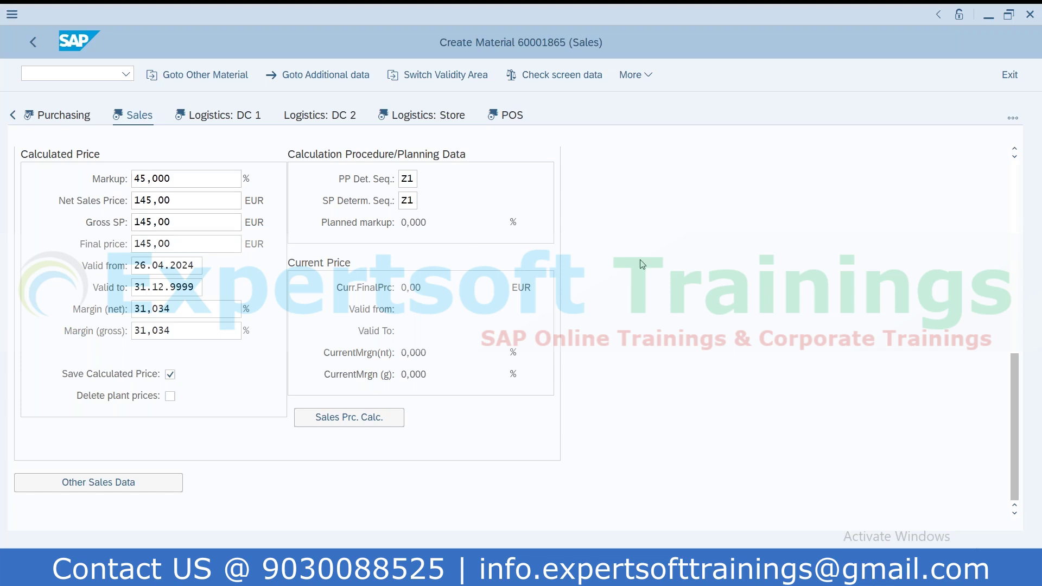
key("Return")
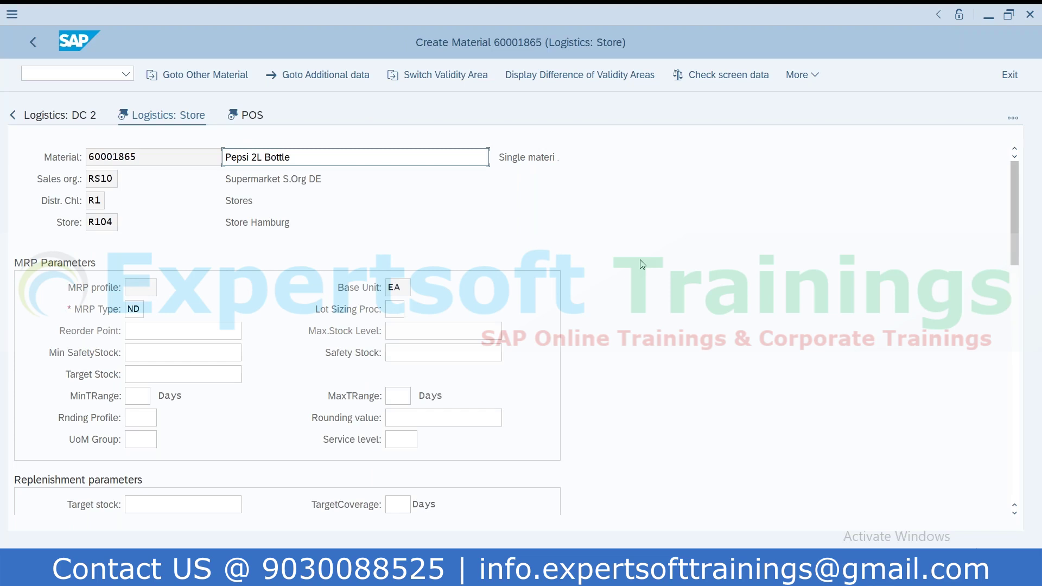
key("Return")
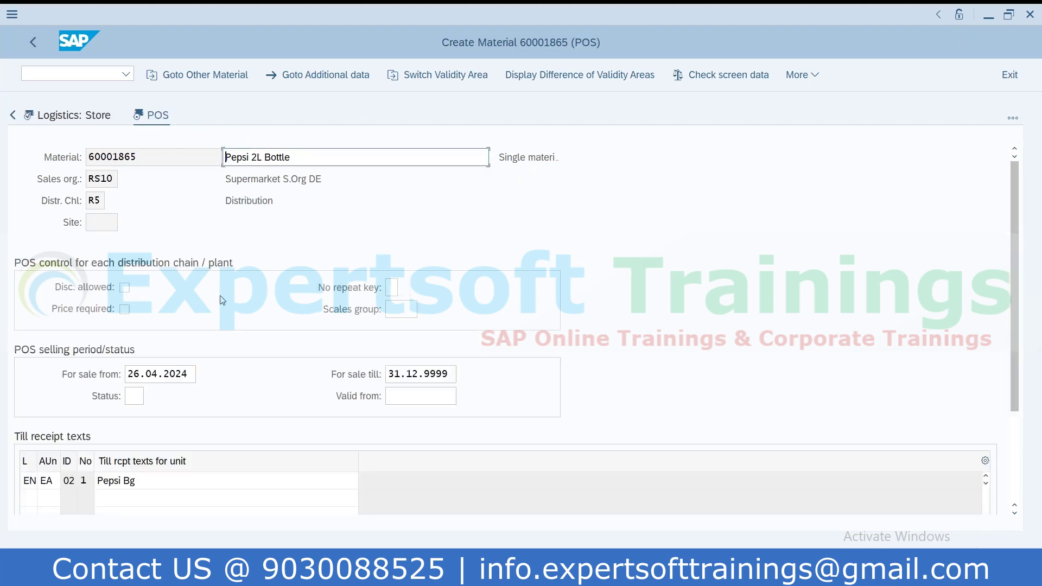
scroll(228, 325, "down", 3)
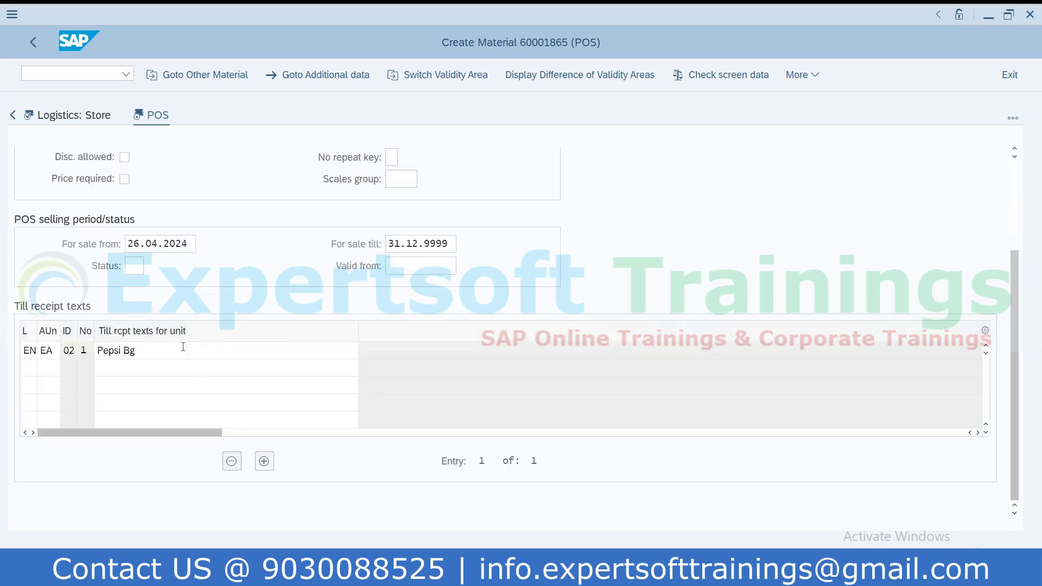
left_click(115, 351)
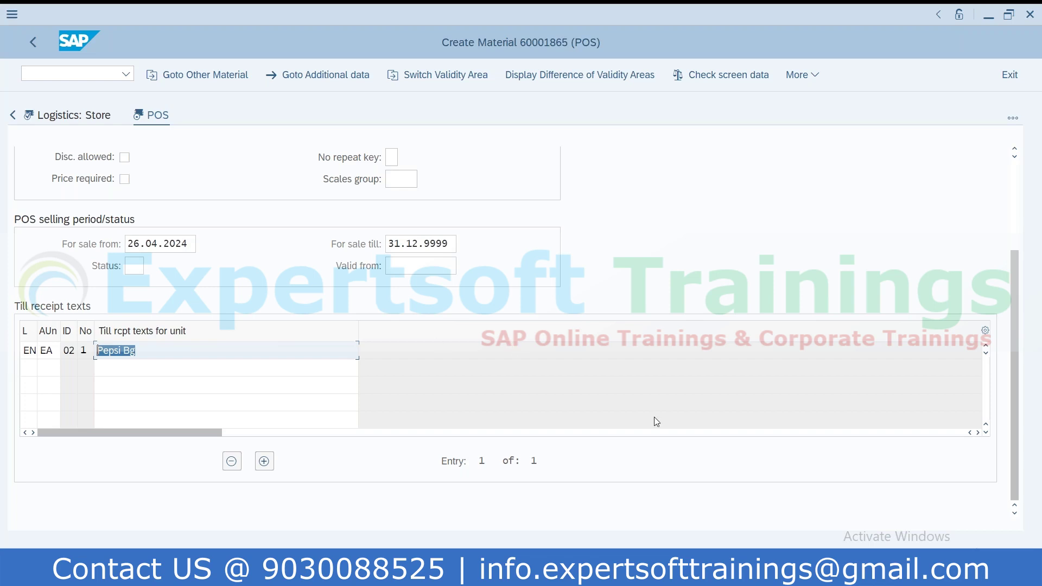
left_click(985, 558)
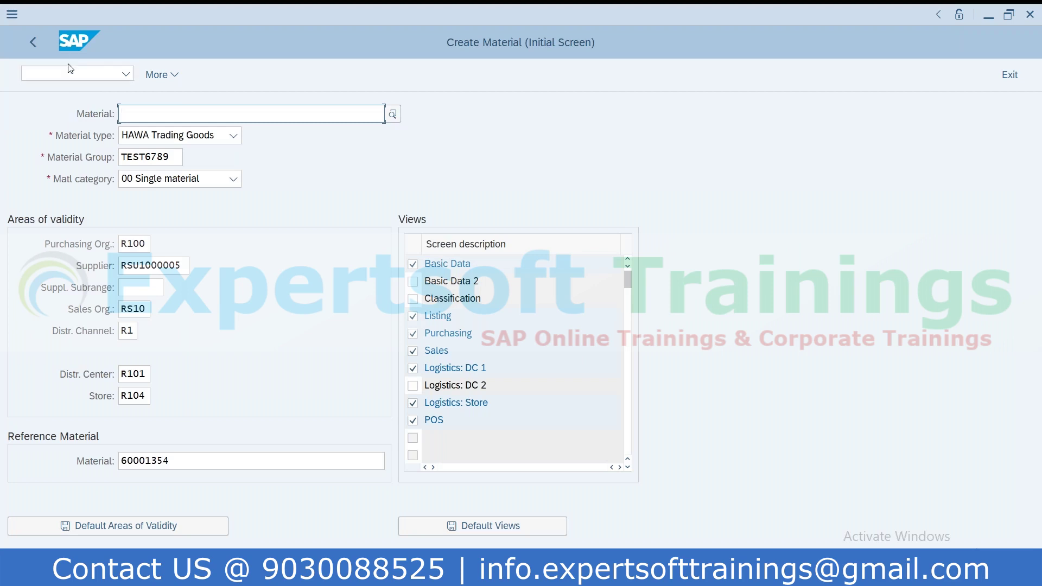
left_click(70, 68)
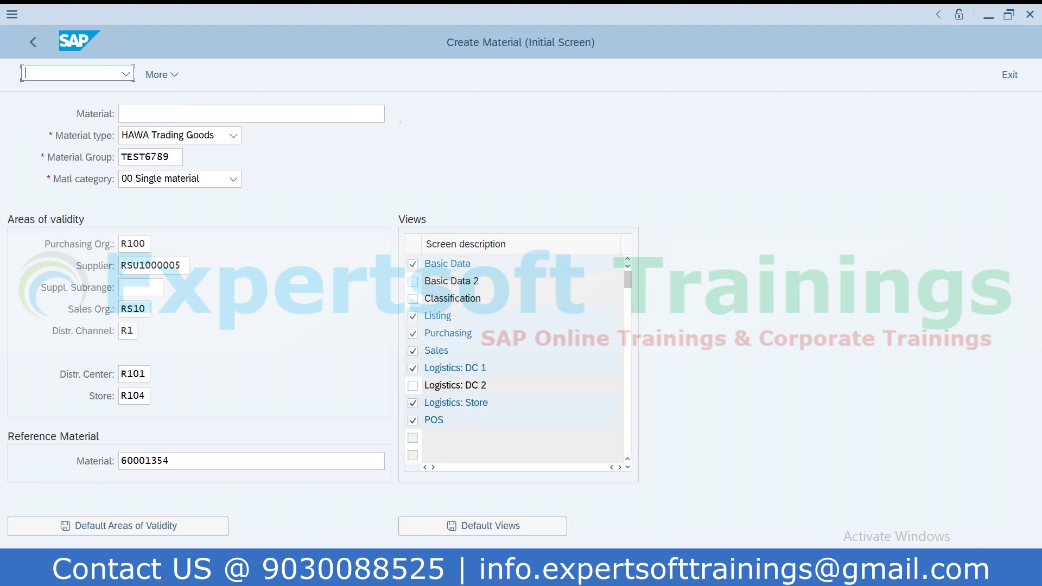
type("/nmm42")
key("Return")
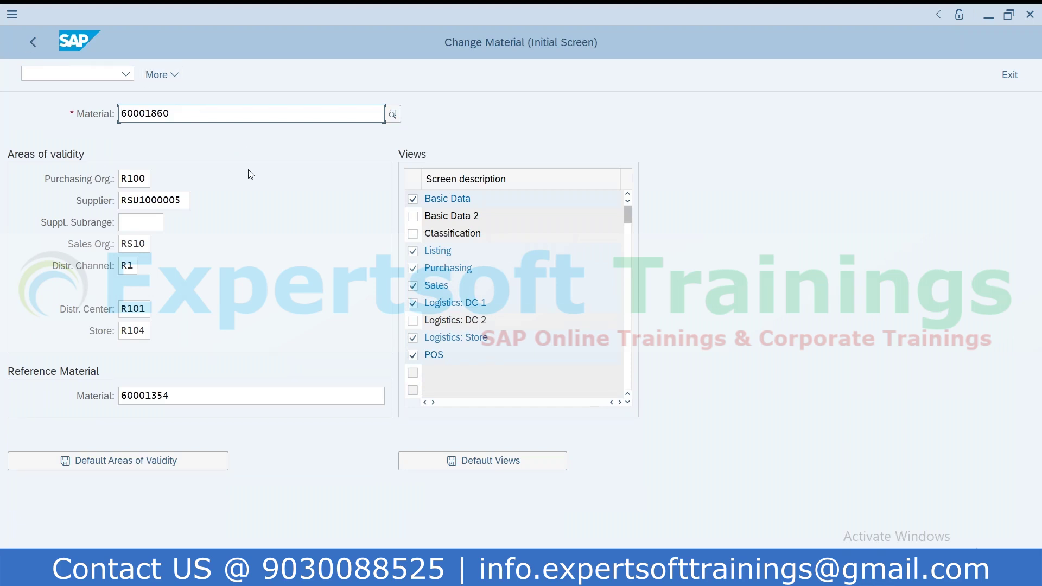
Step: Open the general table display SE16N for table MARA
left_click(89, 71)
type("/nse16n")
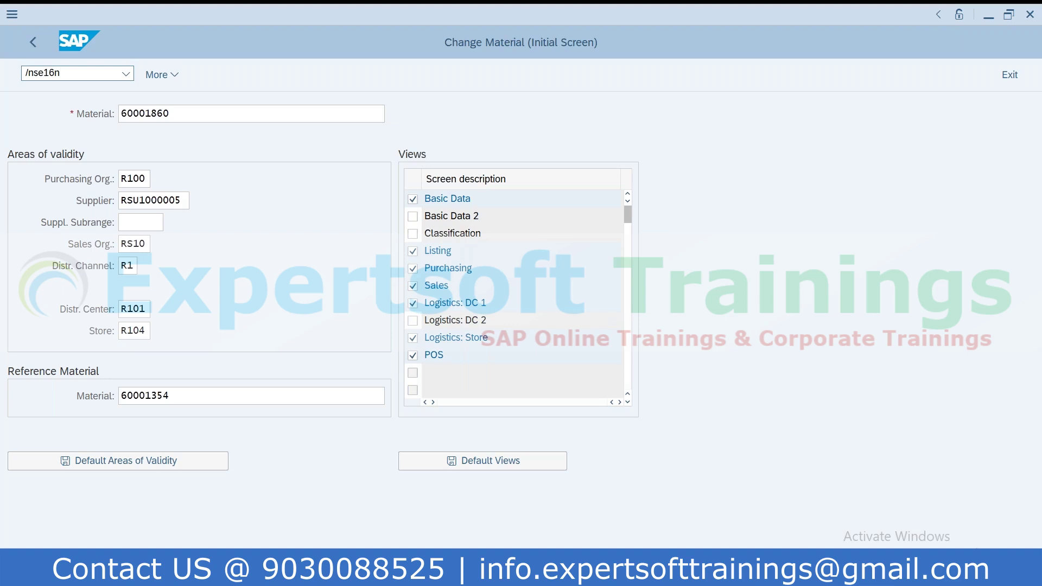
key("Return")
type("MARA")
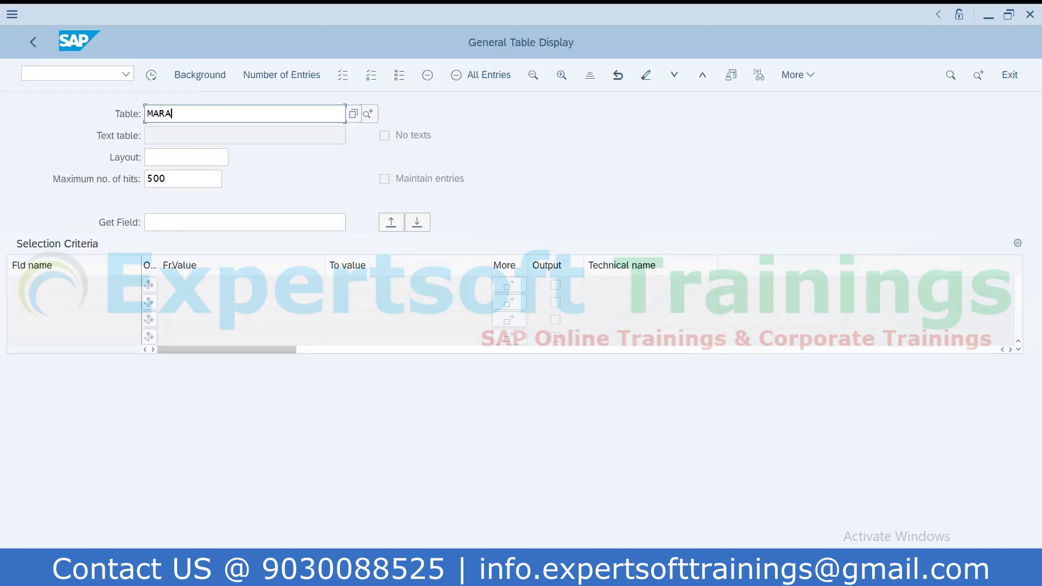
key("Return")
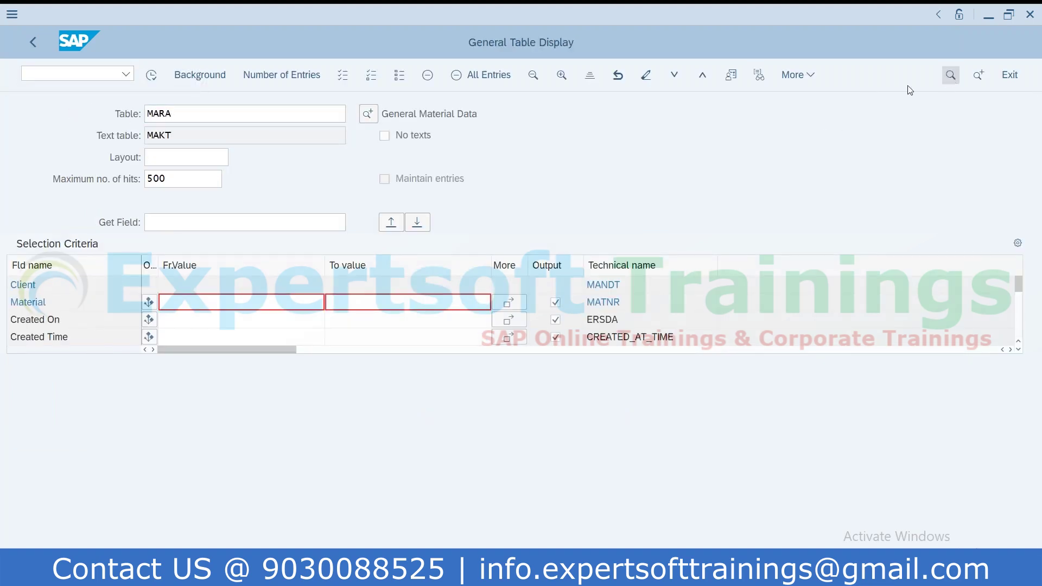
Step: List the MARA entries created on 26.04.2024, check the new material's number, and return to the start screen
left_click(951, 76)
left_click(459, 206)
left_click(294, 322)
left_click(333, 321)
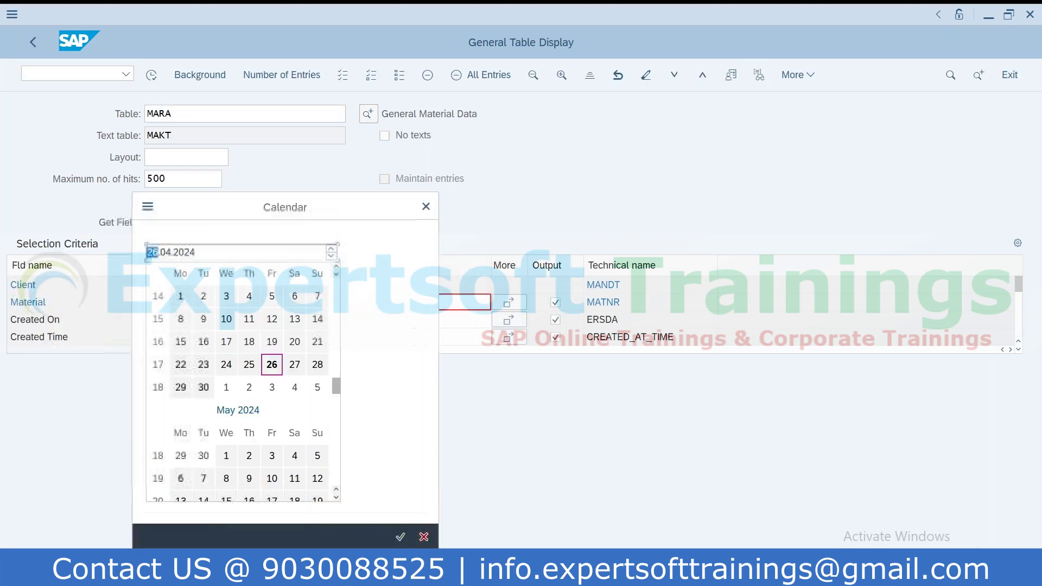
double_click(272, 365)
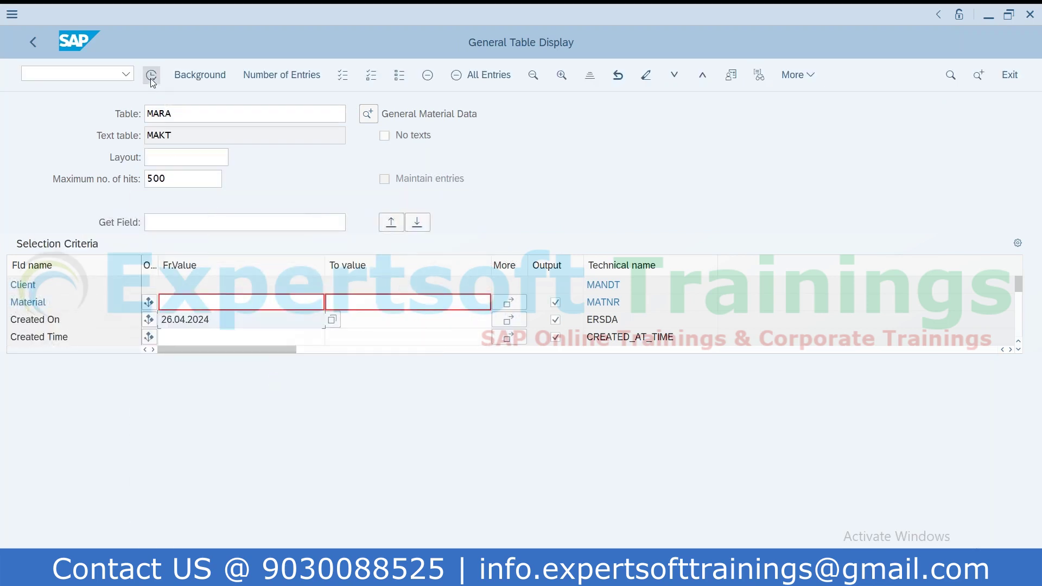
left_click(152, 77)
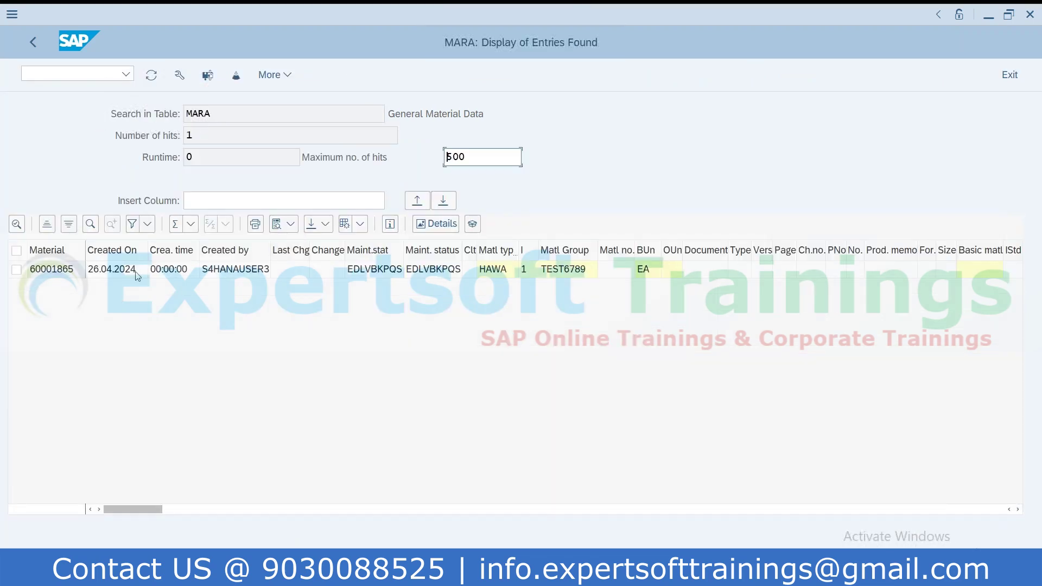
left_click(66, 274)
left_click(36, 42)
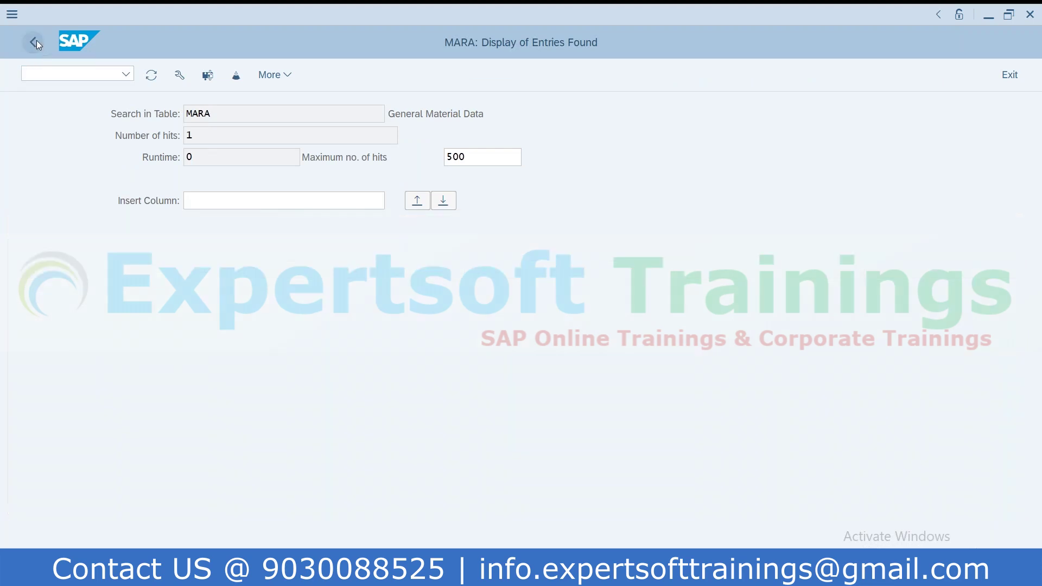
left_click(36, 42)
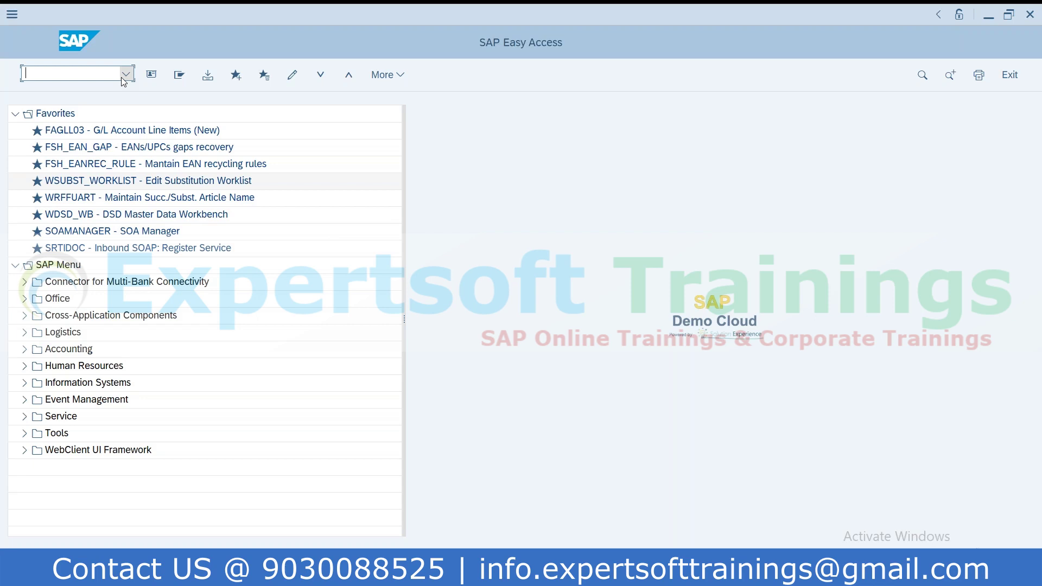
Step: Open the general table display SE16N for table WLK1
type("se16n")
key("Return")
left_click_drag(193, 112, 5, 132)
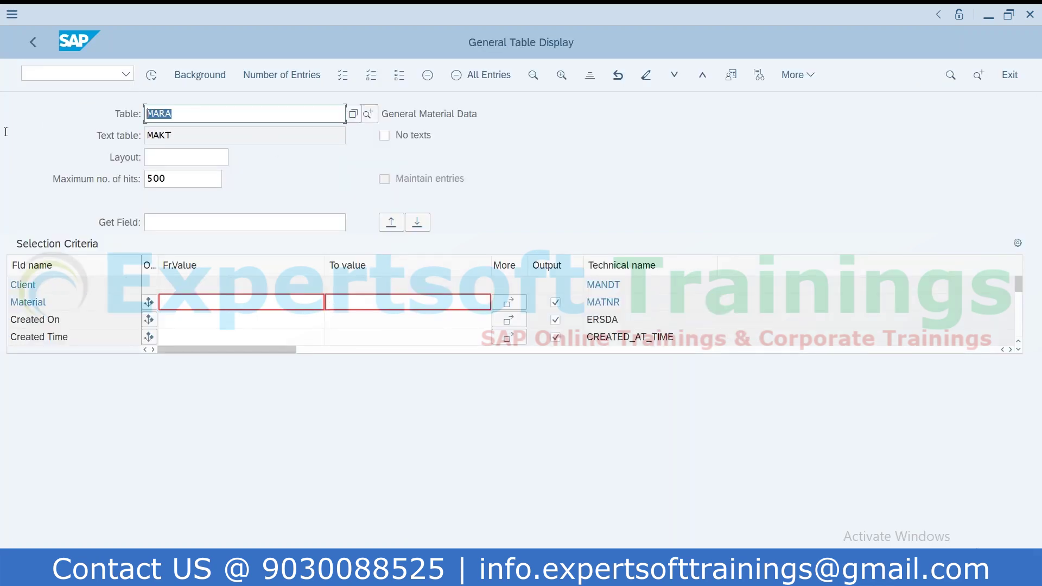
type("wlk1")
key("Return")
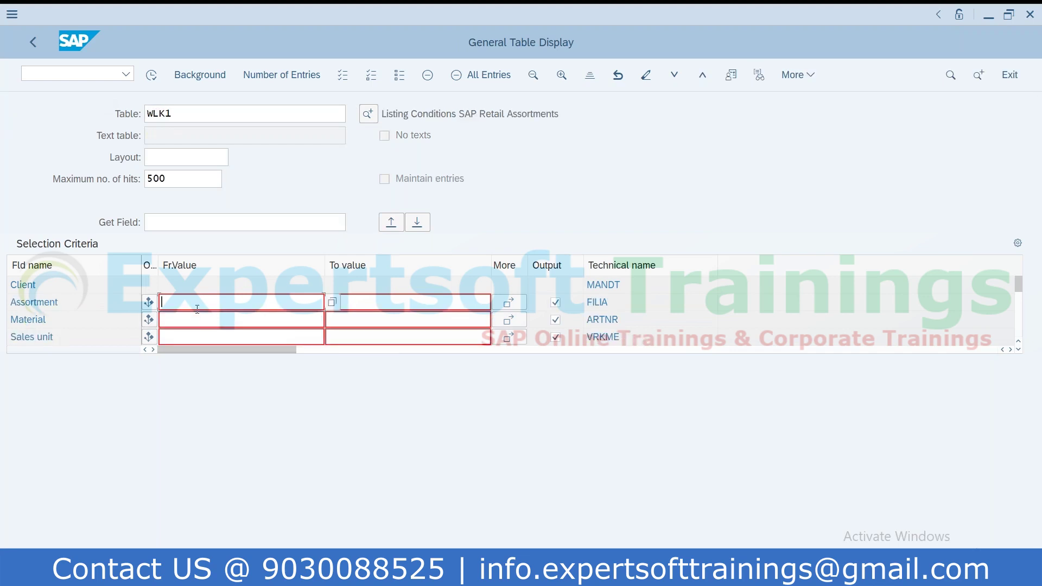
Step: List the WLK1 entries for material 60001865 and check its assortment listing
left_click(201, 323)
type("60001865")
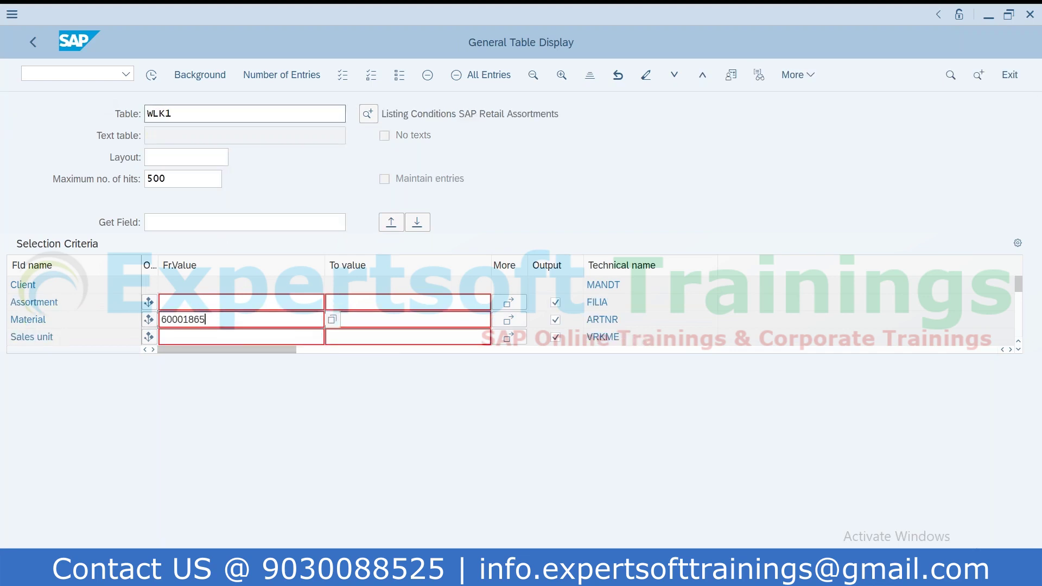
left_click(150, 79)
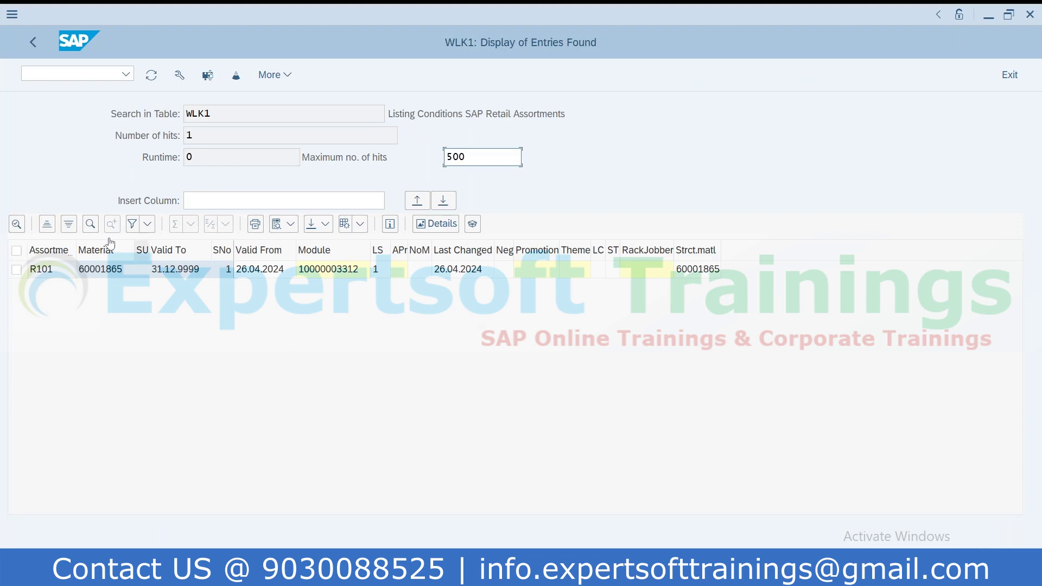
left_click(93, 270)
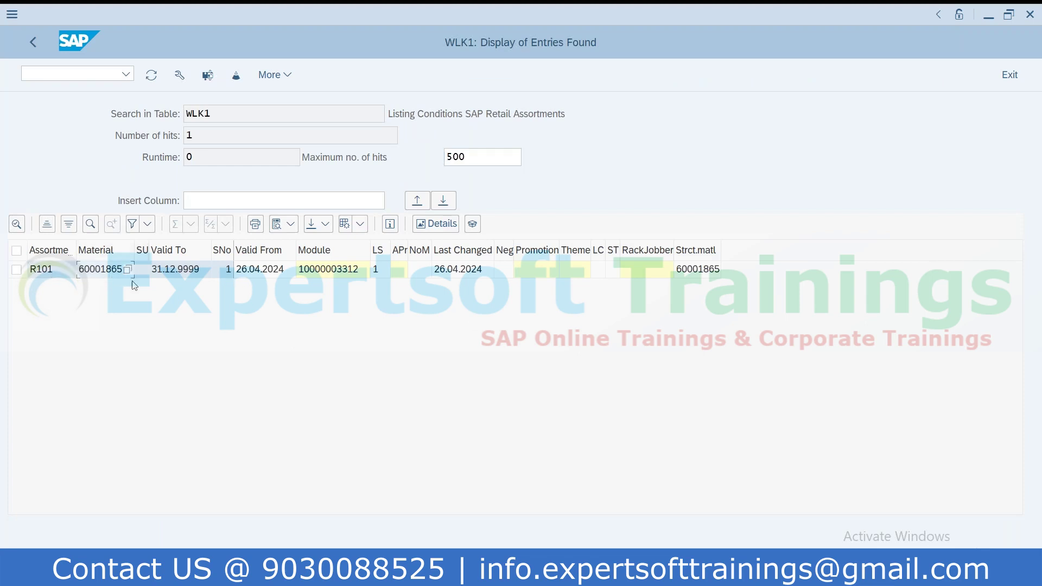
Step: Start a purchase order in ME21N with supplier RSU1000005, purchasing organization R100, purchasing group 001 and company code R100
left_click(71, 76)
type("/nmm42")
key("Return")
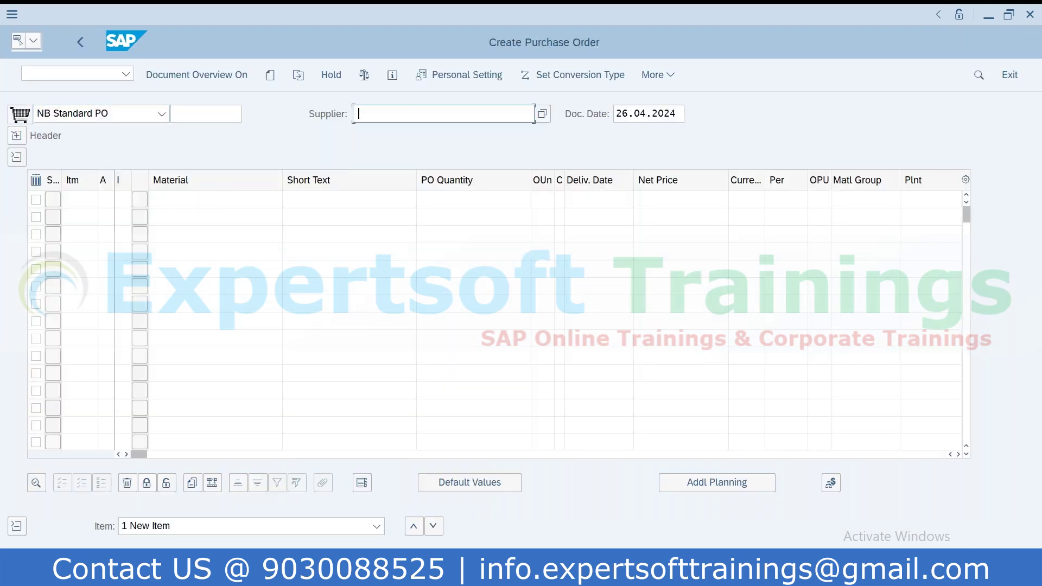
left_click(399, 133)
left_click(17, 135)
left_click(149, 179)
left_click(162, 197)
left_click(158, 201)
left_click(156, 221)
left_click(159, 222)
left_click(164, 242)
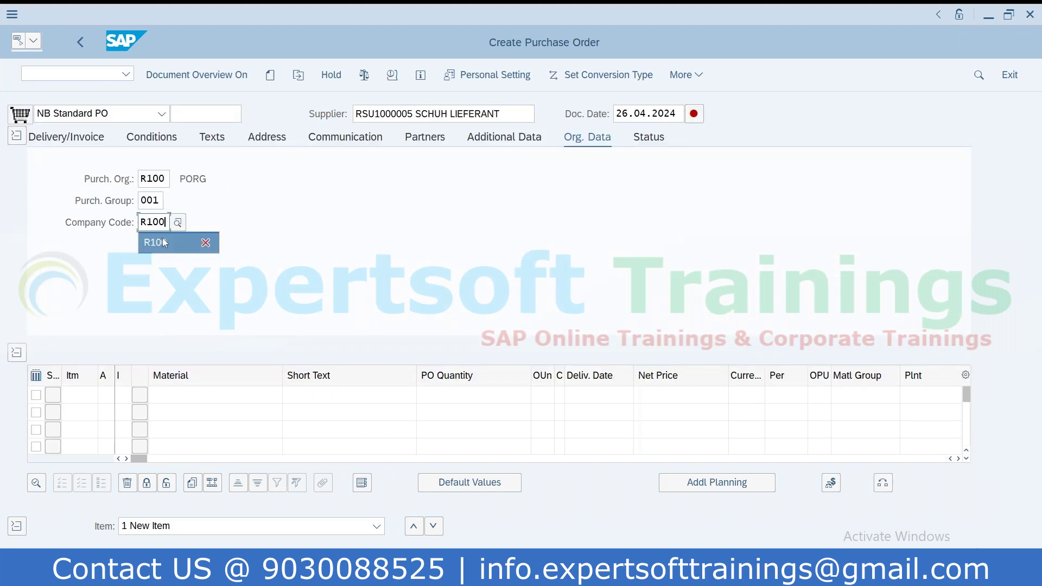
Step: Enter material 60001865 in the first two item rows, each with a PO quantity of 10
left_click(224, 397)
left_click(241, 414)
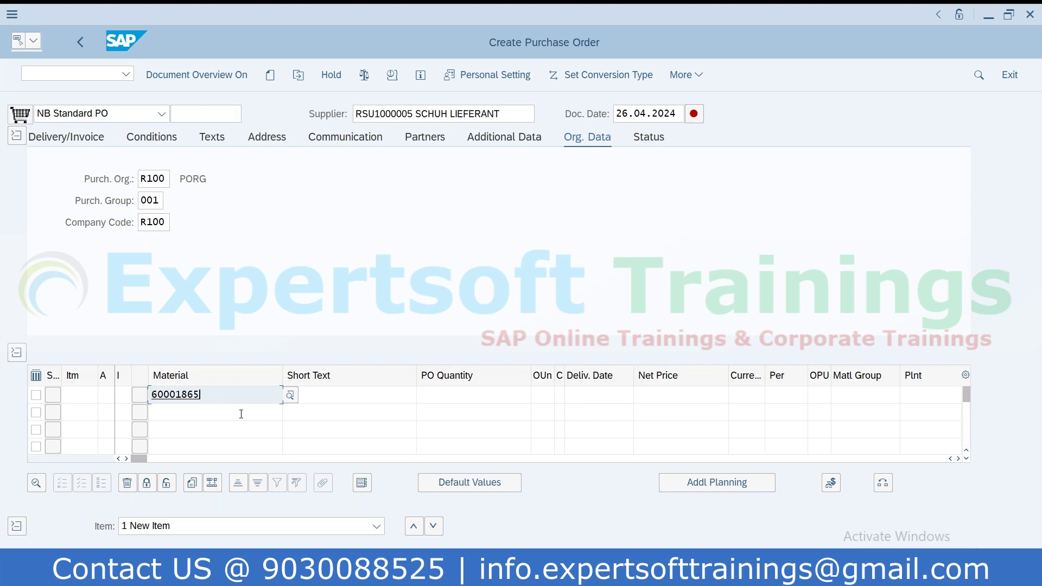
left_click(211, 411)
key("ctrl+v")
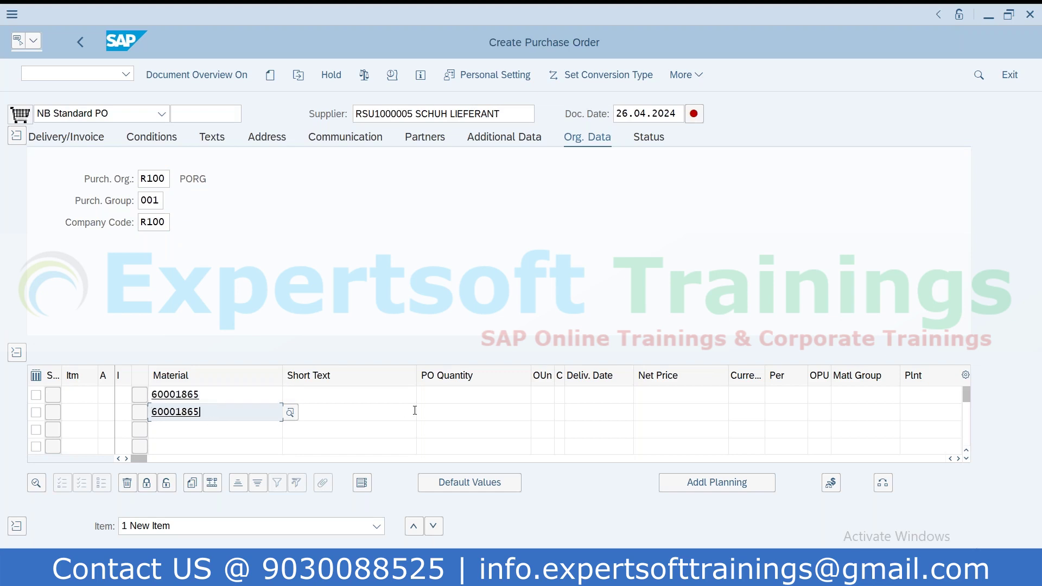
left_click(431, 394)
type("1")
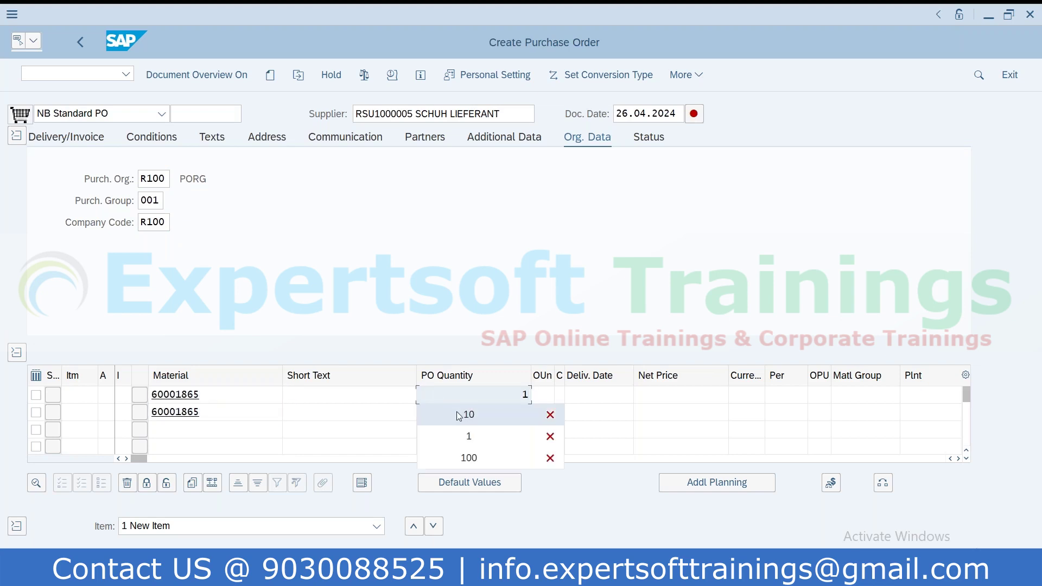
left_click(457, 415)
left_click(458, 414)
type("1")
left_click(462, 432)
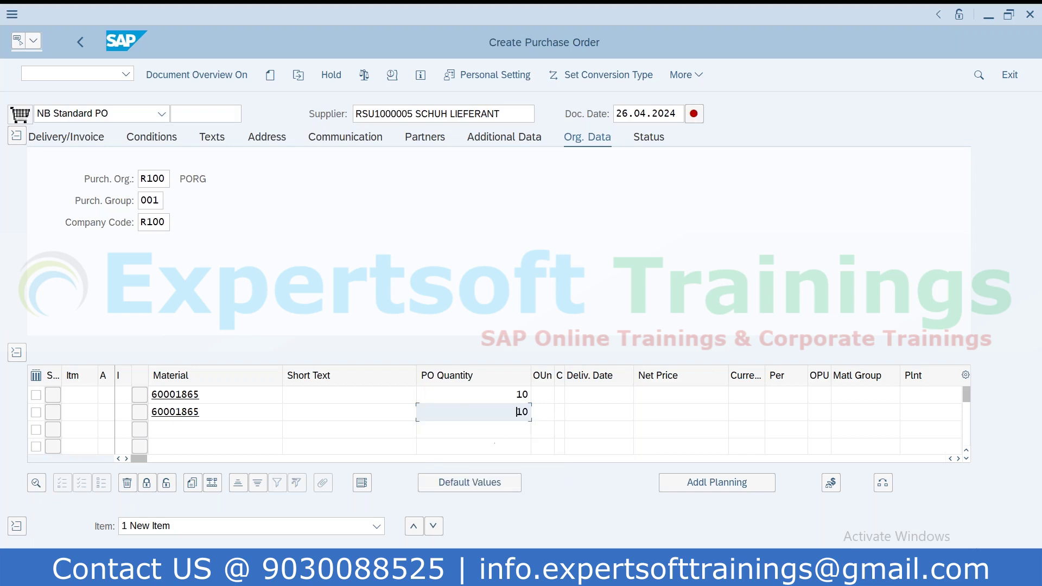
Step: Assign plant R101 to the first item and R102 to the second, and validate the items
left_click(923, 394)
left_click(922, 393)
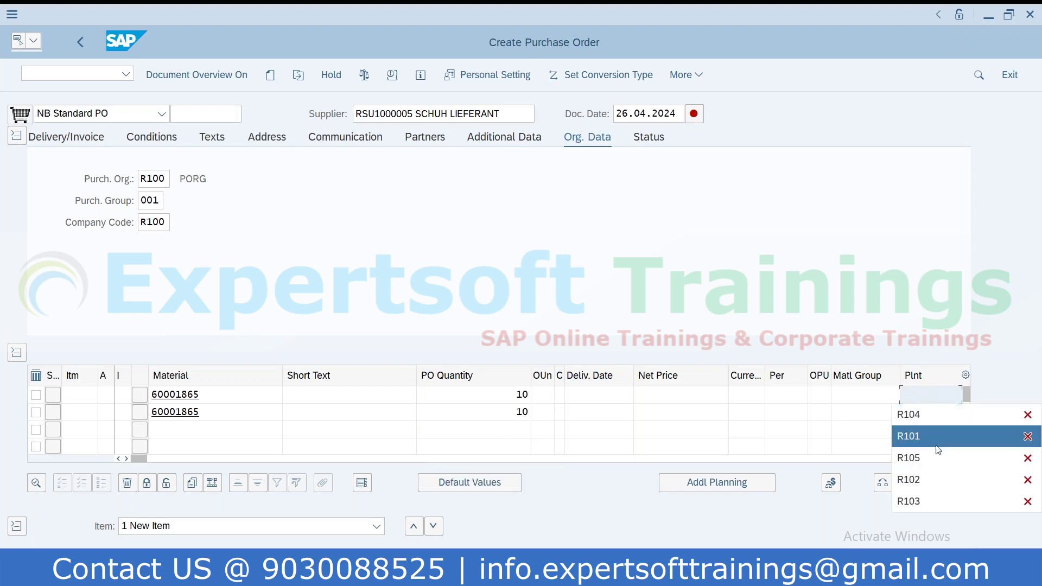
left_click(937, 446)
left_click(936, 416)
left_click(935, 415)
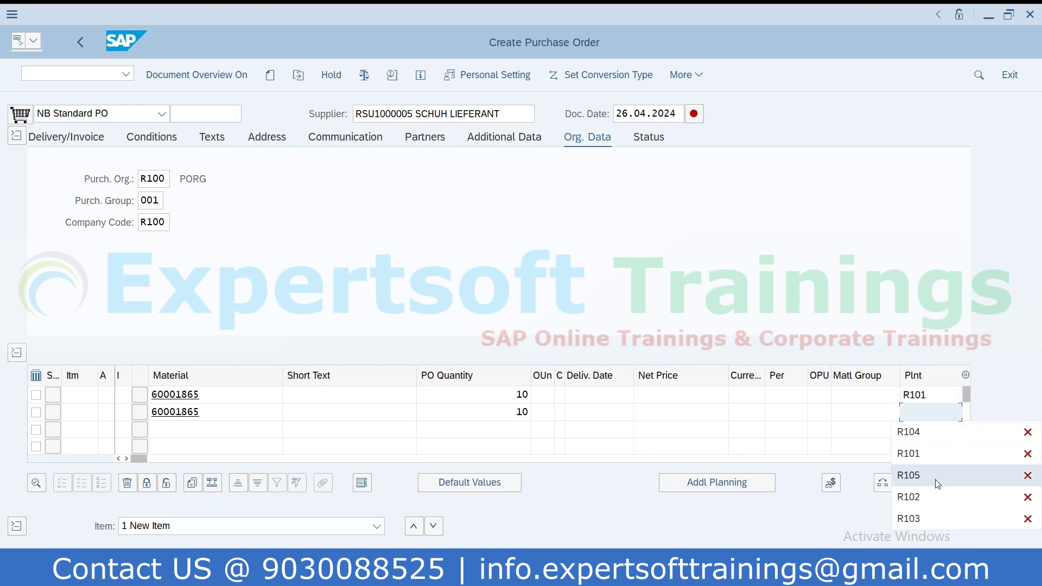
left_click(934, 495)
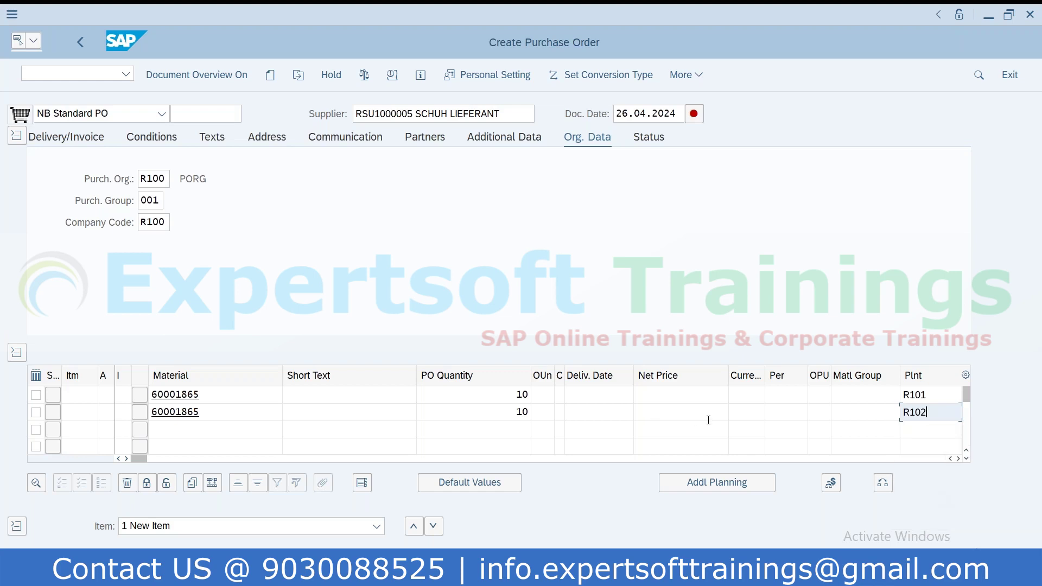
key("Return")
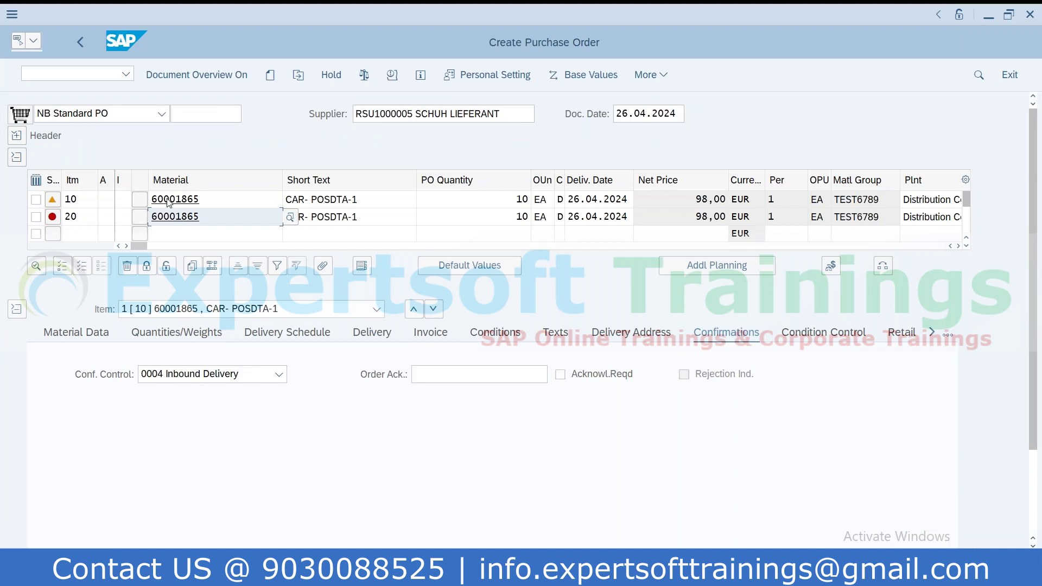
Step: Leave the purchase order and open material 60001860 in Change Material (MM42) with distribution center R102
left_click(78, 76)
type("/nmm42")
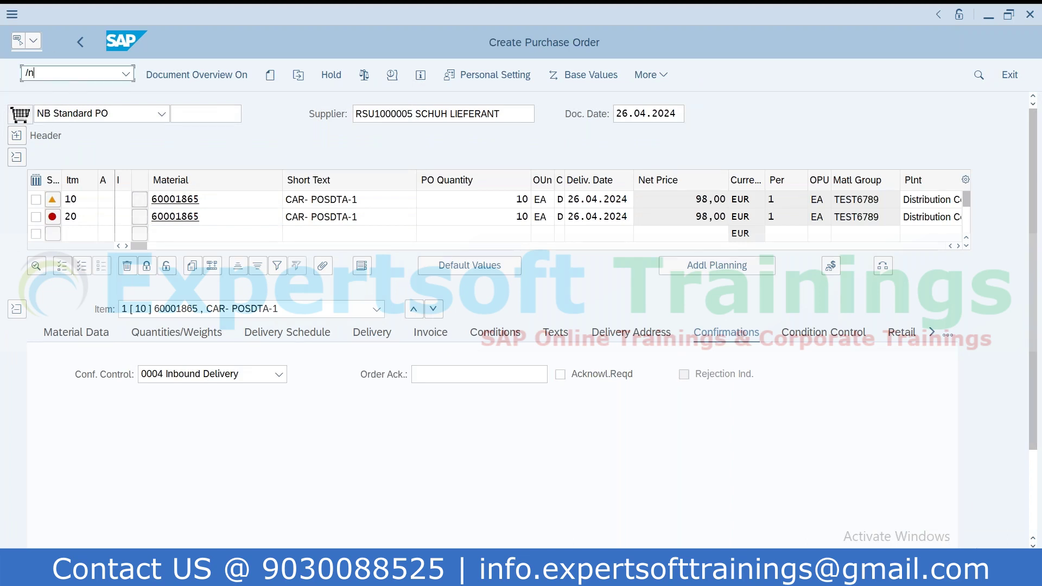
key("Return")
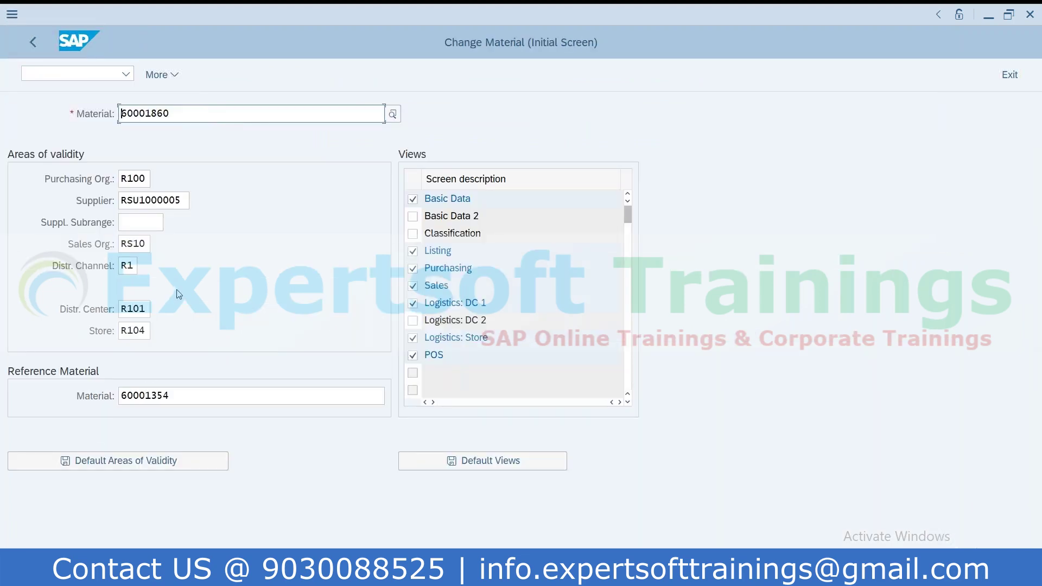
left_click(149, 308)
key("BackSpace")
type("2")
left_click(771, 241)
key("Return")
Step: Go through the material's views up to Logistics: DC 1, check the distribution center, and return to the start screen
key("Return")
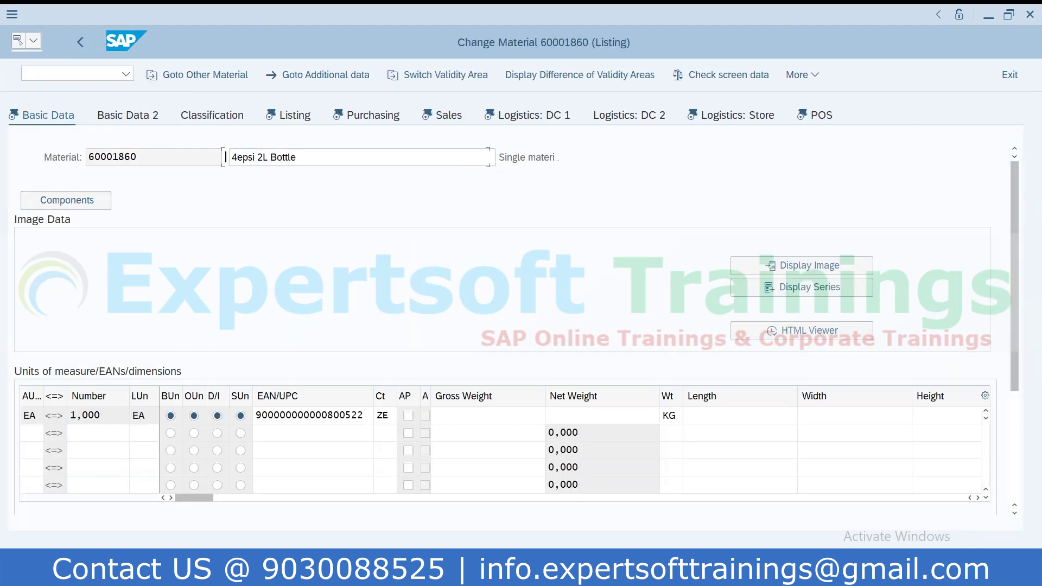
key("Return")
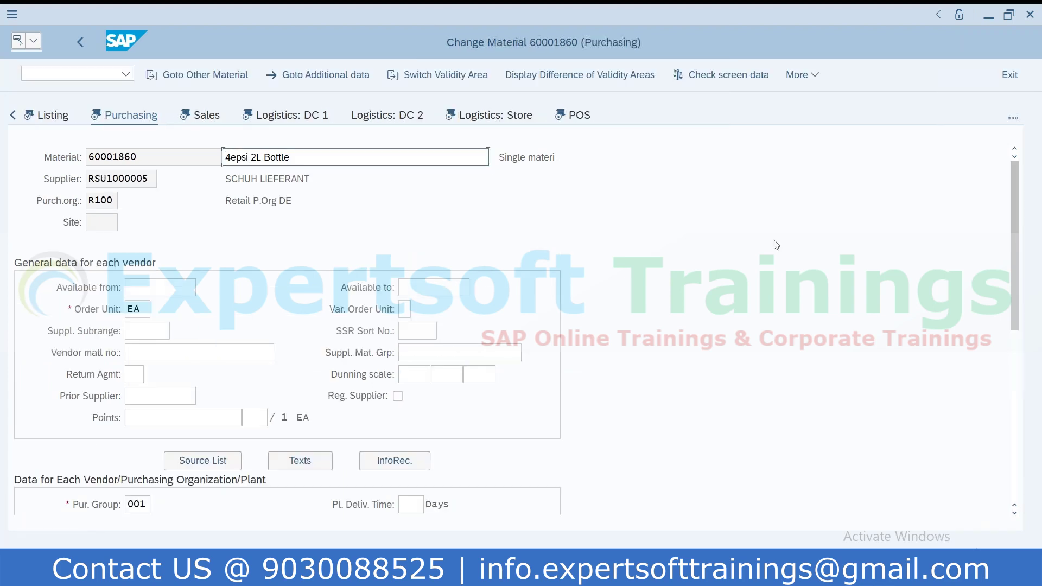
key("Return")
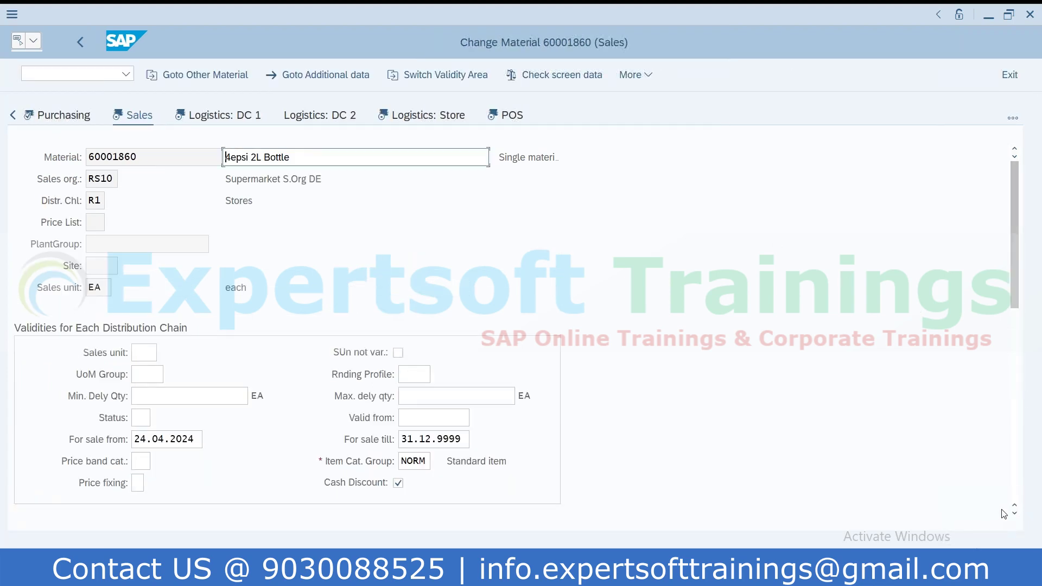
key("Return")
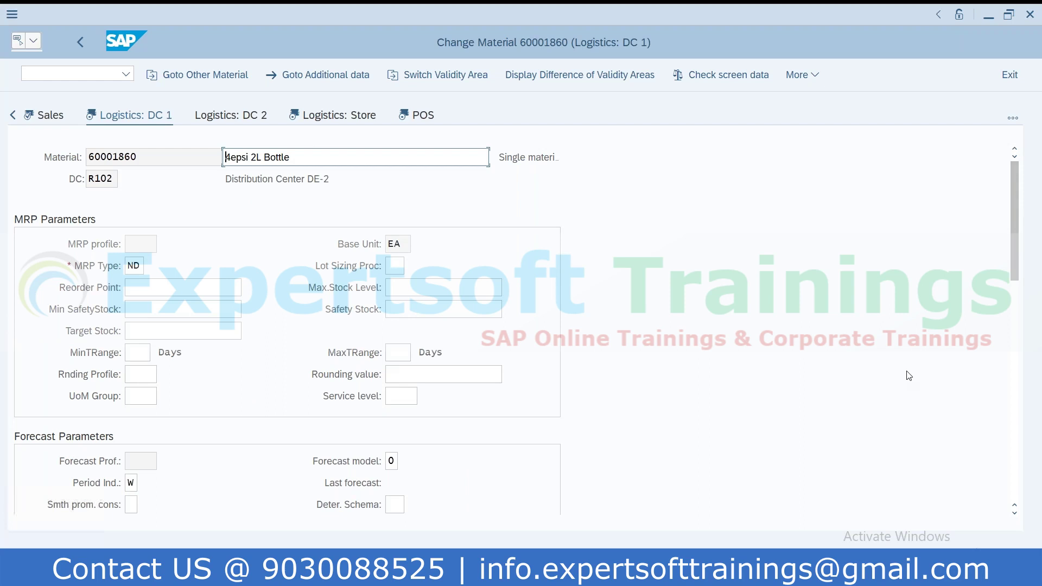
key("F3")
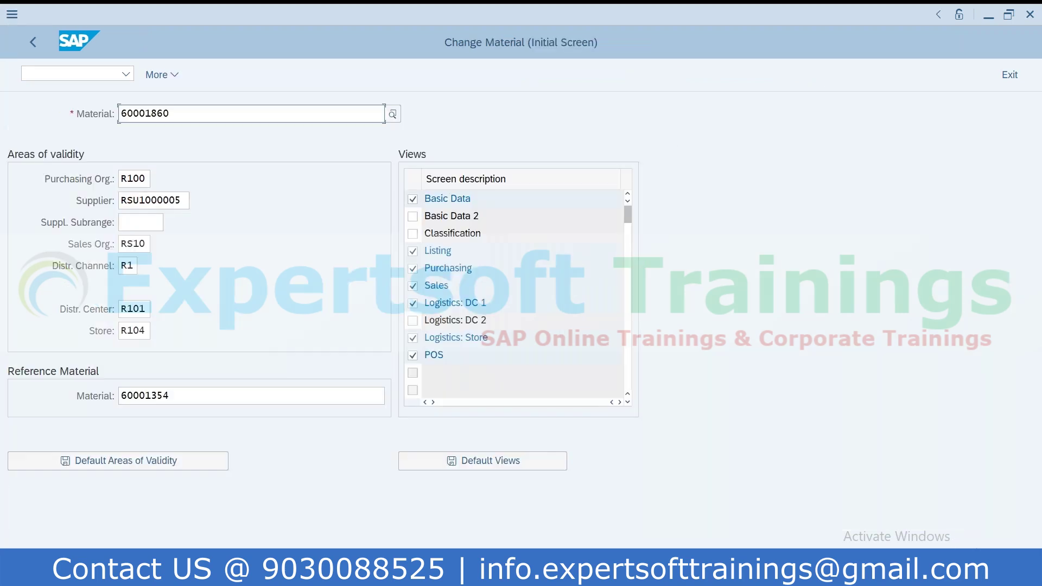
left_click(30, 43)
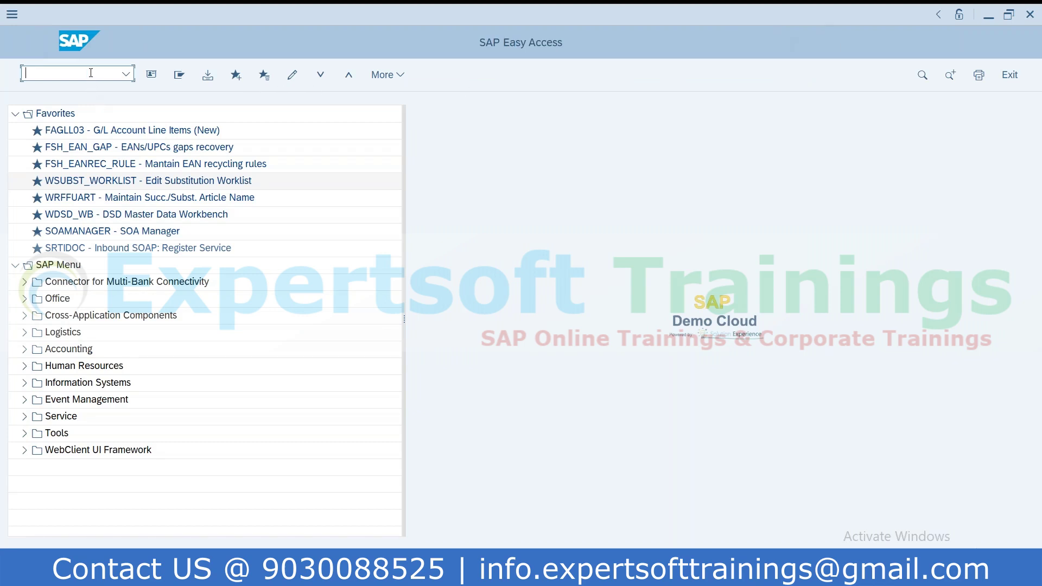
Step: Start a new standard purchase order in ME21N for supplier RSU1000005
type("me21n")
key("Return")
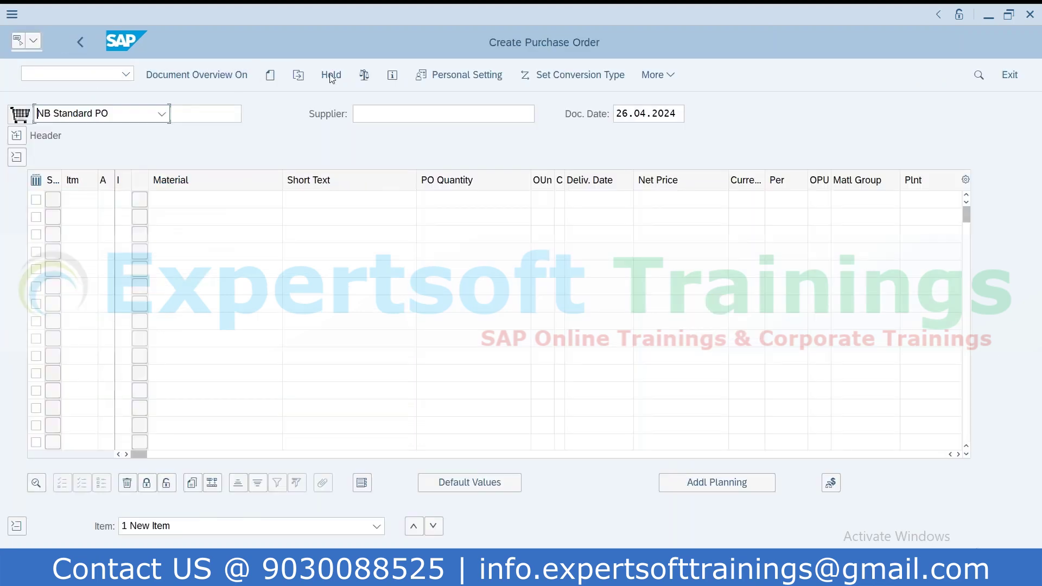
left_click(388, 114)
key("space")
key("Down")
key("Return")
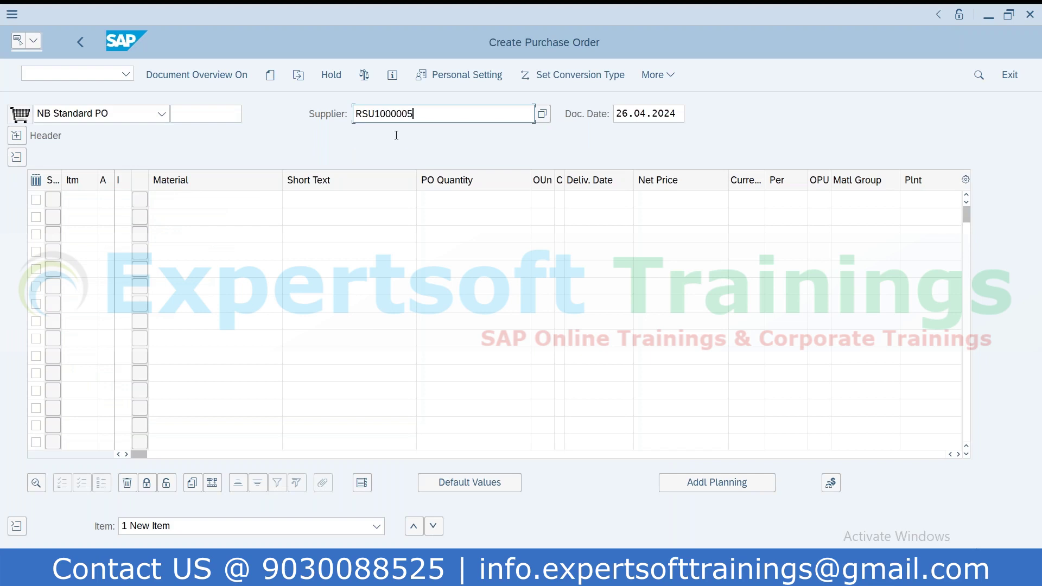
Step: Set the header's organizational data to purchasing organization R100, purchasing group 001 and company code R100
left_click(17, 135)
key("space")
key("Down")
key("Return")
left_click(149, 200)
key("space")
key("Down")
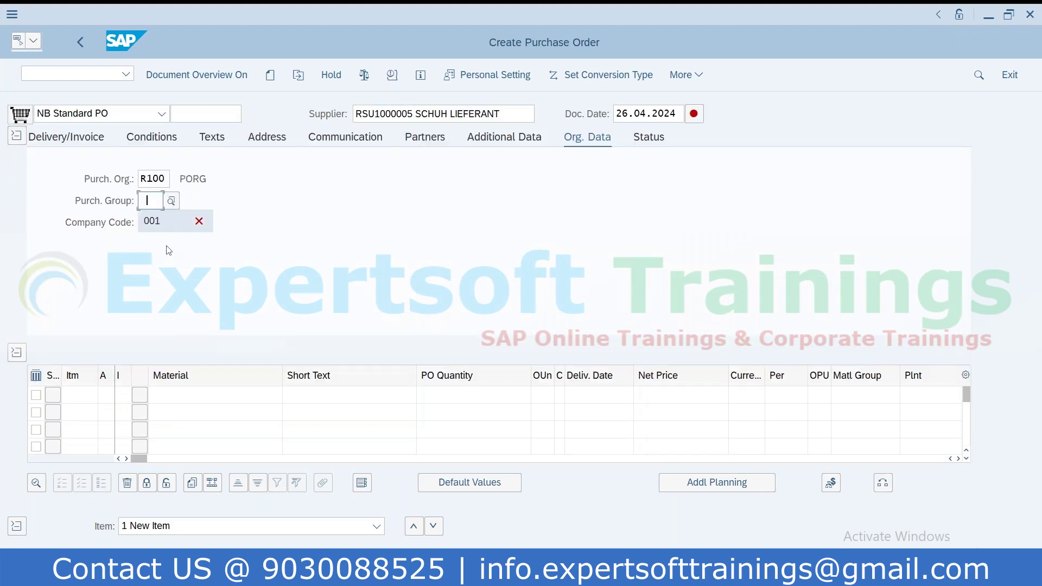
key("Return")
left_click(156, 225)
key("space")
key("Down")
key("Return")
Step: Add two order items for material 60001865 with a PO quantity of 10 each
left_click(230, 394)
key("space")
key("Down")
key("Return")
left_click(232, 411)
key("space")
key("Down")
key("Return")
left_click(488, 394)
key("space")
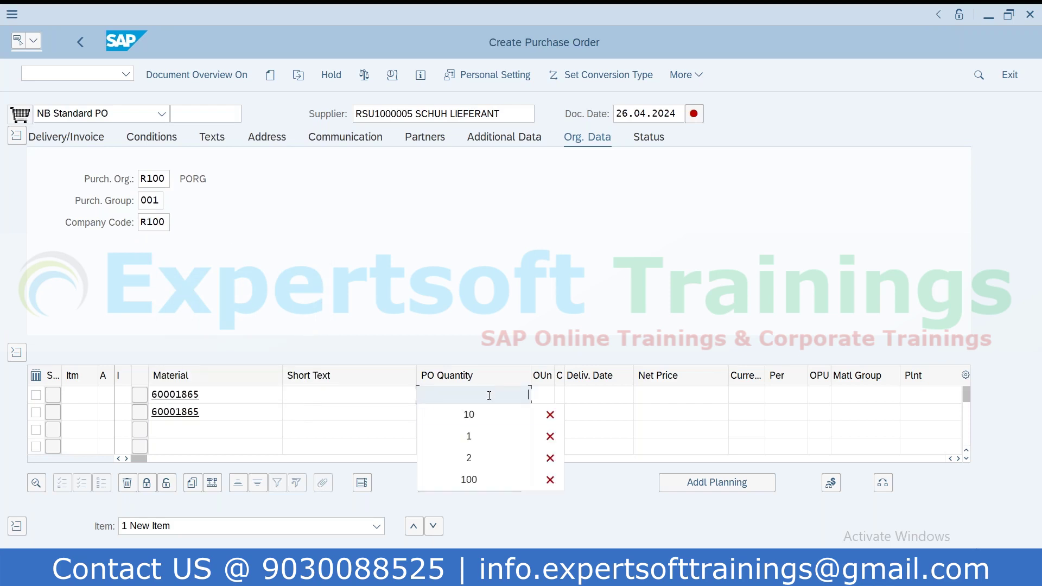
left_click(495, 413)
left_click(498, 413)
left_click(510, 428)
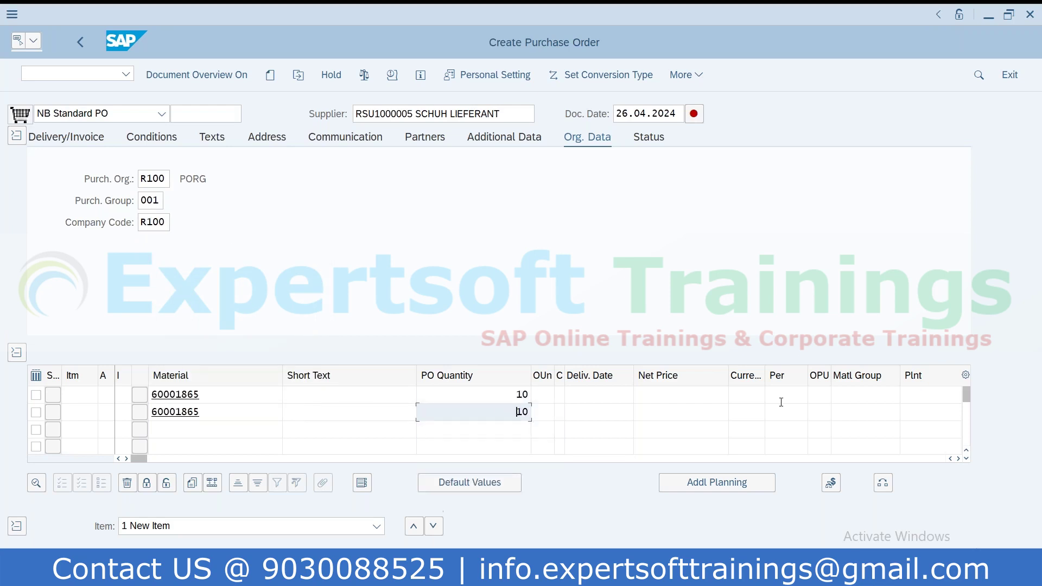
Step: Set the plant to R101 for the first order item and R102 for the second, then validate the order
left_click(908, 389)
left_click(925, 416)
left_click(923, 412)
left_click(929, 433)
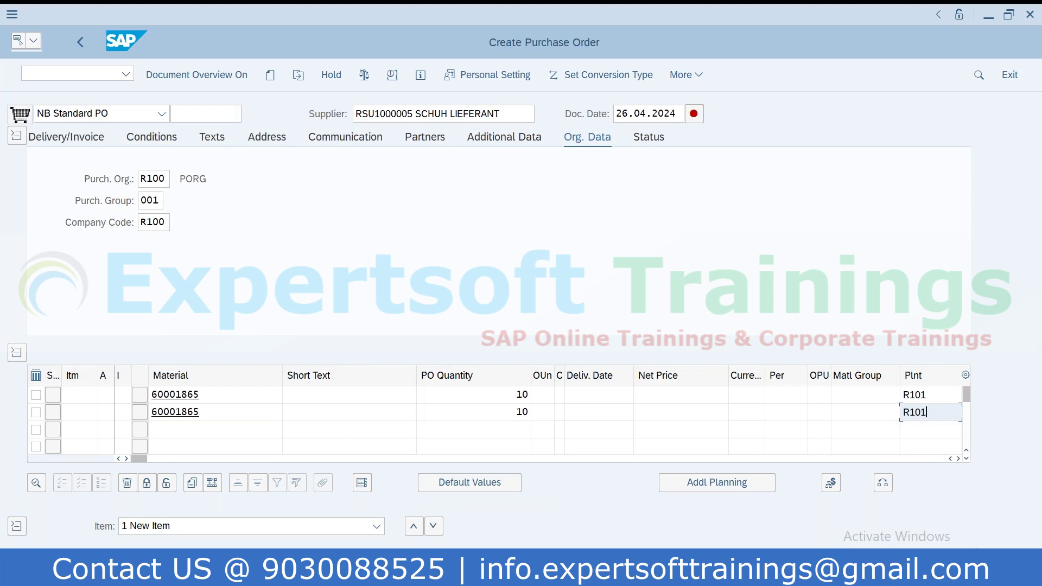
key("BackSpace")
type("2")
key("Return")
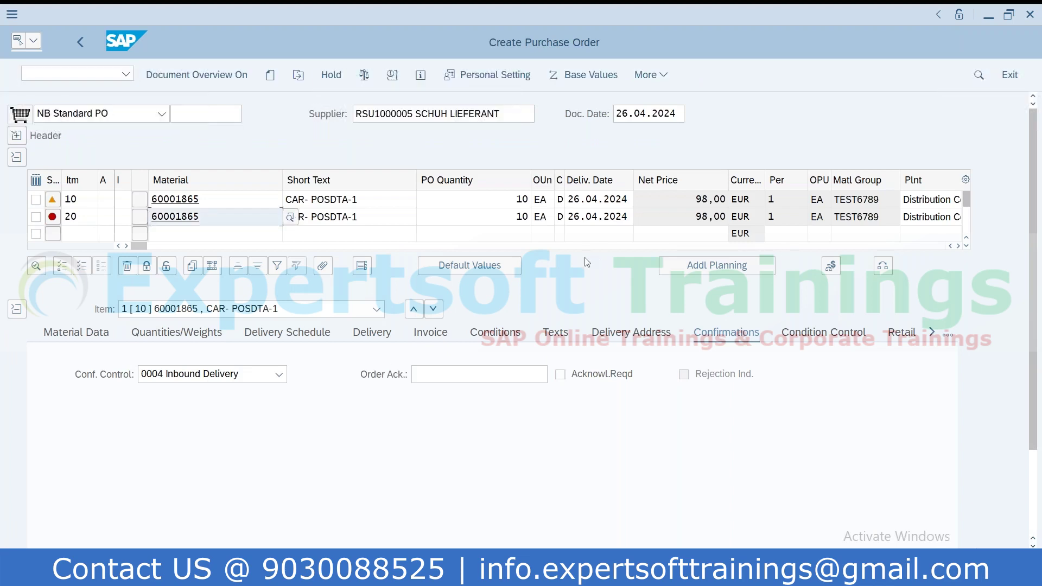
key("Return")
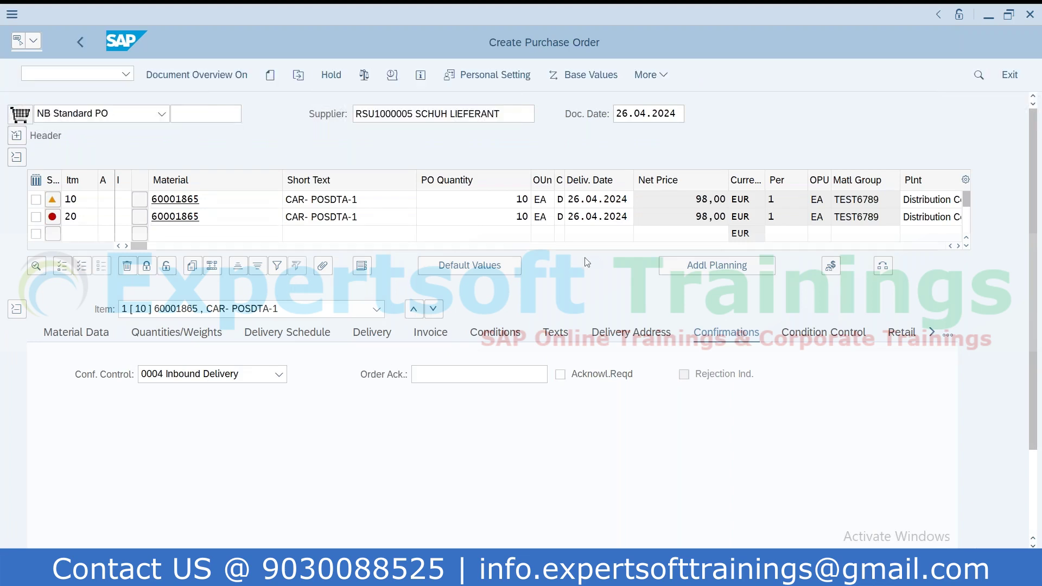
key("Return")
key("Return")
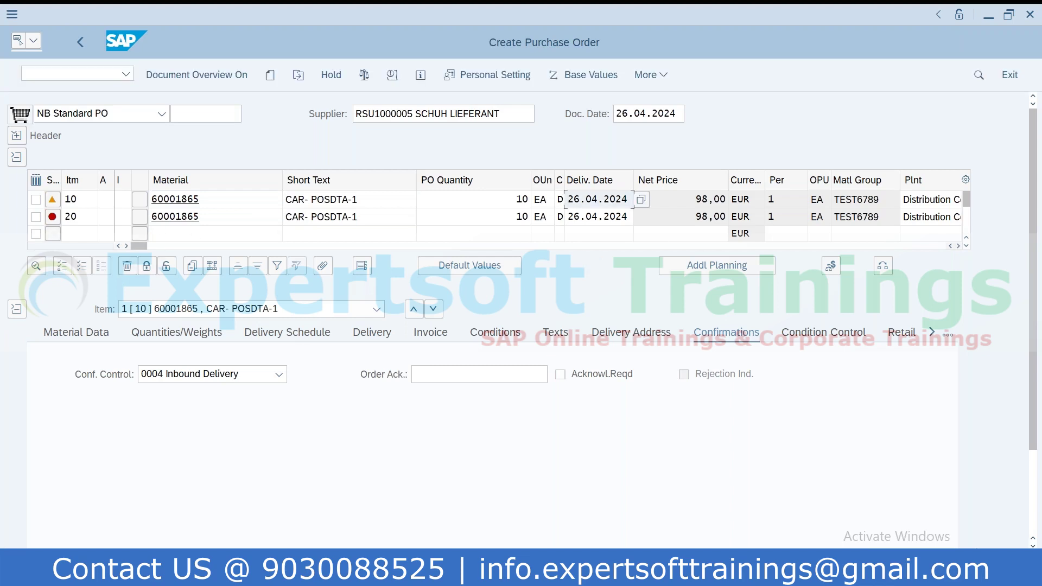
Step: Change the second order item's plant to R104 and validate the entry
left_click_drag(145, 245, 233, 247)
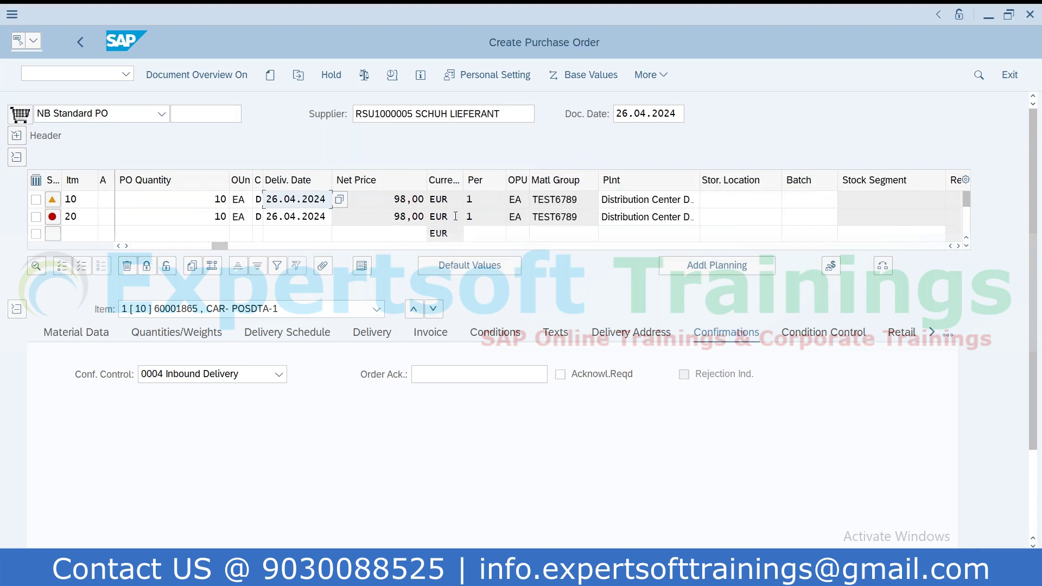
left_click(697, 218)
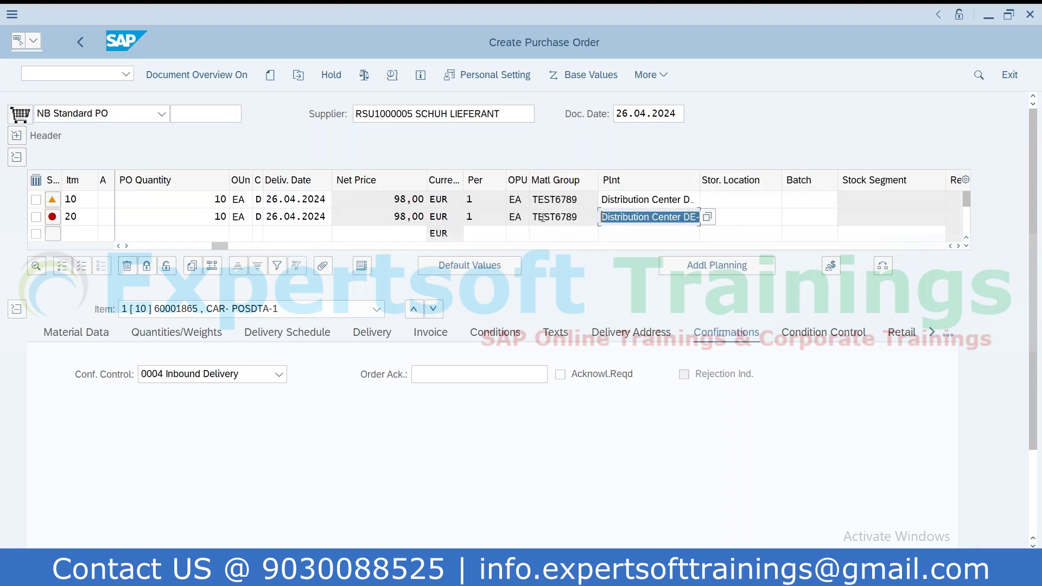
type("R104")
key("Return")
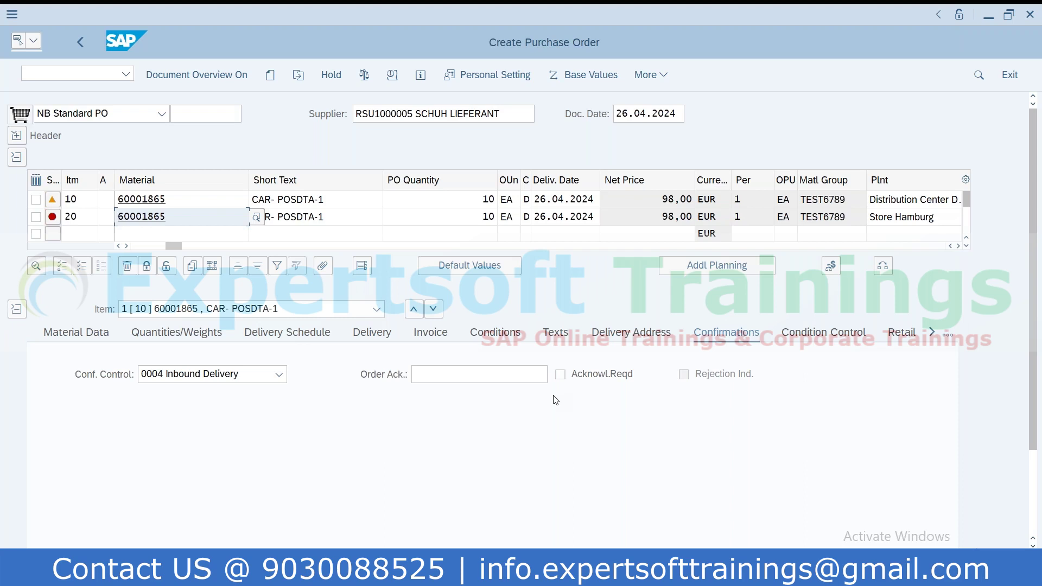
Step: Leave the purchase order creation and return to the SAP Easy Access screen
left_click(87, 51)
left_click(333, 340)
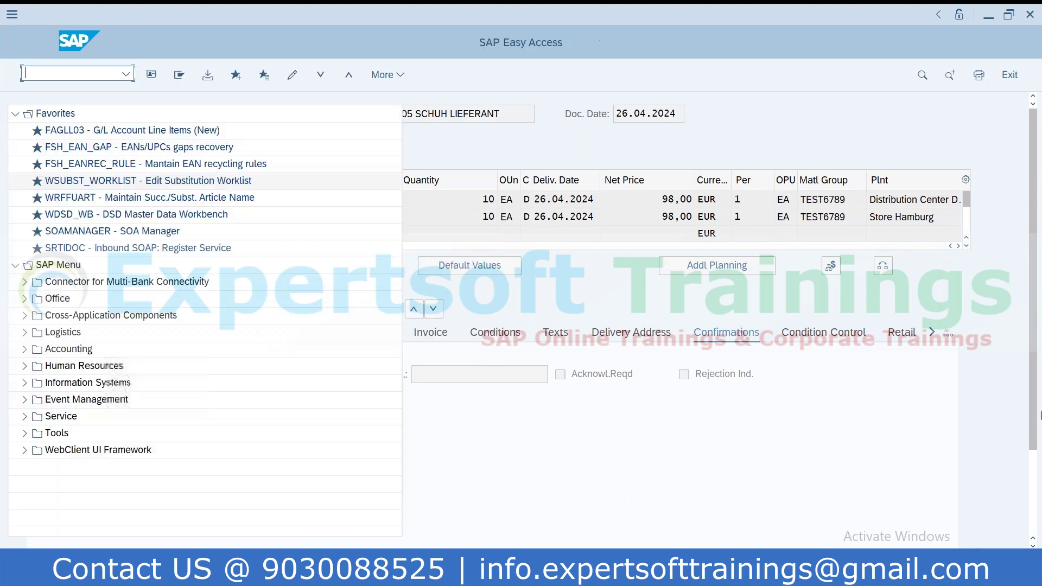
left_click(126, 73)
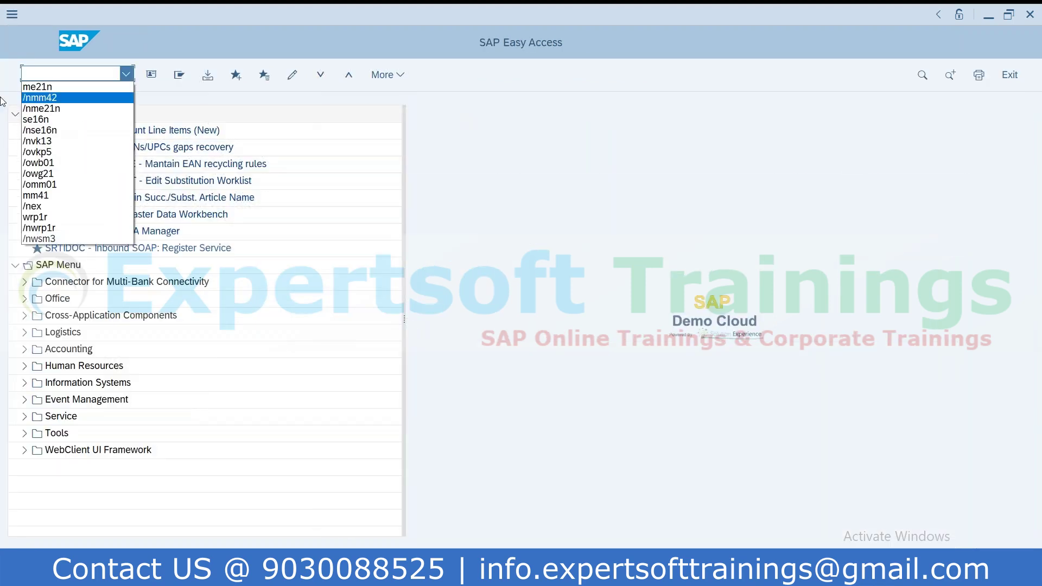
left_click(75, 73)
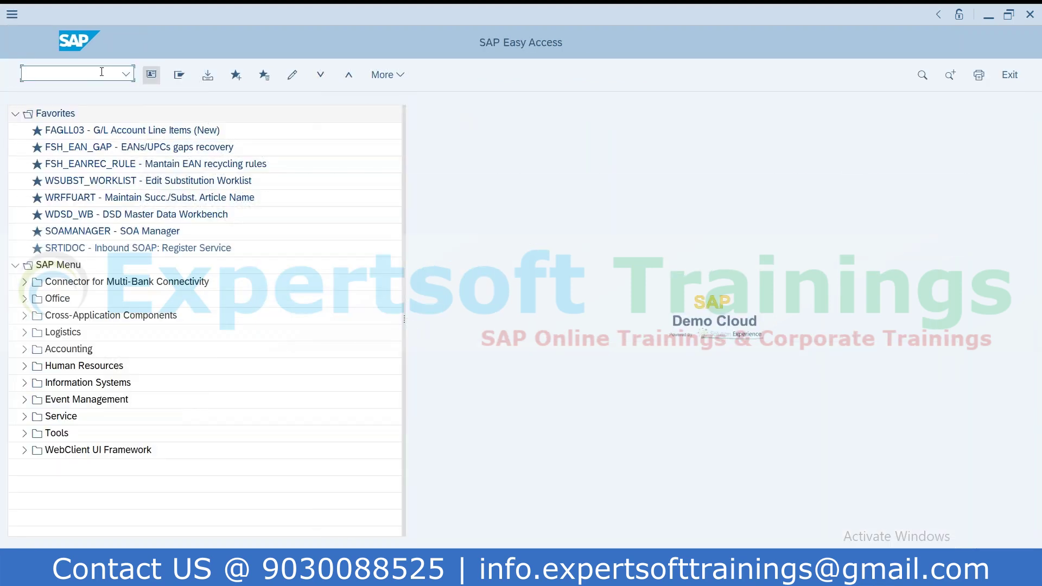
Step: Look up VKP0 sales price records in VK13 for material 60001865, sales organization RS10, distribution channel R1 and plant R104
type("vk13")
key("Return")
left_click(233, 75)
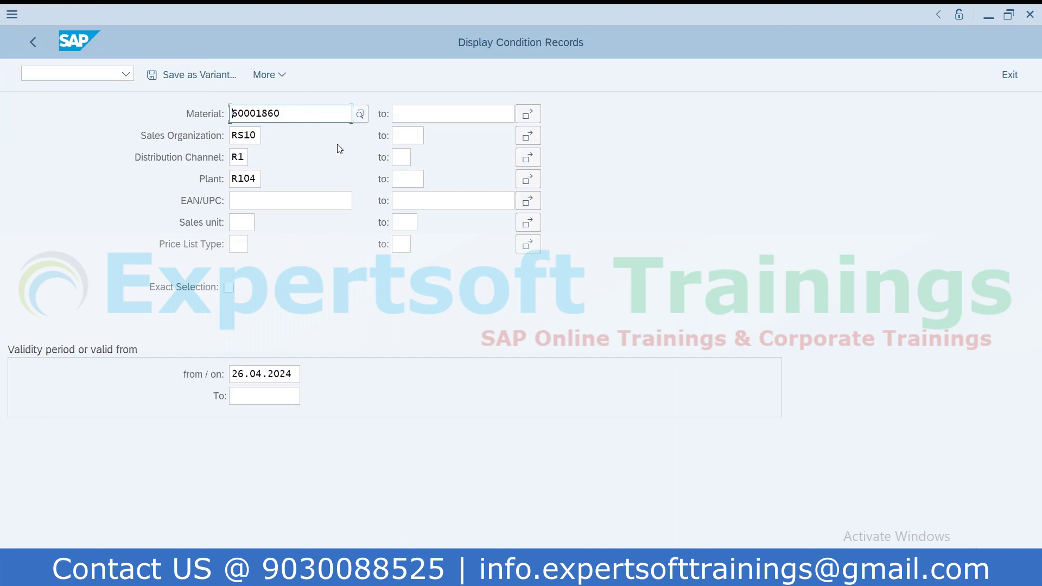
key("BackSpace")
key("F8")
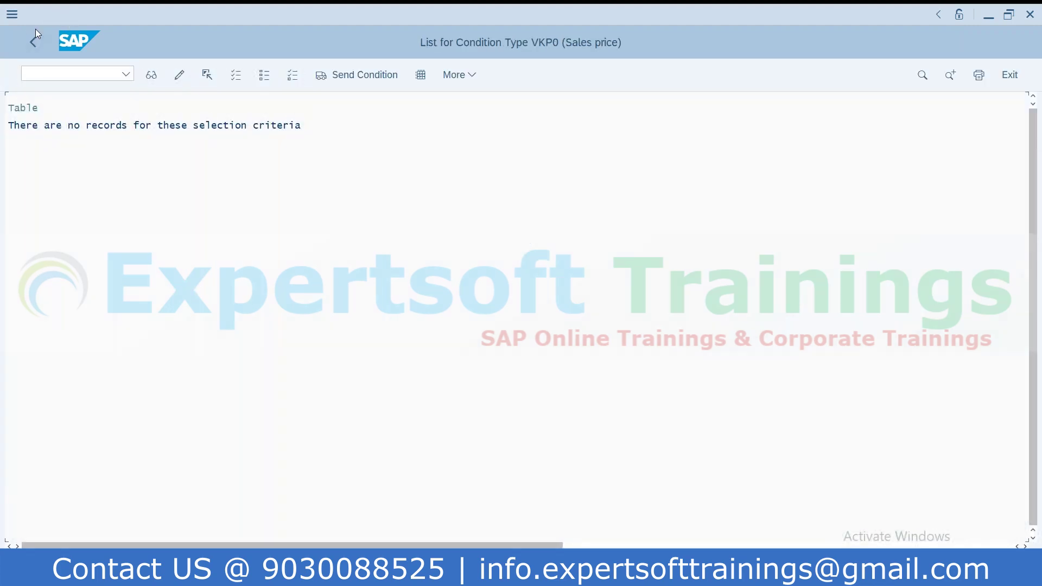
left_click(34, 43)
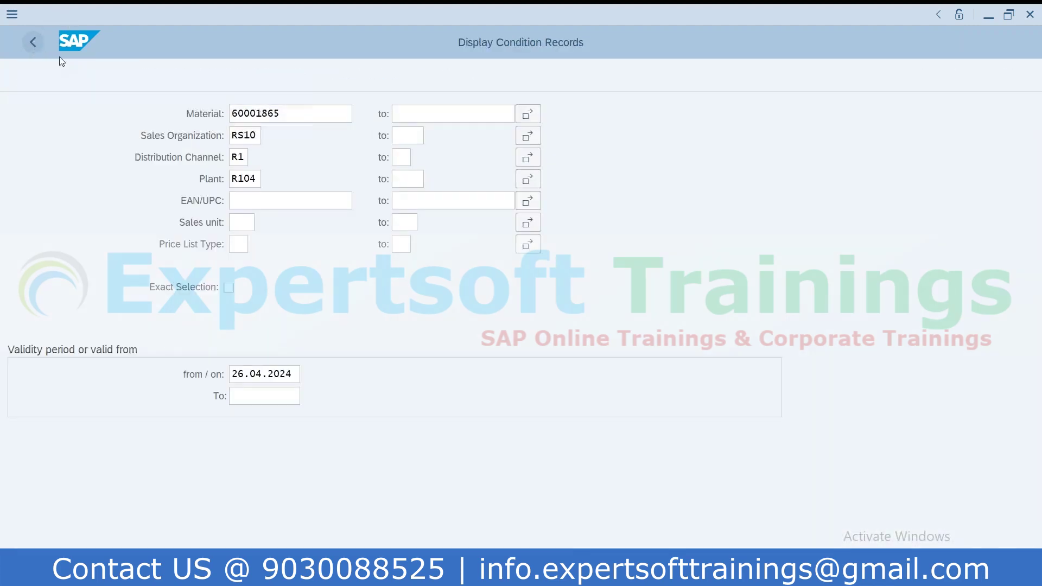
left_click(38, 47)
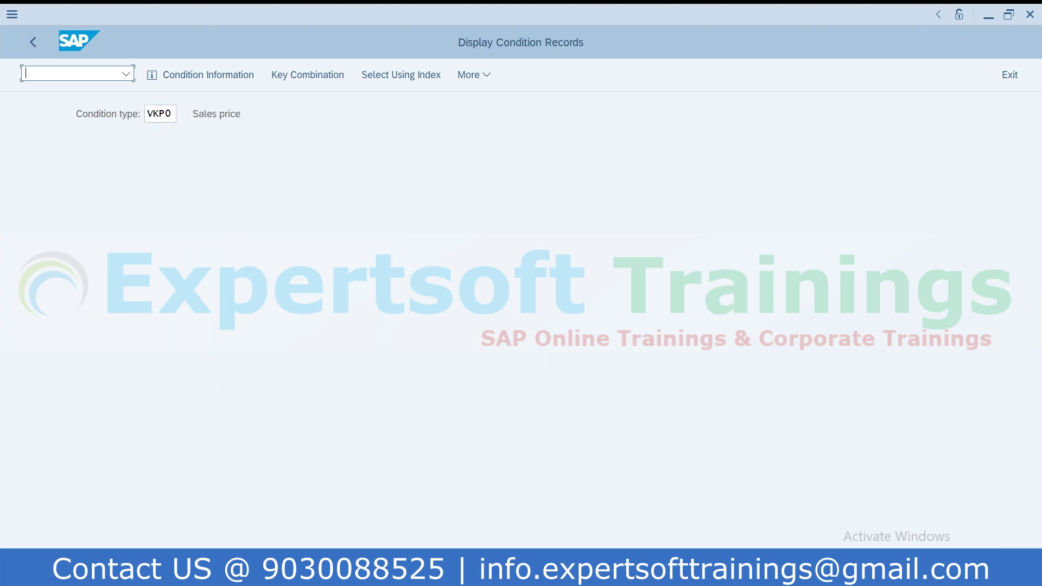
Step: Open the general table display with transaction SE16N
type("se38")
key("BackSpace")
key("BackSpace")
key("BackSpace")
key("BackSpace")
type("/nse16n")
key("Return")
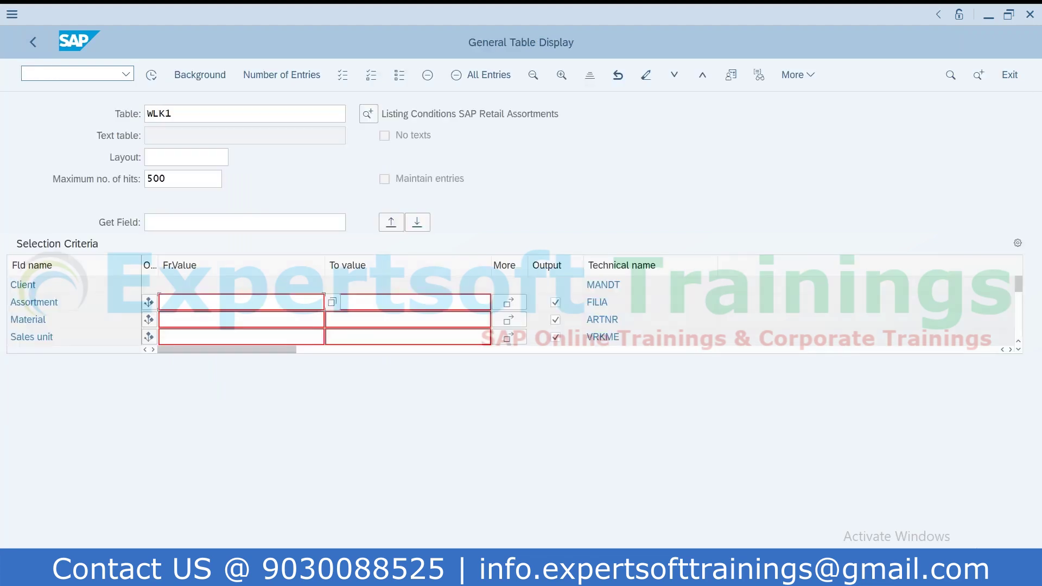
Step: List the entries of table MARA whose Created On date is 26.04.2024
left_click_drag(172, 115, 108, 110)
type("mara")
key("Return")
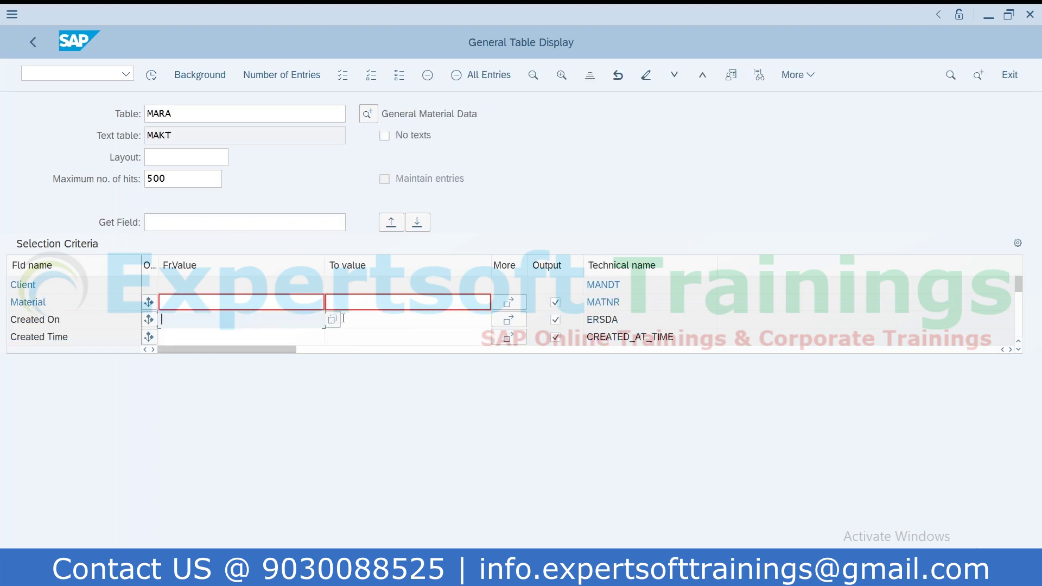
left_click(327, 326)
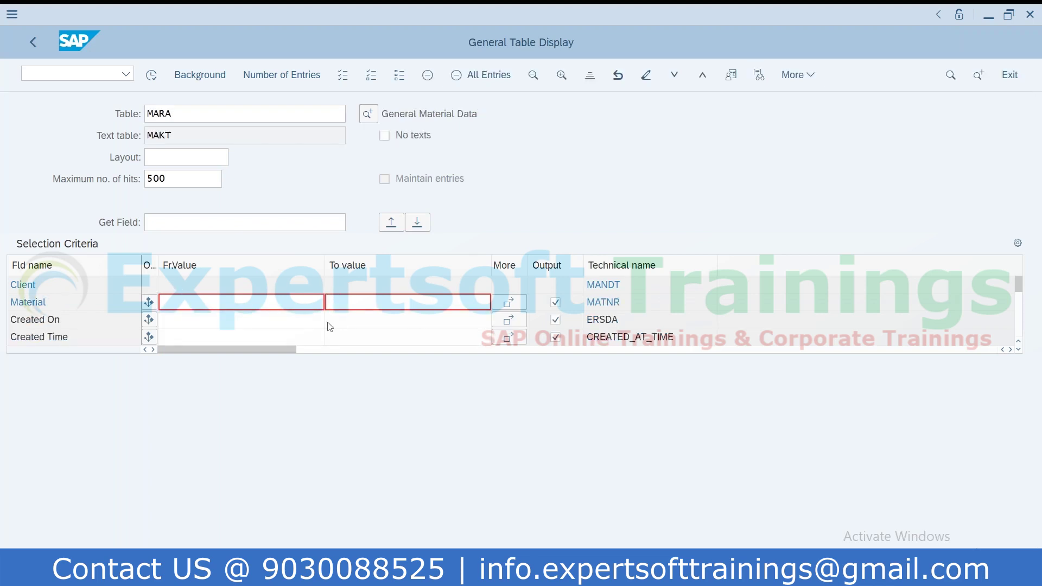
key("F4")
double_click(283, 365)
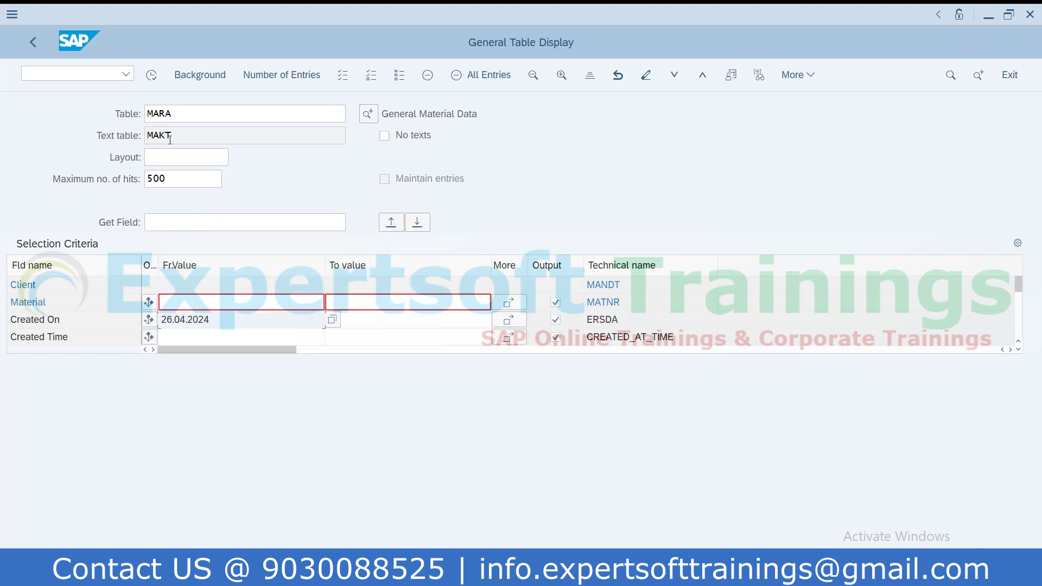
left_click(154, 82)
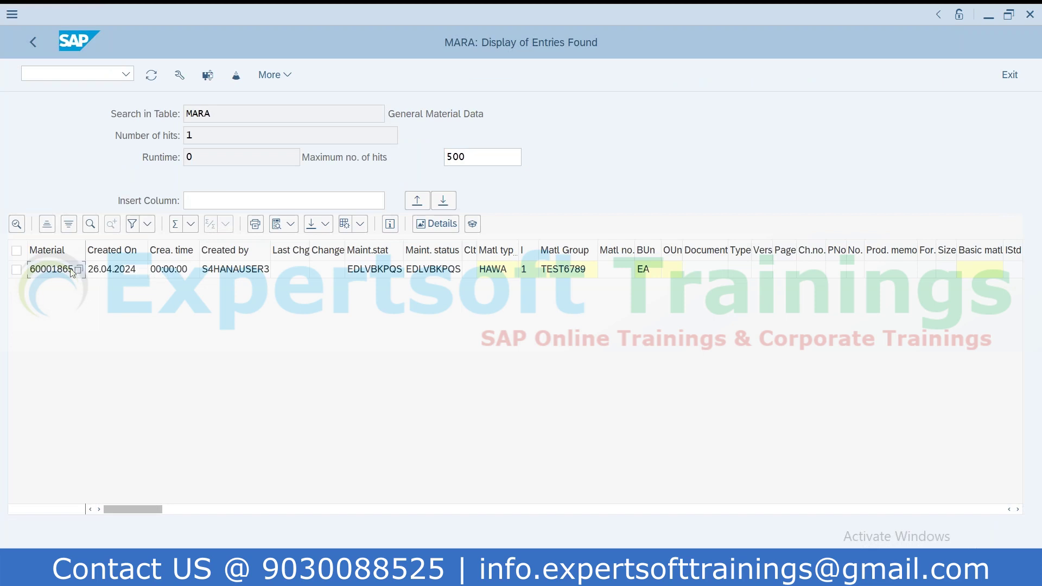
Step: Search VK13 for VKP0 condition records of material 60001865 in RS10 and channel R1 with the plant filter cleared
left_click(76, 74)
type("/nc")
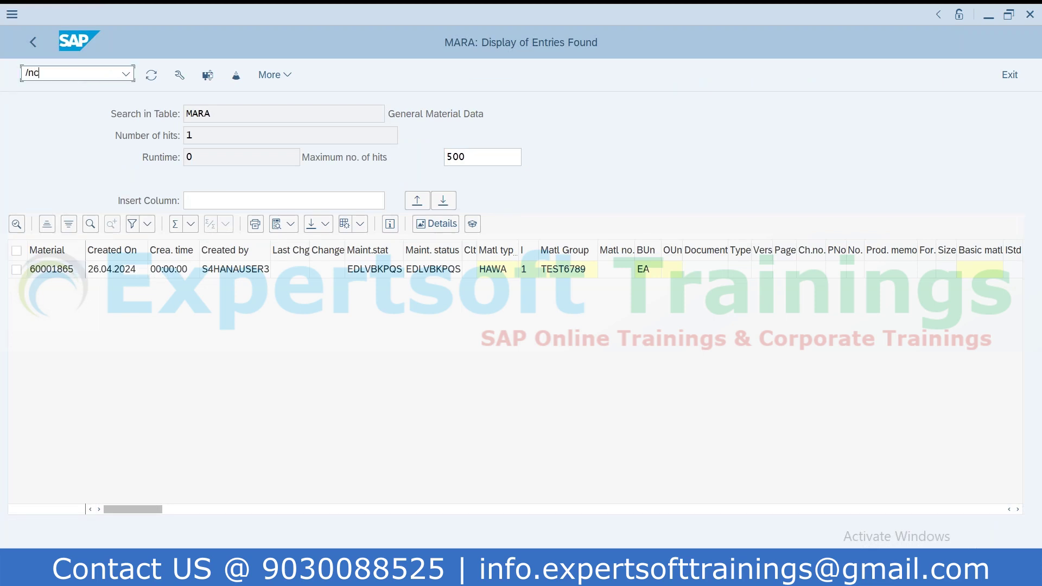
type("vk13")
key("Return")
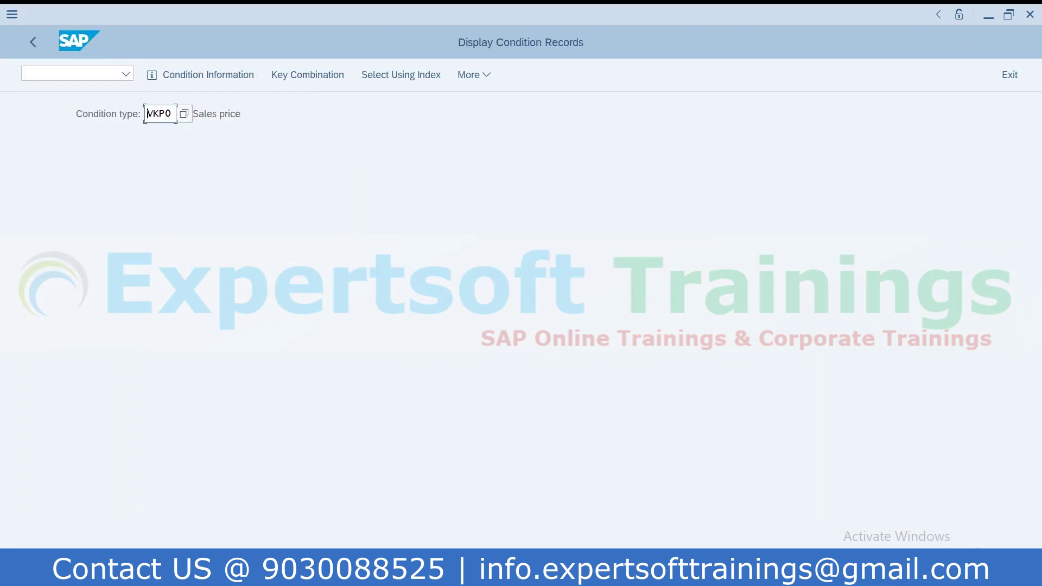
left_click(246, 77)
double_click(259, 179)
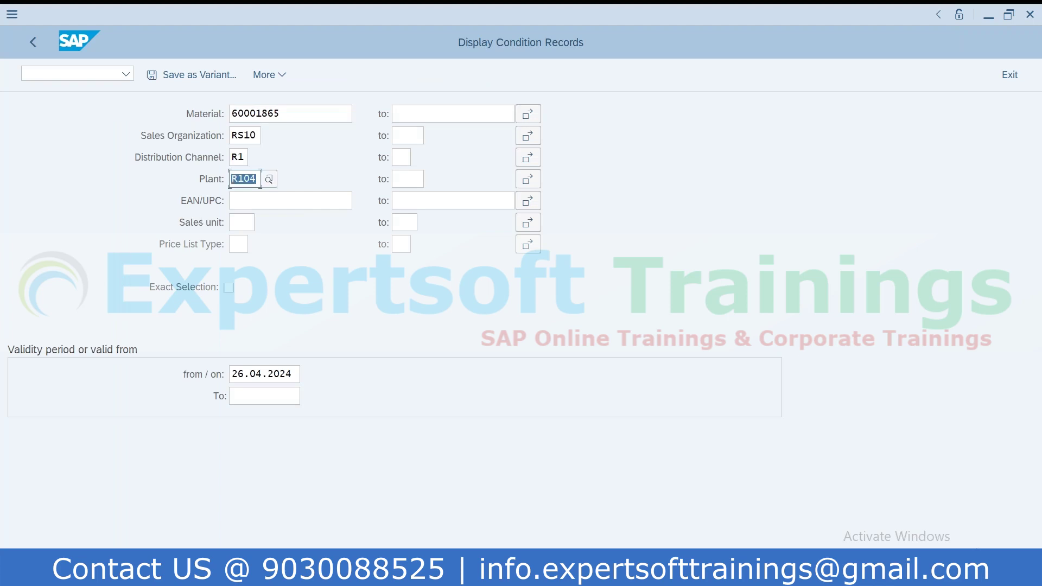
key("BackSpace")
left_click(1002, 563)
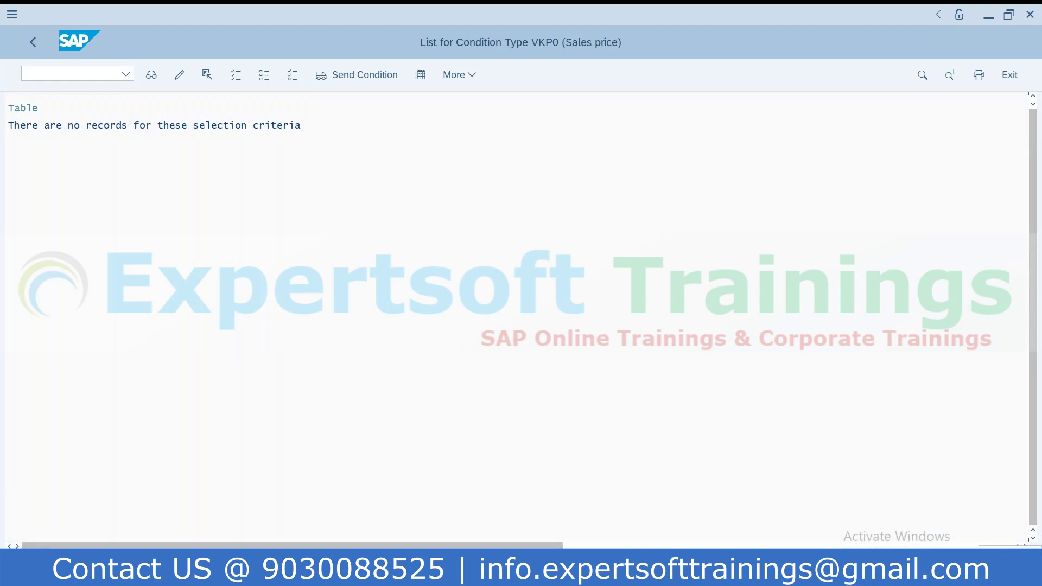
left_click(42, 52)
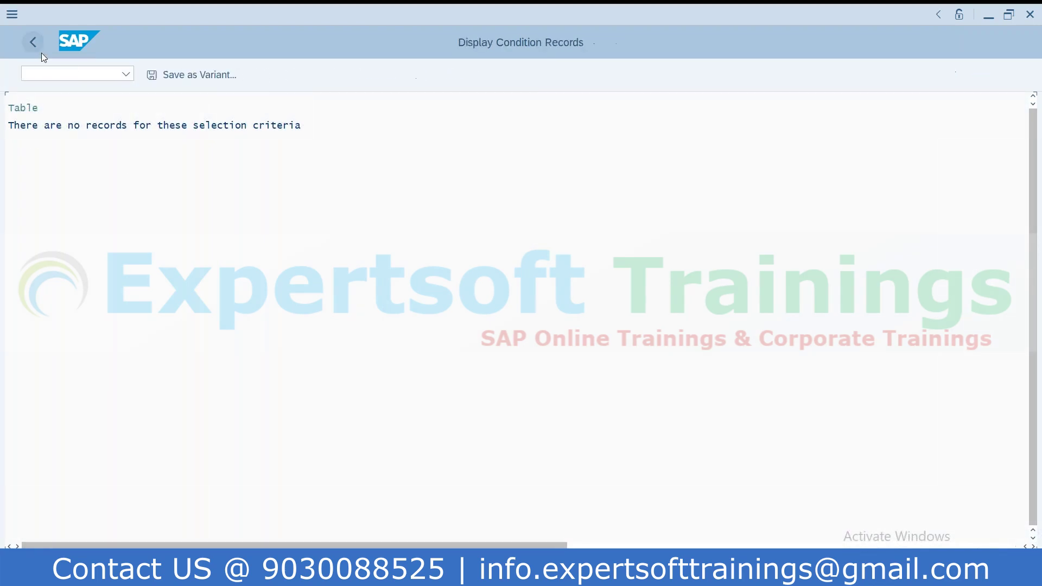
left_click(41, 53)
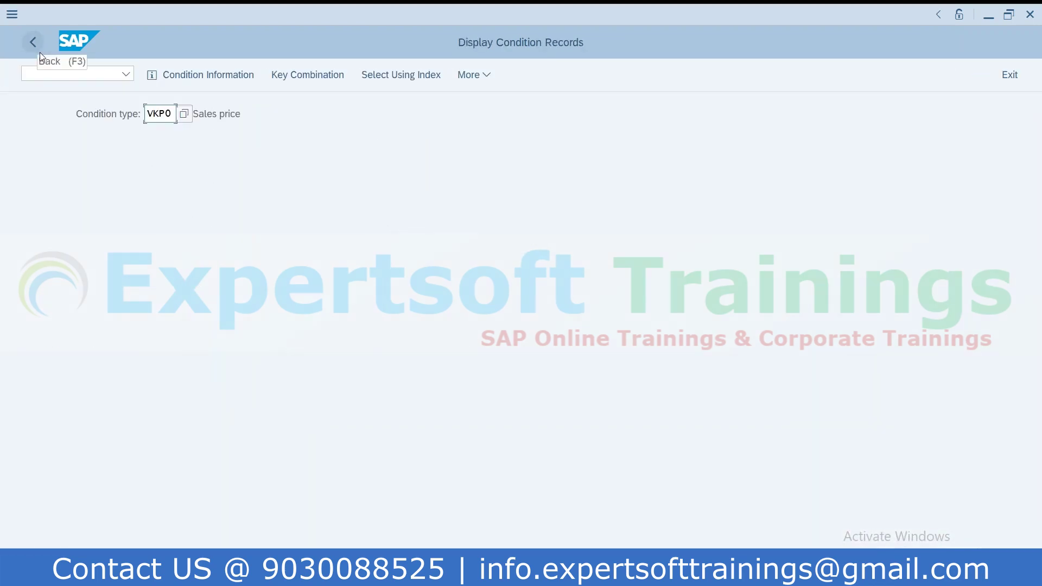
Step: Check the VKP0 condition records for distribution channel R5 and return to SAP Easy Access
key("Return")
left_click(242, 156)
key("BackSpace")
type("5")
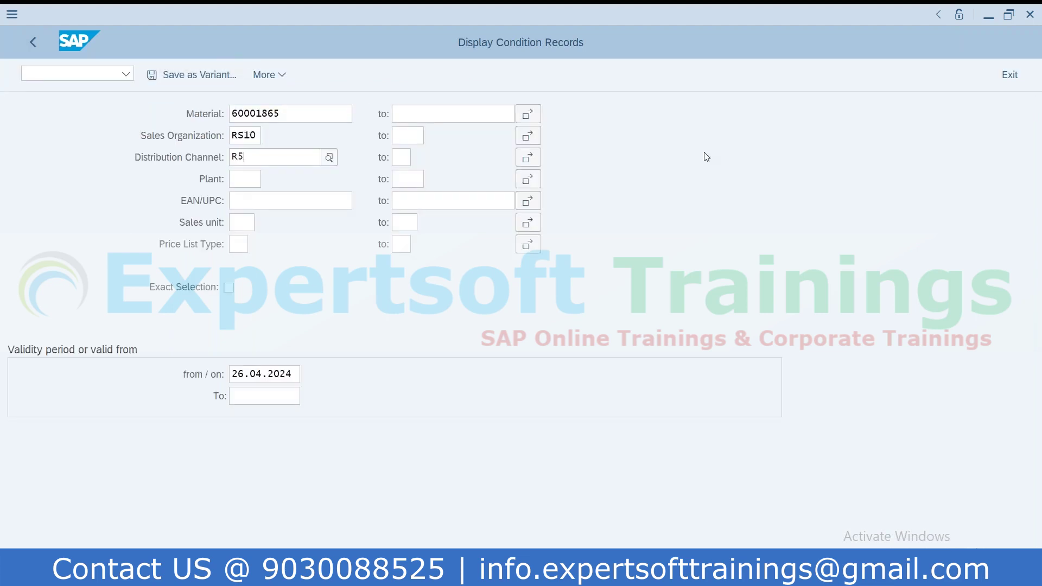
key("F8")
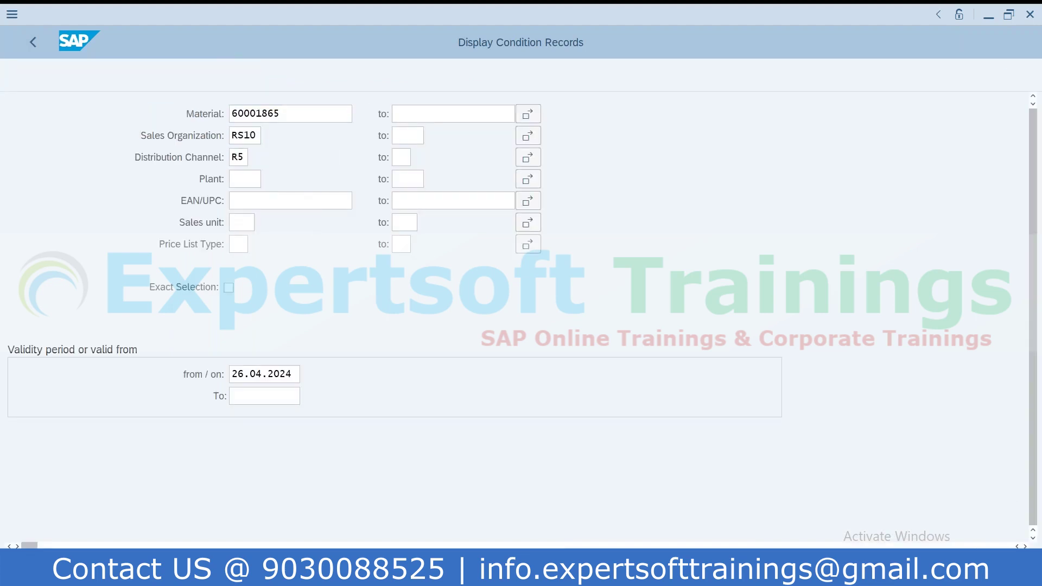
left_click(33, 41)
left_click(33, 42)
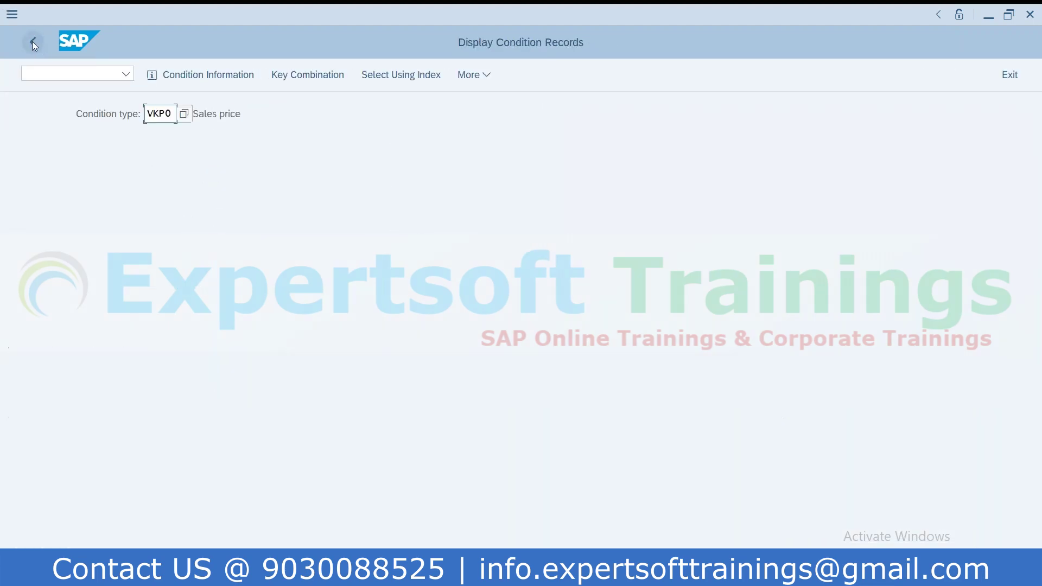
left_click(33, 42)
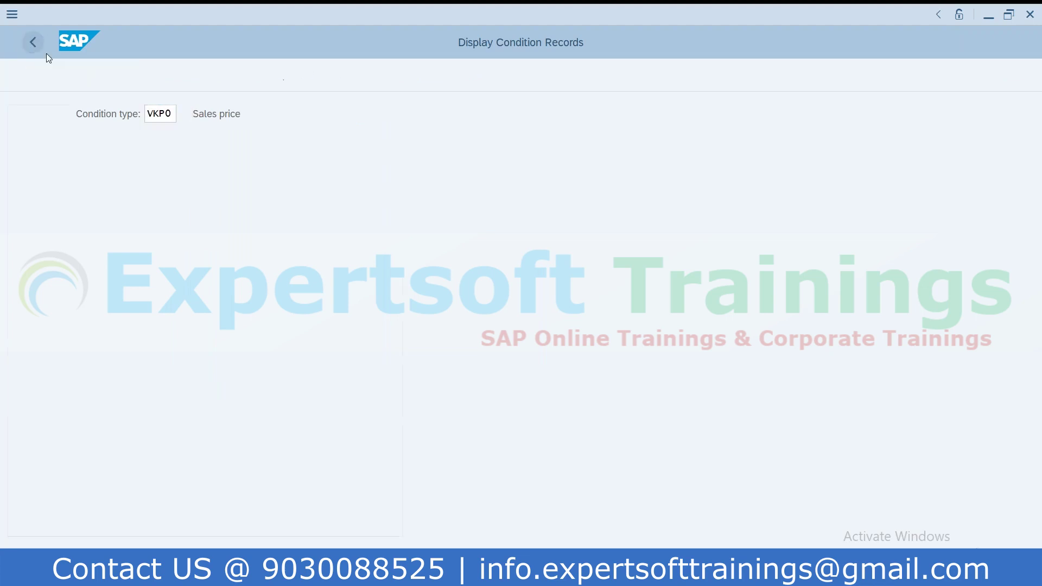
Step: Start a price calculation for material 60001865 in sales organization RS10 and distribution channel R1
type("vkp")
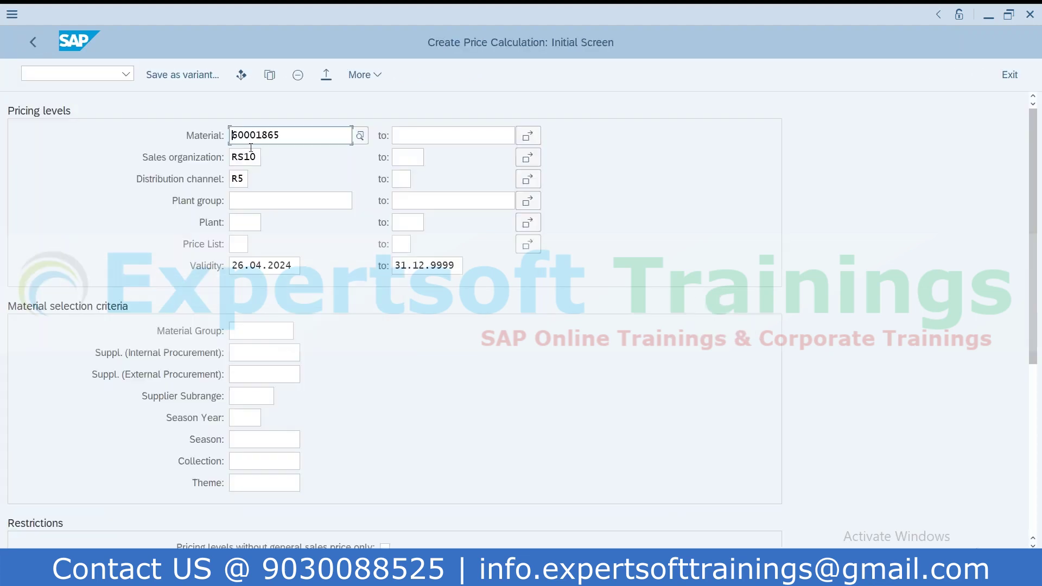
left_click(246, 177)
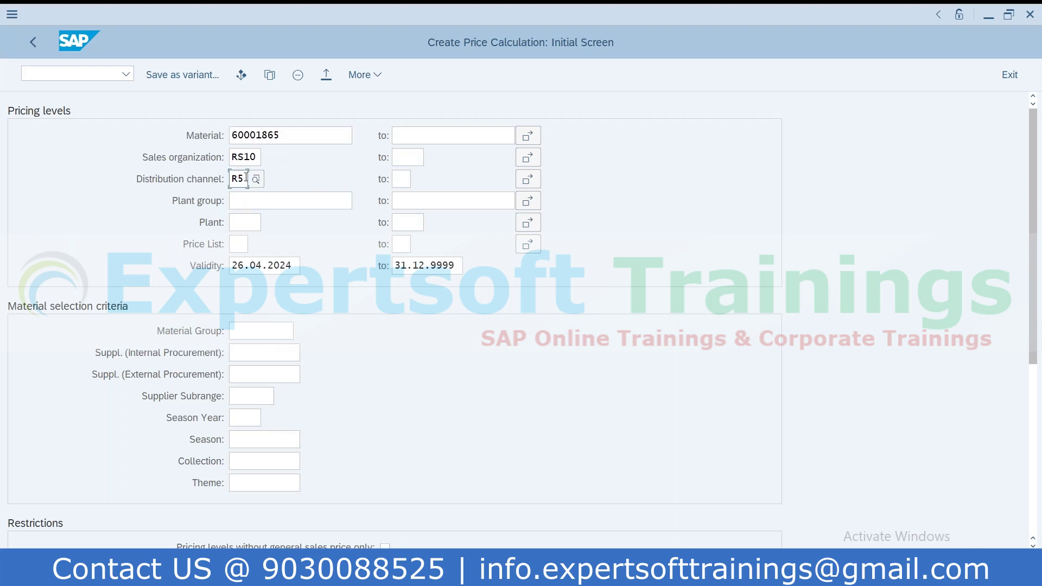
key("BackSpace")
type("1")
key("F8")
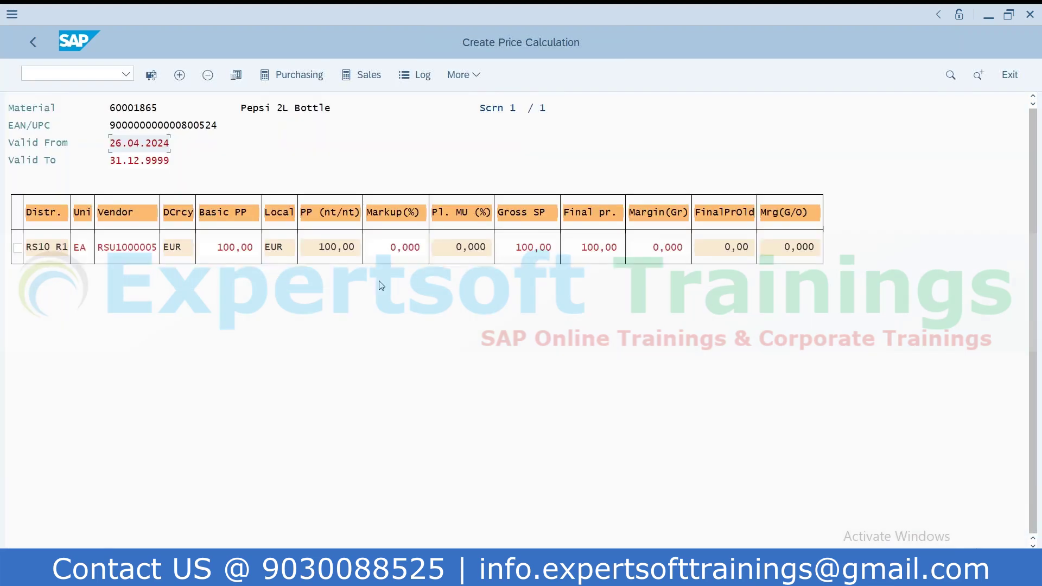
Step: Set the markup to 45 % on the RS10 R1 pricing line, select the line and save the calculation
left_click(389, 254)
type("45")
key("Return")
left_click(18, 248)
key("ctrl+s")
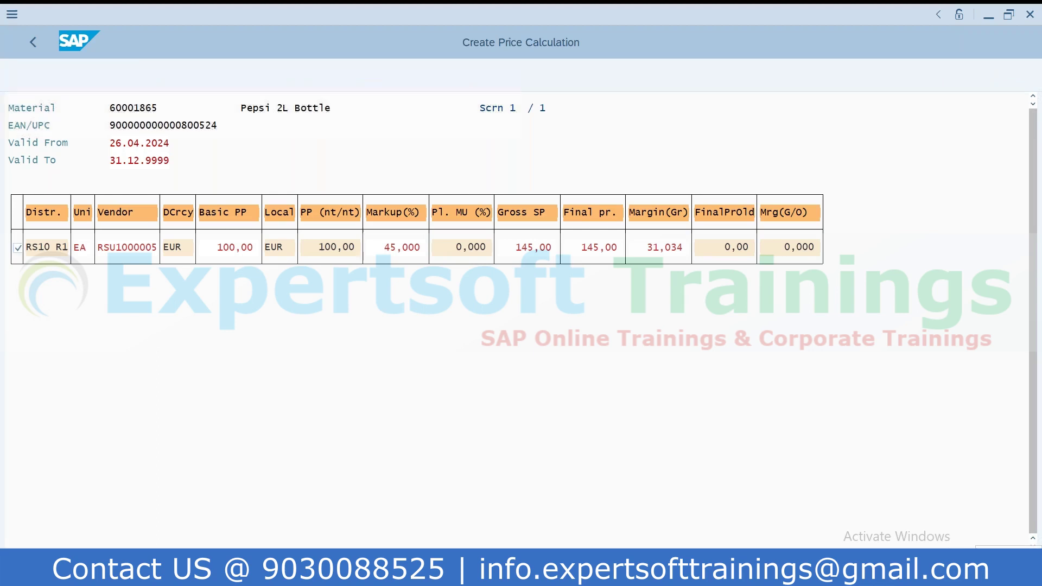
Step: Display the VKP0 condition records for the material in VK13, then go back to SAP Easy Access
left_click(75, 74)
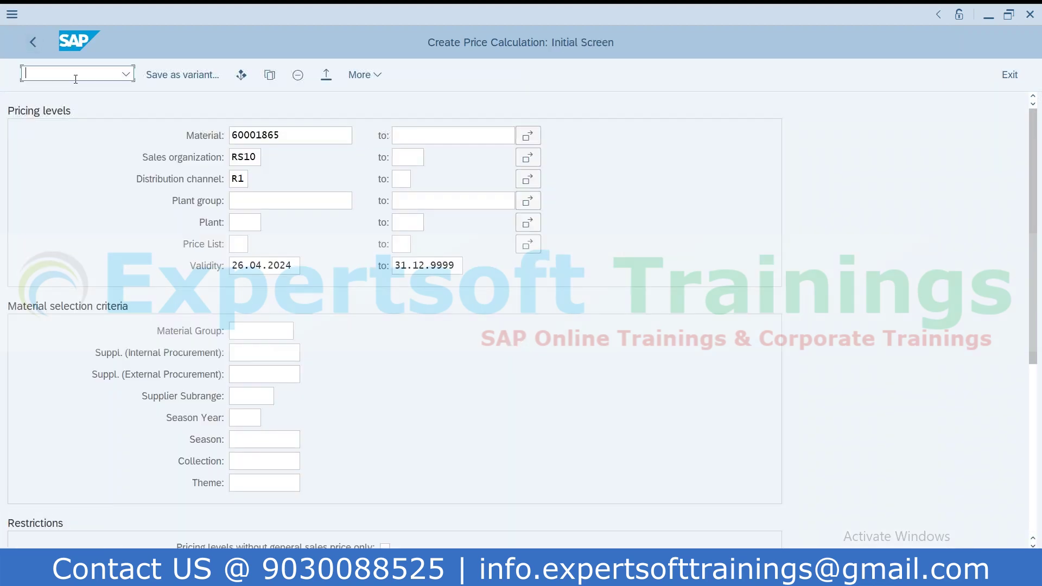
type("/nvk13")
key("Return")
left_click(226, 80)
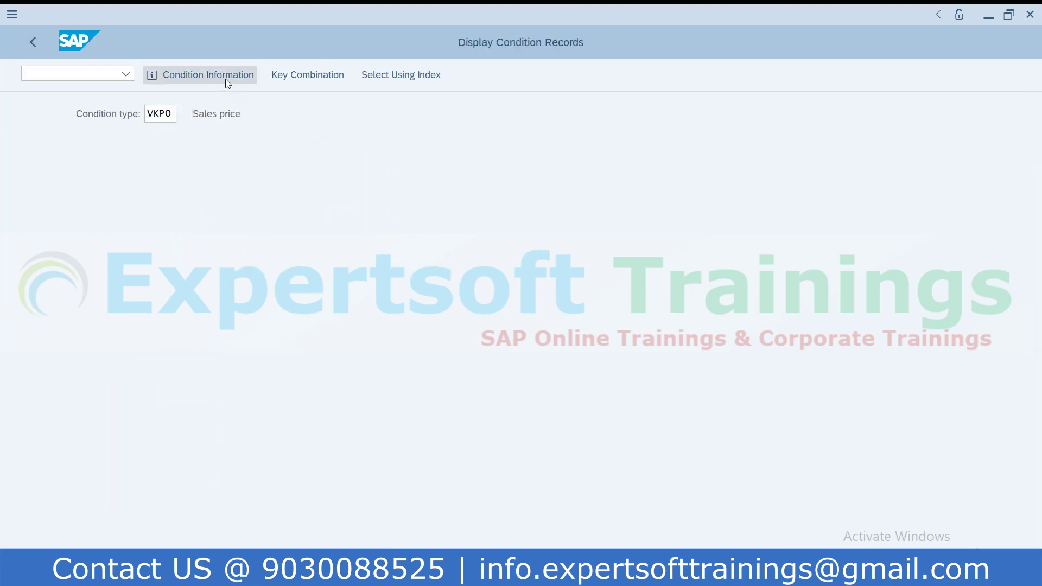
key("F8")
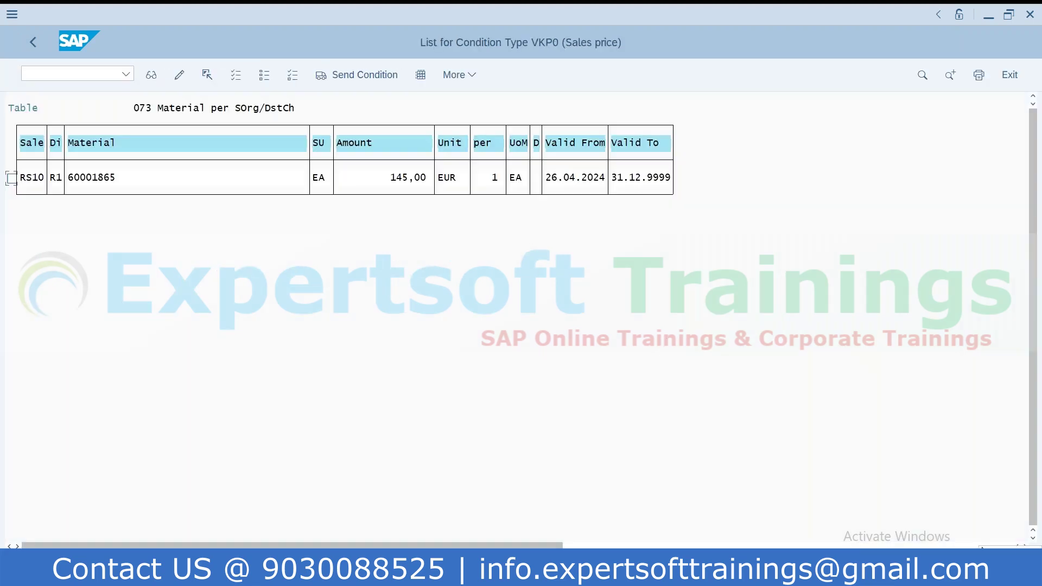
left_click(32, 45)
left_click(32, 45)
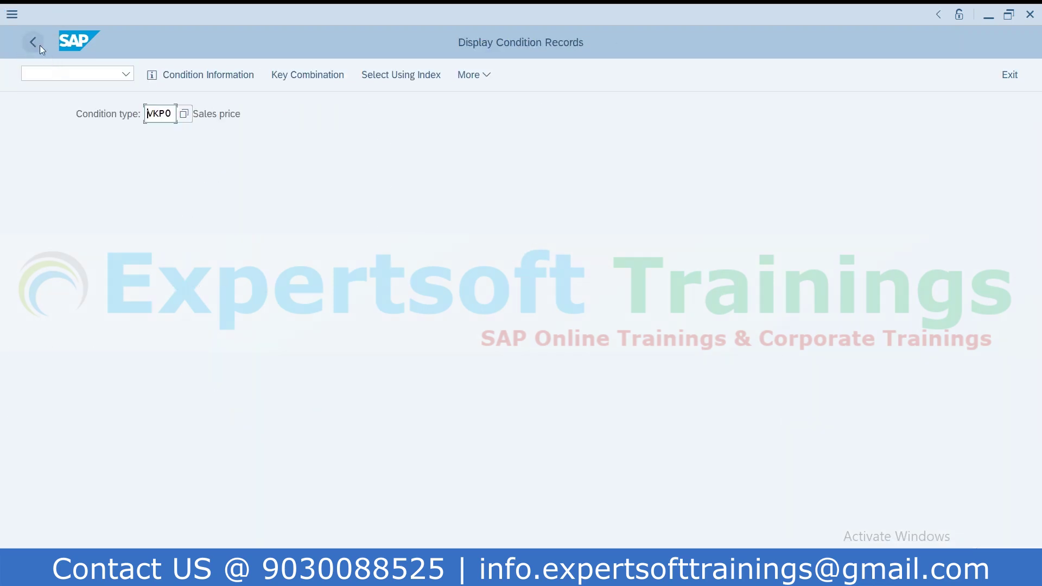
left_click(34, 42)
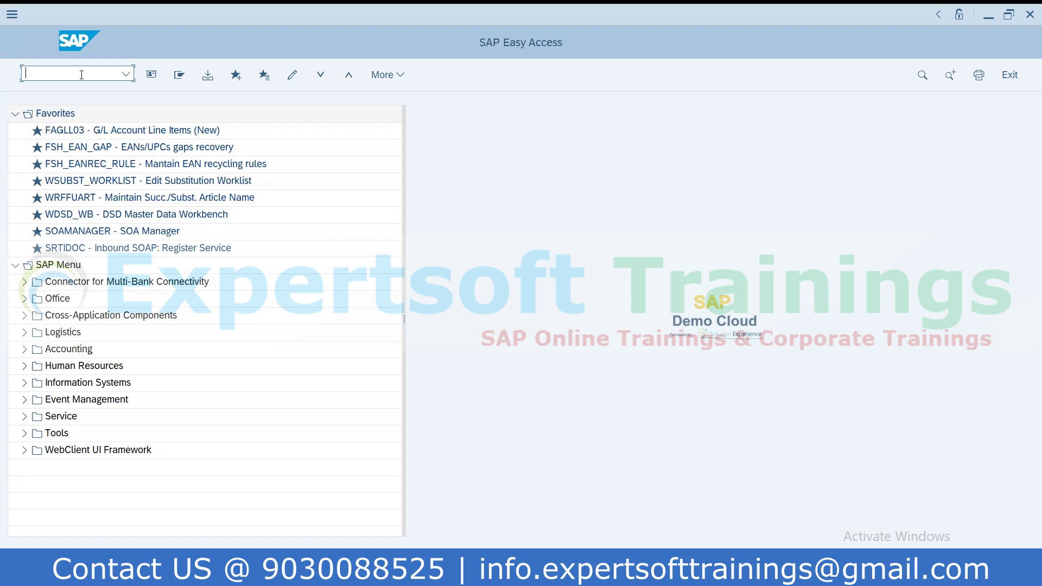
Step: Start creating a promotion with transaction WAK1 using promotion type Z001
type("wak1")
key("Return")
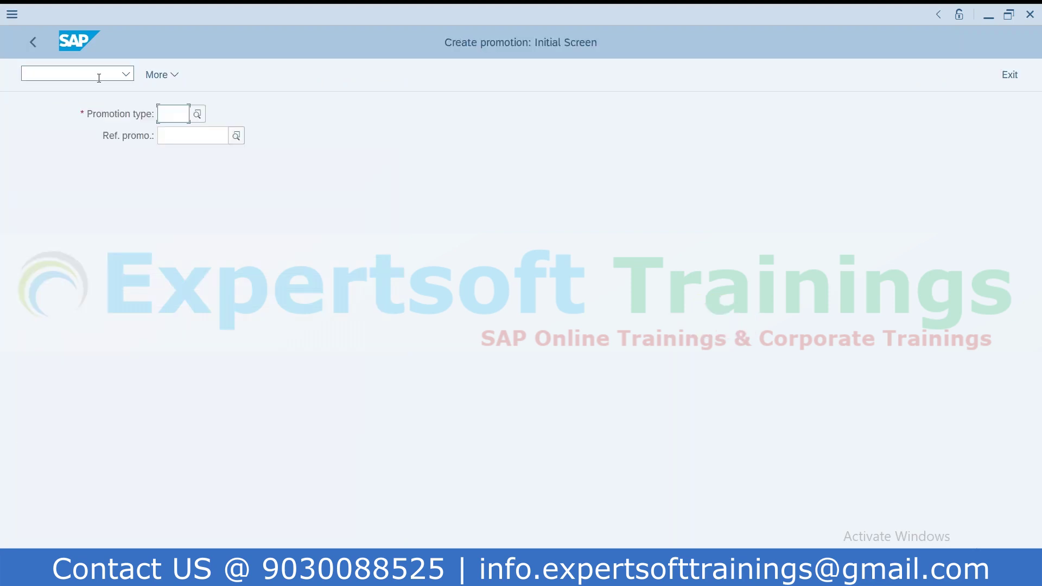
type("Z01")
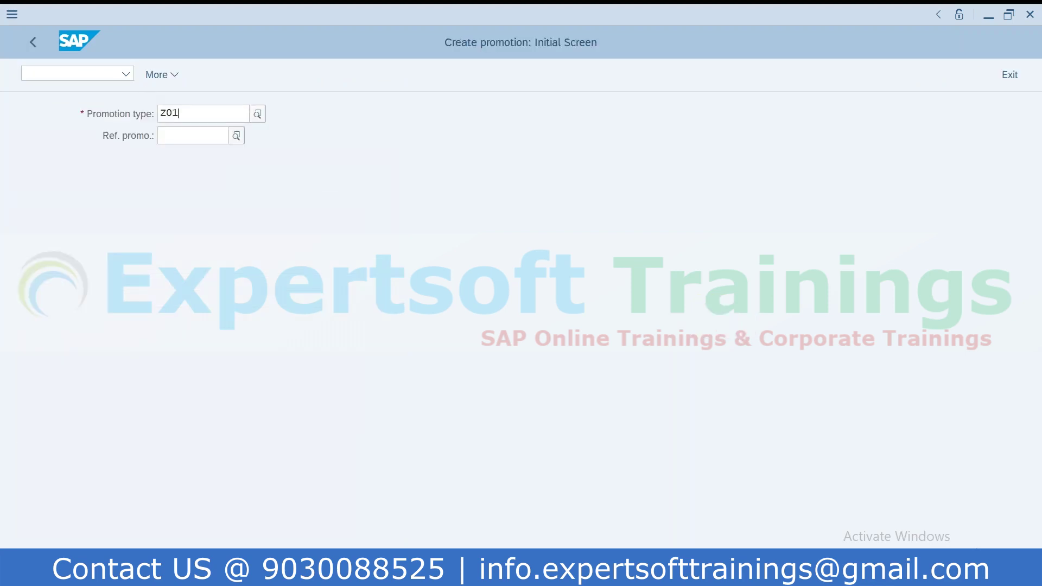
key("BackSpace")
type("01")
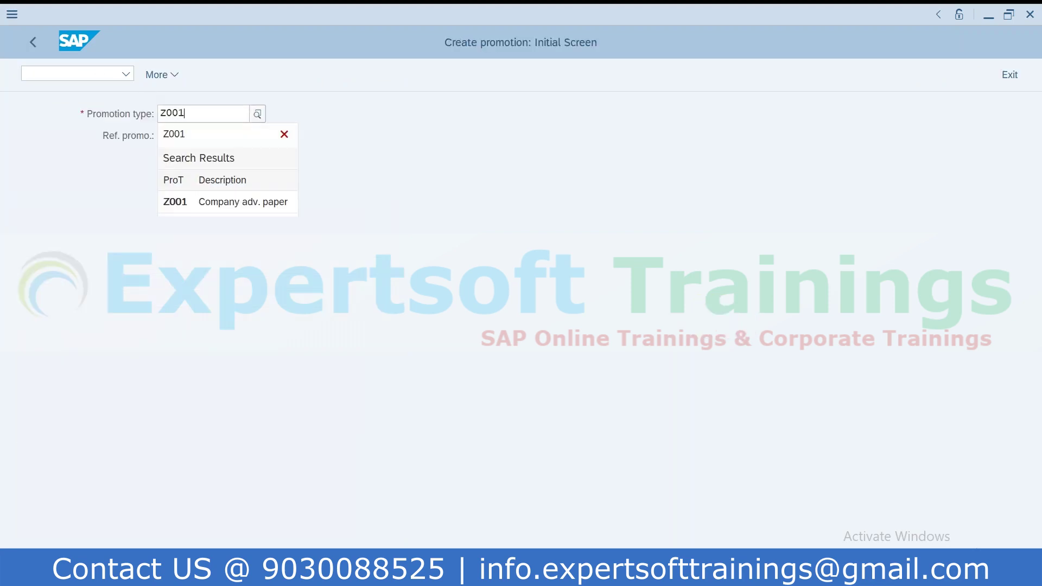
key("Return")
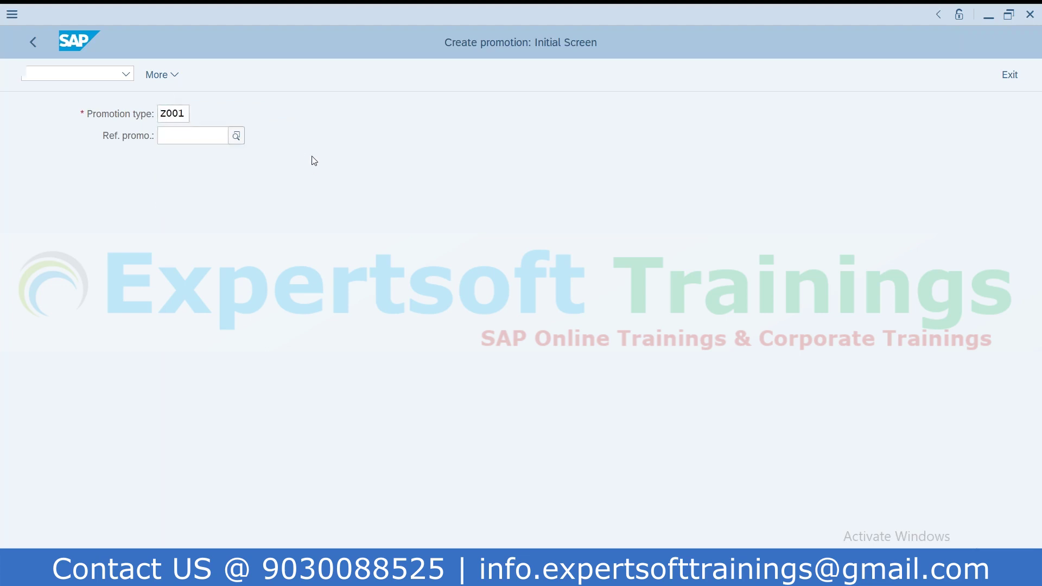
Step: Set the promotion's on-sale period from 27.04.2024 to 04.05.2024
left_click(179, 223)
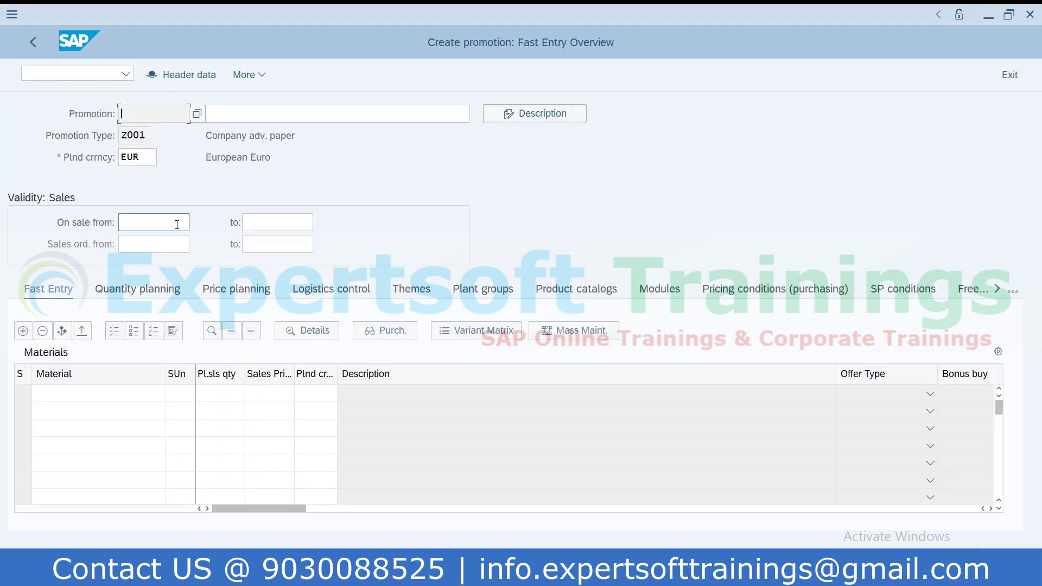
left_click(197, 222)
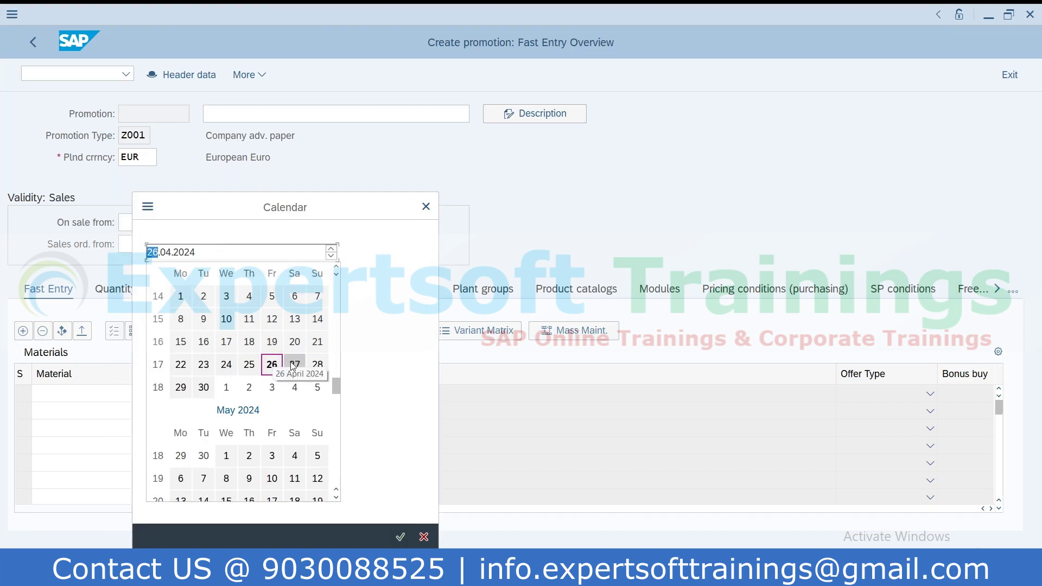
left_click(292, 367)
left_click(319, 226)
left_click(322, 223)
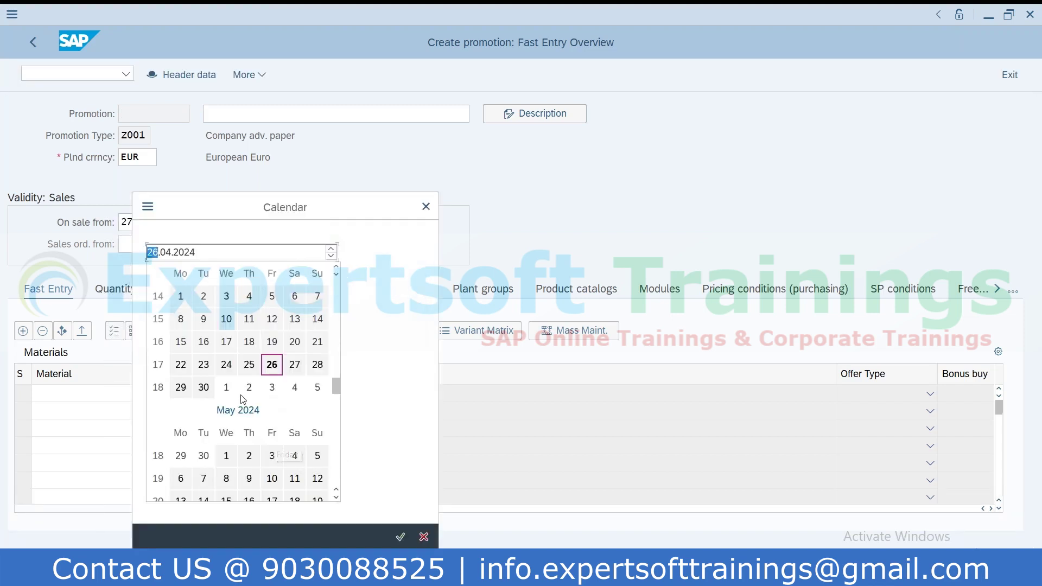
left_click(295, 457)
Step: Add material 60001865 to the promotion with a sales price of 135
left_click(89, 387)
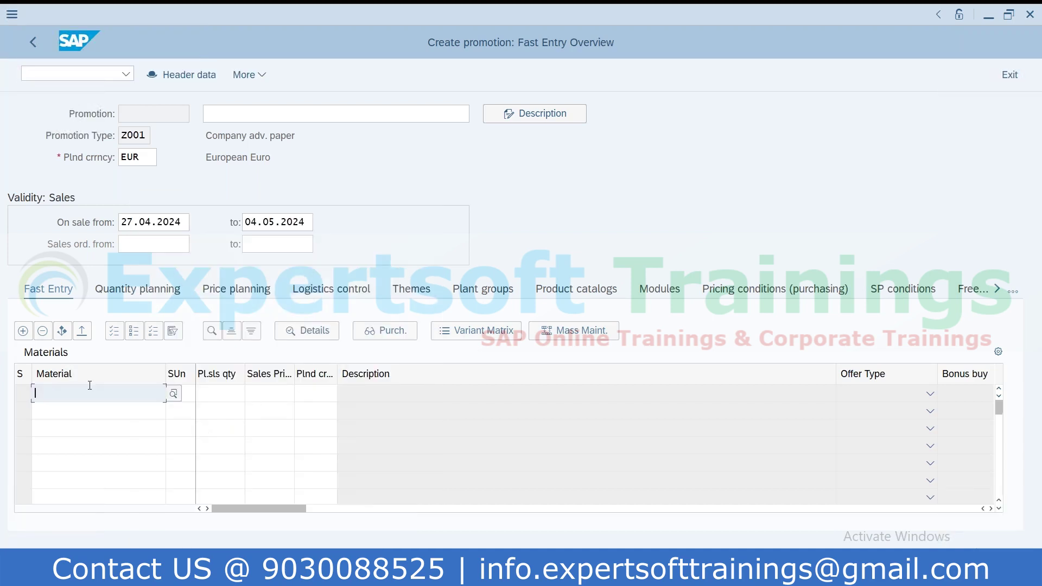
type("60001865")
left_click(253, 397)
type("135")
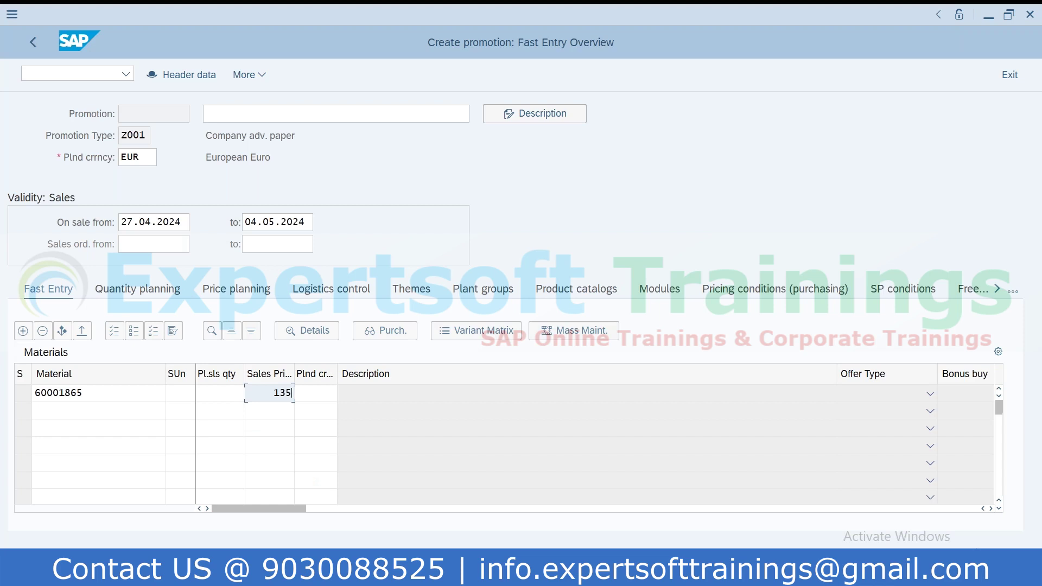
key("Return")
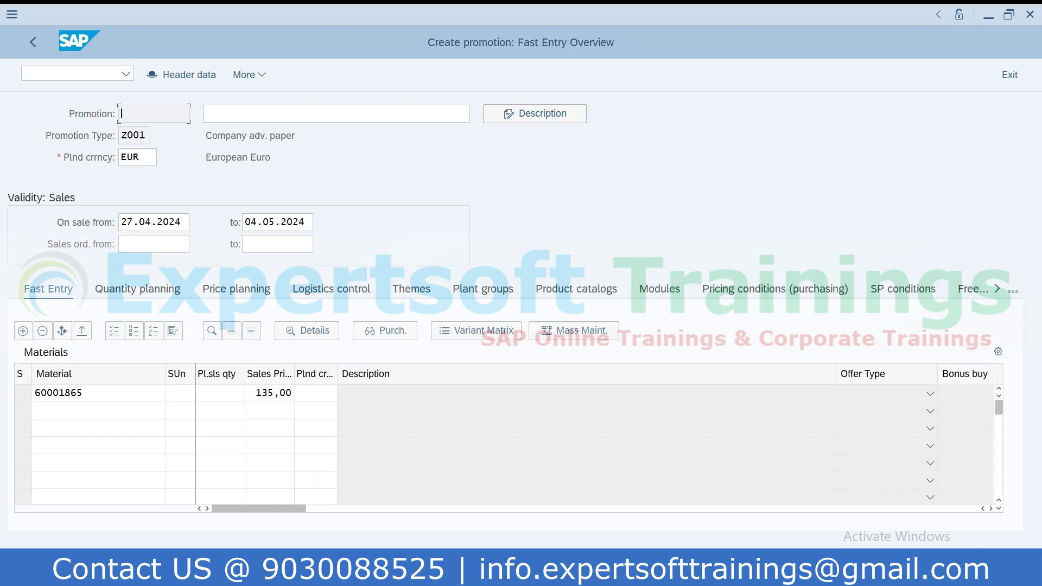
Step: Check the purchase price, standard sales price and promotional sales price in the price planning for material 60001865
left_click(227, 291)
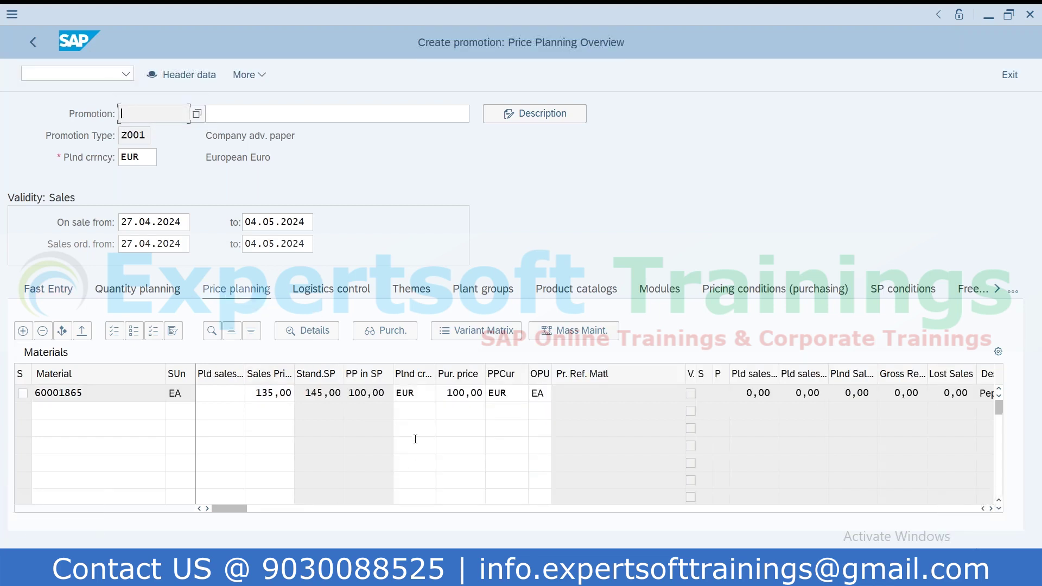
left_click(388, 392)
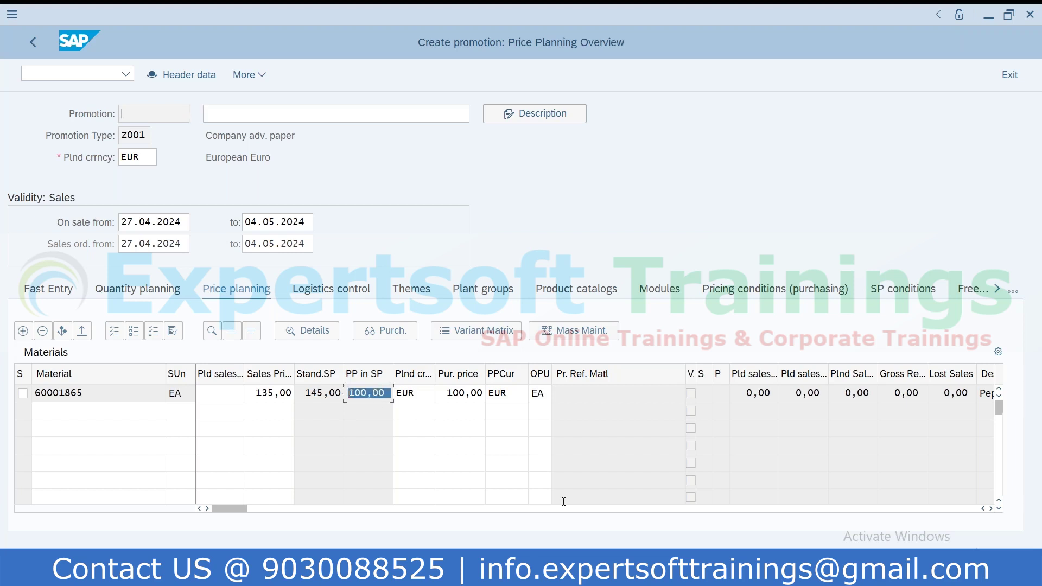
left_click(309, 393)
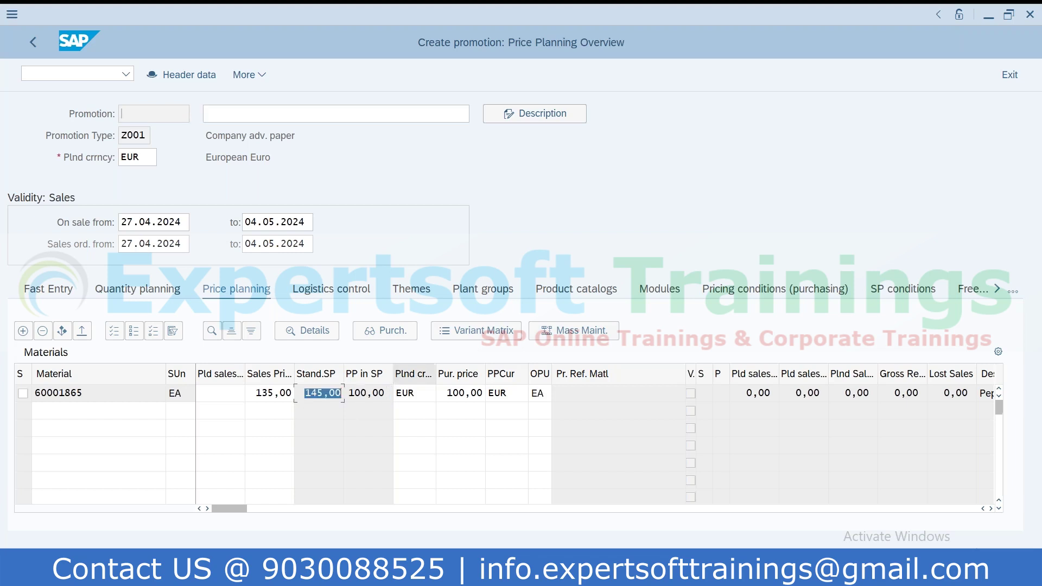
left_click(253, 393)
left_click_drag(253, 395, 297, 389)
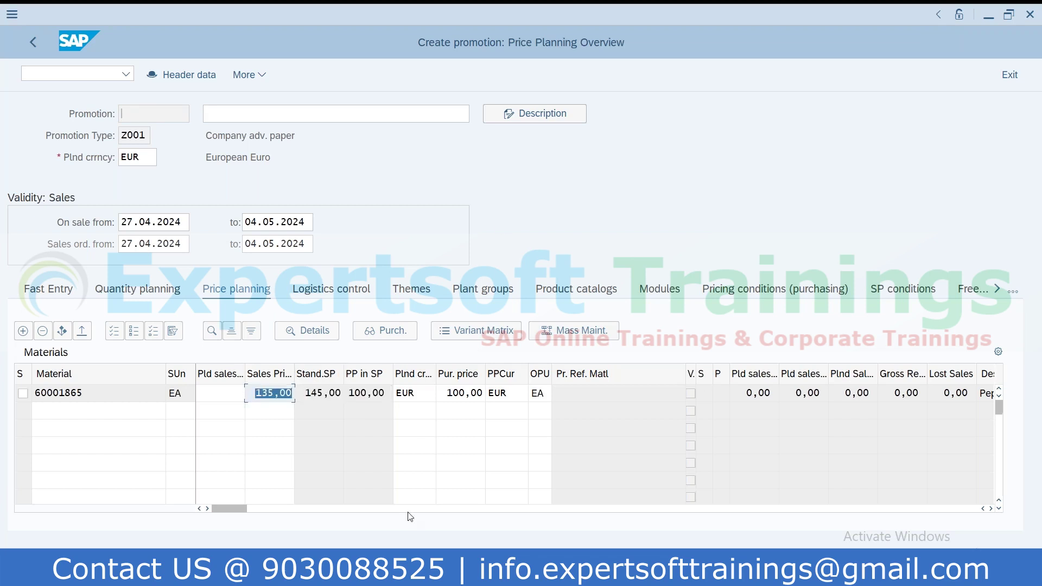
Step: Assign plant group STORE-GRP to the promotion, display the plants assigned to it and return to the promotion
left_click(491, 293)
left_click(104, 400)
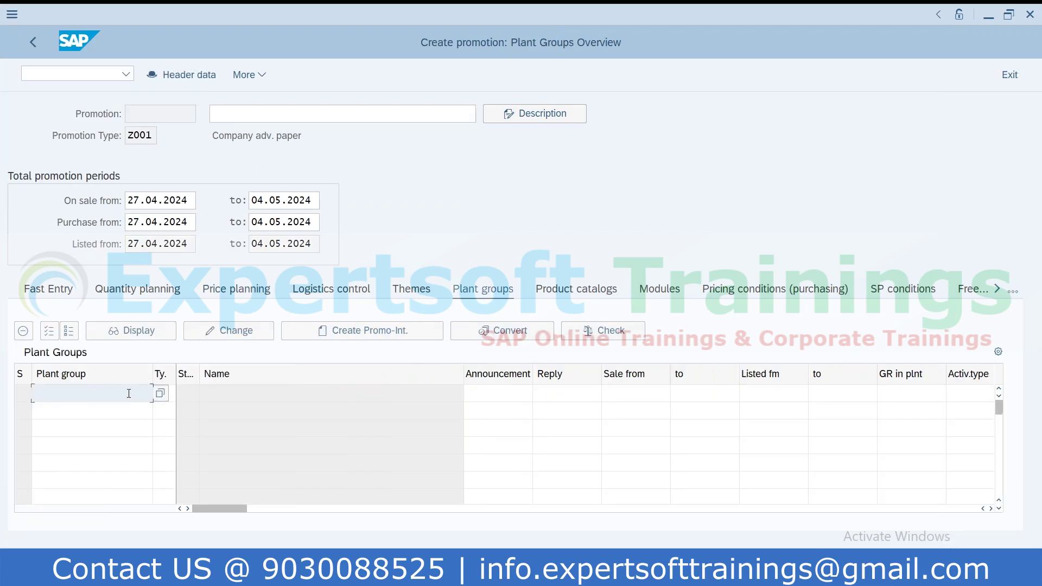
left_click(128, 393)
left_click(92, 422)
double_click(86, 395)
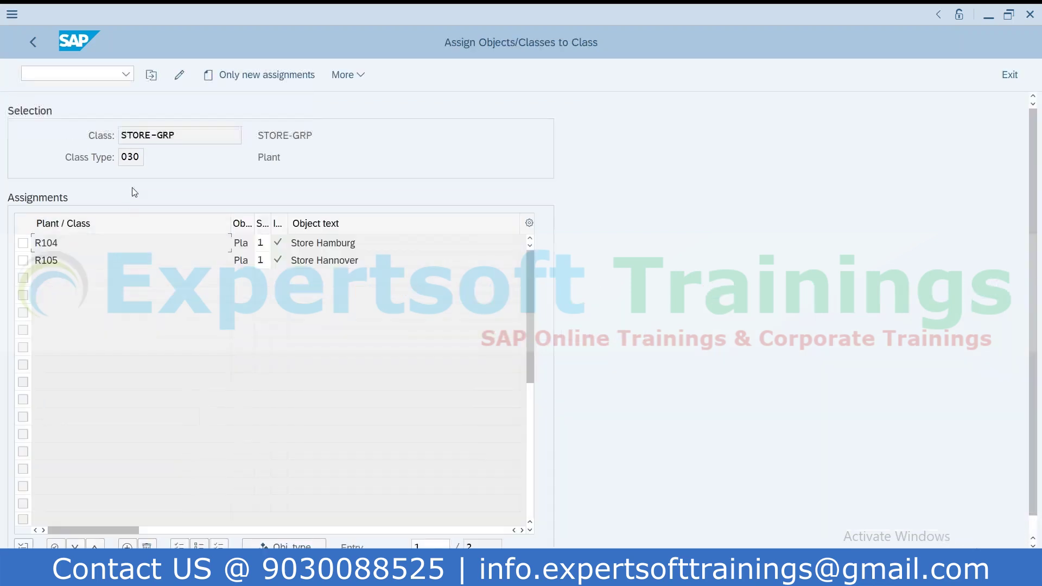
left_click(30, 46)
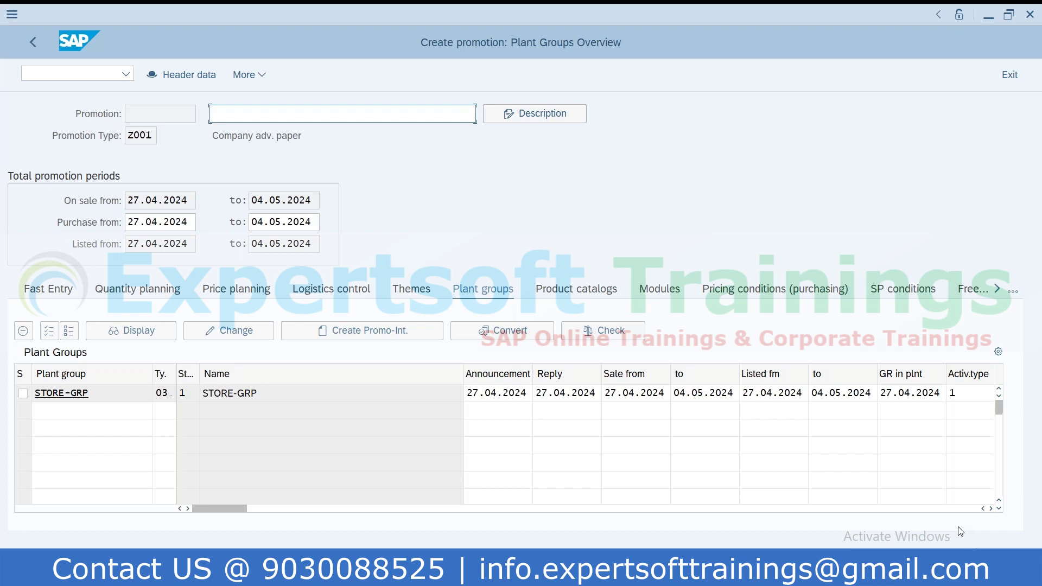
Step: Review the promotion's price planning once more, leave the promotion and enter transaction WAK5
left_click(237, 290)
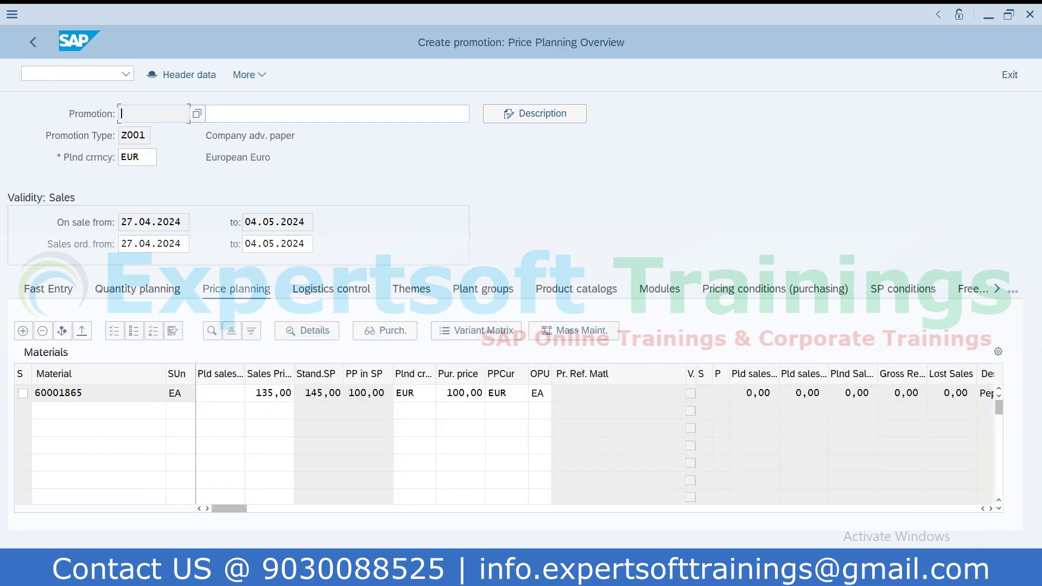
key("F3")
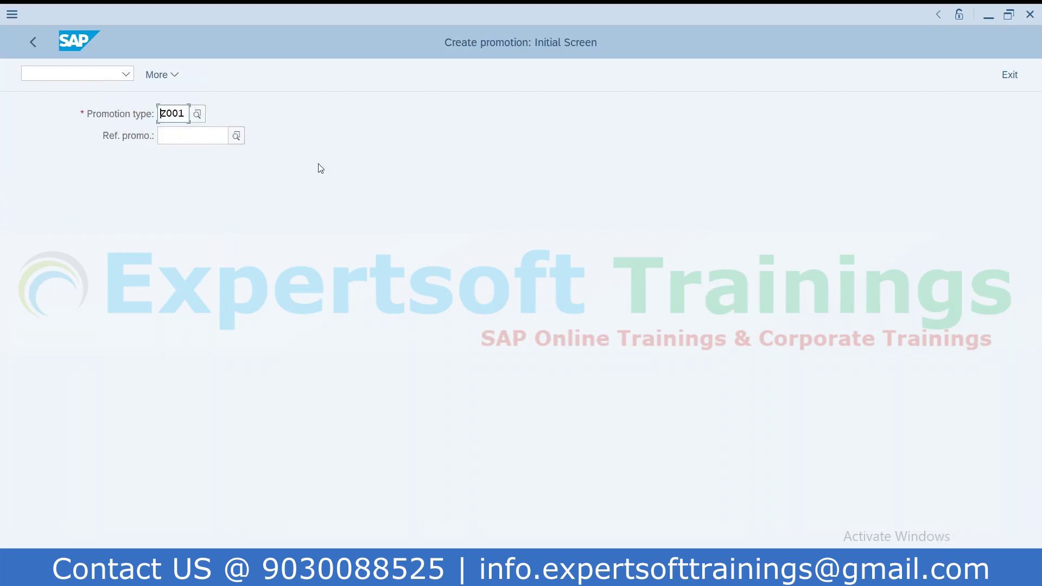
left_click(82, 73)
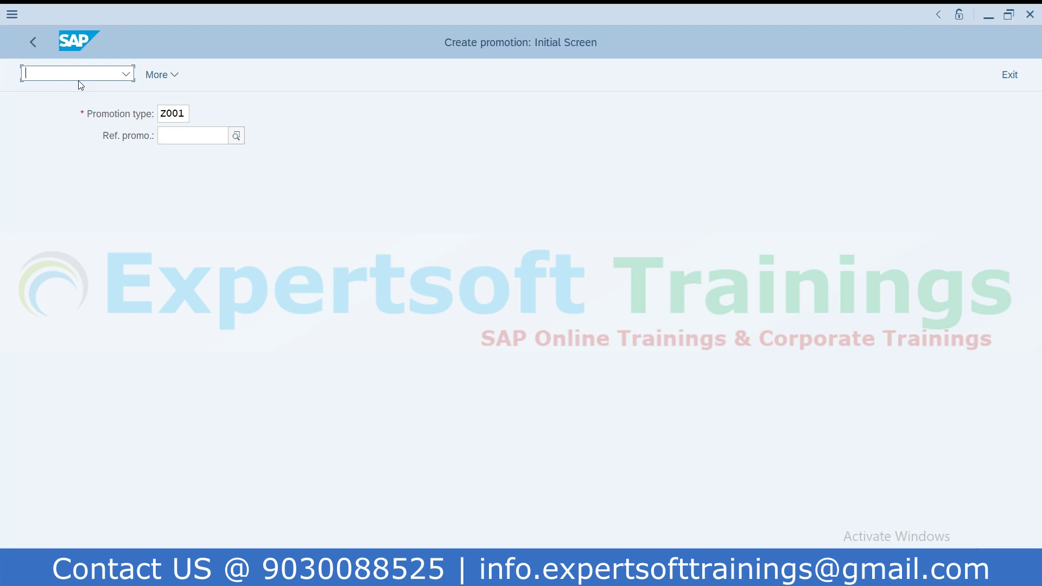
type("/nwak5")
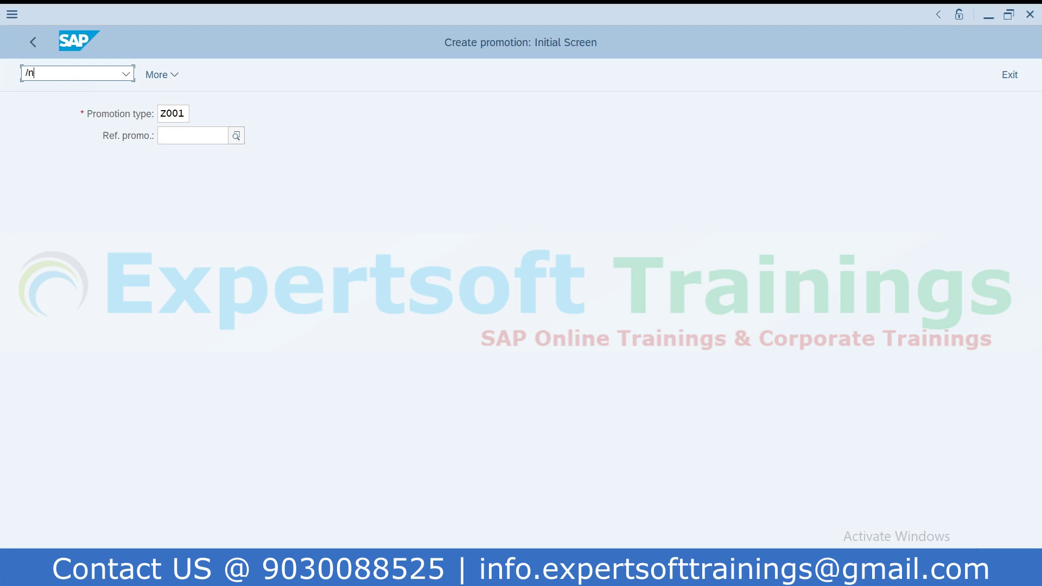
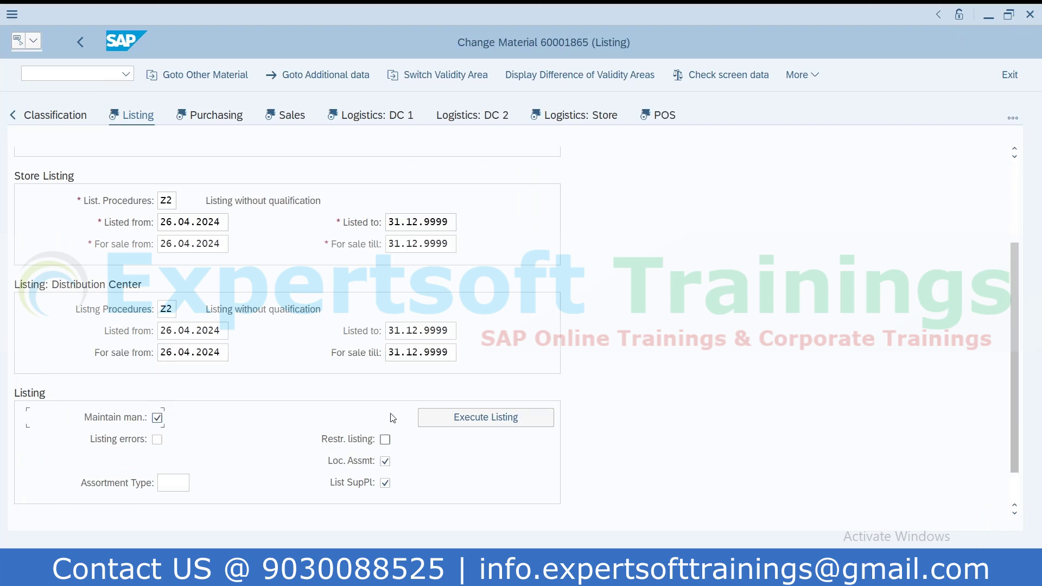
Step: Execute the listing for material 60001865, close the assortment assignments and review the store and distribution center listing data
left_click(482, 418)
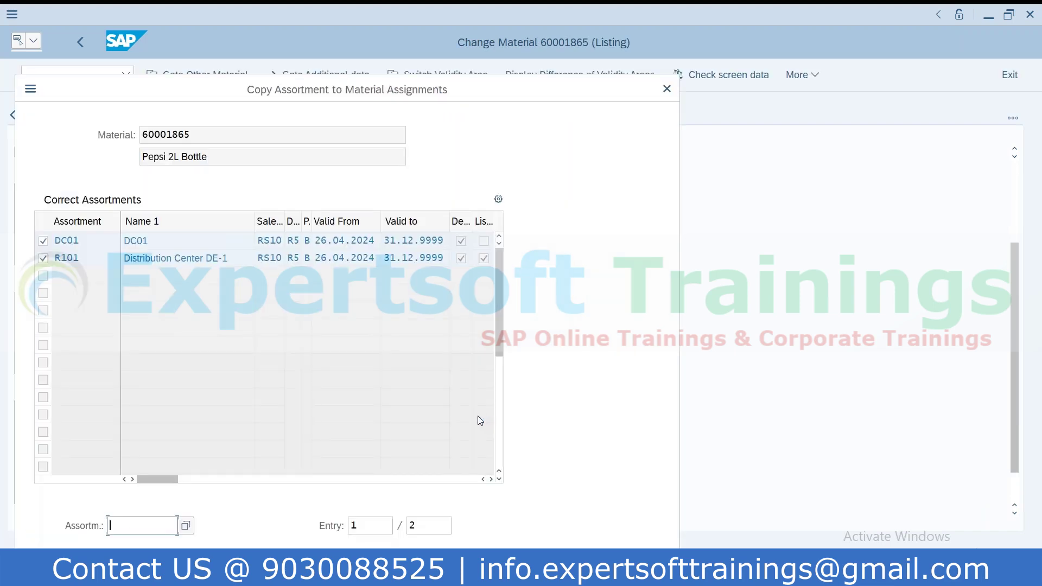
left_click(649, 562)
scroll(237, 411, "up", 2)
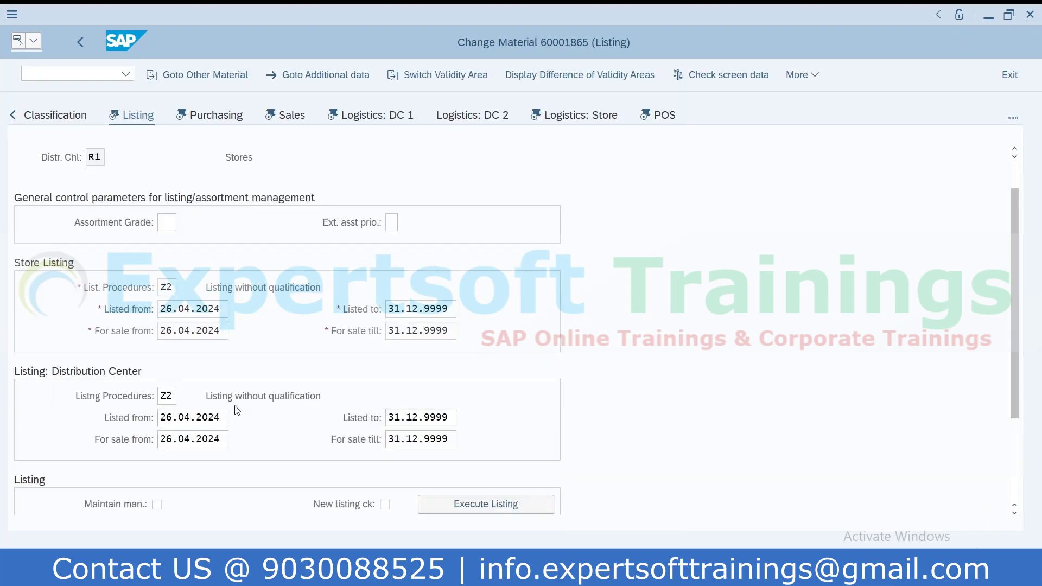
scroll(303, 401, "up", 1)
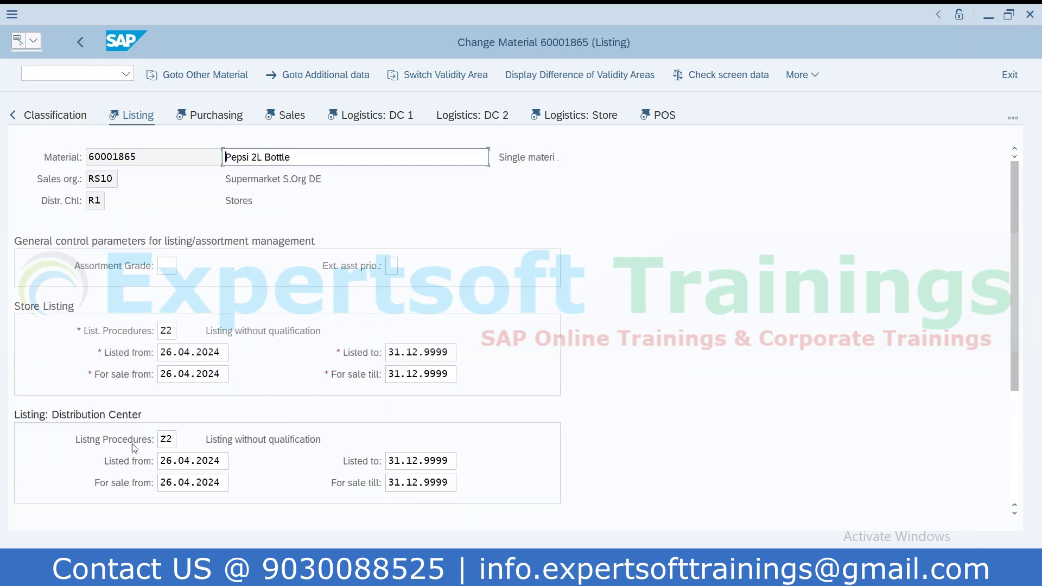
scroll(210, 467, "down", 4)
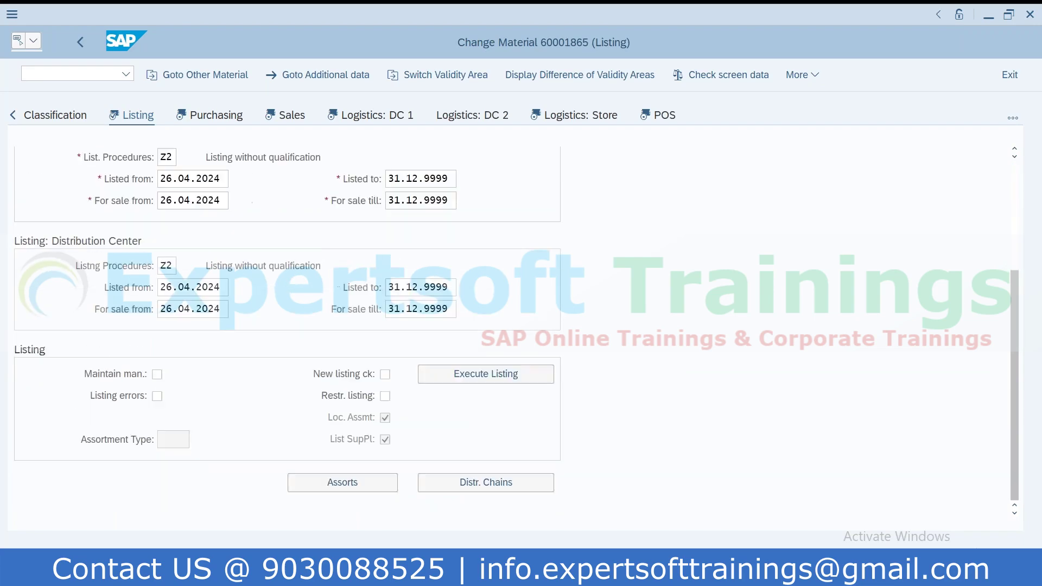
Step: Execute the listing with manual maintenance and new listing check enabled, locate assortment R104 and close the assortment list
left_click(157, 374)
left_click(385, 374)
left_click(489, 373)
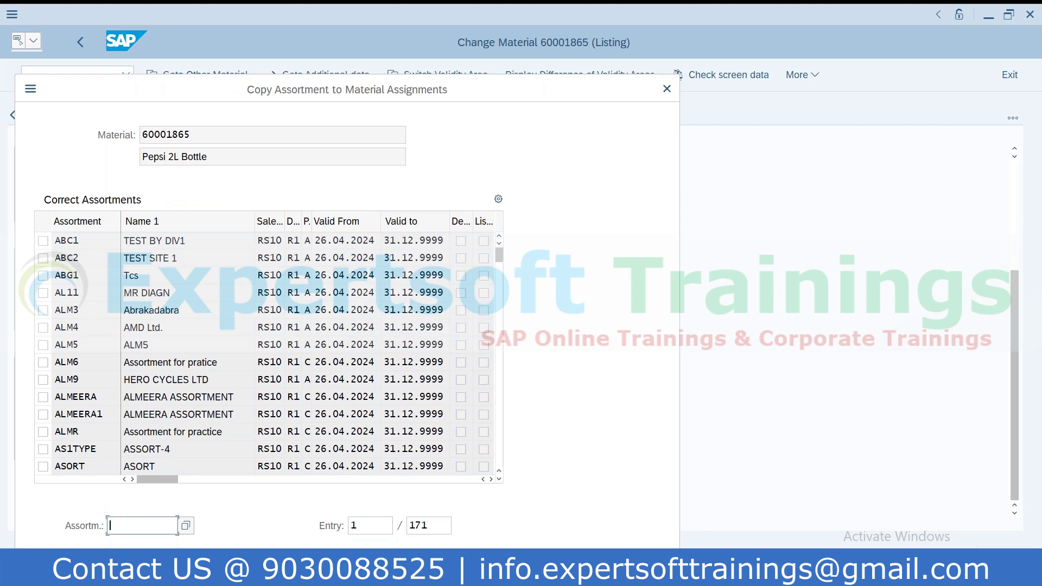
type("R104")
key("Return")
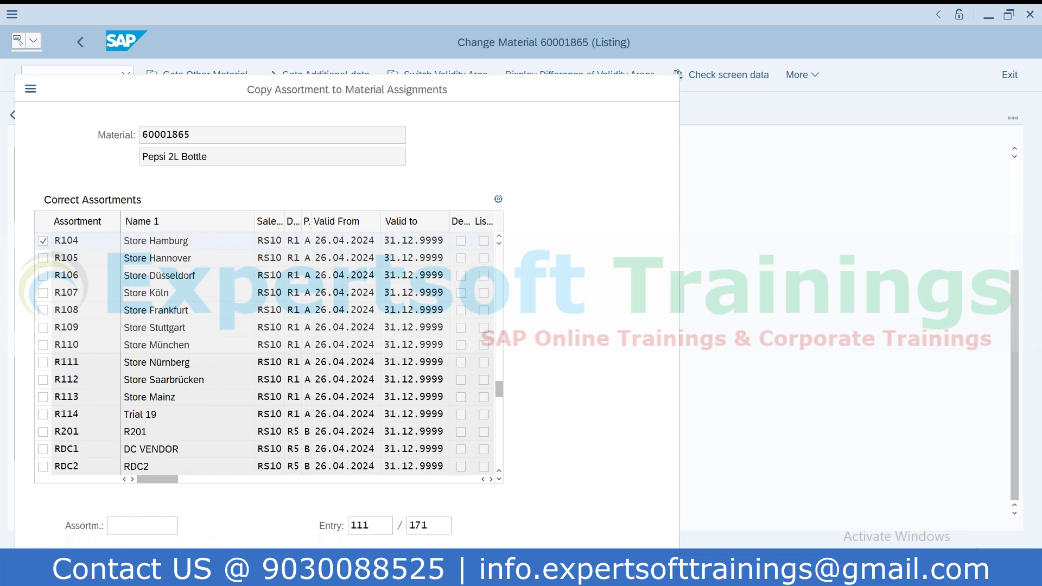
left_click(667, 88)
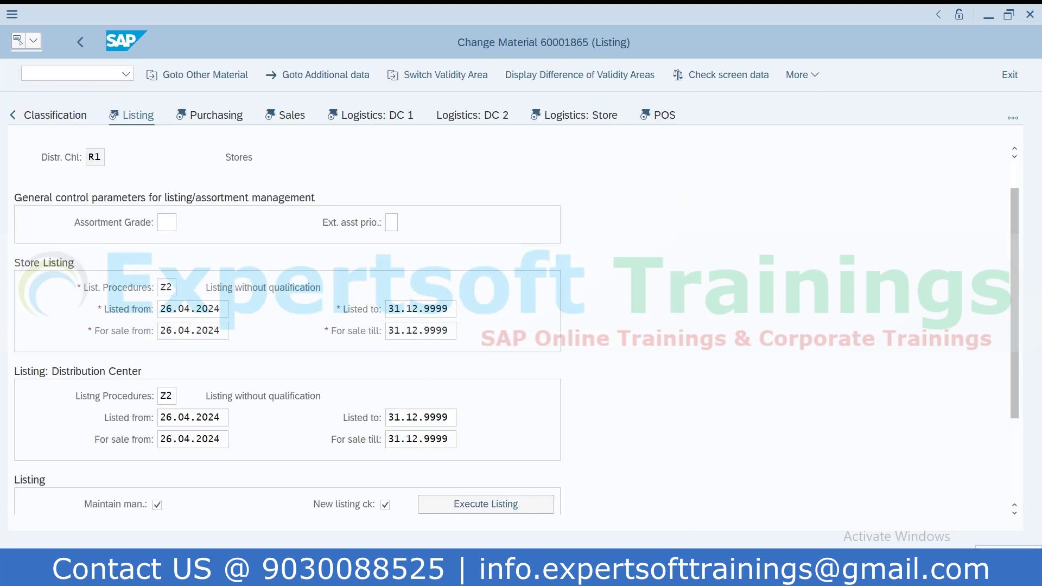
Step: Leave the material change and display the WLK1 listing conditions for material 60001865 with transaction SE16N
left_click(80, 43)
left_click(51, 69)
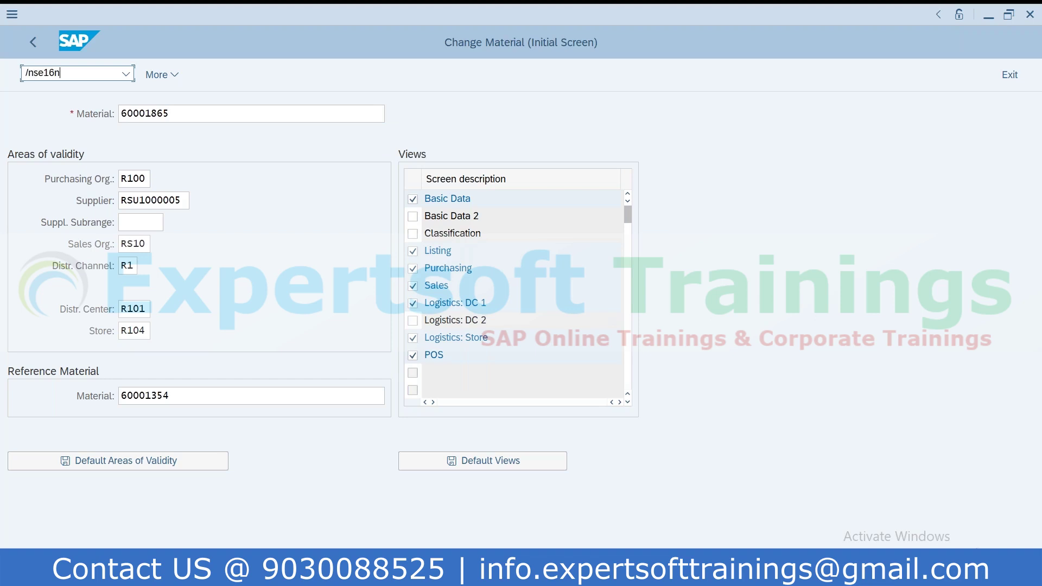
key("Return")
left_click_drag(174, 114, 117, 114)
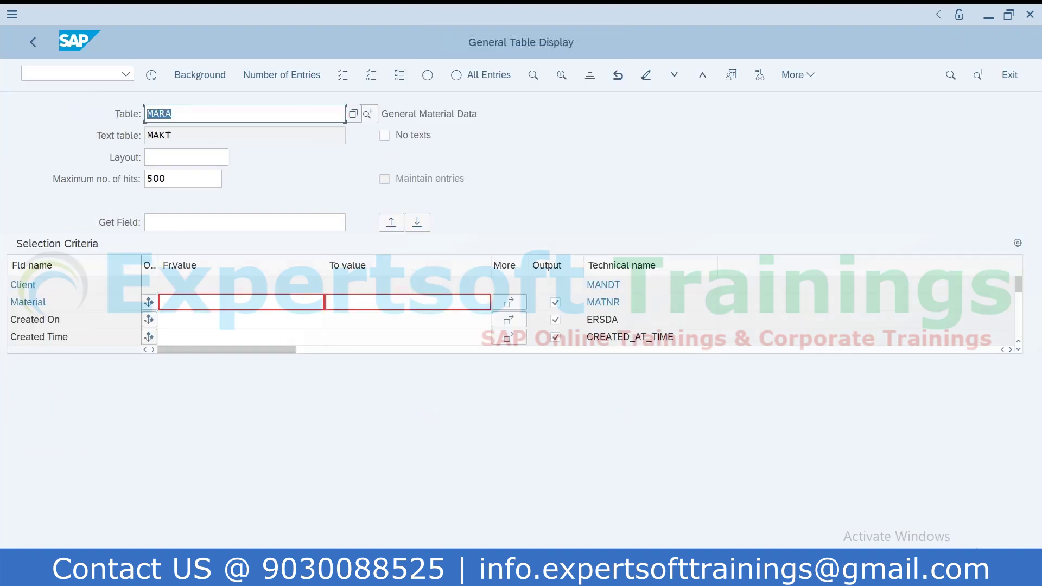
type("wlk1")
key("Return")
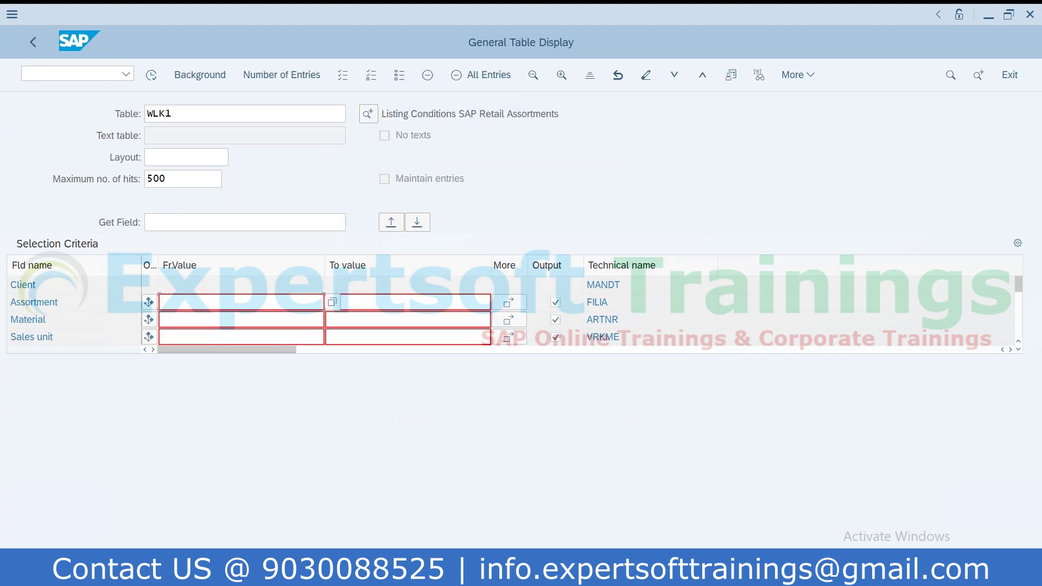
left_click(244, 321)
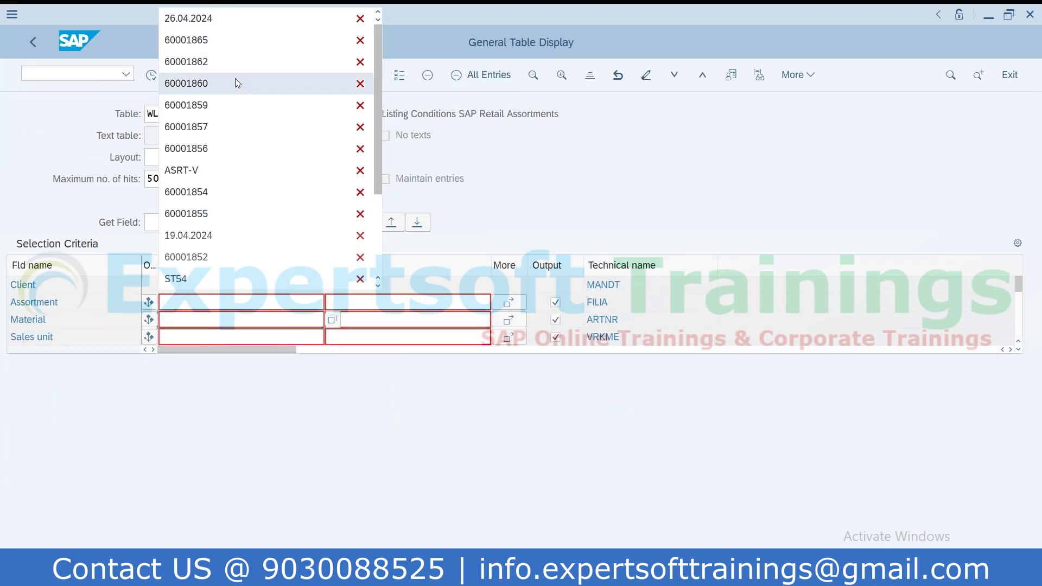
left_click(235, 48)
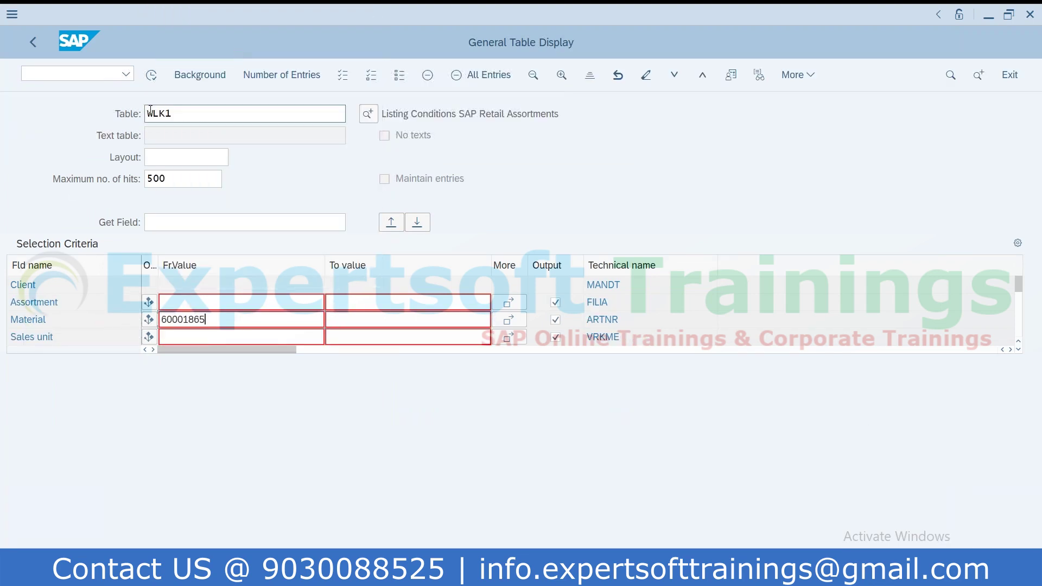
left_click(152, 76)
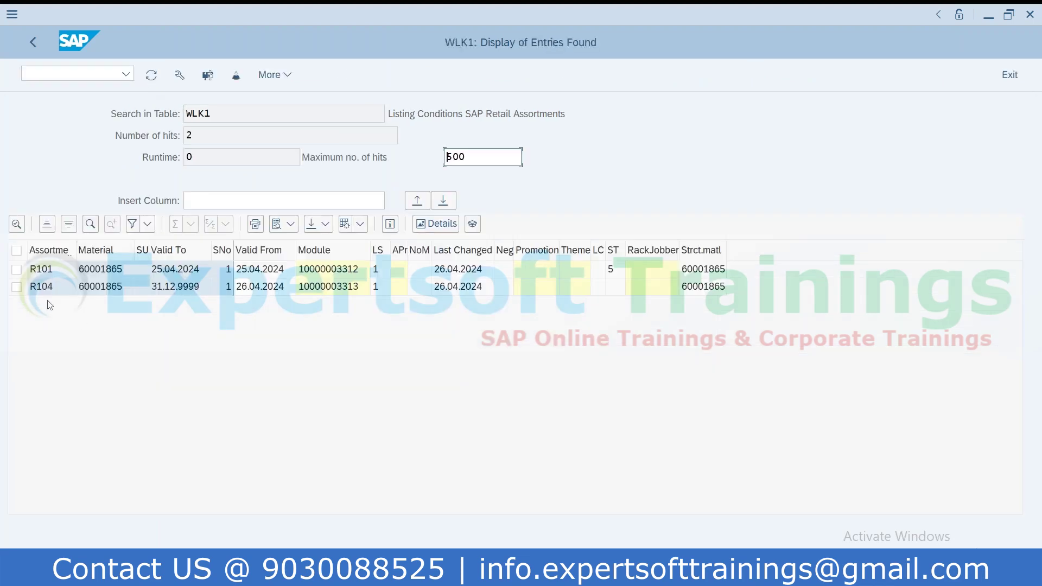
Step: Start a standard purchase order in ME21N for supplier RSU1000005 with purchasing organization R100, purchasing group 001 and company code R100
left_click(55, 74)
type("/nm")
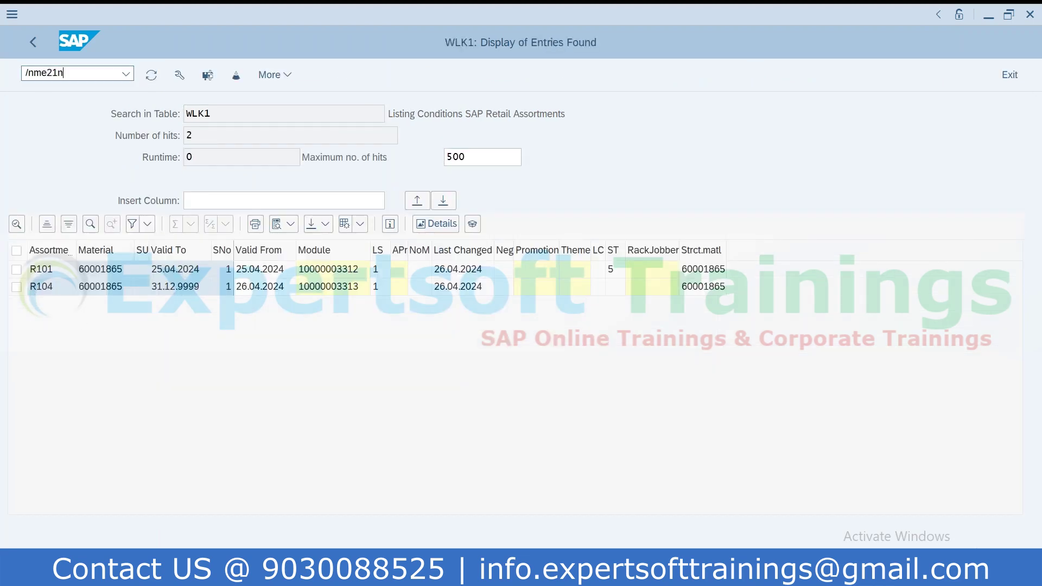
type("e21n")
key("Return")
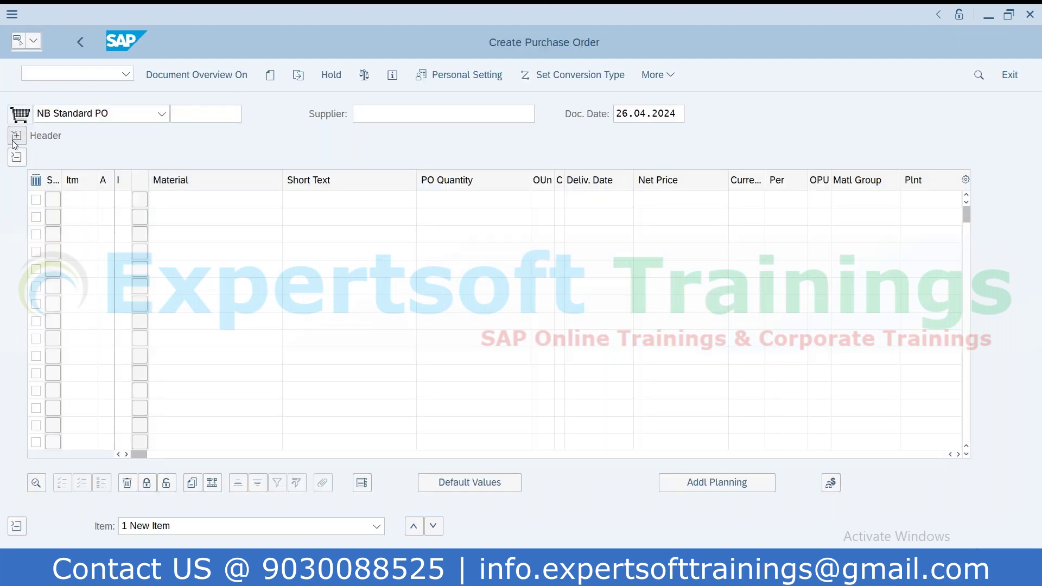
left_click(13, 141)
left_click(155, 201)
left_click(155, 221)
left_click(152, 223)
left_click(168, 244)
left_click(418, 109)
left_click(418, 128)
Step: Enter two purchase order items for material 60001865, each with a quantity of 10
left_click(152, 412)
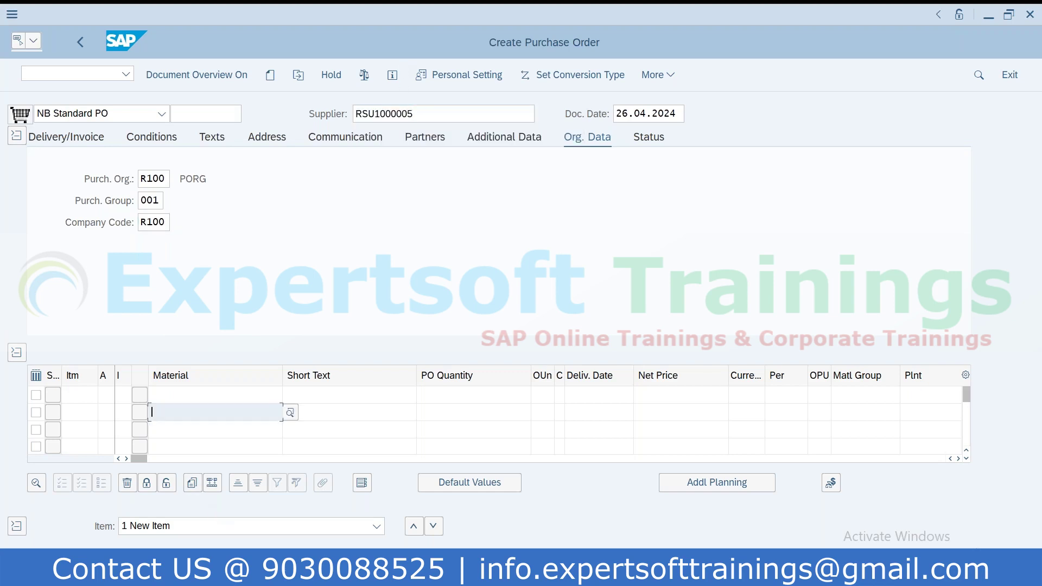
left_click(216, 395)
left_click(212, 202)
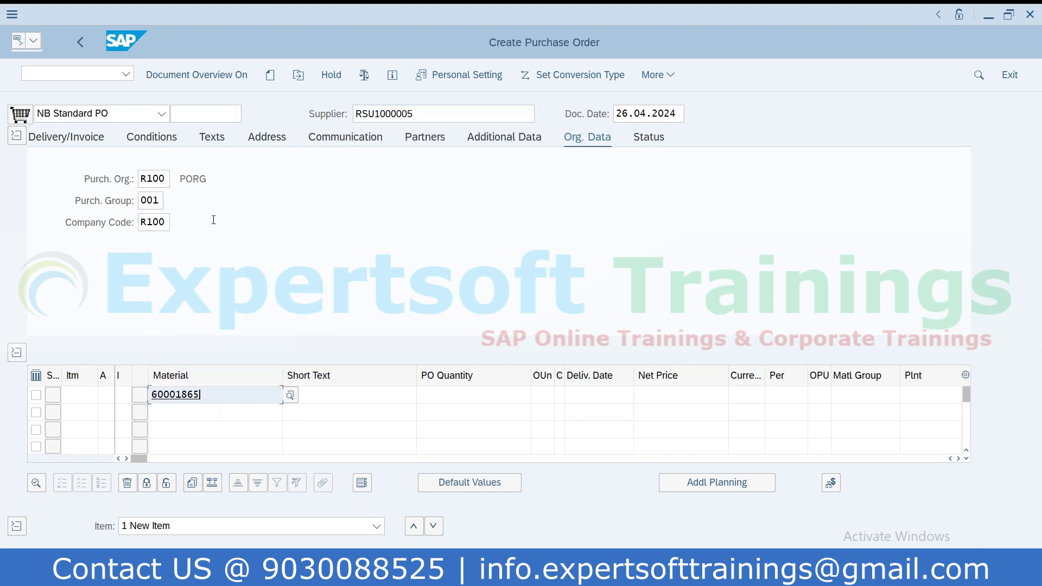
left_click(209, 416)
left_click(165, 217)
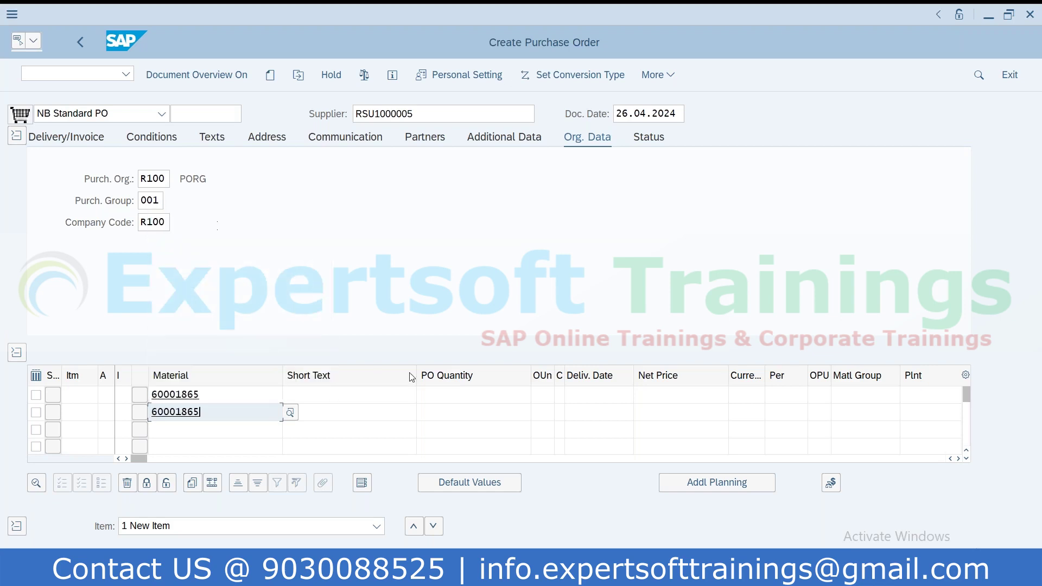
left_click(431, 392)
left_click(469, 414)
left_click(474, 412)
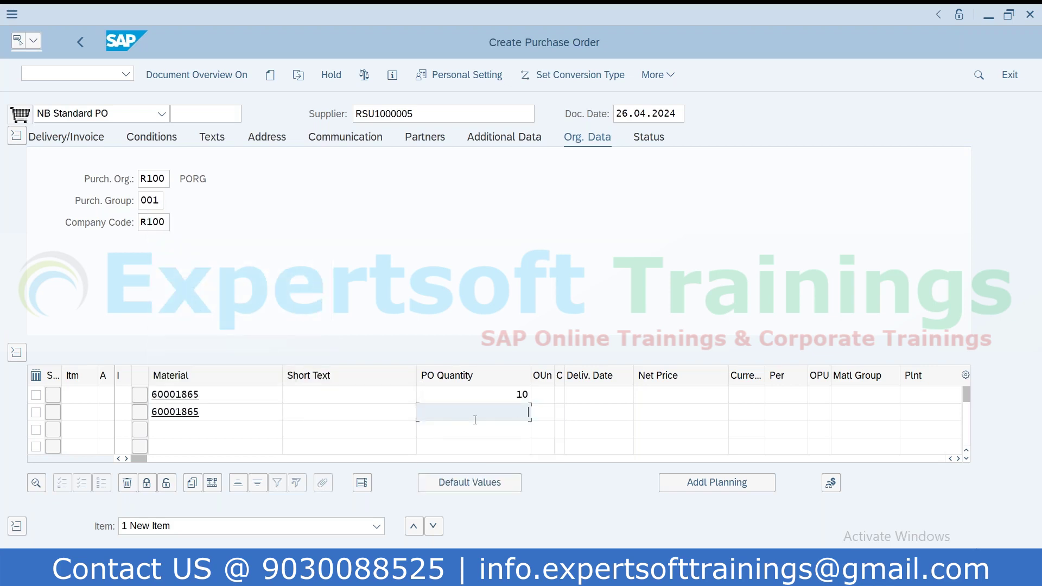
left_click(483, 434)
Step: Assign plant R104 to the first item and plant R105 to the second item, and have the entries checked
left_click(930, 391)
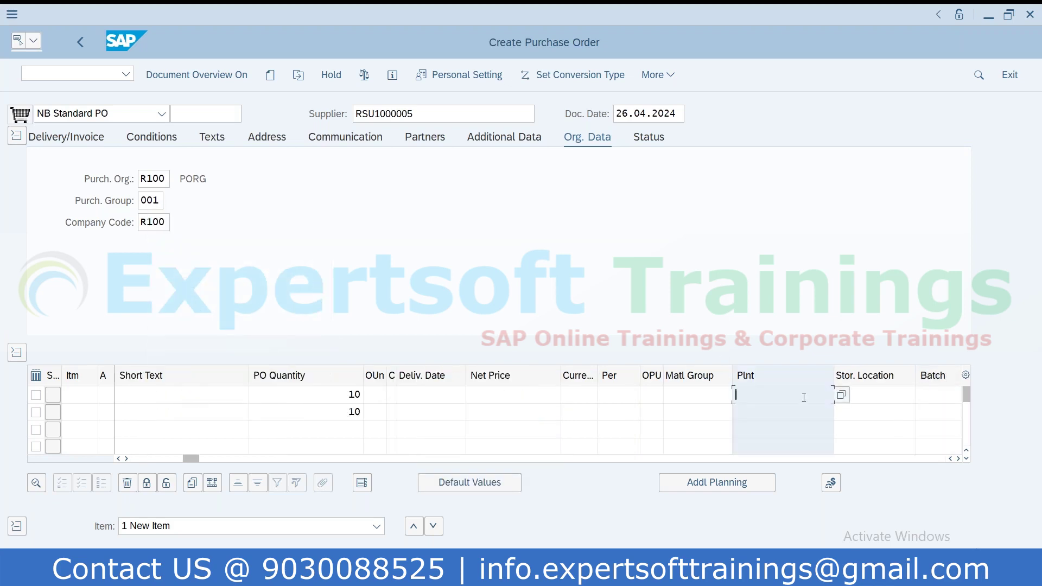
left_click(792, 415)
left_click(791, 413)
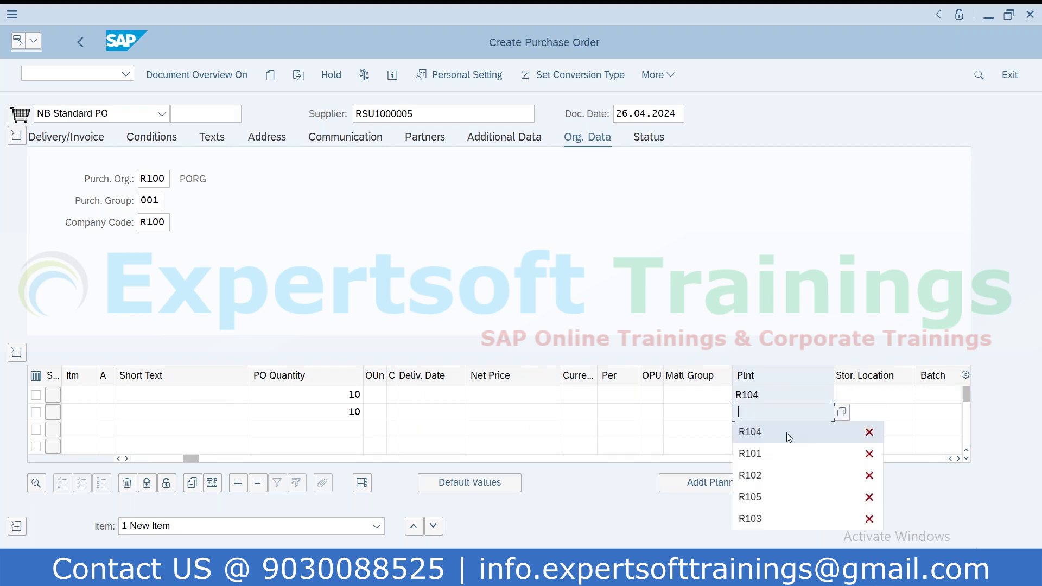
left_click(790, 497)
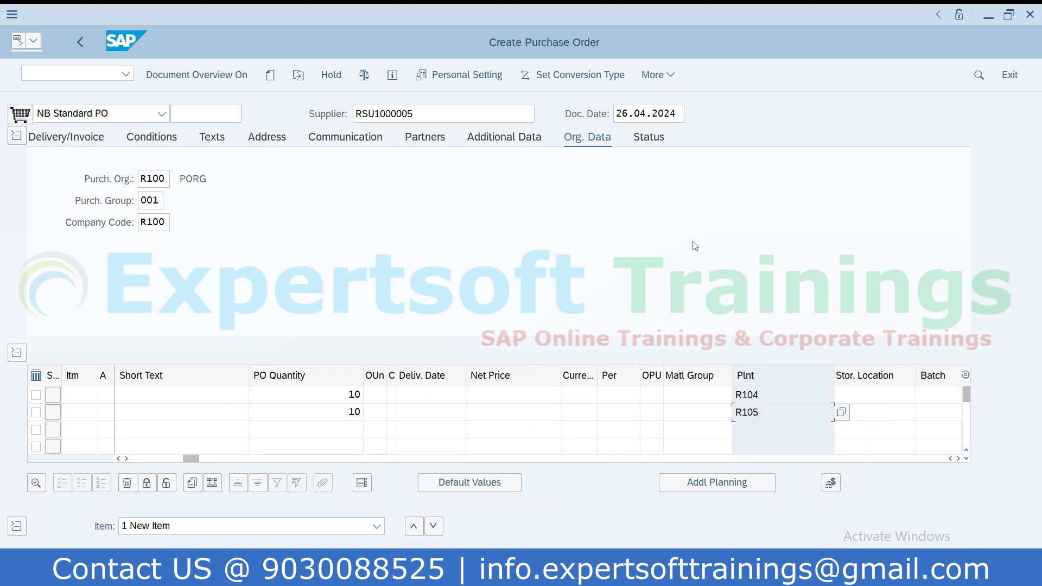
key("Return")
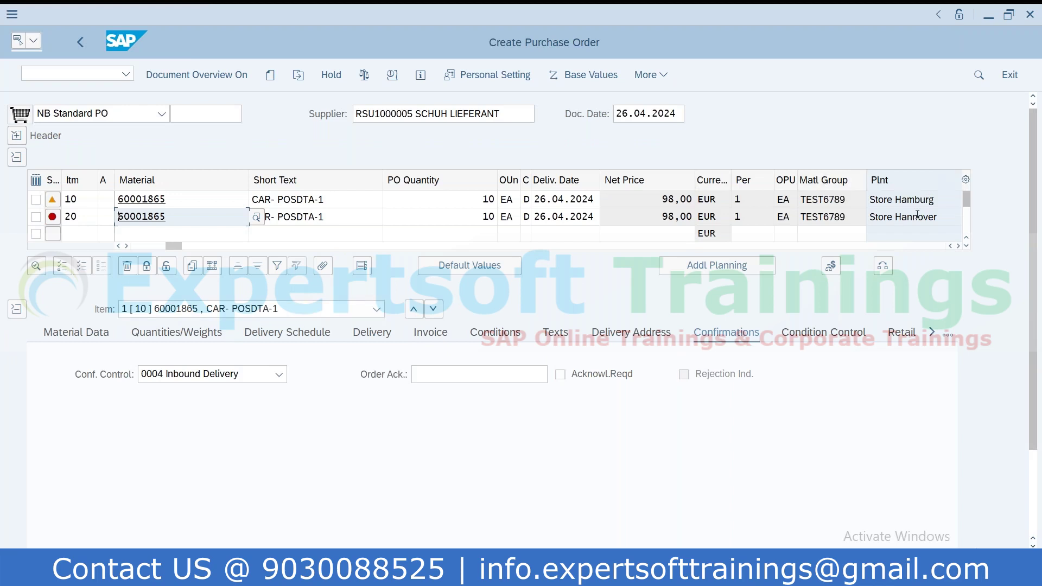
Step: Change the plant of item 20 to R101
left_click_drag(939, 211, 836, 224)
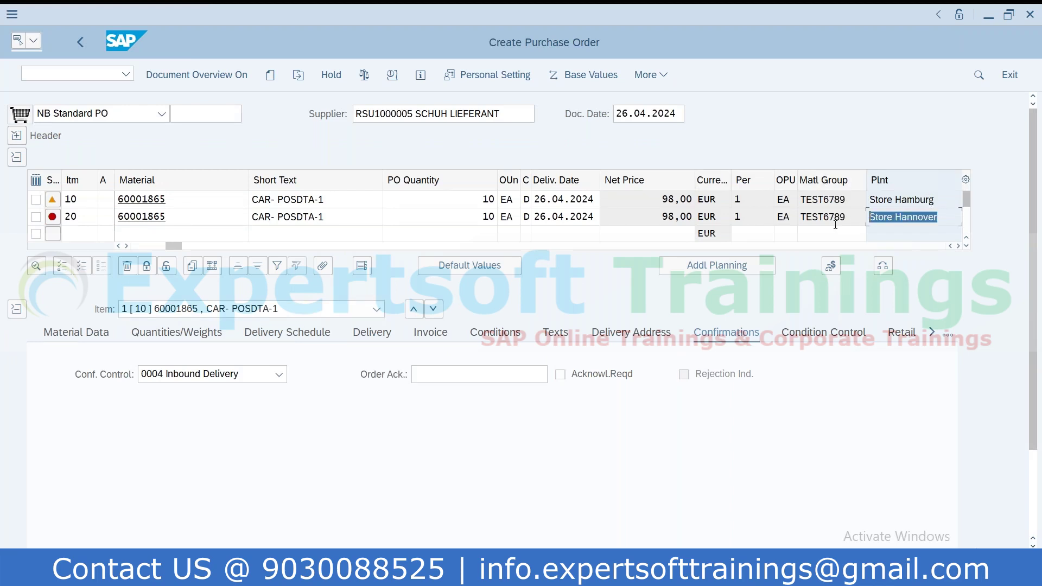
type("R101")
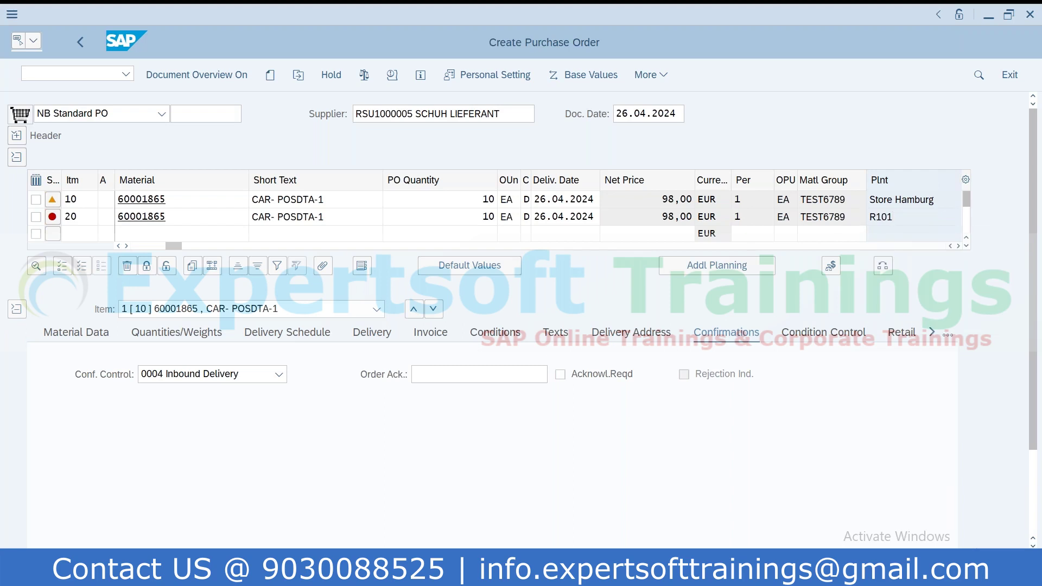
key("Return")
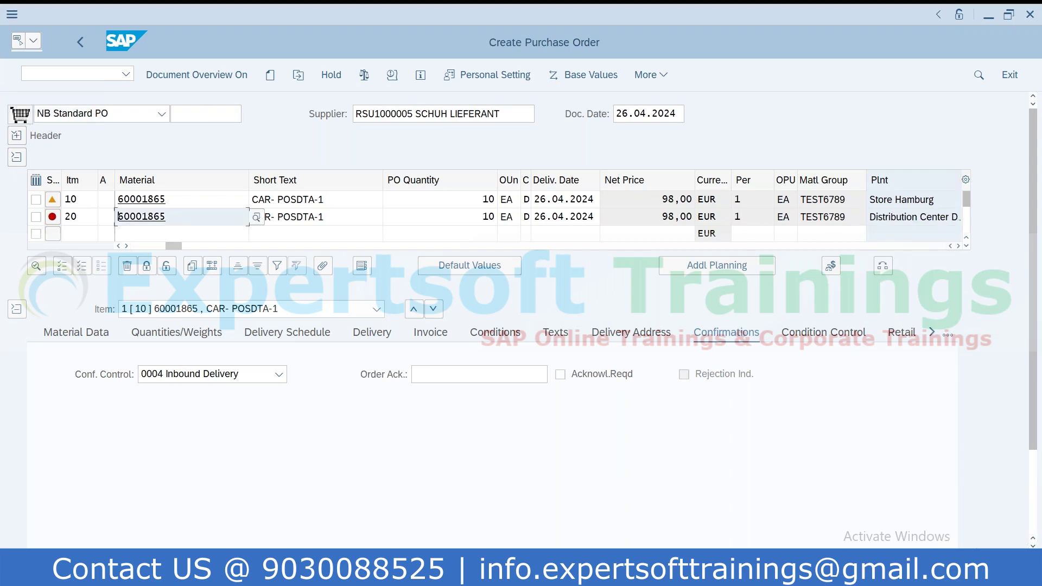
Step: Recheck the items with their delivery dates as entered, review the error messages for item 20 and close the message list
left_click(564, 200)
left_click(564, 217)
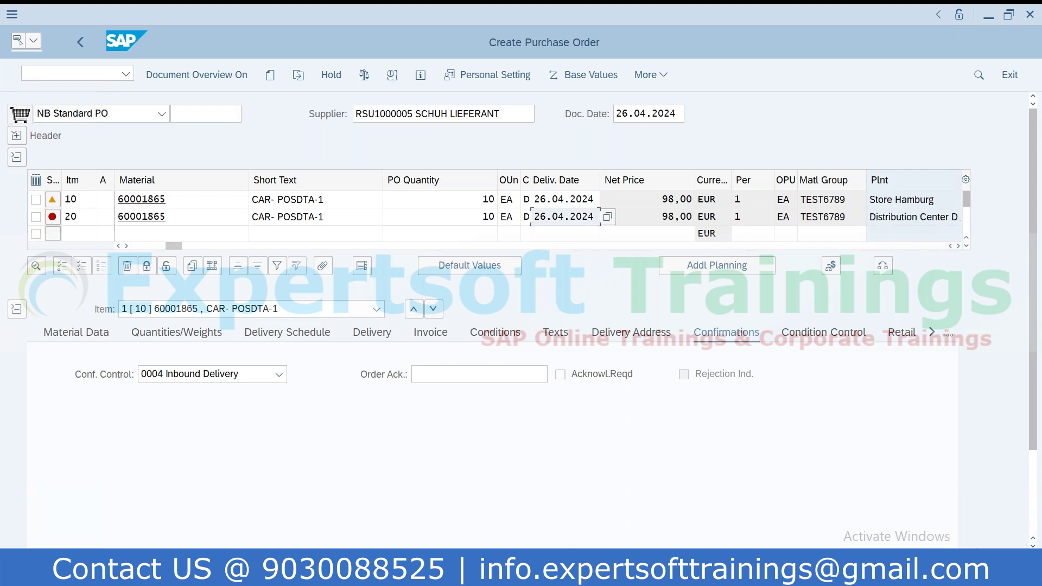
key("Return")
left_click(50, 222)
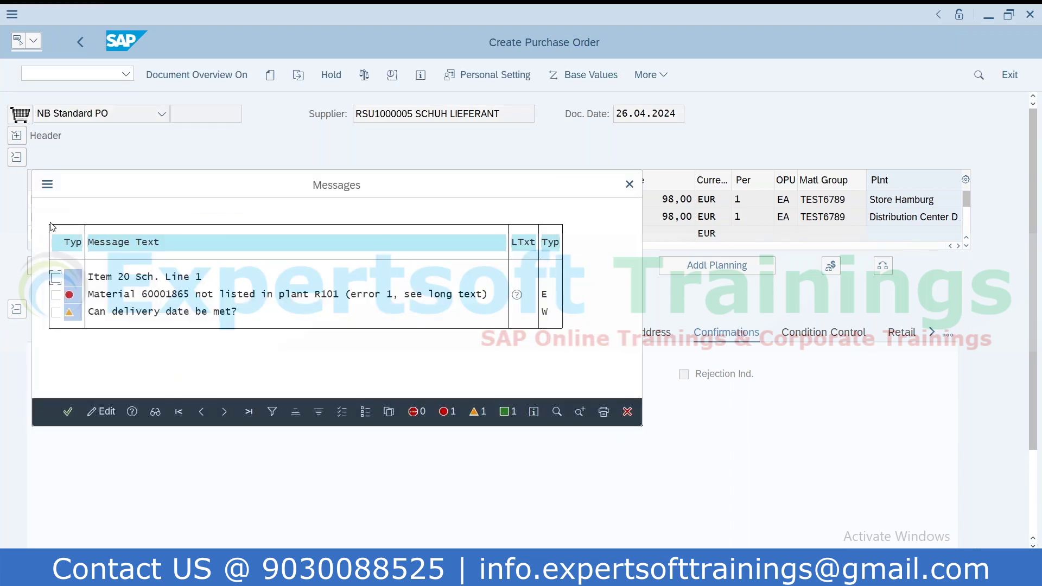
left_click(630, 184)
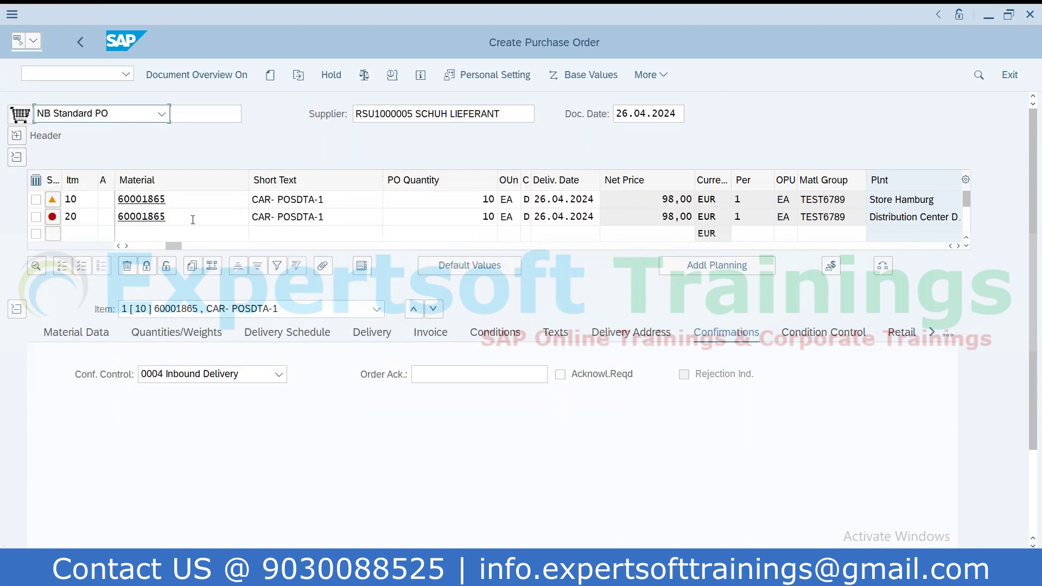
Step: Restart purchase order creation with transaction ME21N, choose supplier RSU1000005 and expand the order header
left_click(87, 71)
type("/nme21n")
key("Return")
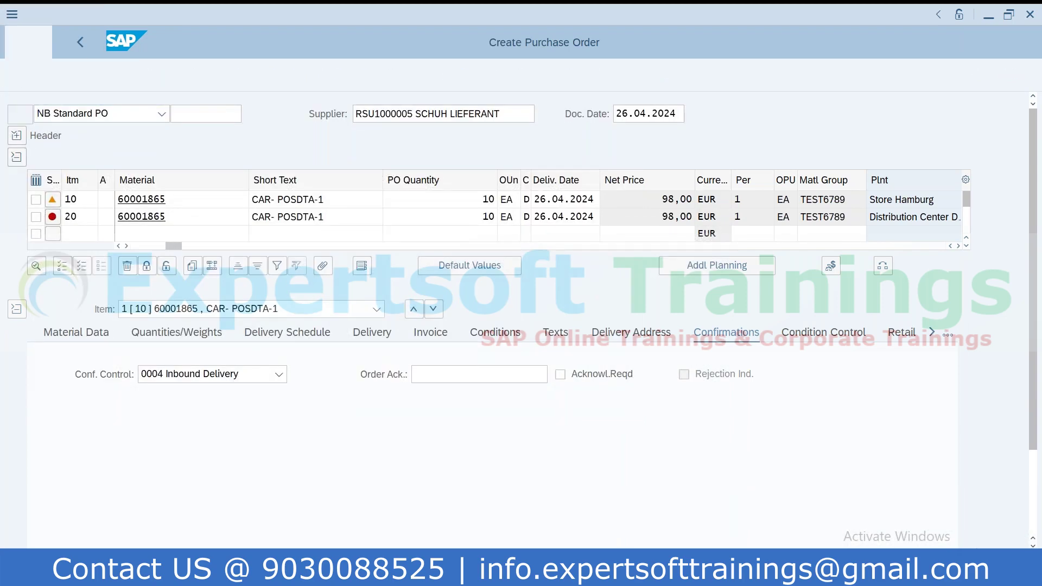
left_click(440, 115)
left_click(426, 134)
left_click(17, 136)
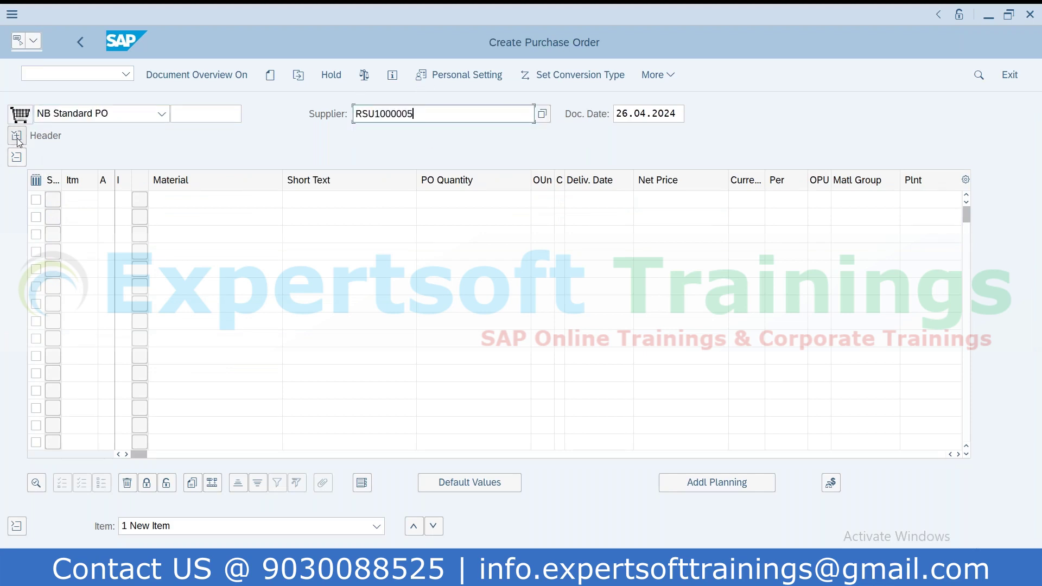
Step: Set the order's purchasing organization to R100, purchasing group to 001 and company code to R100
left_click(153, 179)
type("R100")
key("Tab")
type("001")
key("Tab")
type("R100")
Step: Enter material 60001865 on the first two item lines with a PO quantity of 10 each
left_click(220, 394)
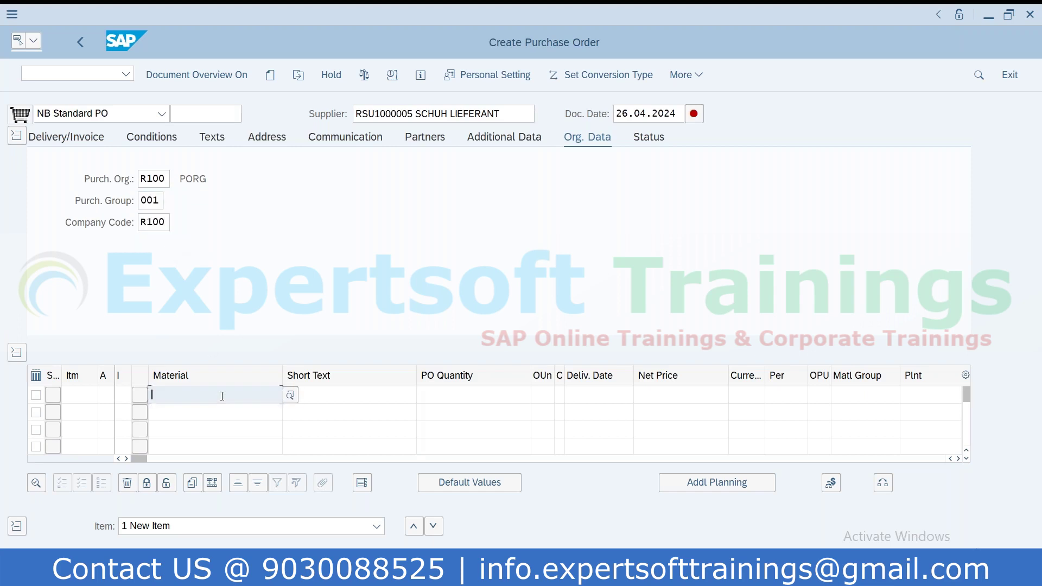
left_click(212, 200)
left_click(217, 412)
left_click(217, 219)
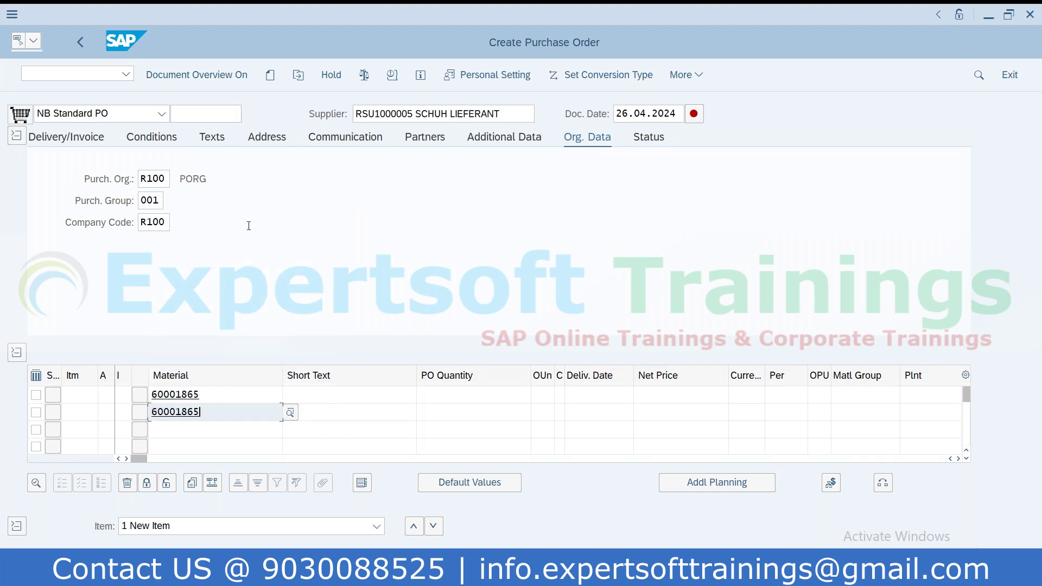
left_click(451, 395)
left_click(470, 414)
left_click(470, 412)
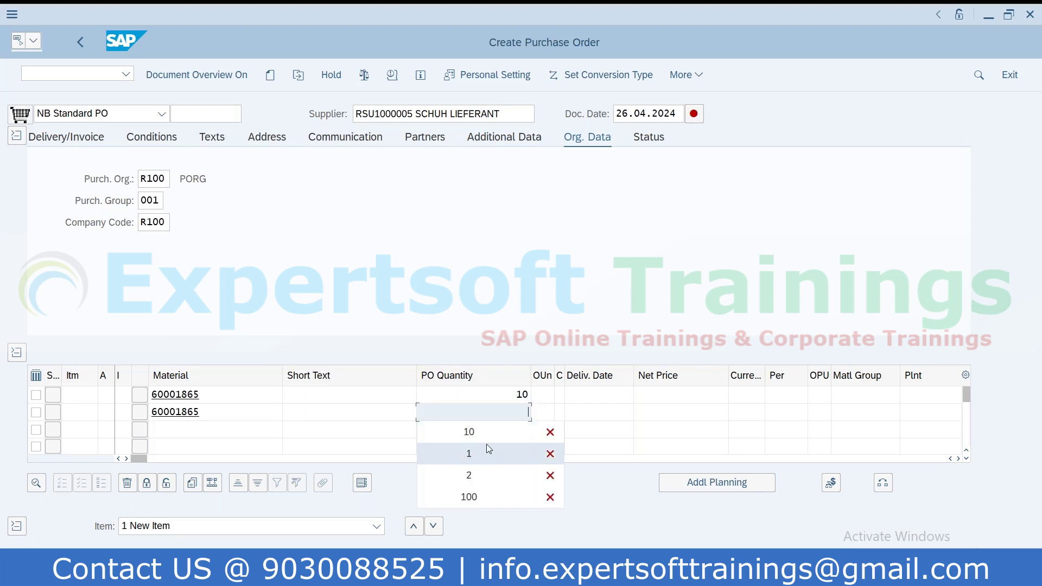
left_click(470, 432)
Step: Assign plant R101 to the first item and R104 to the second, and validate the entries
left_click(926, 395)
left_click(926, 405)
left_click(926, 432)
left_click(927, 419)
left_click(926, 419)
left_click(933, 453)
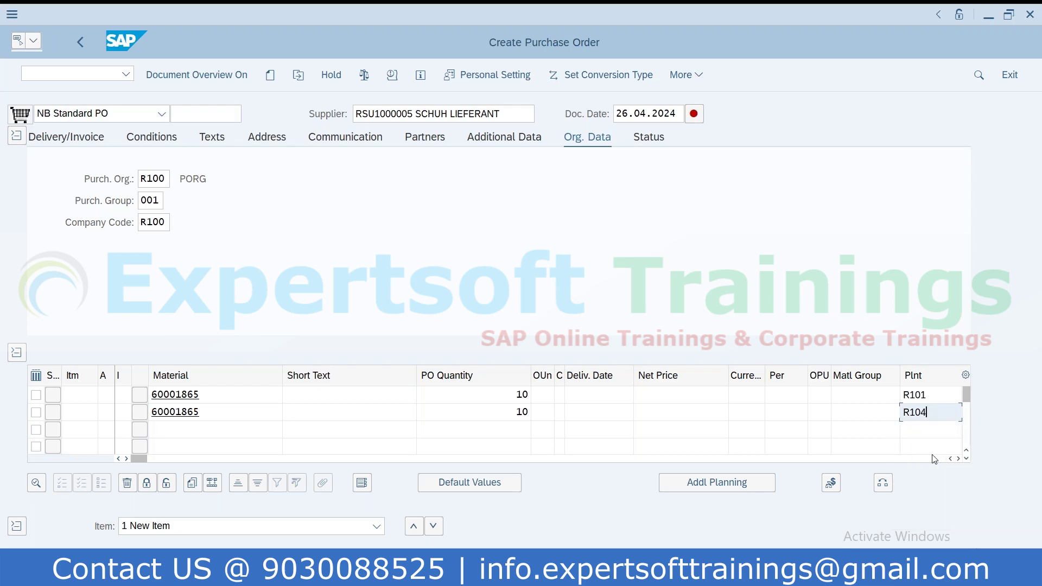
key("Return")
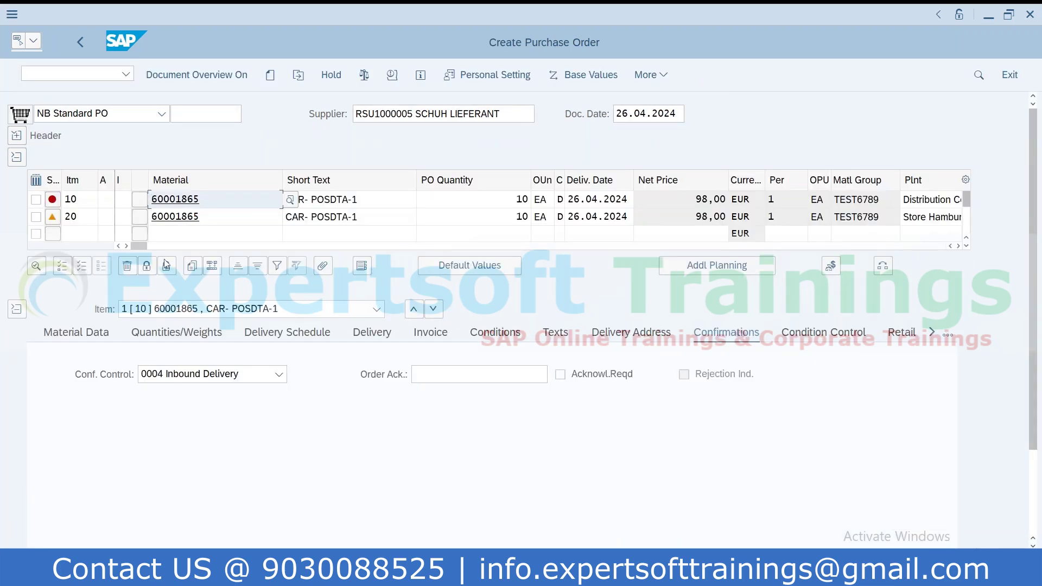
Step: Copy the first item's material number and display its WLK1 listing entries using SE16N in another session
left_click_drag(140, 247, 3, 256)
left_click_drag(213, 204, 114, 204)
key("ctrl+c")
mouse_move(611, 570)
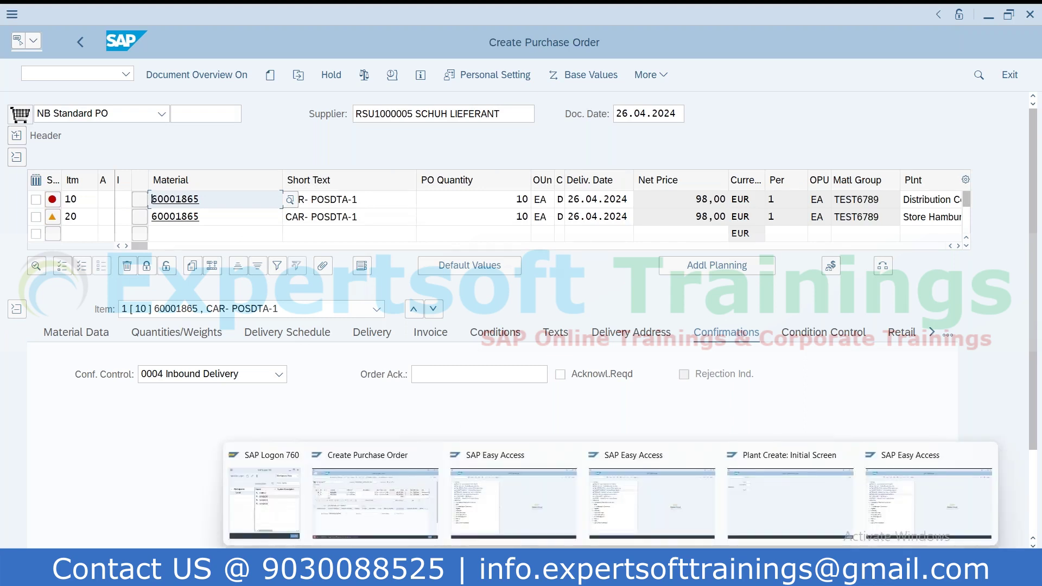
left_click(546, 505)
type("se16n")
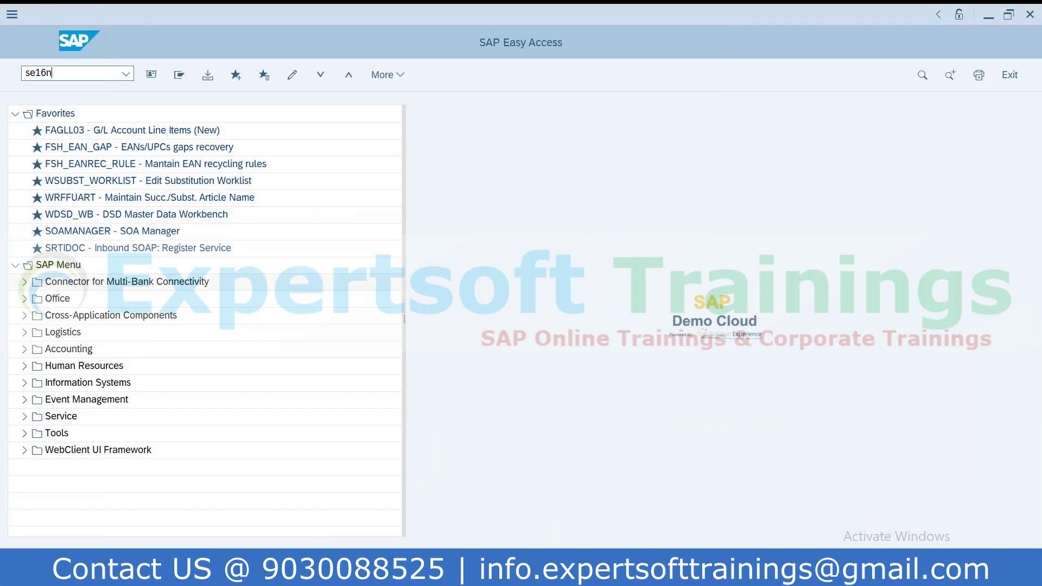
key("Return")
left_click(243, 315)
key("ctrl+v")
left_click(151, 75)
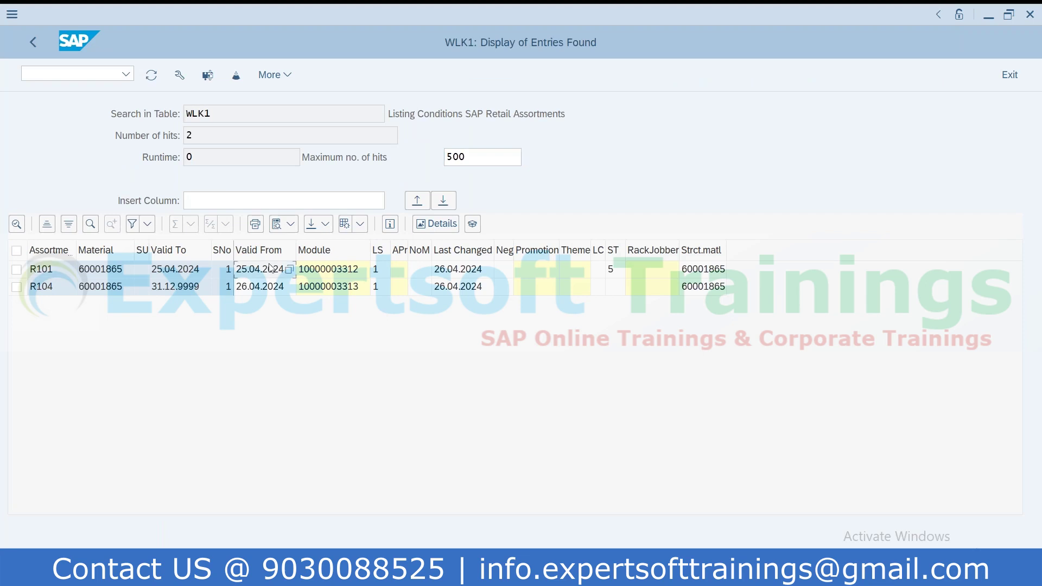
Step: Examine the valid-to and valid-from dates of the R101 listing entry and return to the table selection
left_click(163, 273)
left_click(251, 270)
key("F3")
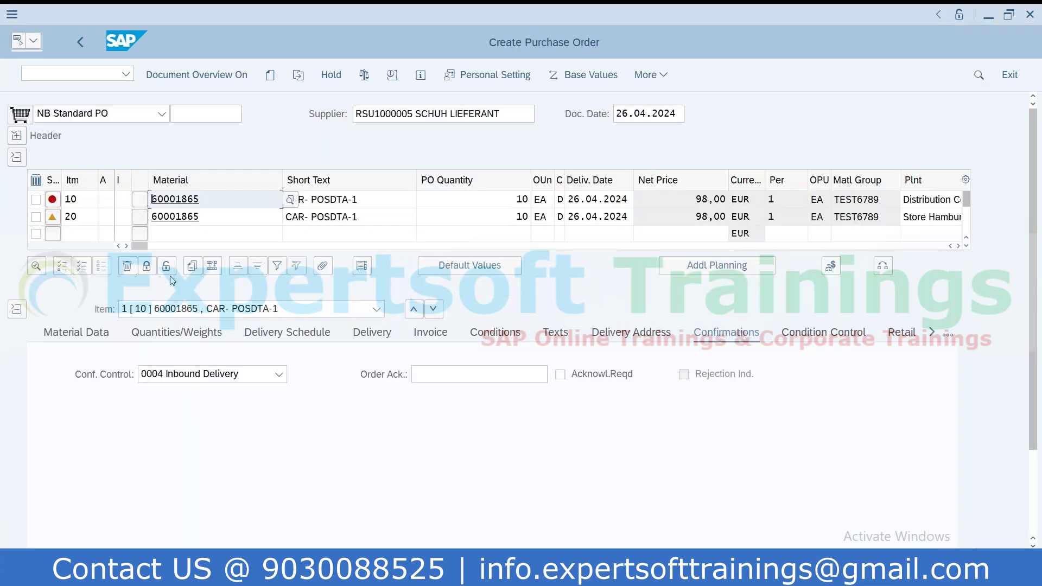
Step: Leave the unsaved purchase order and open Mass Listing With Selection Via Material And Assortment
key("alt+Tab")
key("alt+Tab")
key("alt+Tab")
key("alt+Tab")
left_click(73, 74)
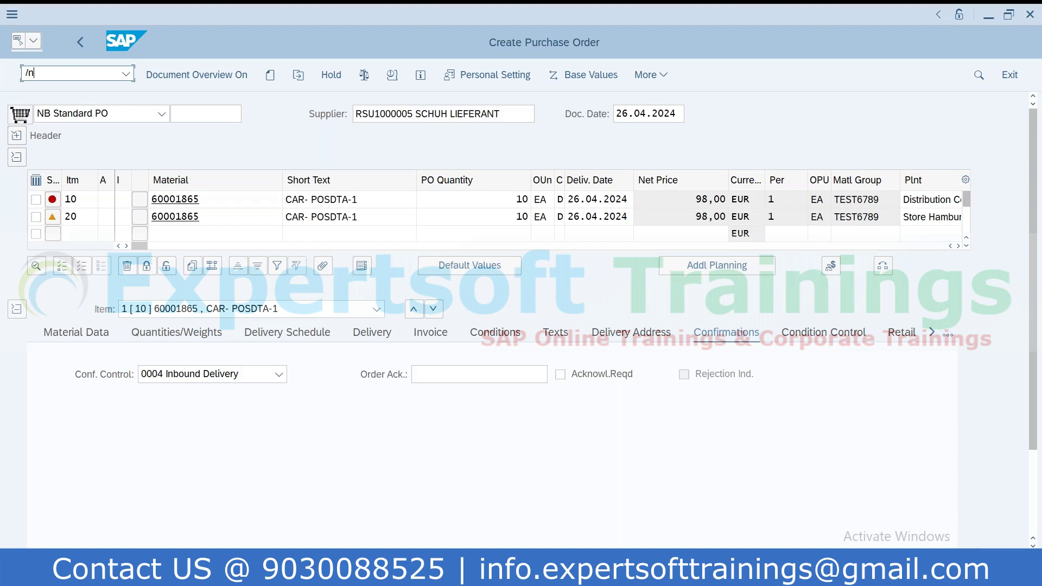
key("Return")
Step: Run the mass listing of material 60001865 for assortment R101 with listing procedure Z2, and exit the log
type("r")
left_click(276, 155)
key("ctrl+v")
left_click(237, 202)
type("Z2")
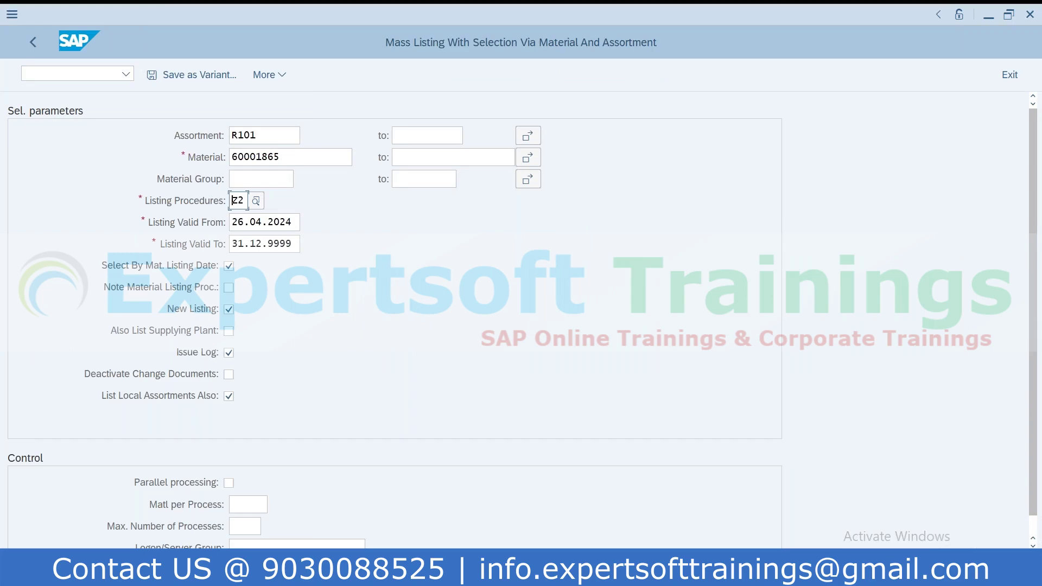
key("F8")
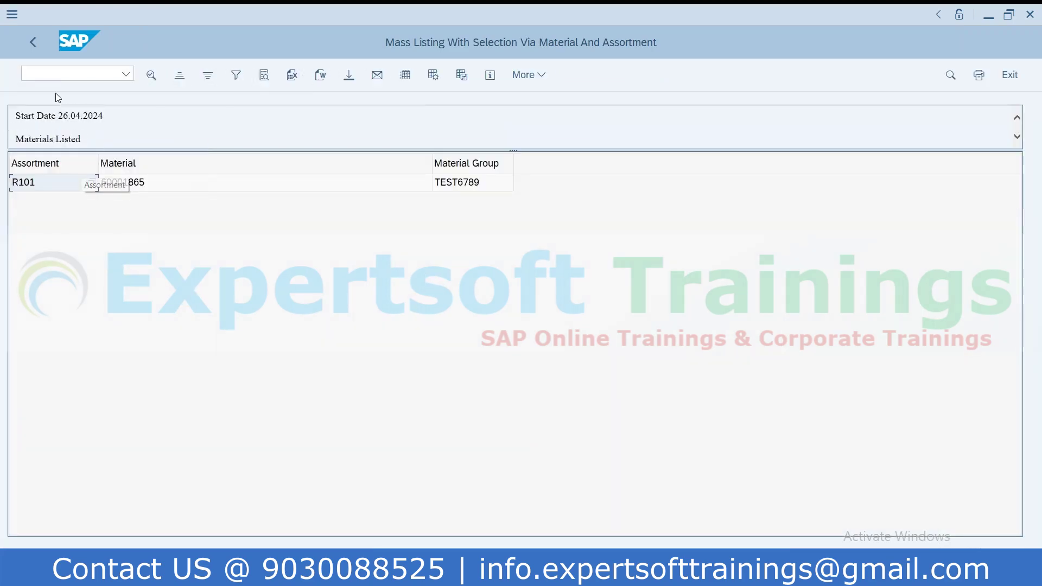
left_click(36, 41)
left_click(36, 41)
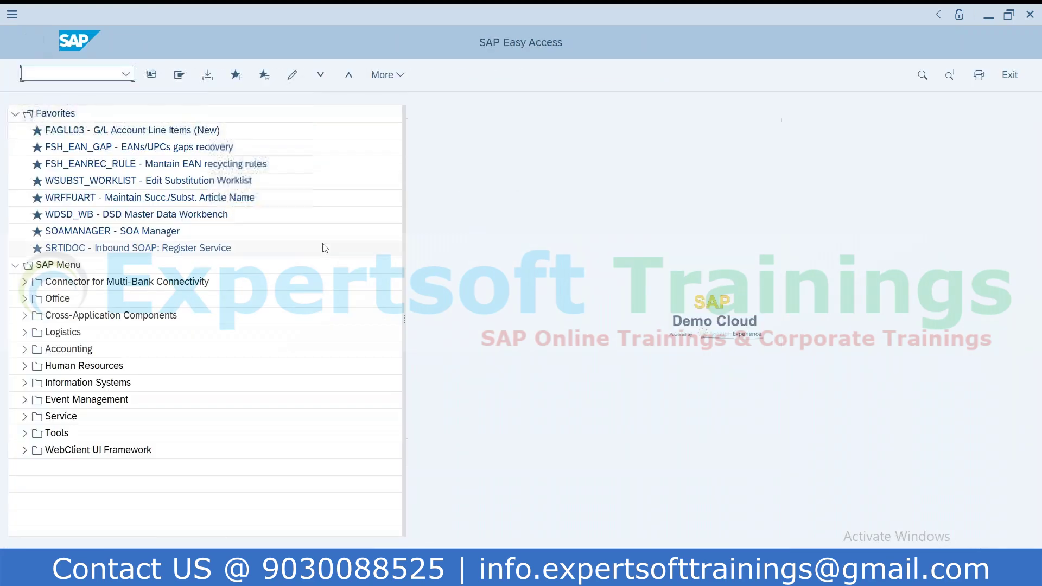
Step: Display the WLK1 entries for material 60001865 again to check its listing conditions
key("alt+Tab")
left_click(152, 76)
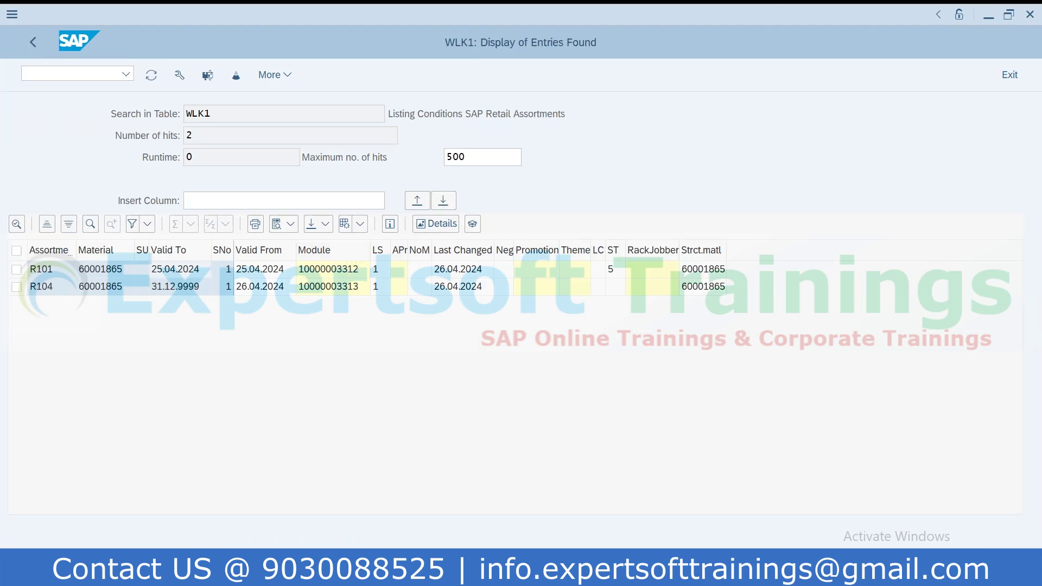
key("alt+Tab")
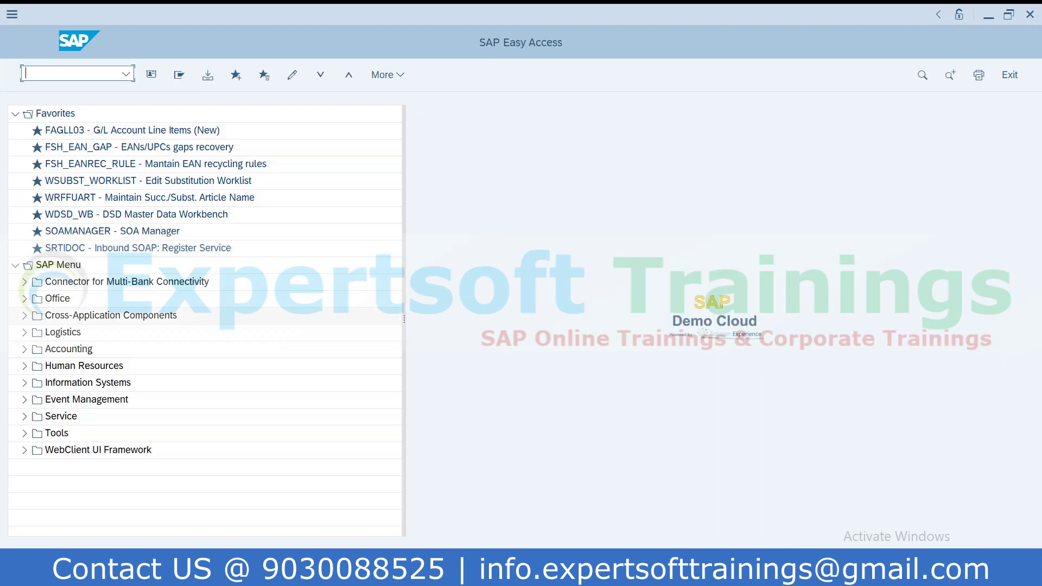
key("alt+Tab")
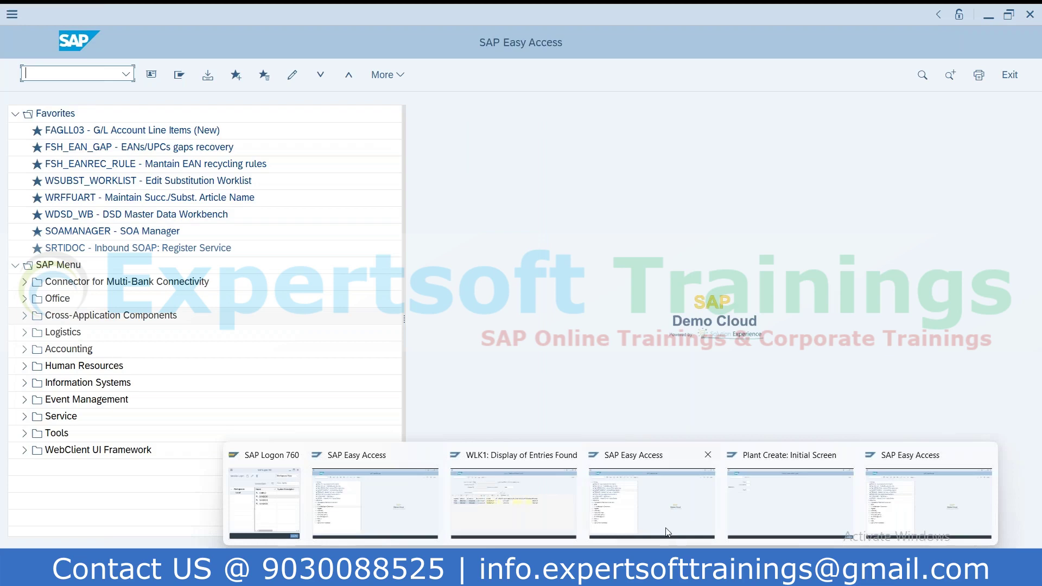
Step: Start a new purchase order with ME21N in another session, choose supplier RSU1000005 and expand the header
left_click(636, 513)
type("m3")
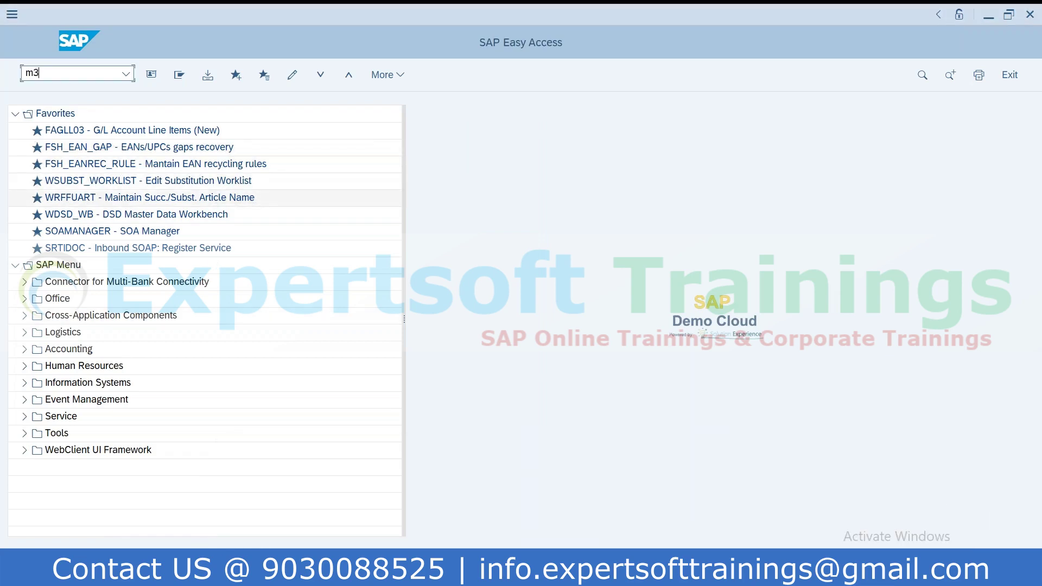
type("21n")
key("Return")
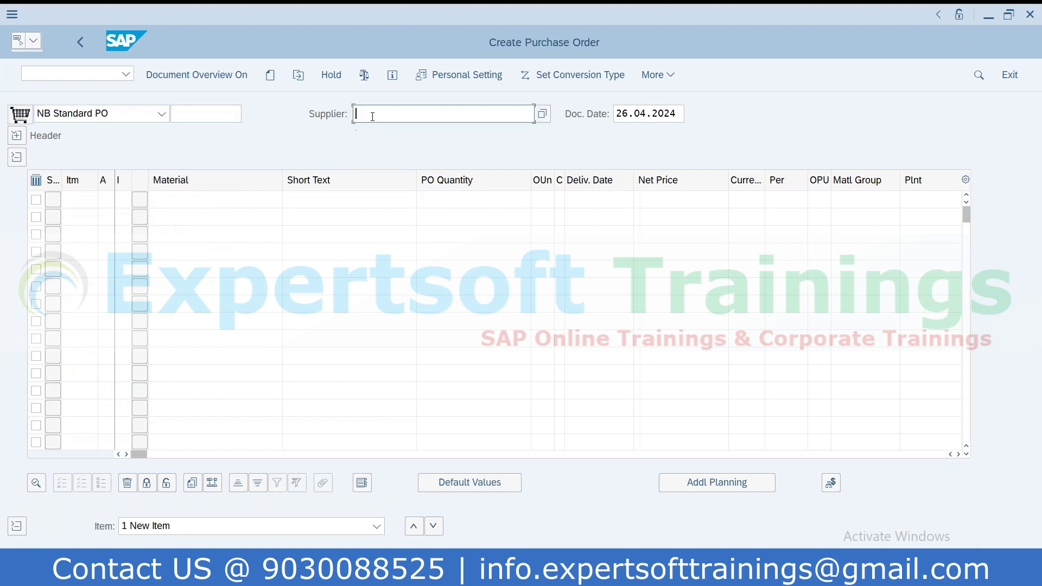
left_click(372, 116)
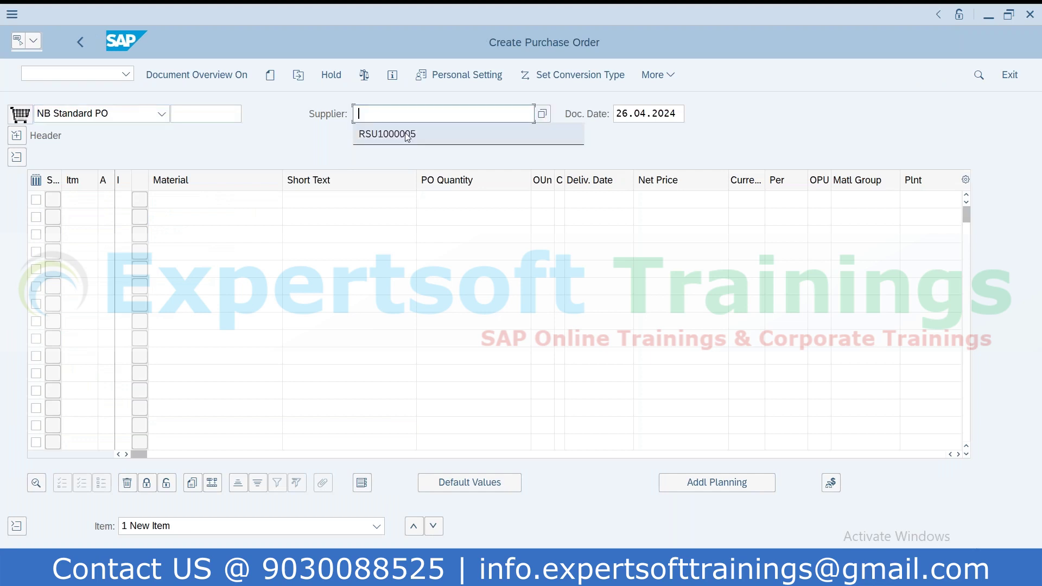
left_click(384, 132)
left_click(16, 135)
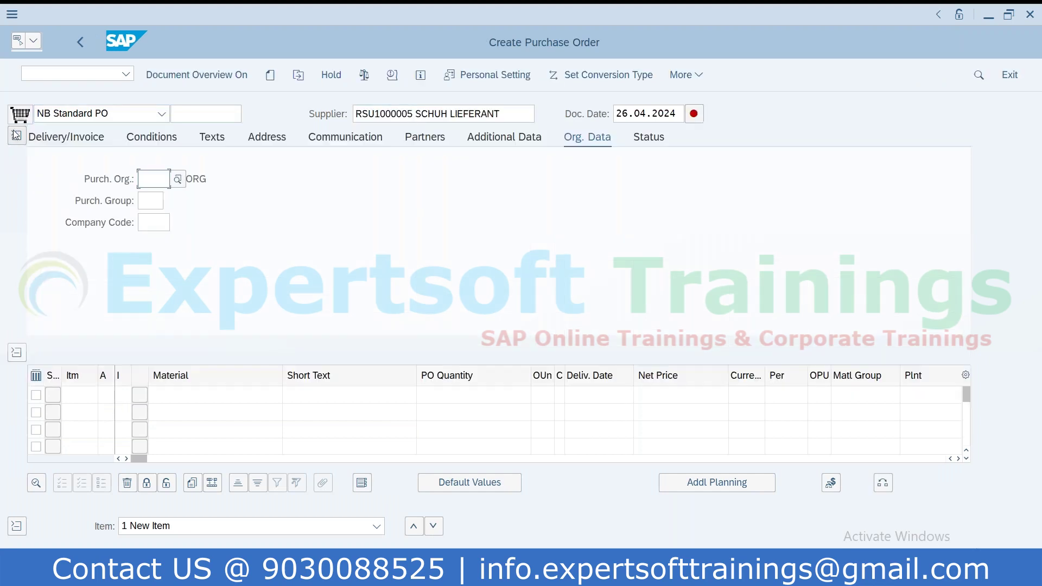
Step: Fill in the new order's organizational data with purchasing organization R100, purchasing group 001 and company code R100
left_click(153, 179)
left_click(157, 199)
left_click(154, 220)
left_click(154, 222)
left_click(152, 242)
Step: Add two order items for material 60001865, each with a PO quantity of 10
left_click(163, 394)
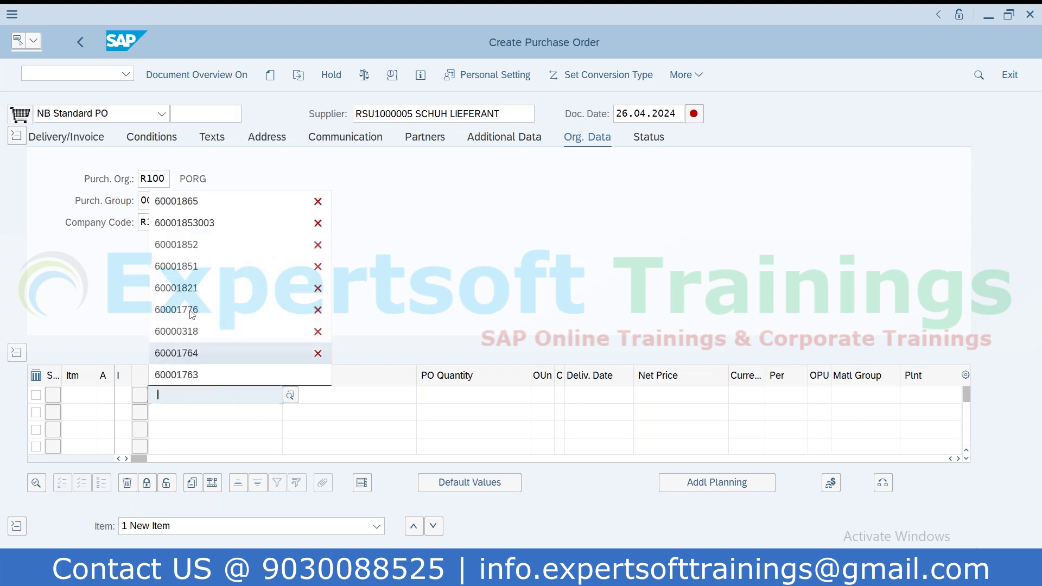
left_click(193, 201)
left_click(215, 412)
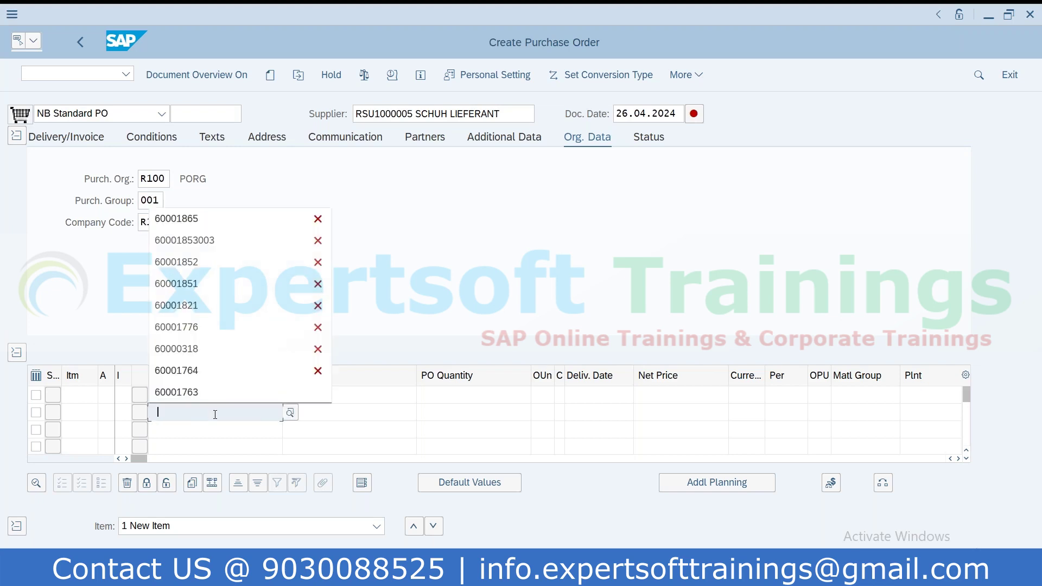
left_click(184, 222)
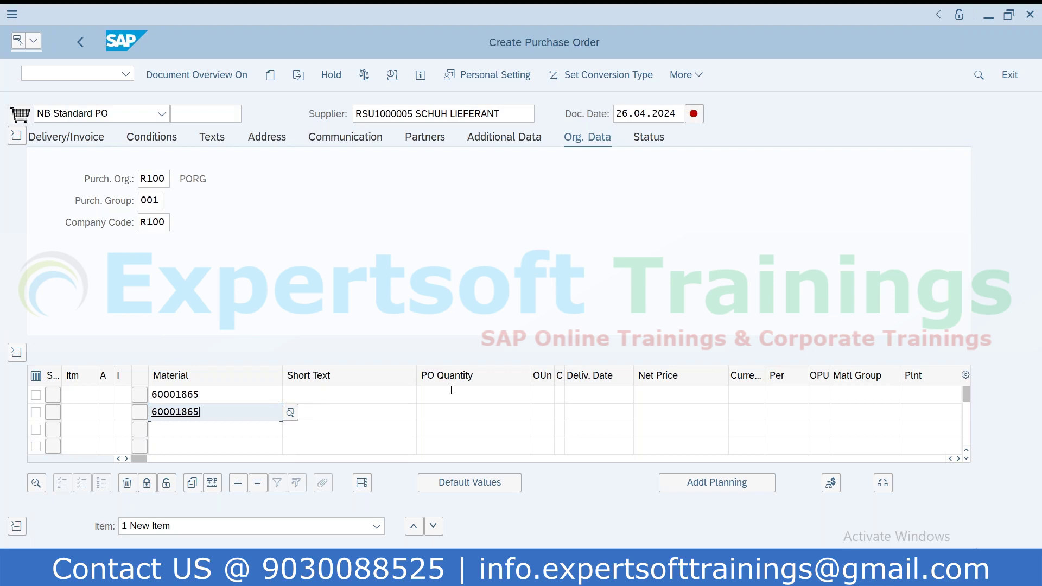
left_click(451, 392)
left_click(472, 414)
left_click(472, 414)
left_click(470, 432)
Step: Assign plant R101 to the first item and R104 to the second, save the purchase order and exit
left_click(945, 394)
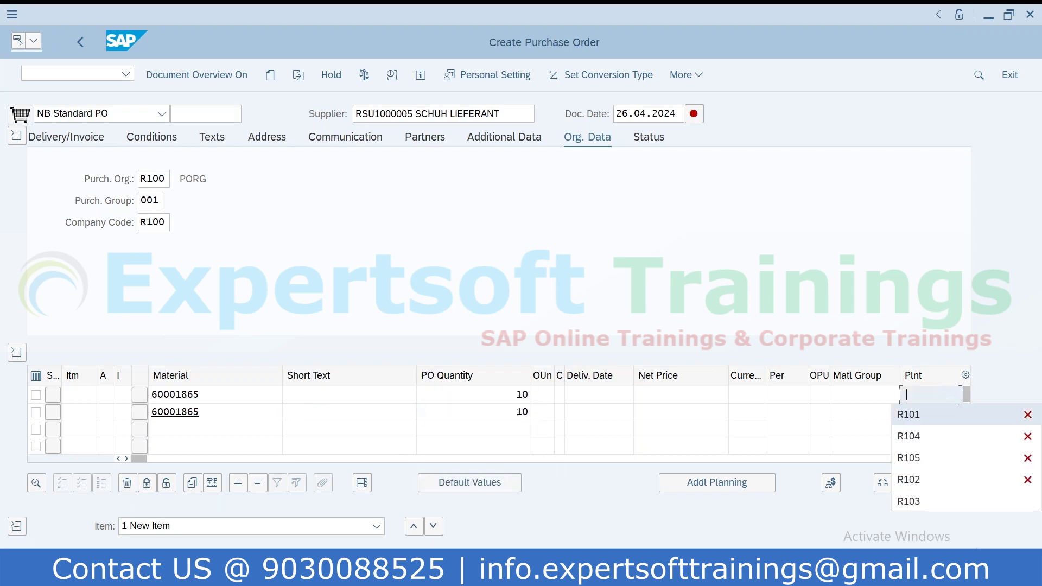
left_click(929, 421)
left_click(928, 422)
left_click(929, 414)
left_click(929, 414)
left_click(936, 431)
left_click(932, 412)
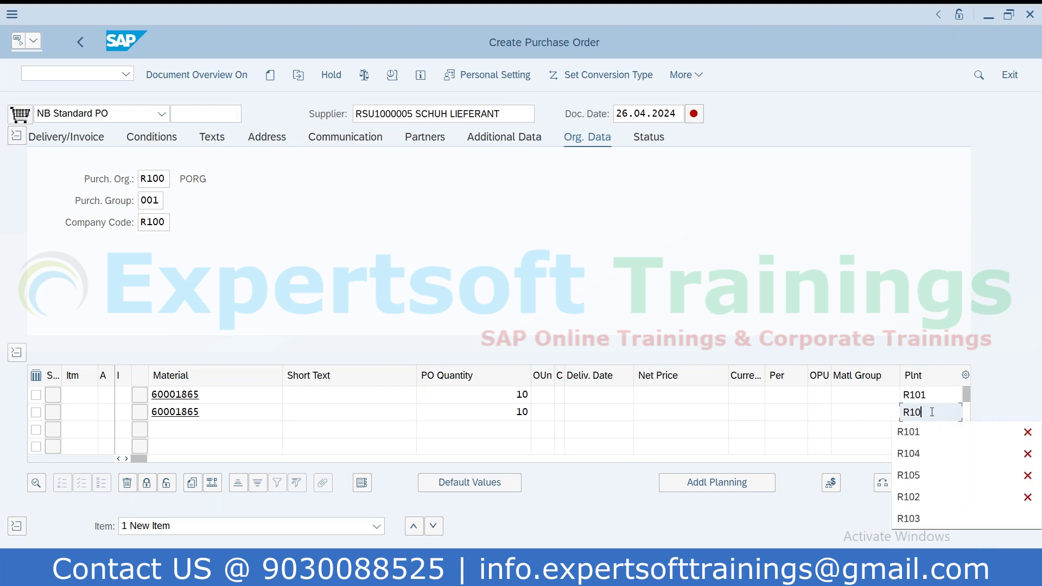
left_click(917, 451)
key("Return")
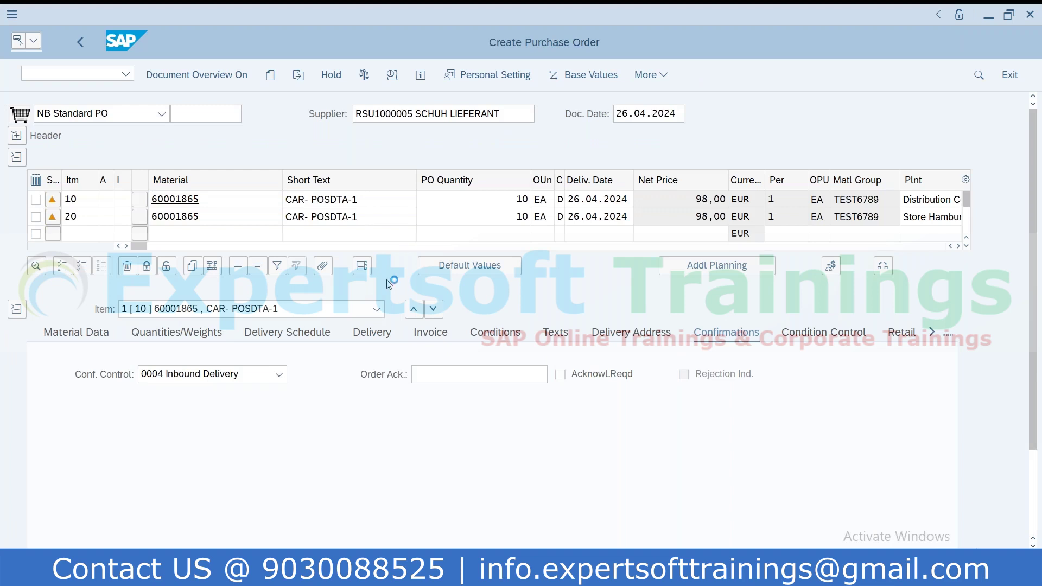
key("ctrl+s")
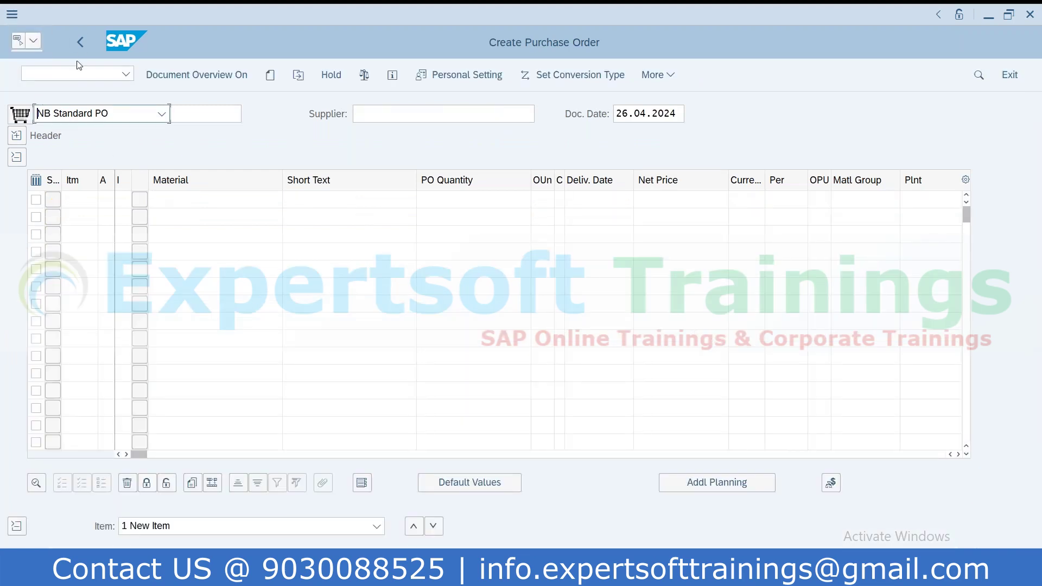
left_click(82, 36)
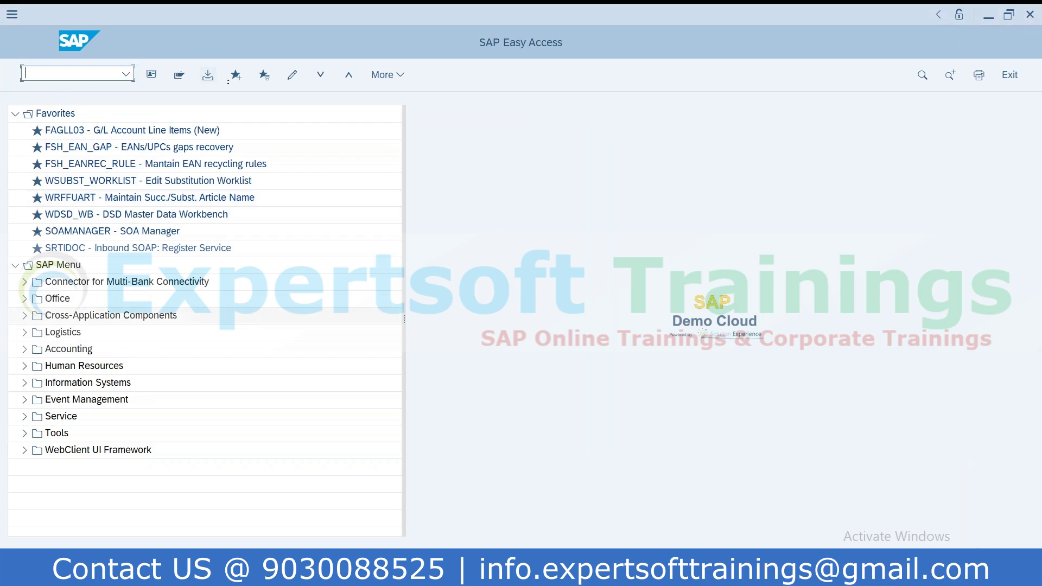
Step: In transaction WPMA, load the saved variant for store R104 and enter material 60001865 for the material data transfer
key("alt+Tab")
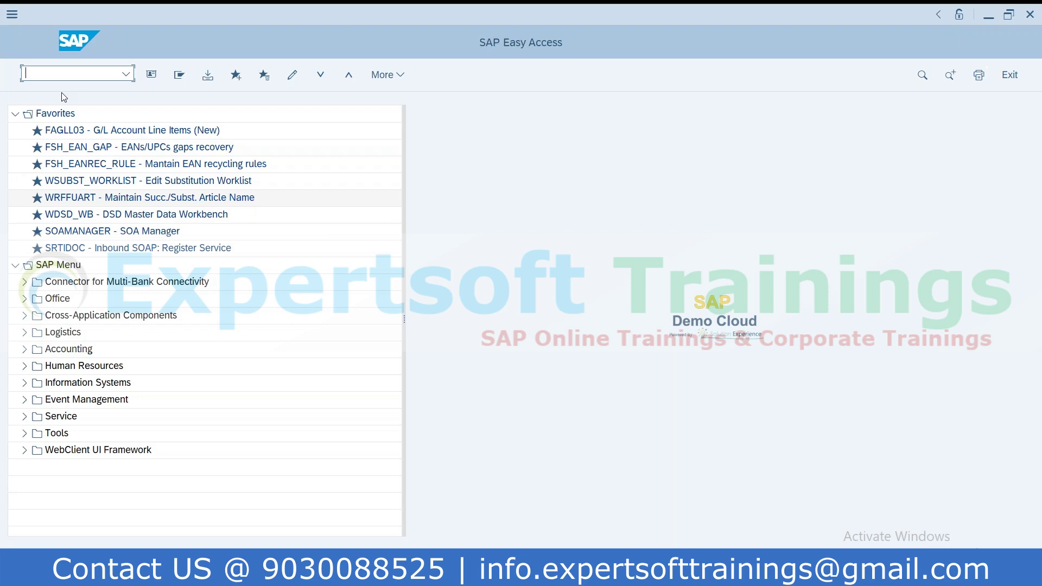
type("wpma")
key("Return")
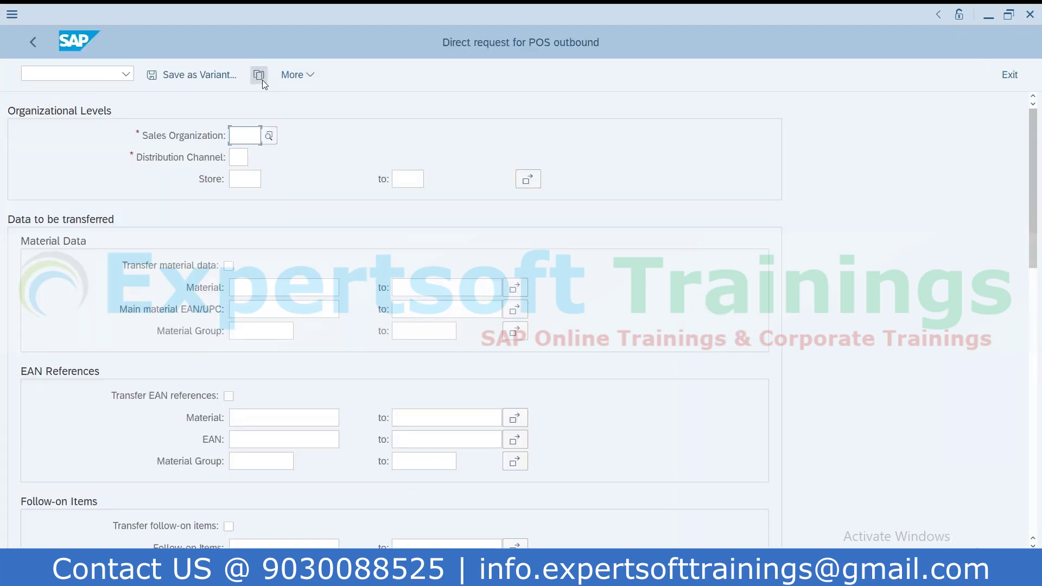
left_click(262, 79)
double_click(193, 319)
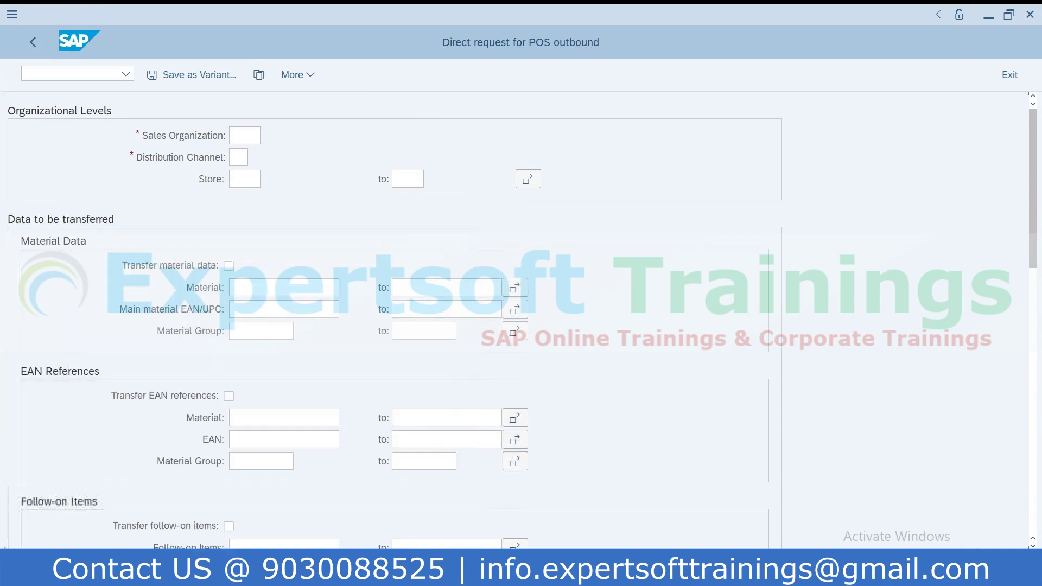
left_click(275, 286)
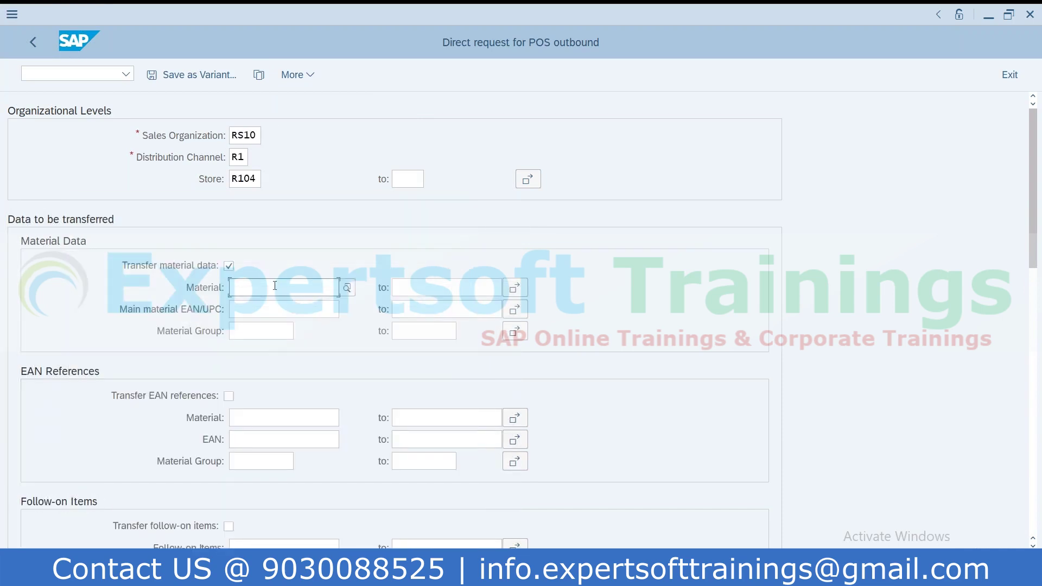
type("60001865")
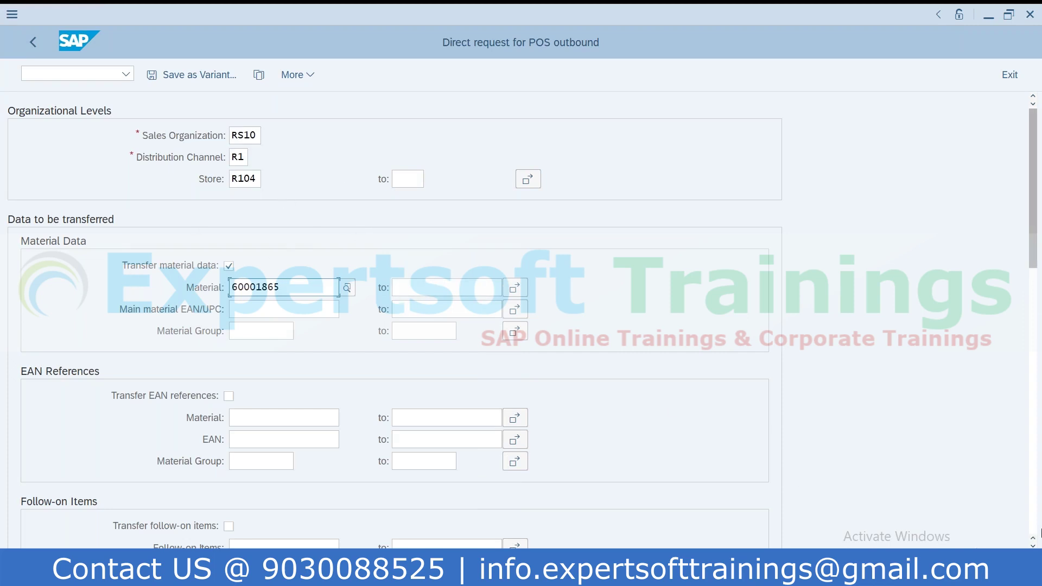
Step: Execute the POS outbound request for material 60001865 and store R104, and display the created IDoc in transaction WE02
key("F8")
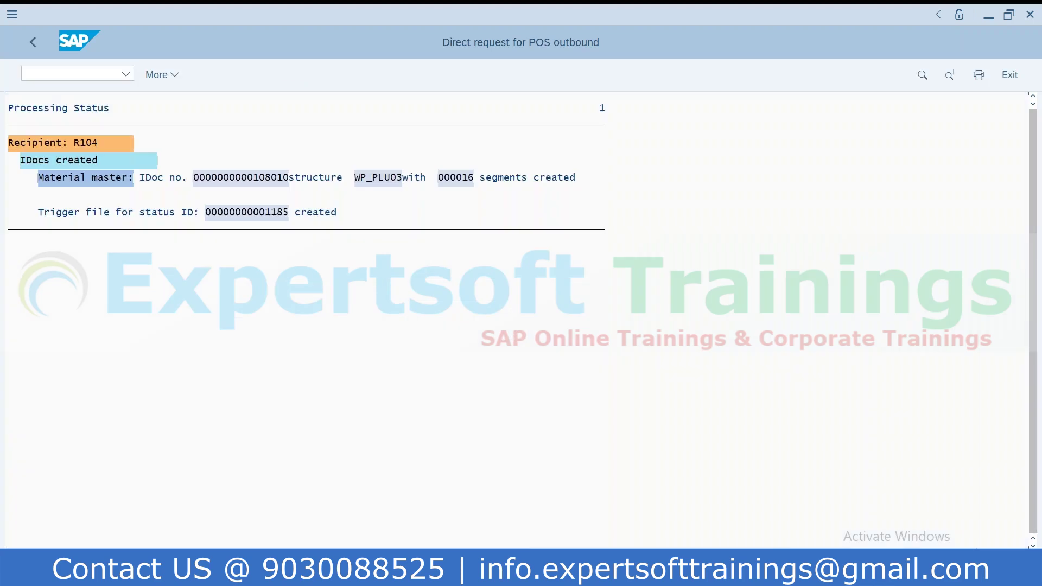
left_click(401, 185)
left_click(54, 71)
type("/nwe02")
key("Return")
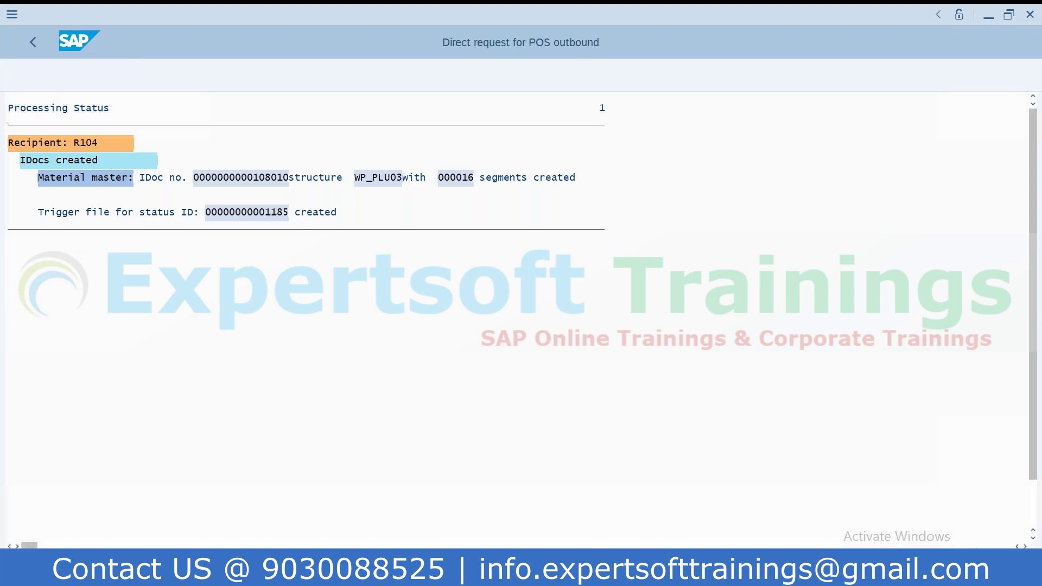
key("F8")
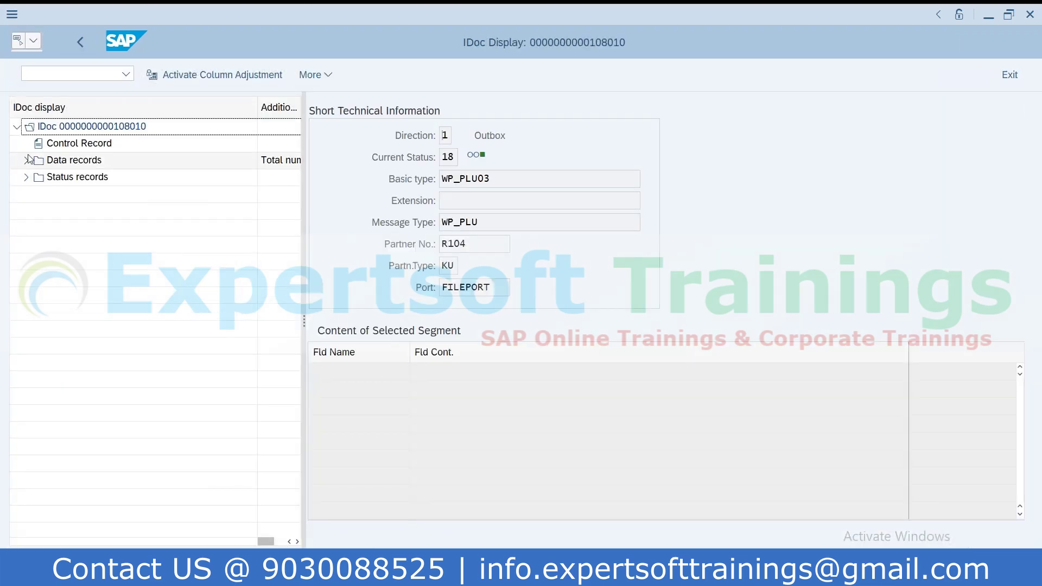
Step: Expand the IDoc's data records and check the main EAN and article number in the first E1WPA01 segment
left_click(27, 160)
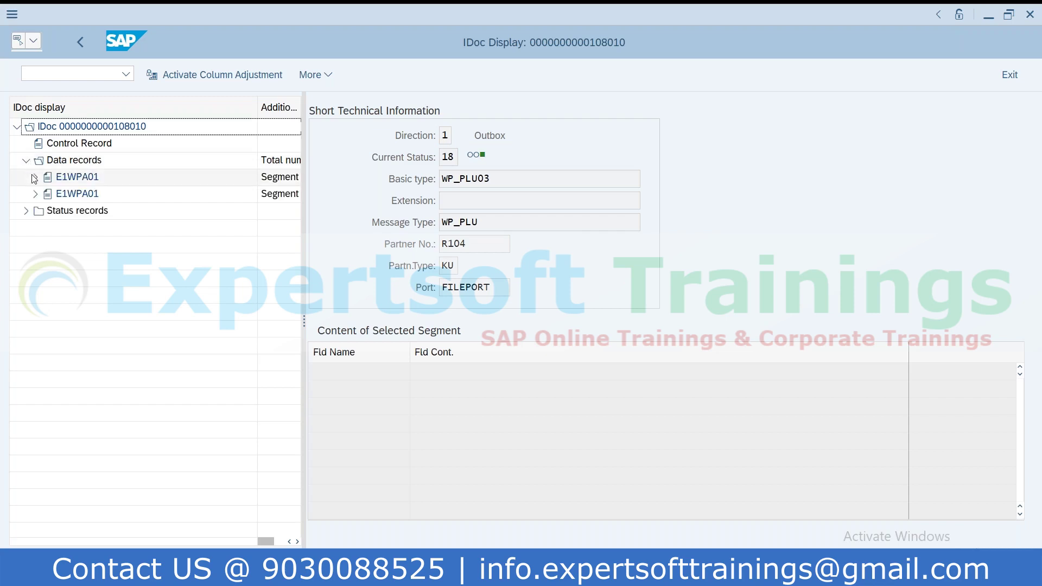
left_click(34, 177)
left_click(97, 196)
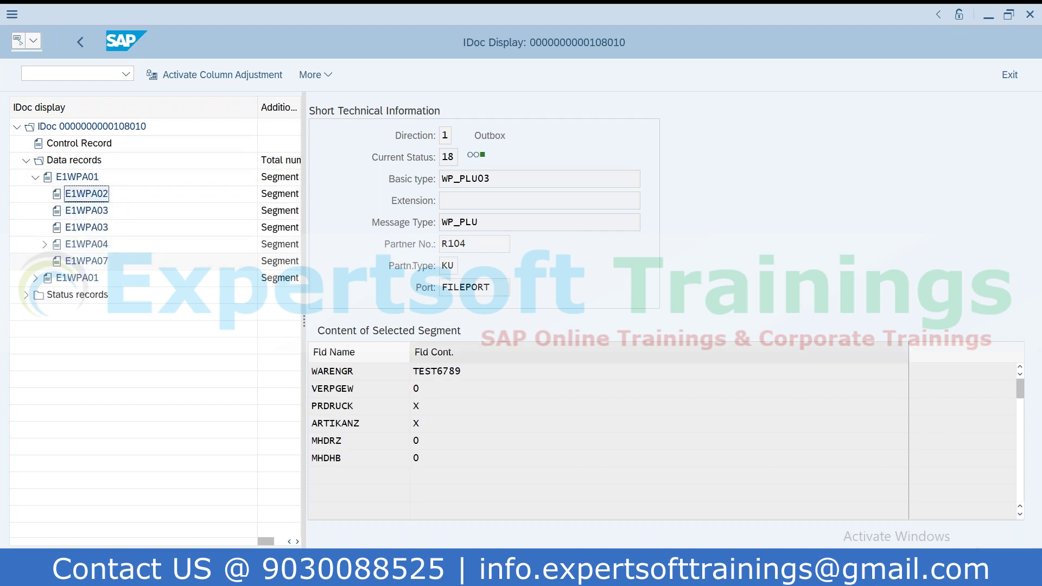
double_click(474, 371)
left_click(77, 177)
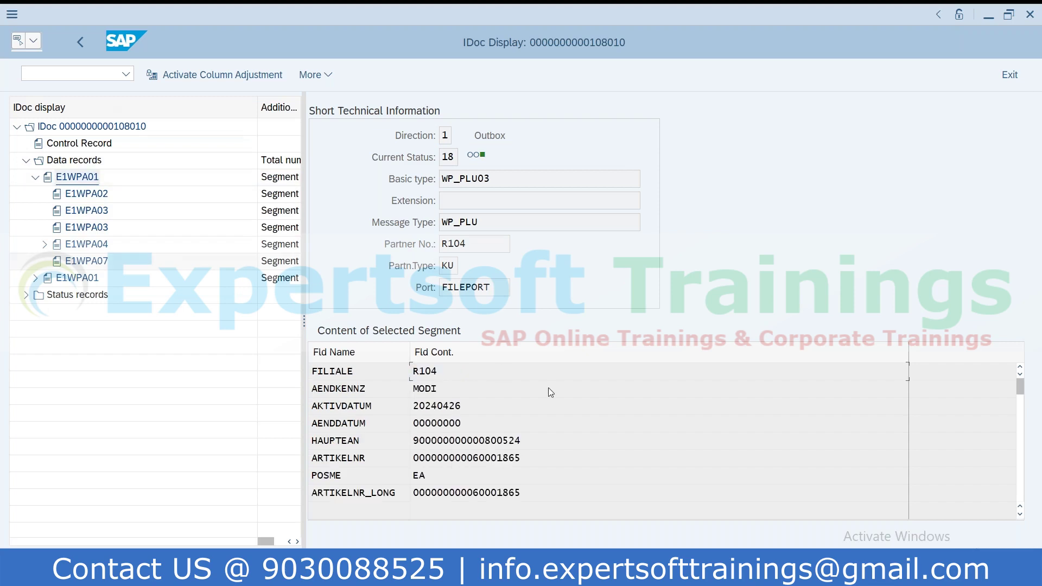
left_click_drag(534, 444, 391, 441)
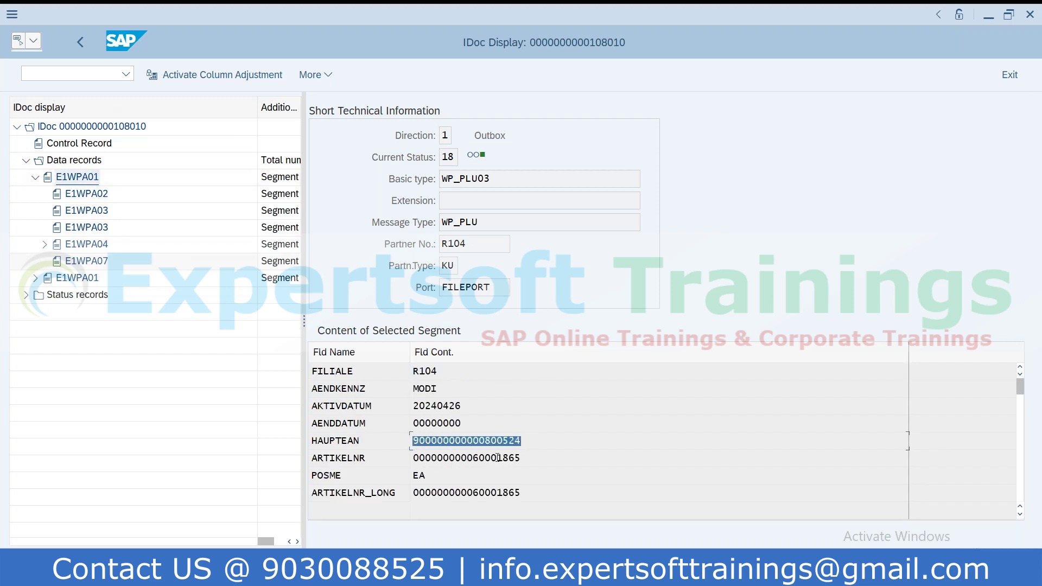
left_click_drag(529, 461, 411, 458)
Step: Examine the first E1WPA01 segment's subsegments E1WPA02, E1WPA03, E1WPA04 and E1WPA07 for material group, text, condition and tax data
left_click(87, 194)
left_click(87, 211)
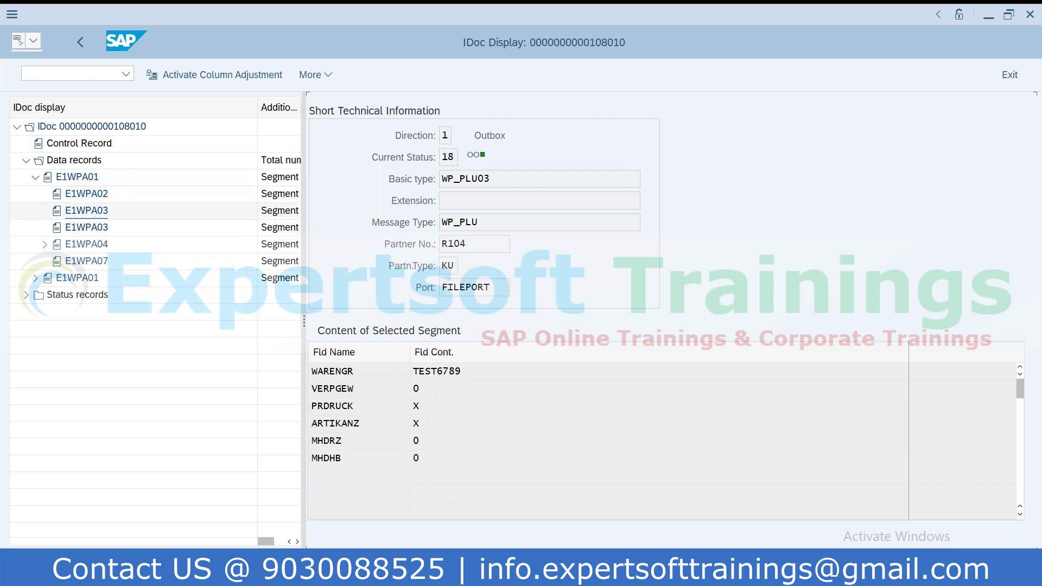
left_click_drag(517, 409, 412, 406)
left_click(87, 227)
left_click_drag(474, 412, 232, 400)
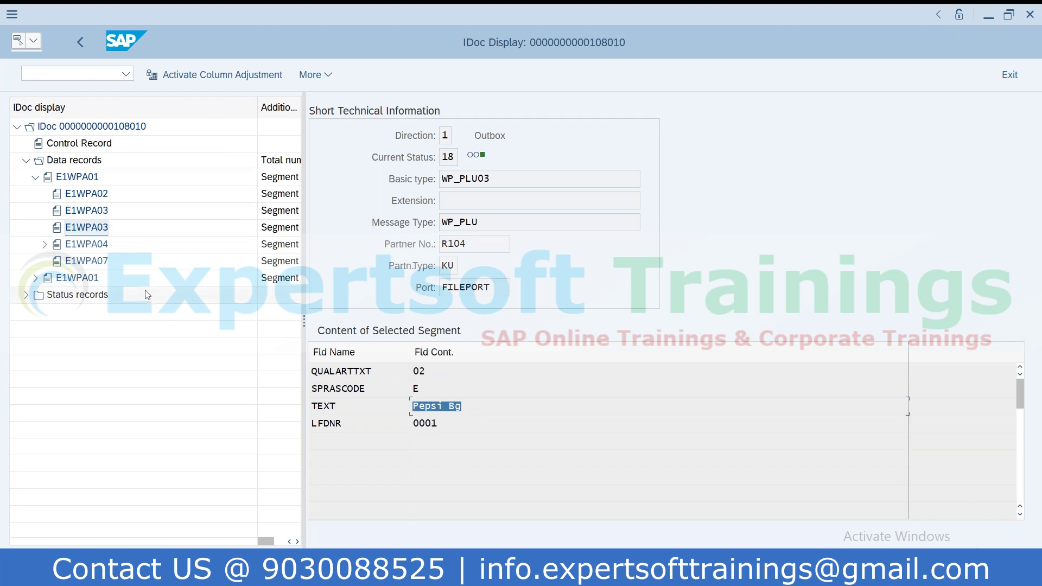
left_click(95, 244)
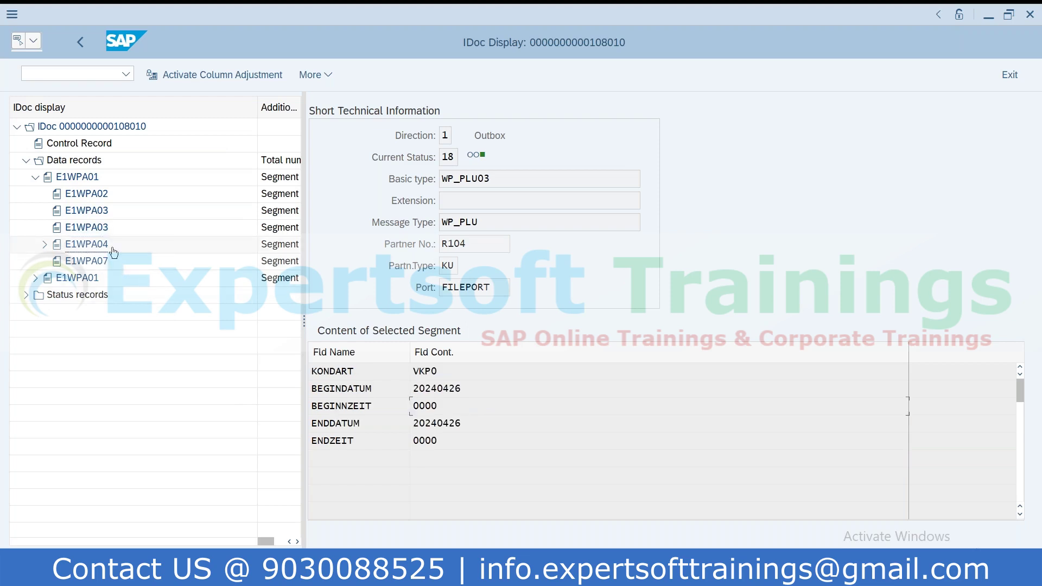
left_click(87, 262)
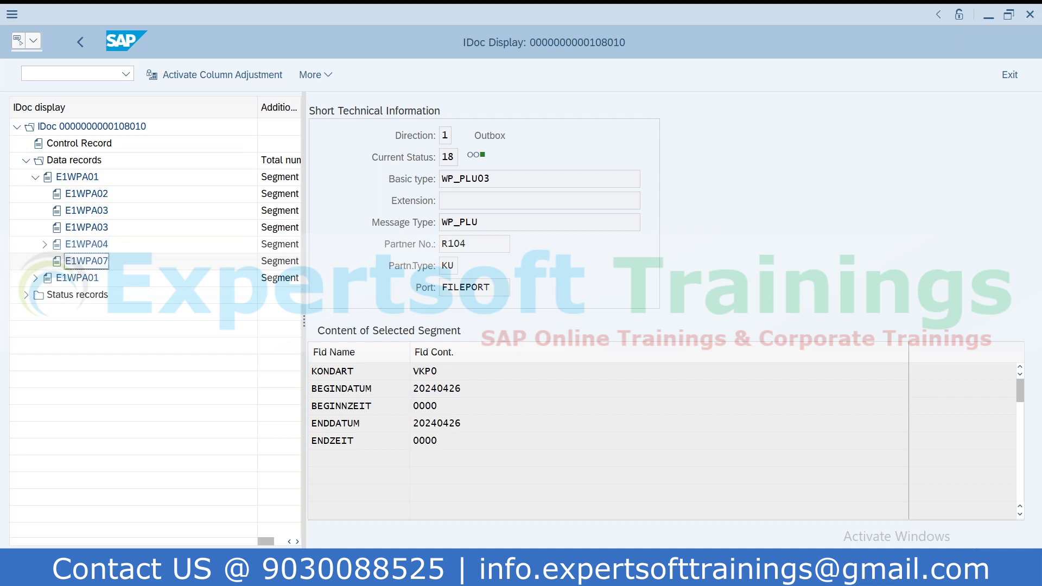
Step: Collapse the first E1WPA01 segment and inspect the second one's price conditions in its E1WPA04 and E1WPA05 subsegments
left_click(31, 276)
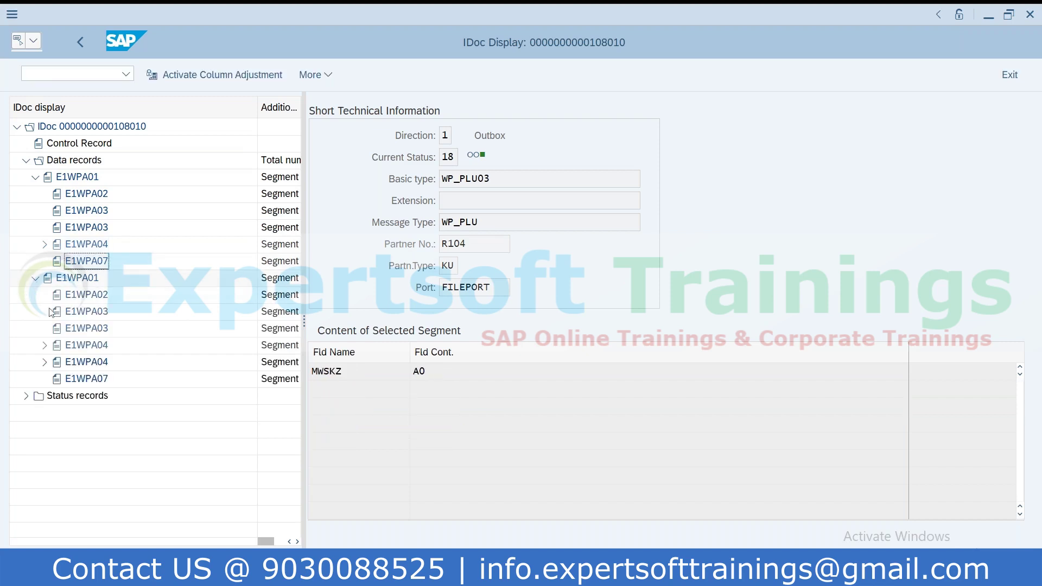
left_click(36, 177)
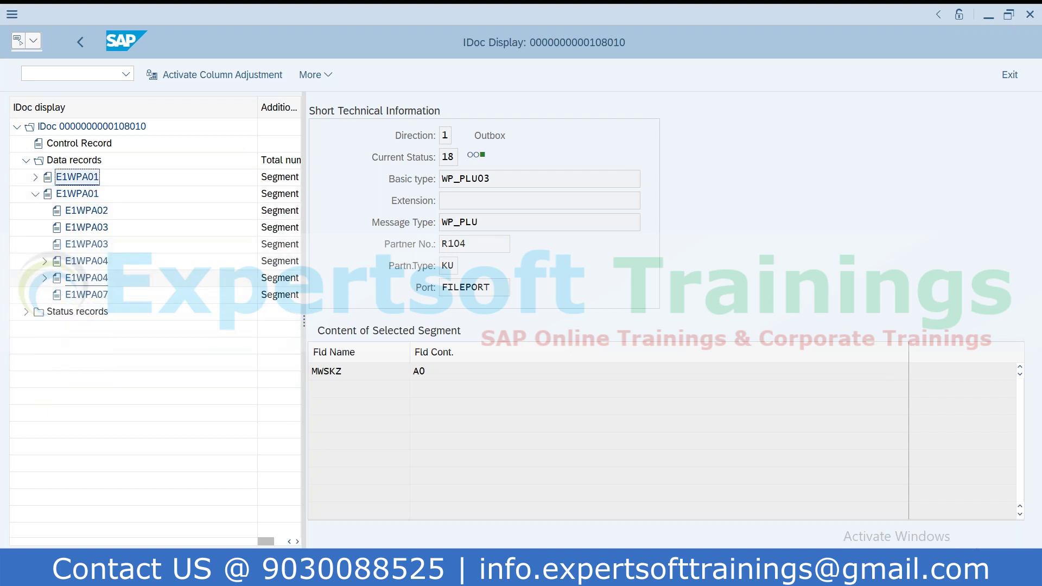
left_click(86, 277)
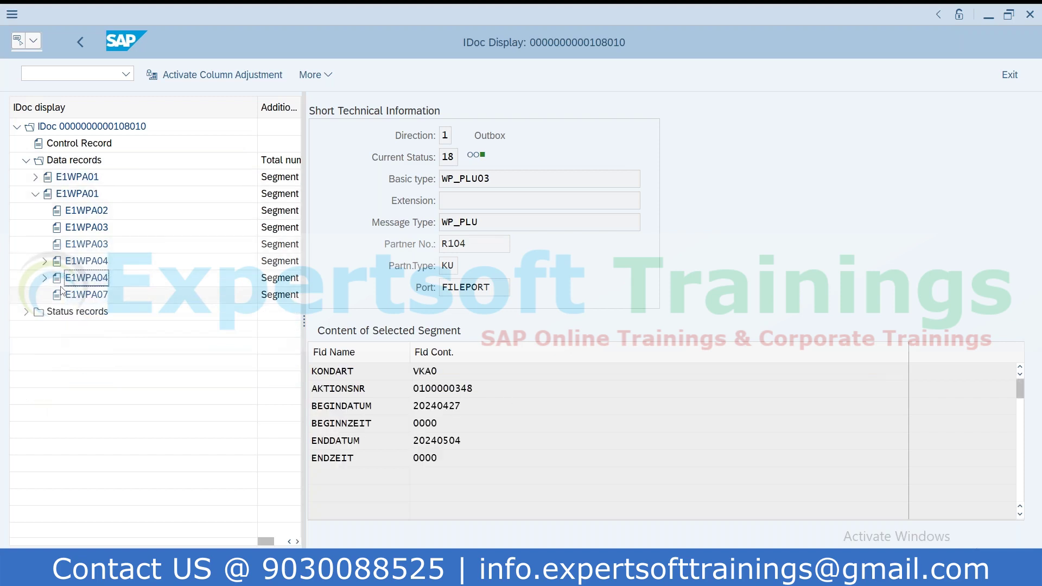
left_click(44, 278)
left_click(44, 261)
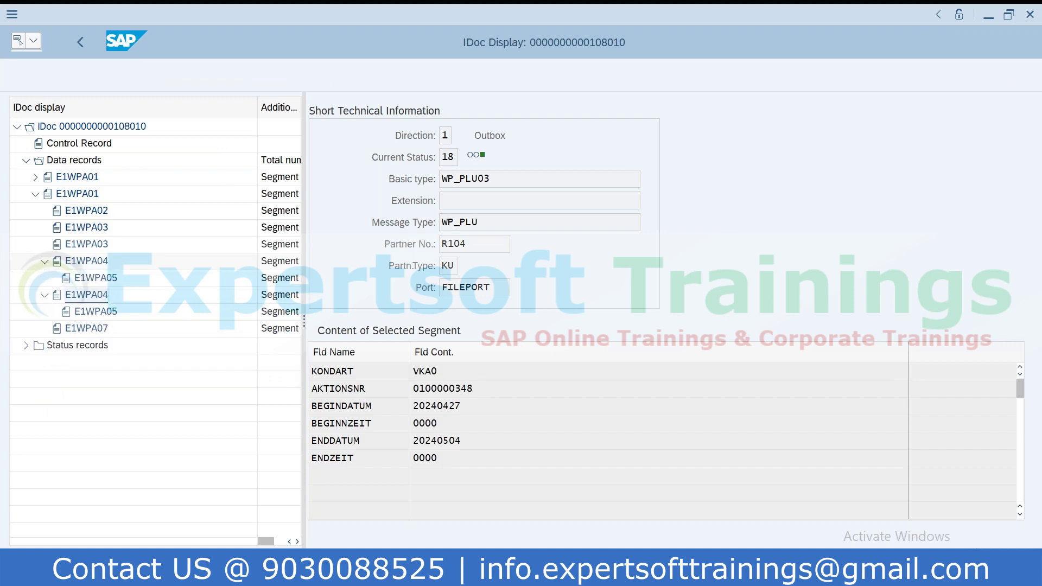
left_click(77, 277)
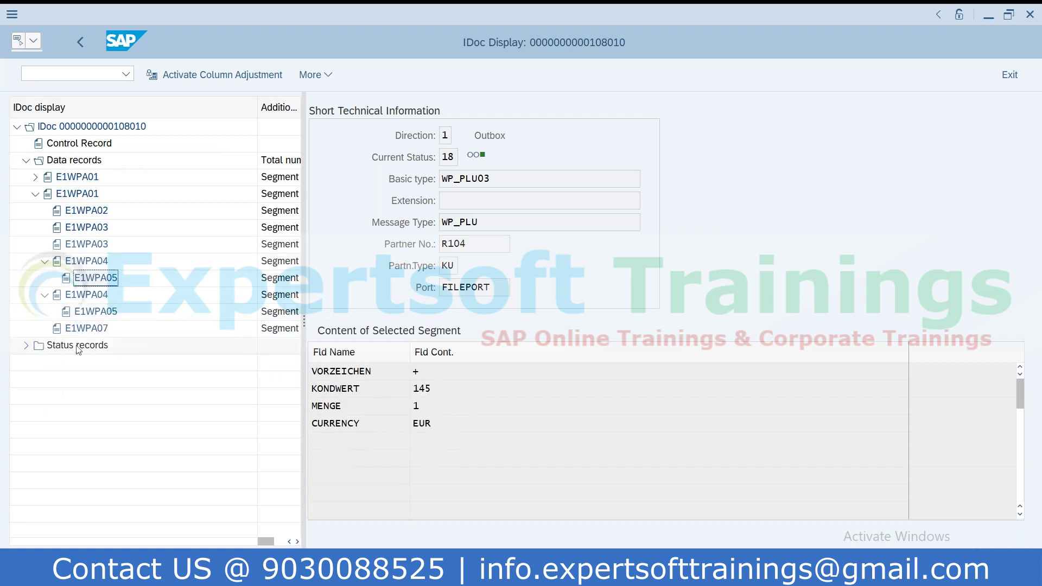
left_click(93, 313)
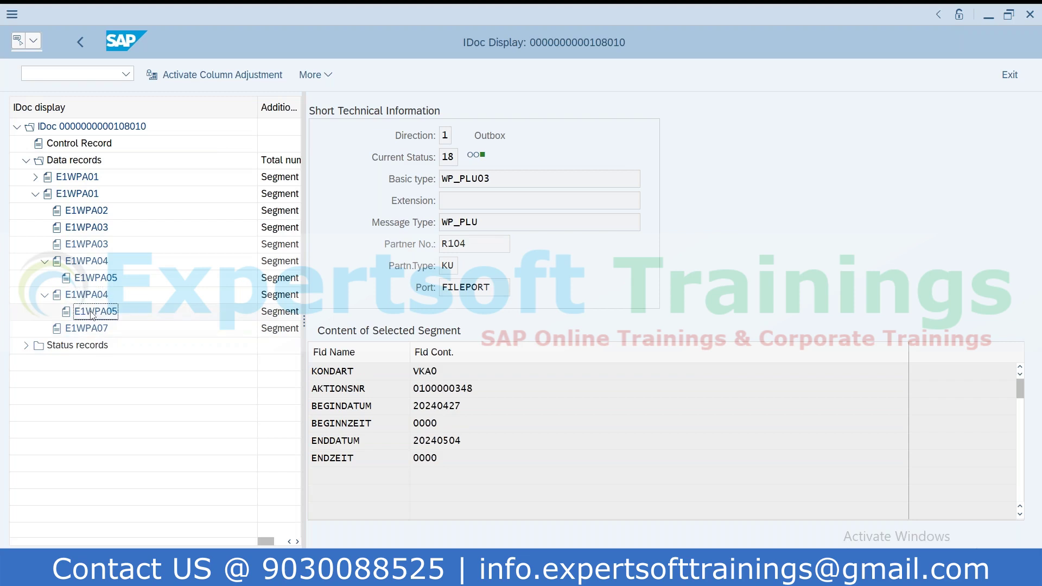
Step: Review the second E1WPA01 segment's text and material group subsegments, and exit the IDoc display back to SAP Easy Access
left_click(87, 210)
left_click(86, 244)
left_click(88, 229)
left_click(89, 247)
left_click(92, 278)
left_click(87, 244)
left_click(93, 227)
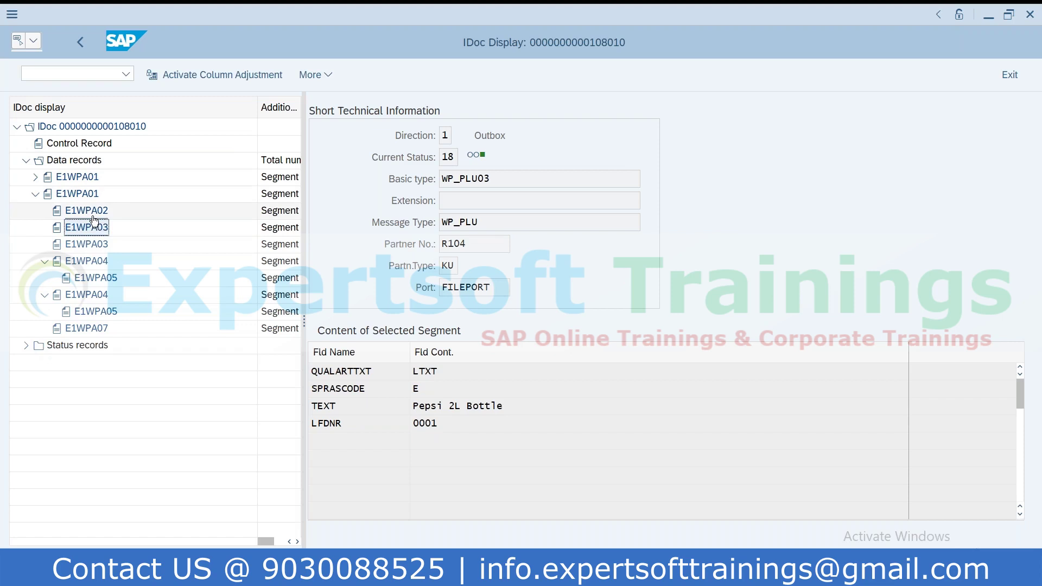
left_click(91, 212)
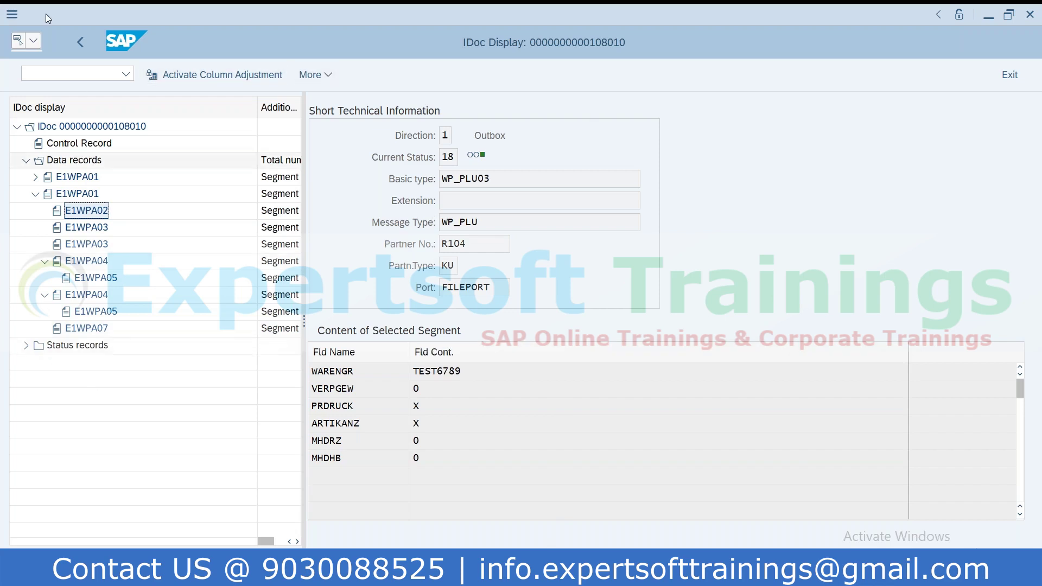
left_click(87, 39)
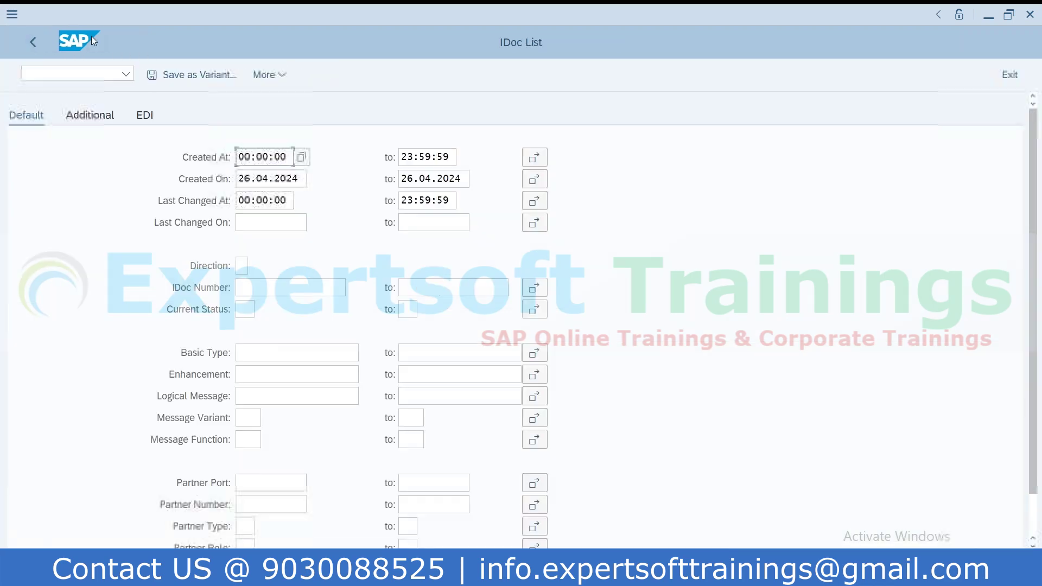
left_click(30, 41)
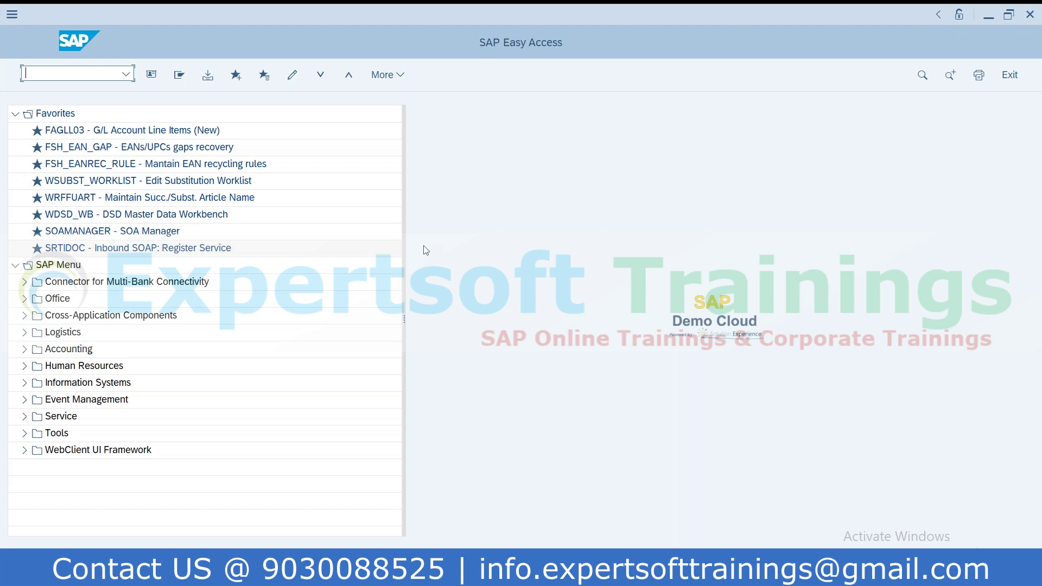
Step: In transaction CL01, create class STORE-GRP12 of class type 030 with the description STORE-GRP12 and save it
type("cl01")
key("Return")
type("12")
left_click_drag(229, 117, 6, 103)
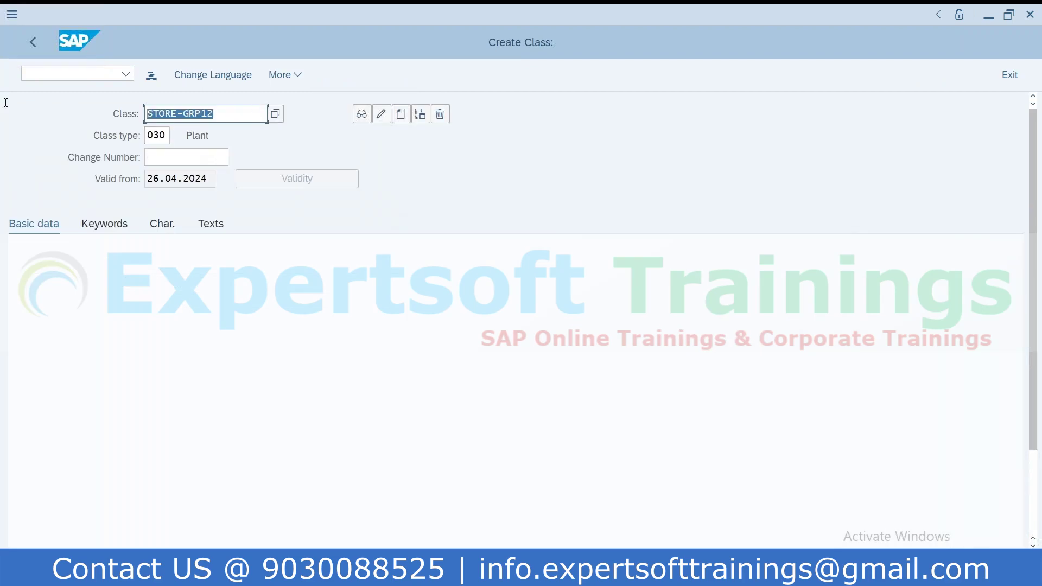
left_click(148, 114)
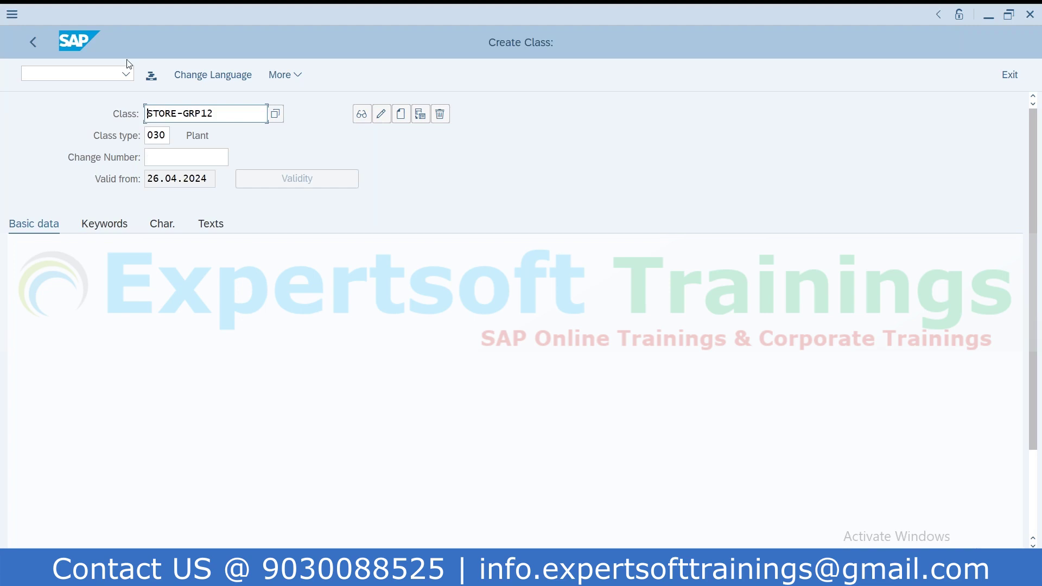
left_click(130, 75)
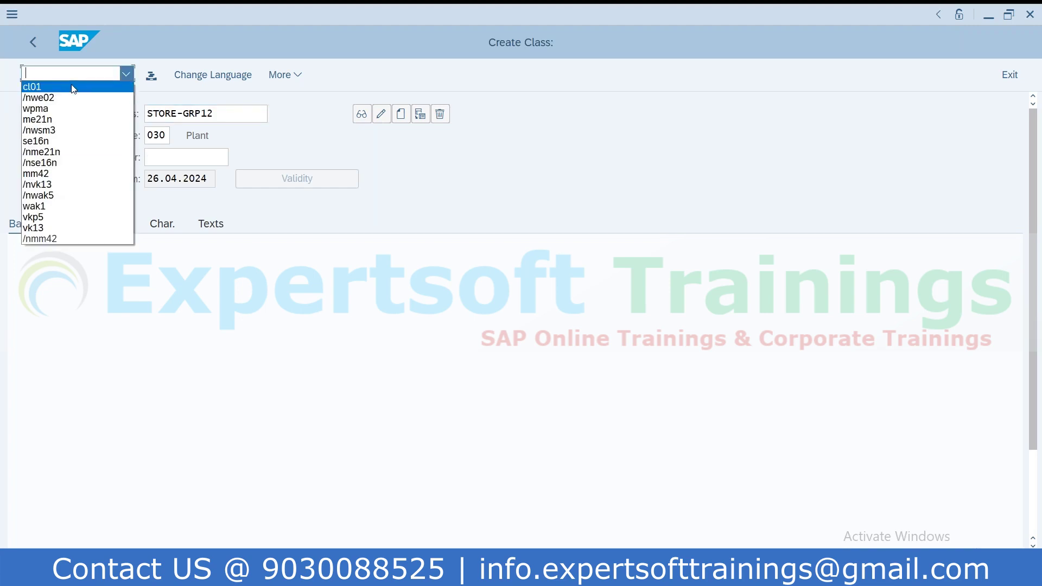
left_click(468, 184)
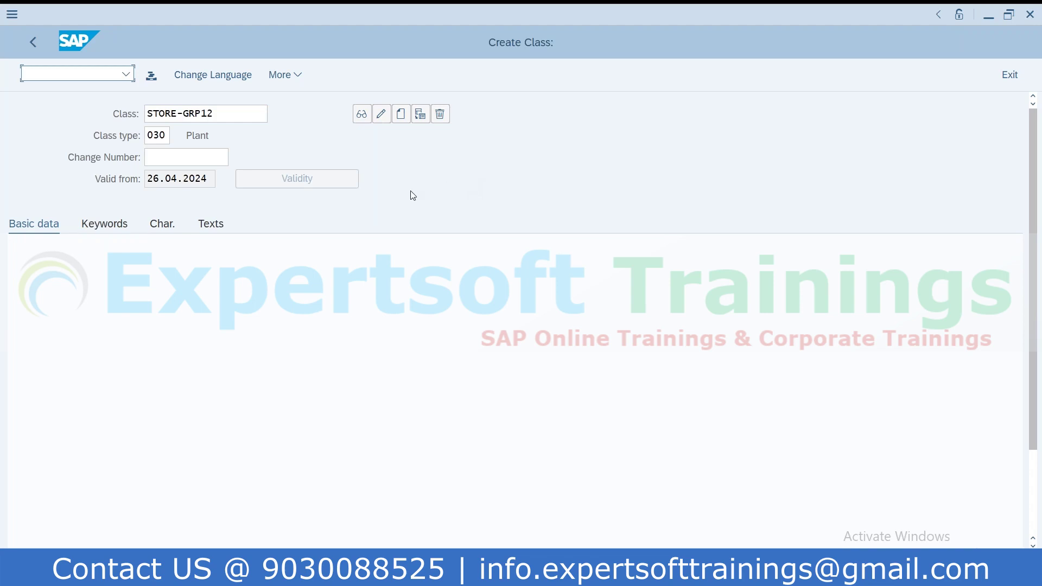
key("Return")
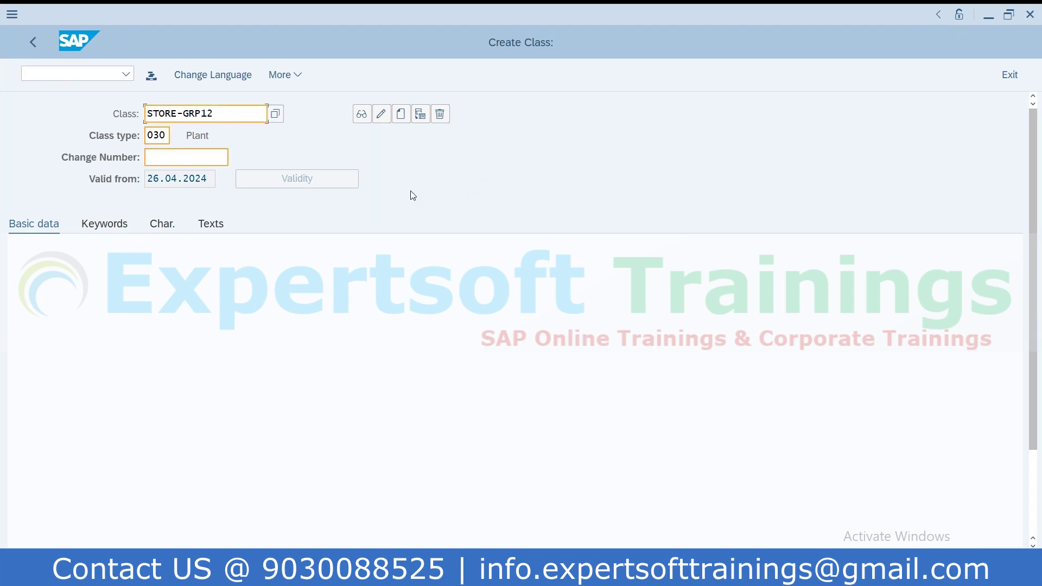
key("Return")
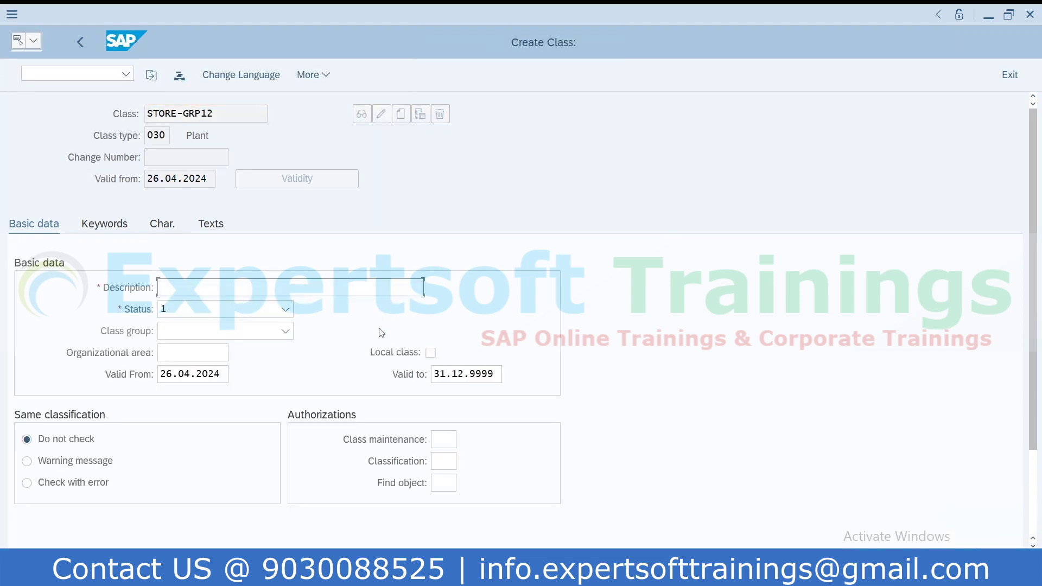
type("STORE-GRP12")
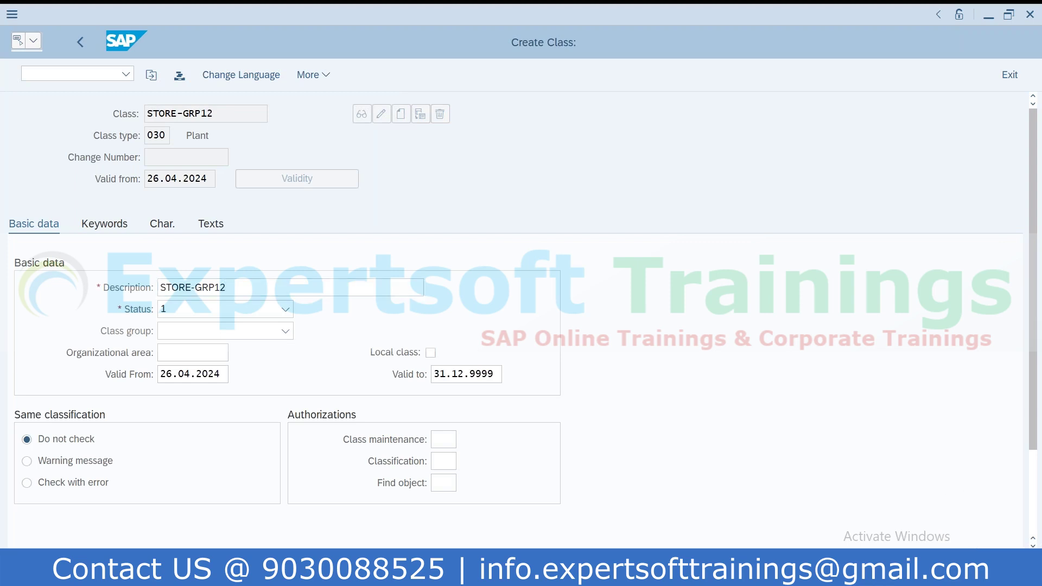
key("ctrl+s")
Step: In transaction CL24N, start new assignments to class STORE-GRP12 with the object type Class
left_click(108, 76)
type("/ncl24n")
key("Return")
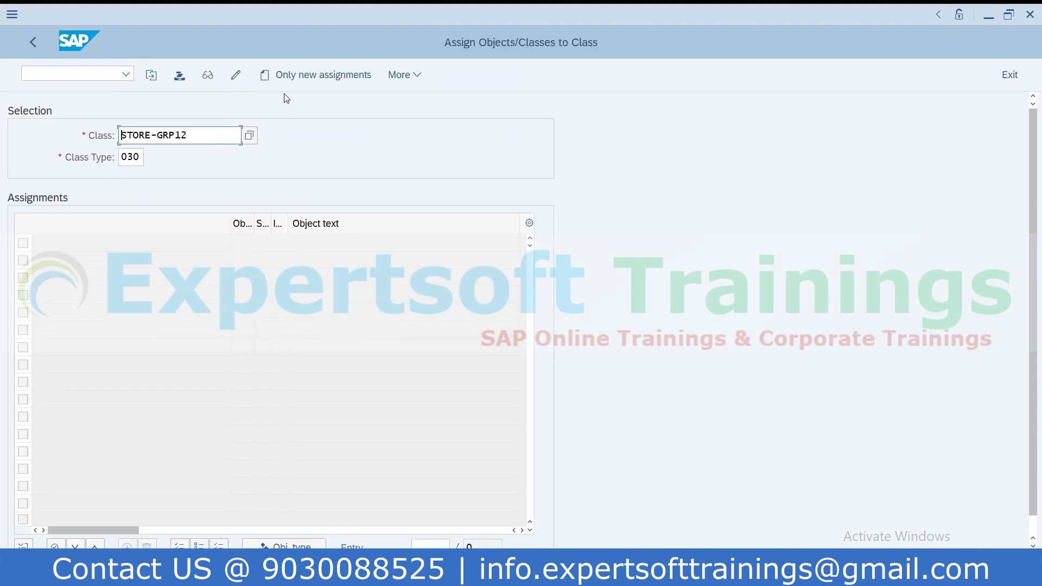
left_click(295, 77)
left_click(230, 363)
left_click(471, 451)
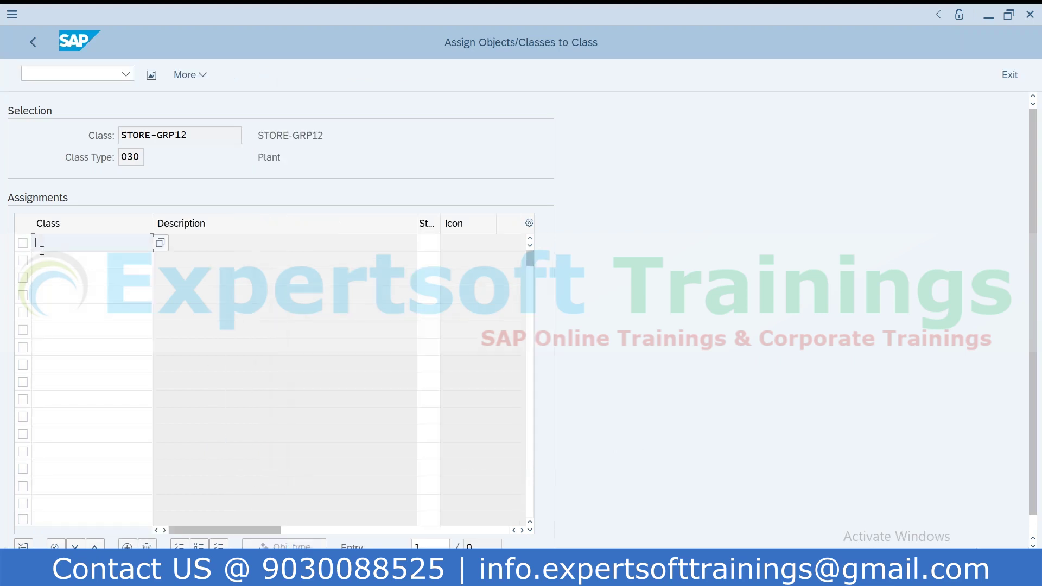
Step: Try to assign R104 and R105 as classes, change the first entry to R103, and abandon the assignment
type("R104")
left_click(63, 262)
type("R105")
key("Return")
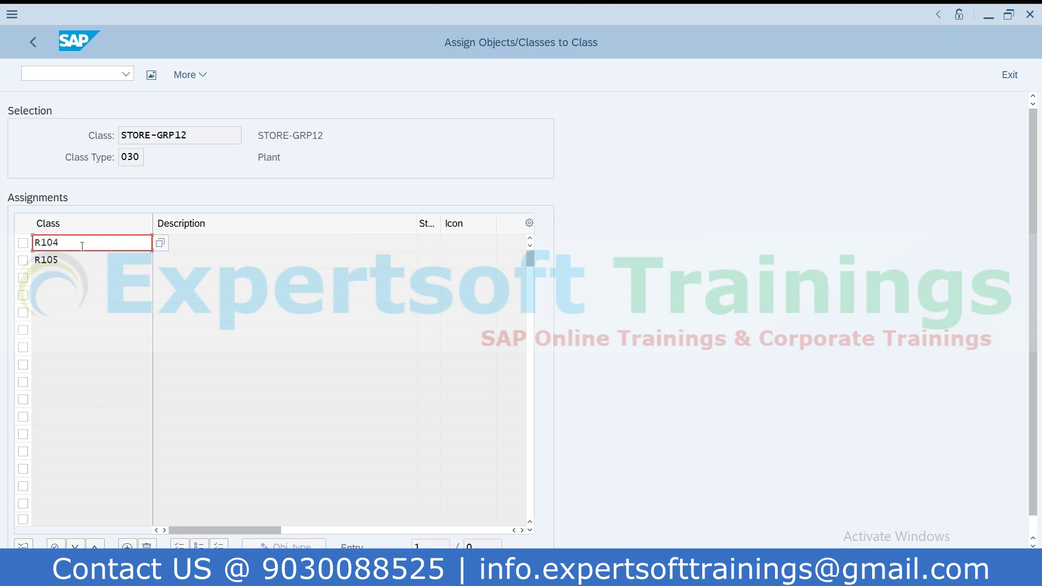
key("BackSpace")
type("3")
left_click(82, 74)
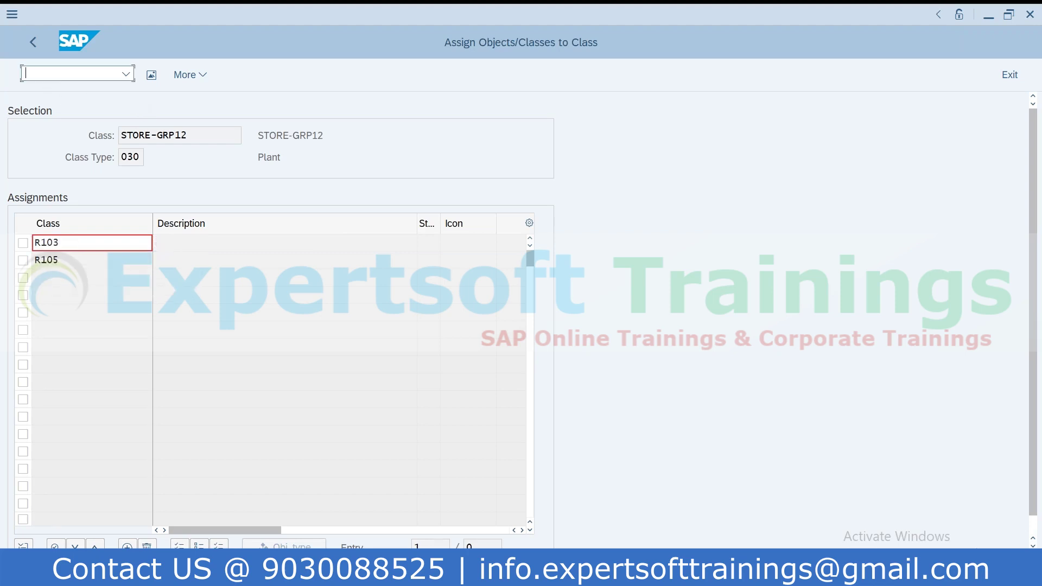
type("/ncl-4")
key("Return")
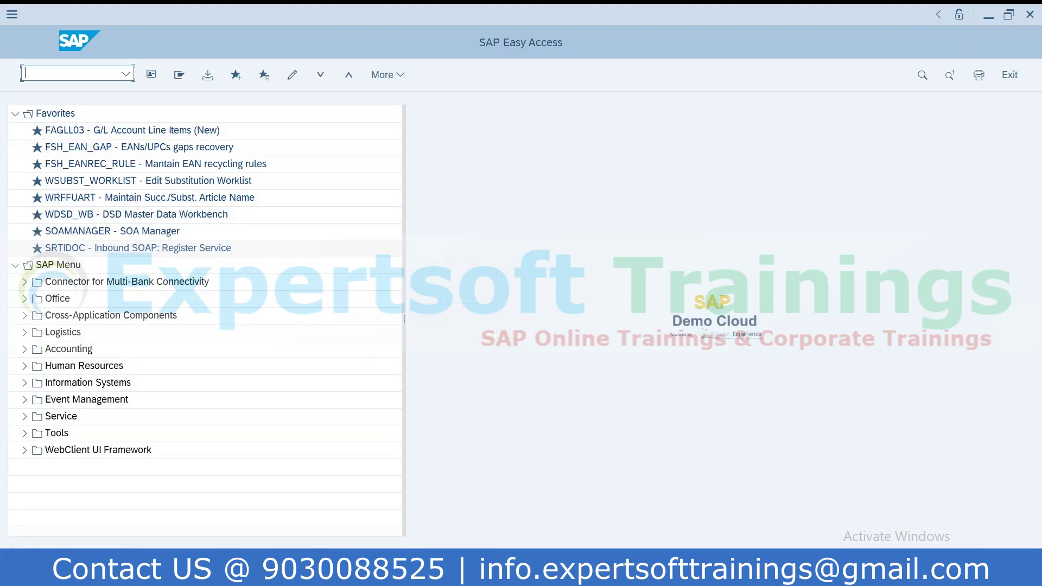
Step: In transaction CL24N, start new assignments to class STORE-GRP12 with the object type Plant
type("cl24n")
key("Return")
left_click(331, 71)
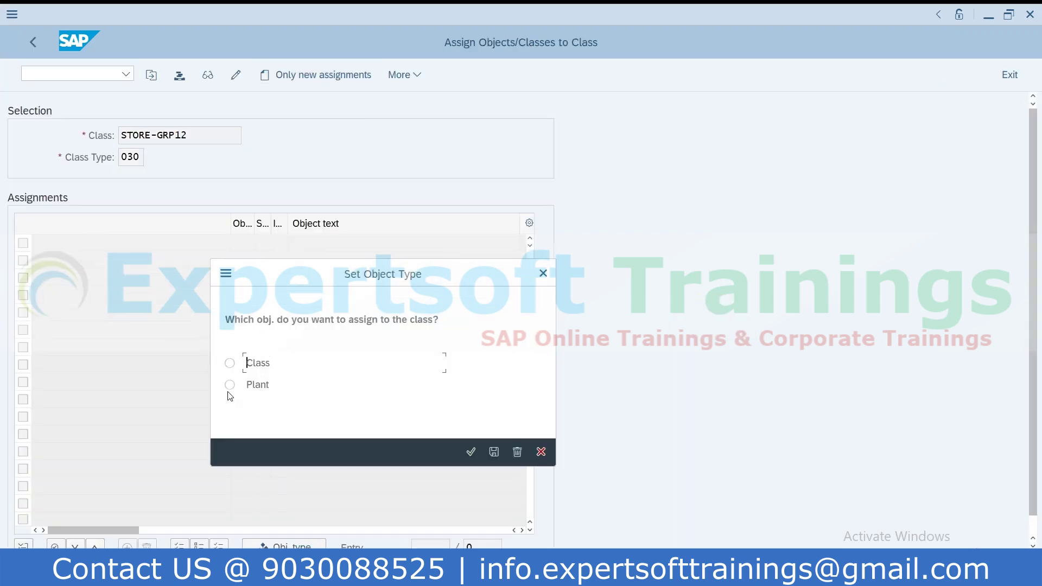
left_click(232, 391)
key("Return")
Step: Assign plants R104 and R105 to class STORE-GRP12, save the assignments, and return to SAP Easy Access
type("R104")
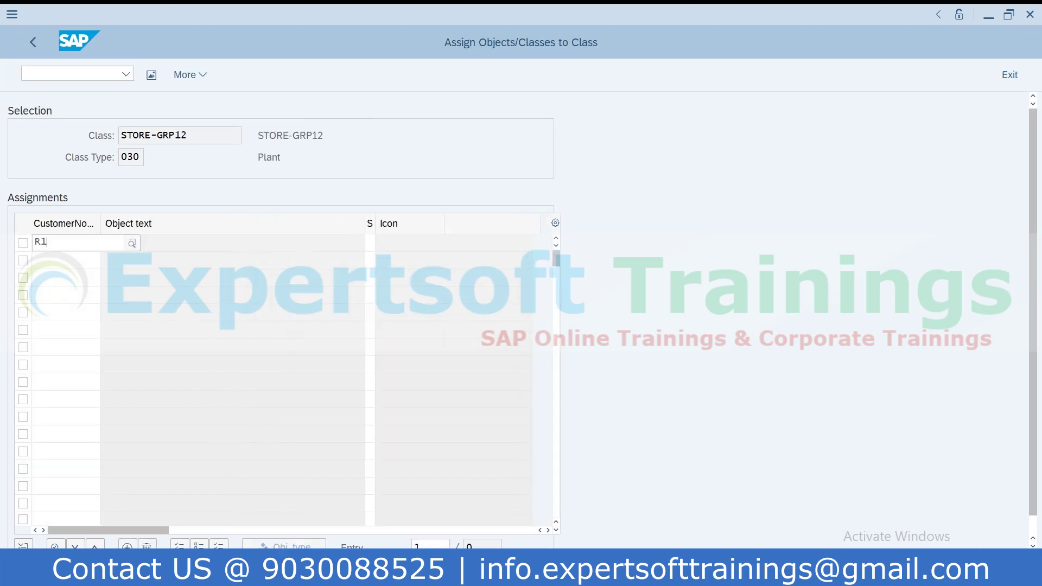
left_click(46, 257)
type("R105")
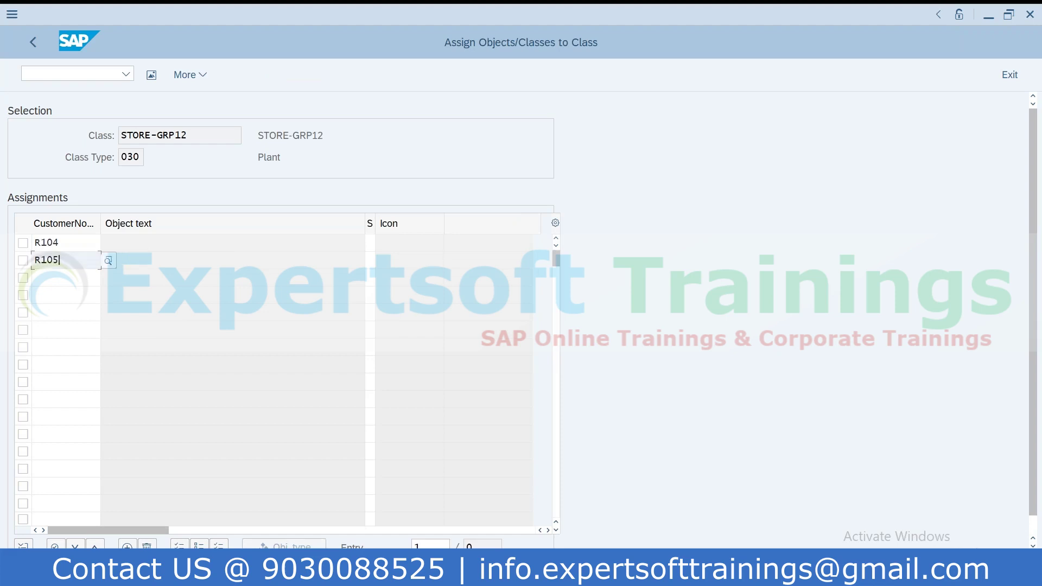
key("Return")
left_click(973, 564)
left_click_drag(194, 137, 121, 136)
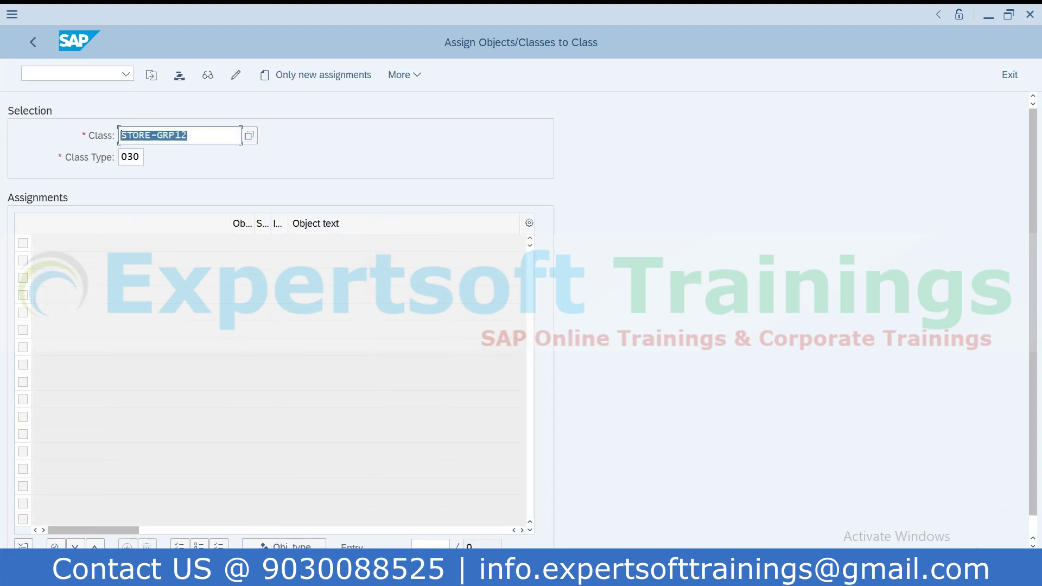
left_click(34, 43)
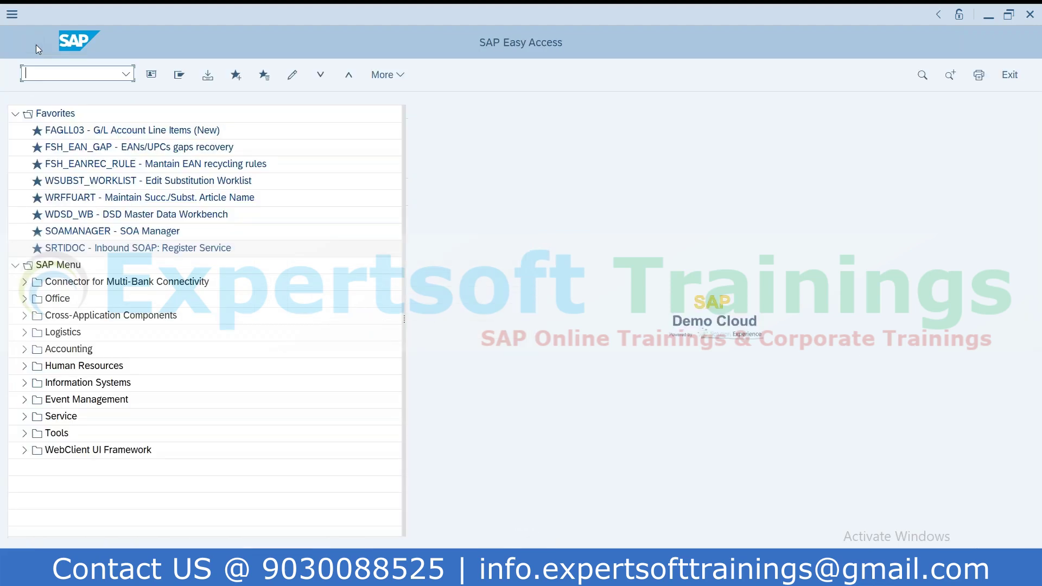
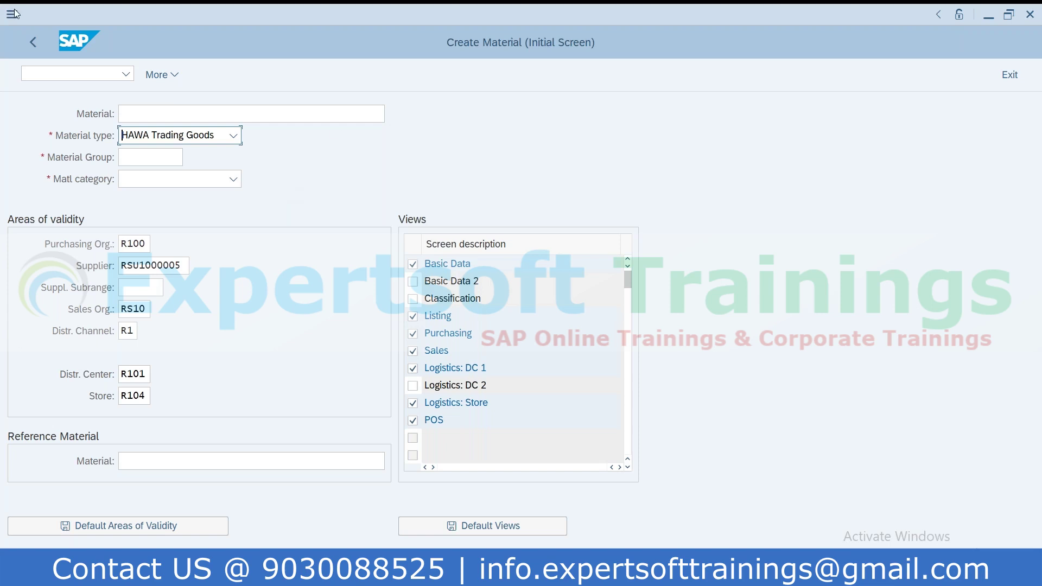
Step: In a new session, open transaction WG21 and start creating material group HR_CARE7
left_click(82, 74)
type("/owg21")
key("Return")
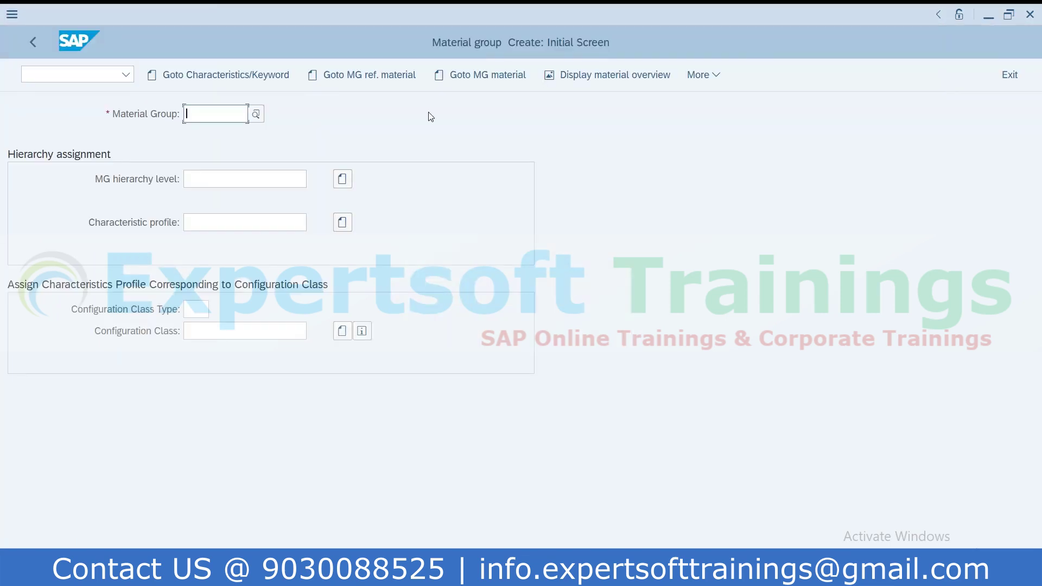
type("HR_CARe")
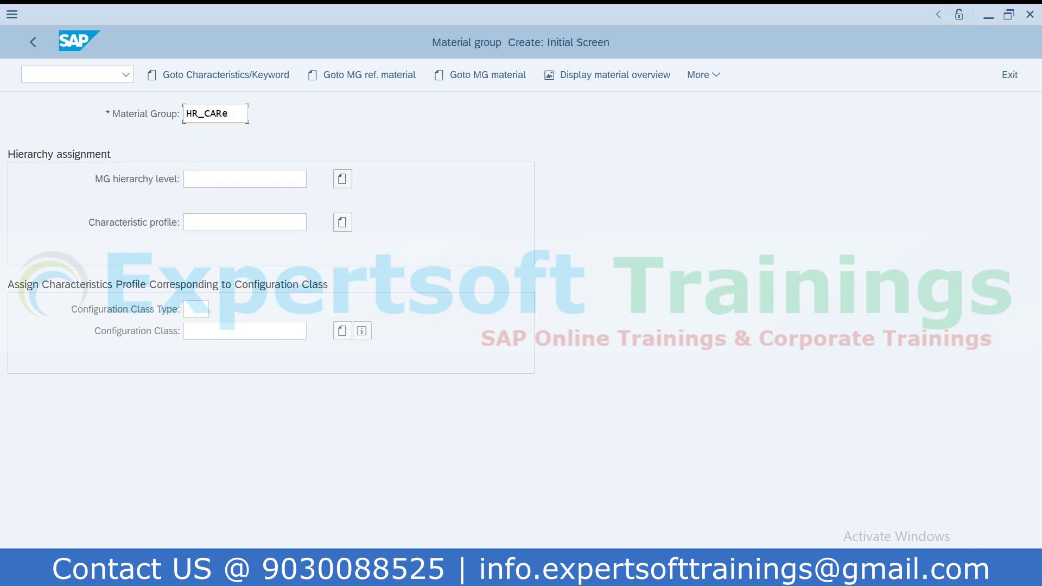
key("Return")
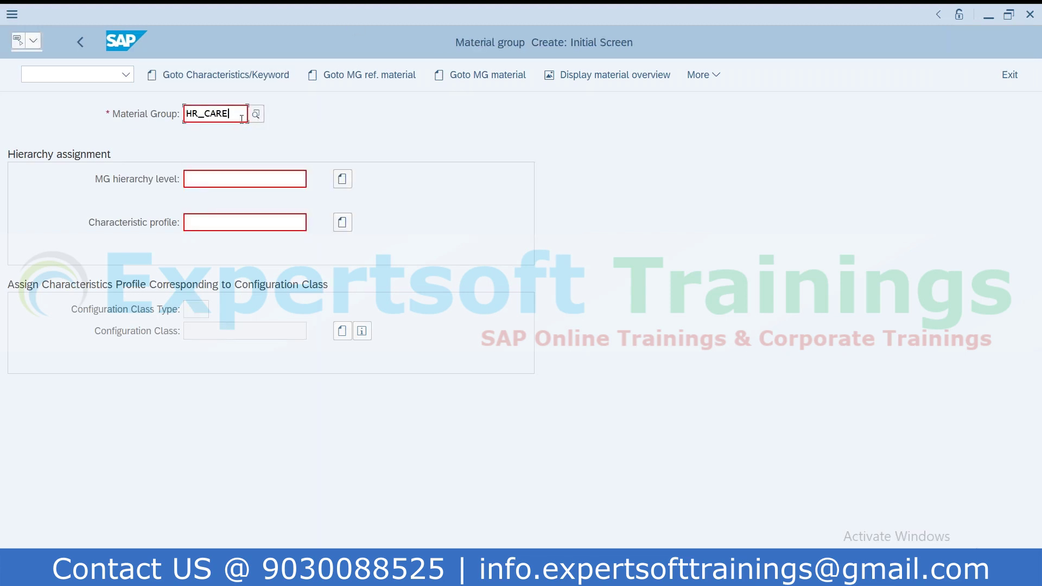
type("7")
key("Return")
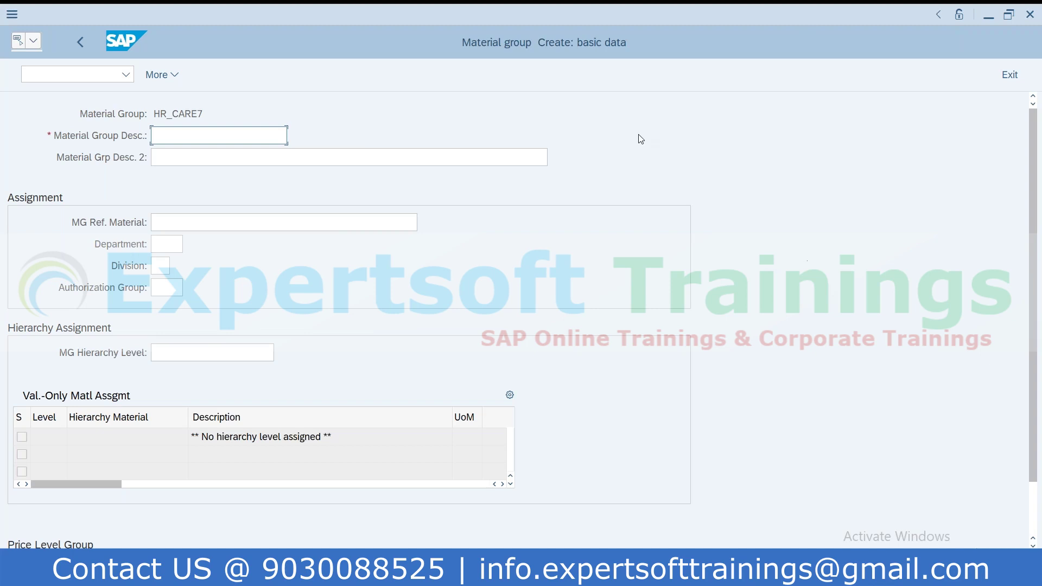
Step: Give material group HR_CARE7 the description HR_CARE7, save it, and leave the transaction
left_click_drag(206, 113, 102, 101)
key("ctrl+c")
left_click(257, 131)
key("ctrl+v")
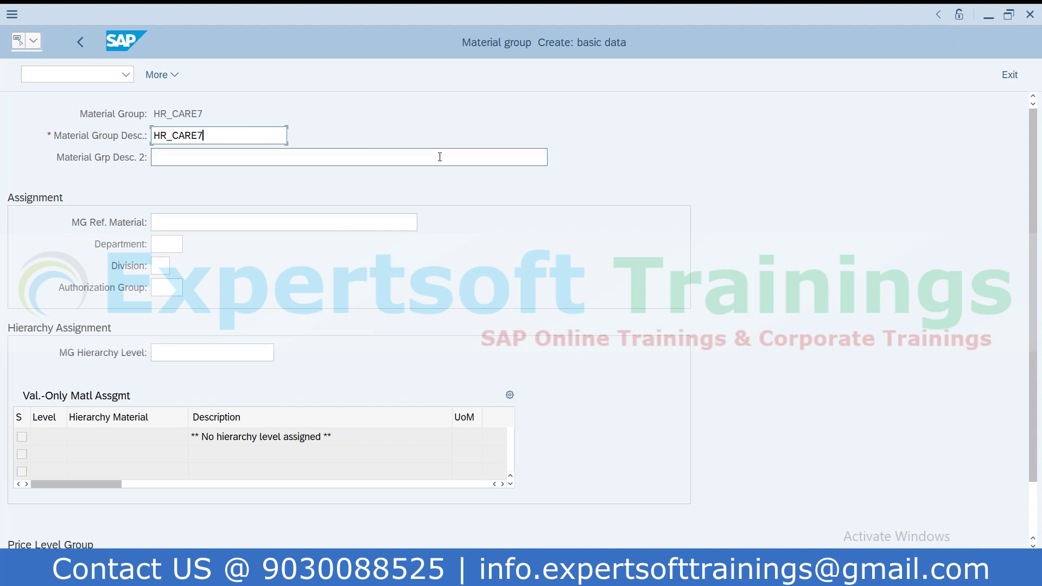
left_click(807, 55)
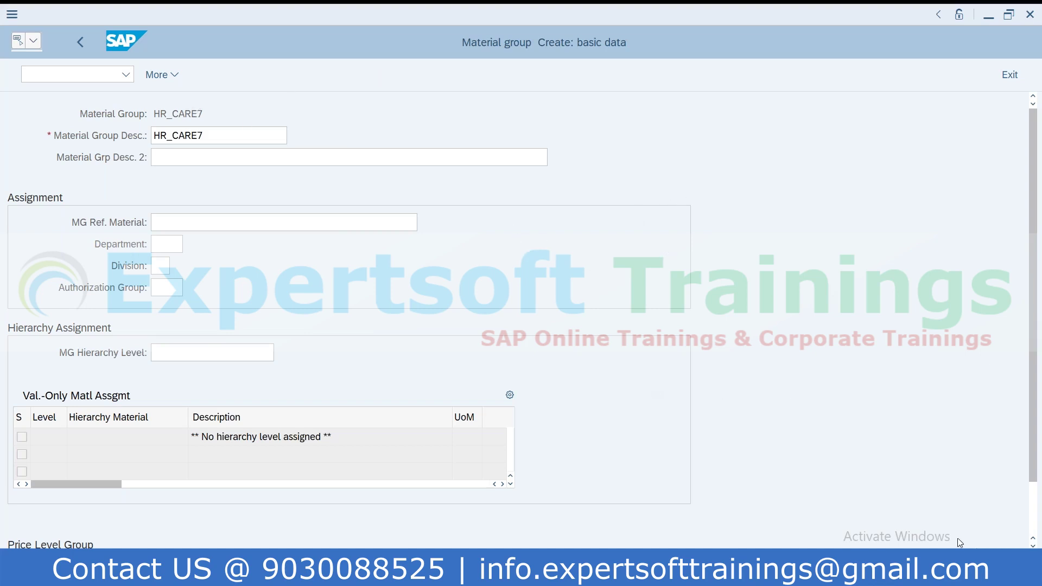
left_click(977, 568)
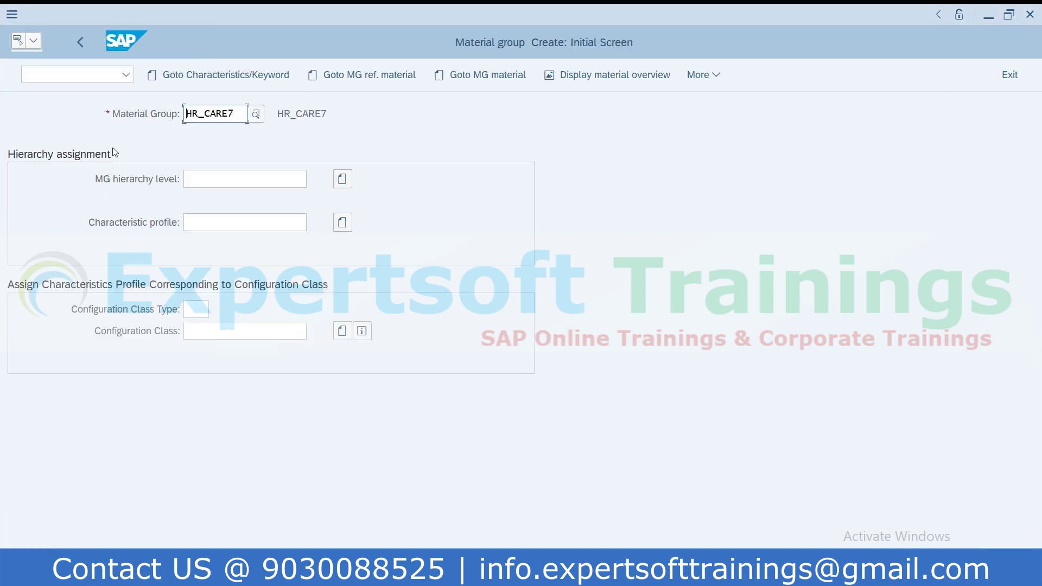
left_click_drag(236, 114, 101, 104)
left_click(82, 42)
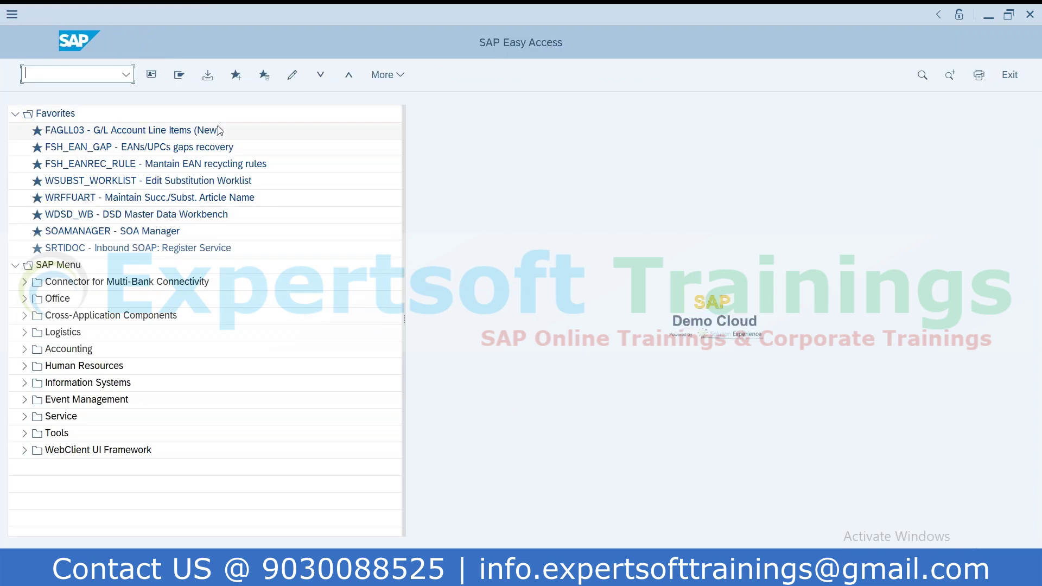
Step: Return to the Create Material session, enter material group HR_CARE7, and view the available material categories without choosing one
key("alt+Tab")
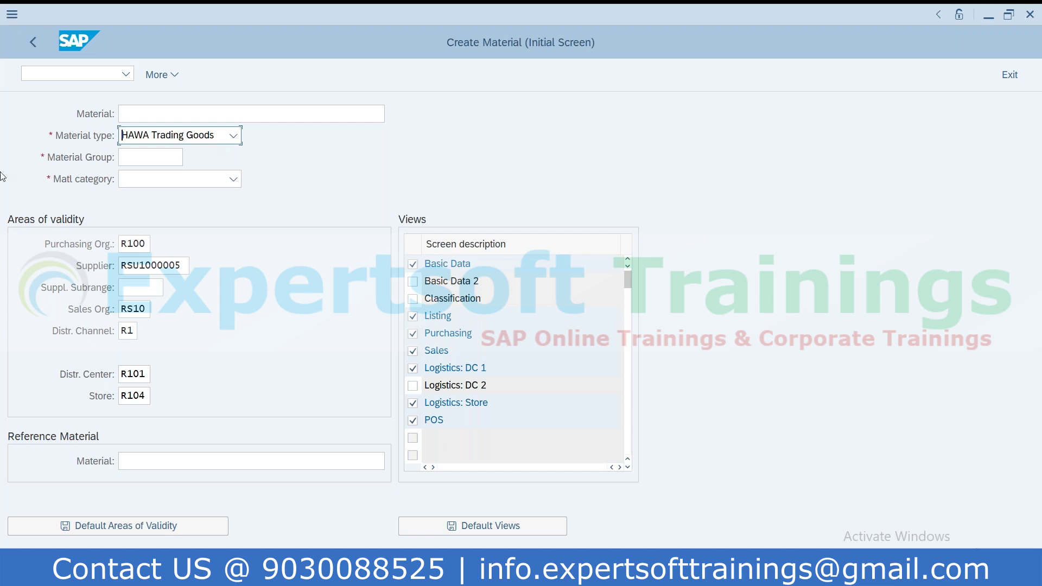
left_click(169, 159)
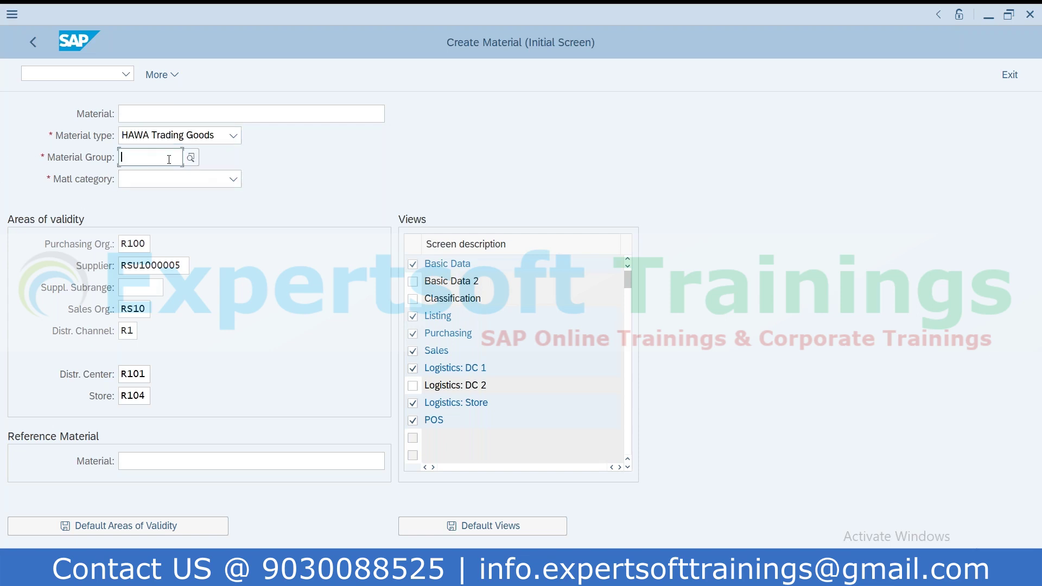
type("HR_CARE7")
left_click(236, 183)
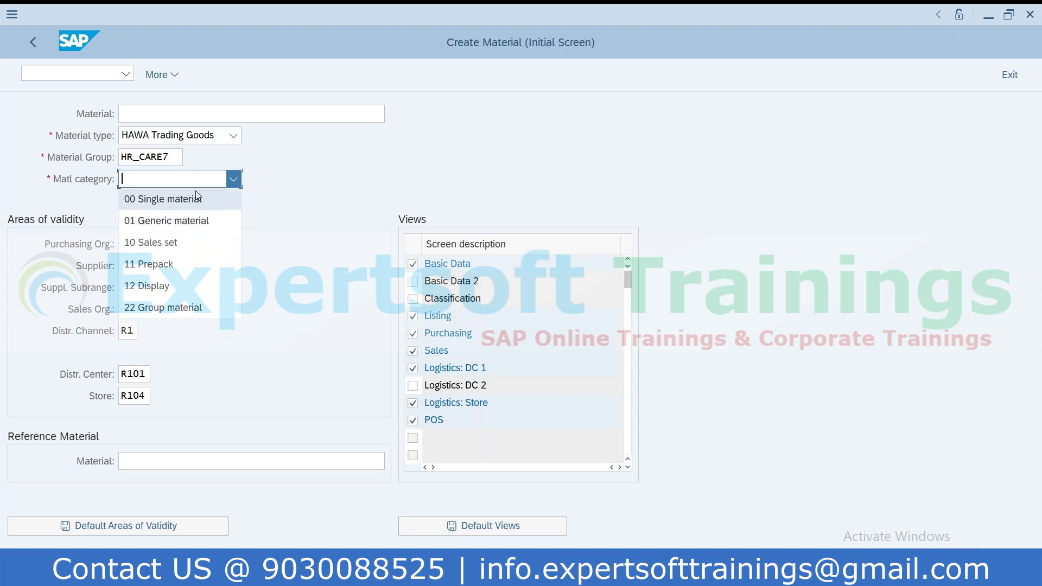
left_click(475, 129)
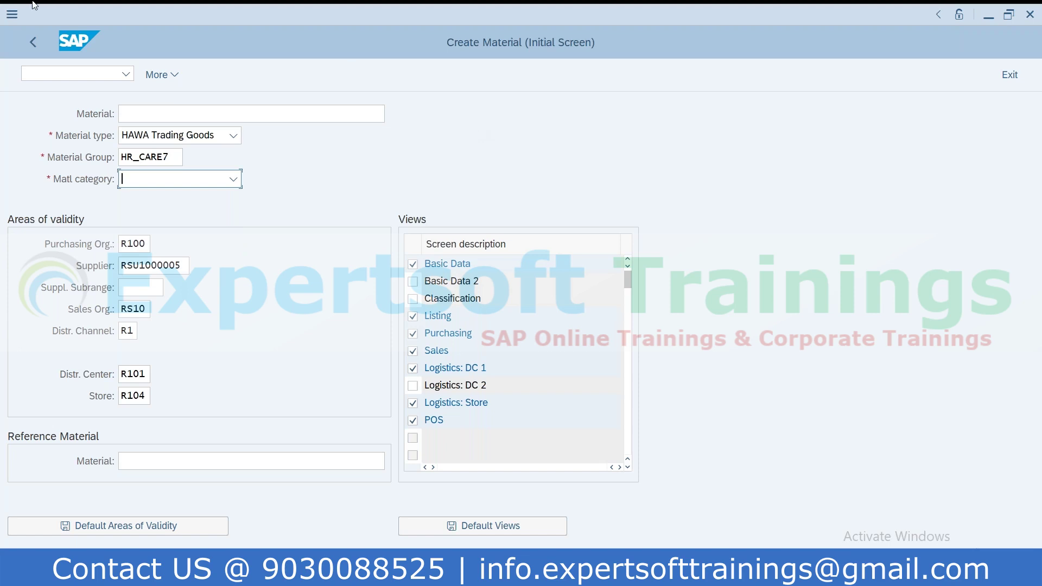
left_click(83, 73)
type("/")
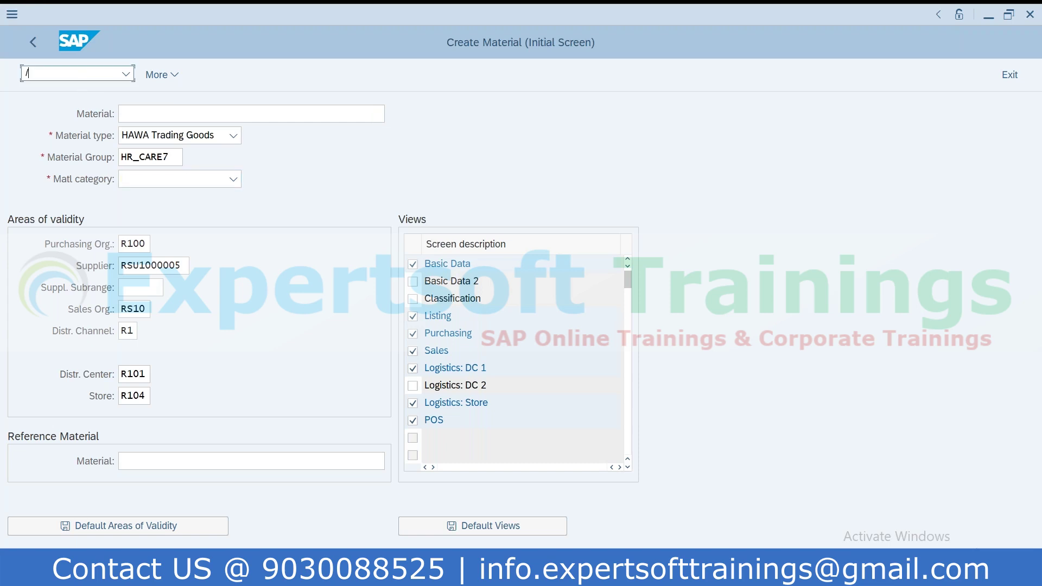
type("omm01")
key("Return")
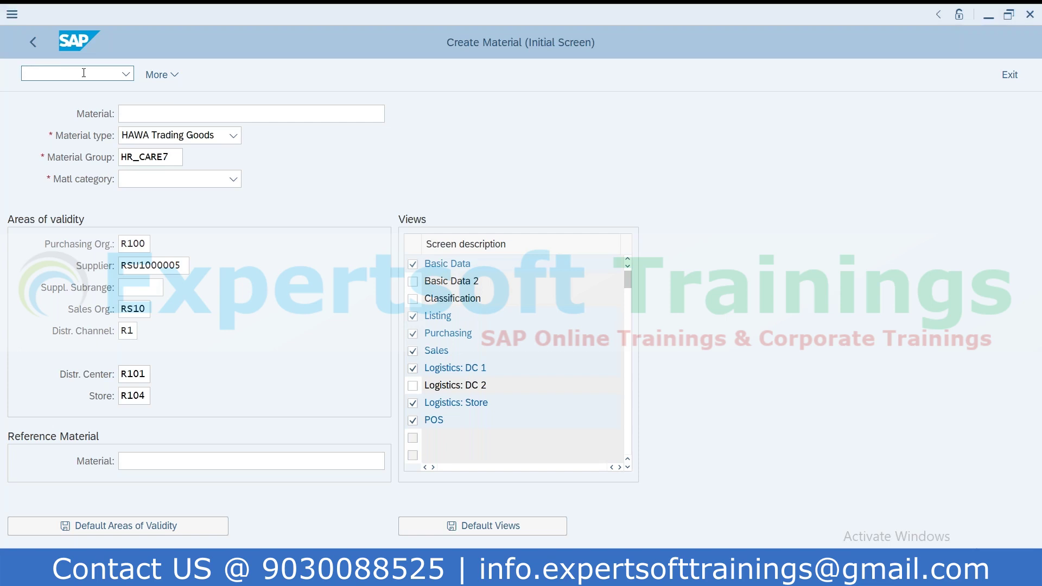
left_click(35, 44)
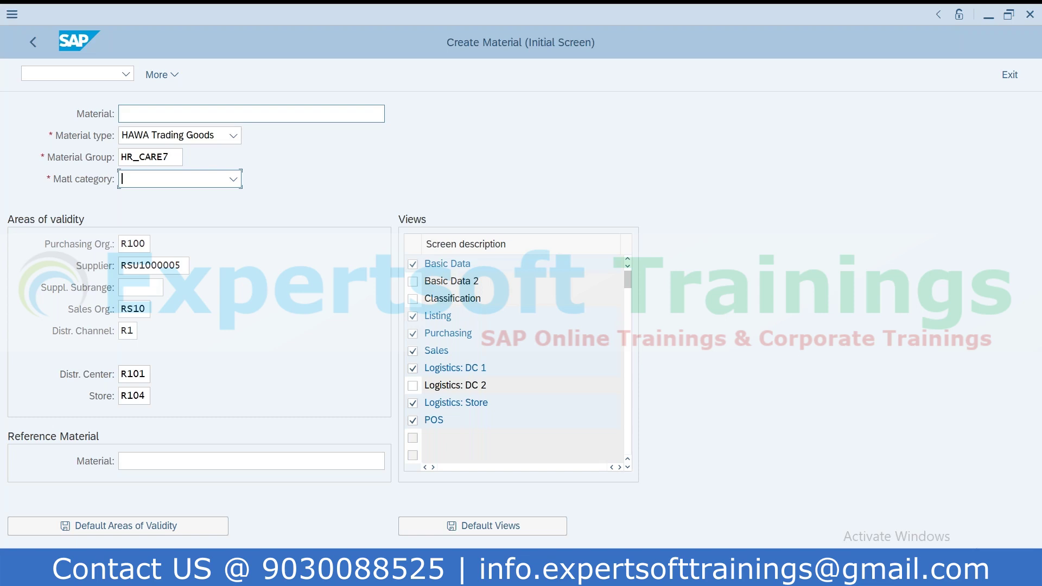
Step: In a new session, open material group HR_CARE7 for changing in transaction WG22
left_click(75, 75)
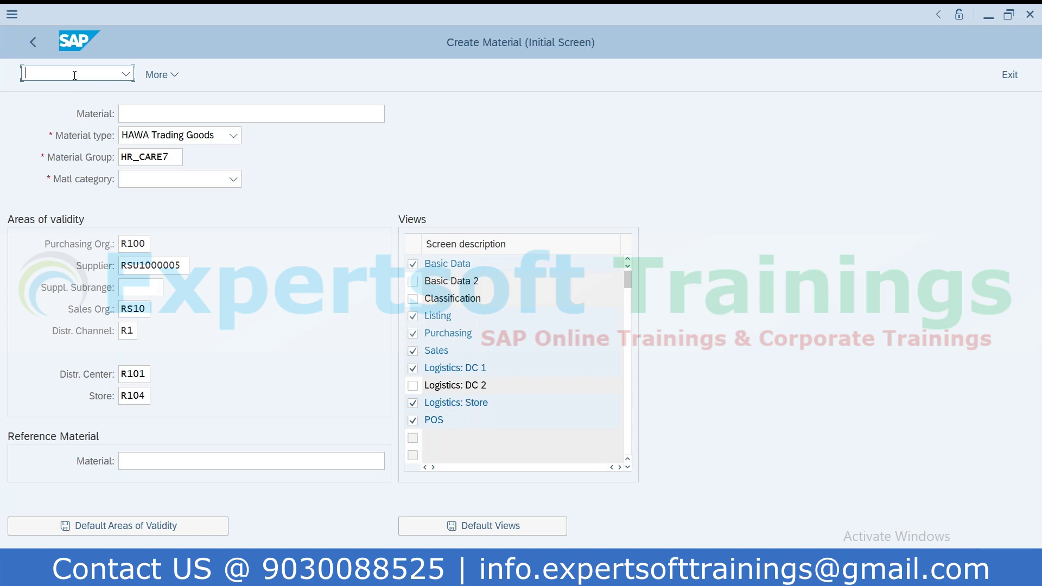
type("/pwg22")
key("BackSpace")
key("BackSpace")
key("BackSpace")
key("BackSpace")
key("BackSpace")
type("opwg22")
key("Return")
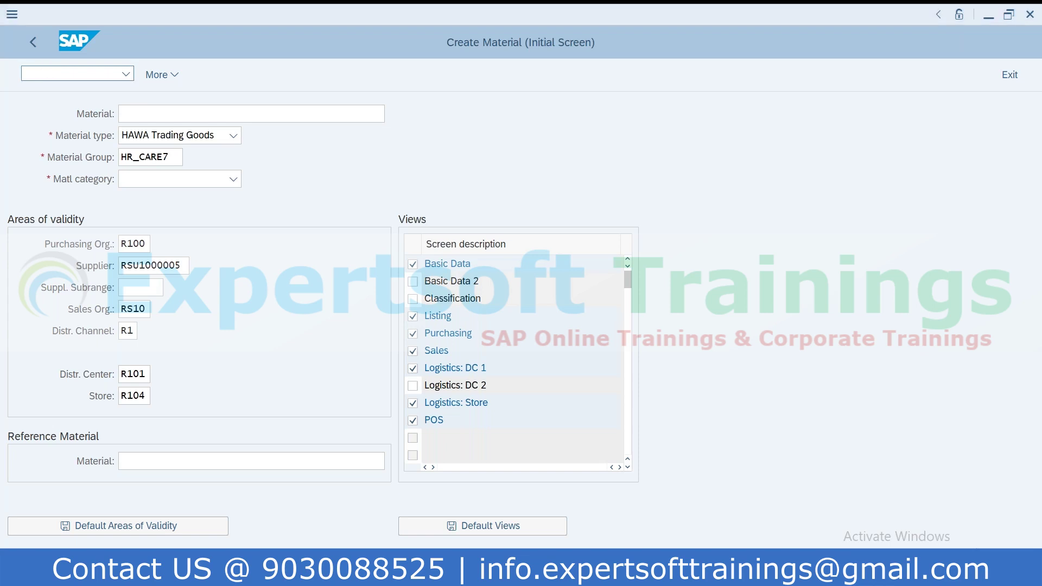
key("Return")
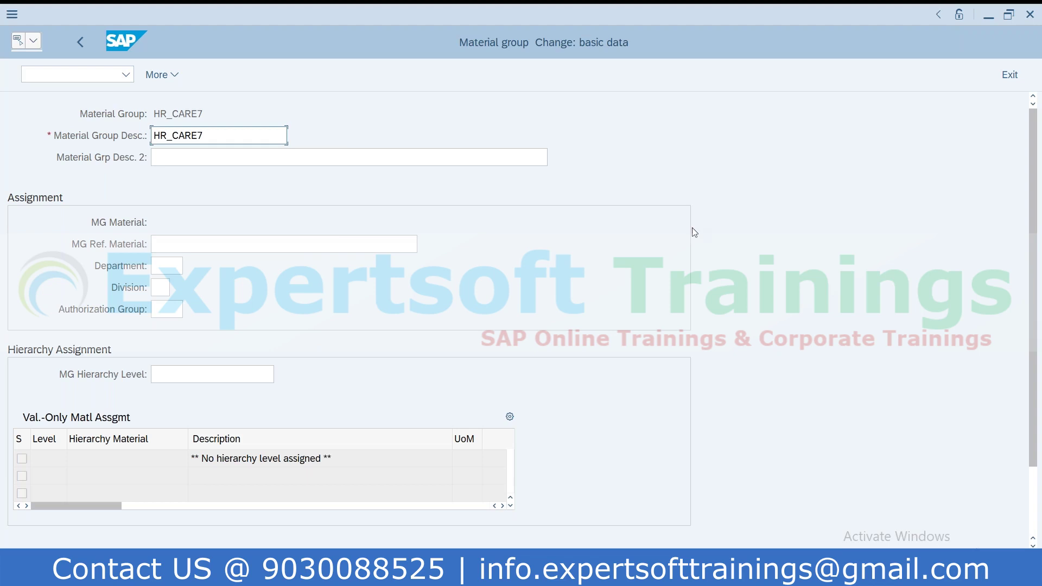
Step: Compare the MG Ref. Material assignment of material group HR_CARE7 with the reference material entry on the Create Material screen
left_click(252, 246)
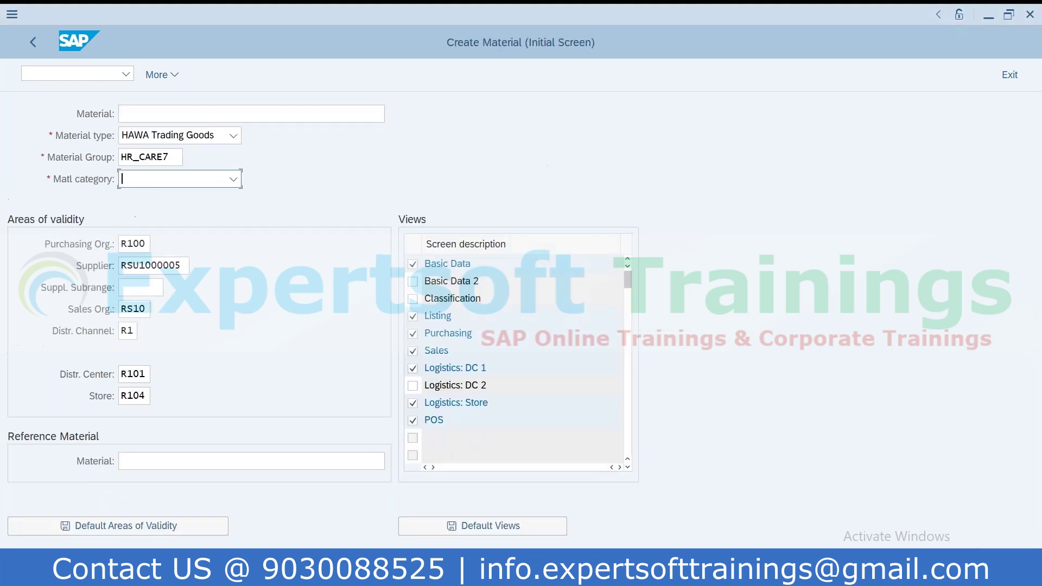
left_click(221, 461)
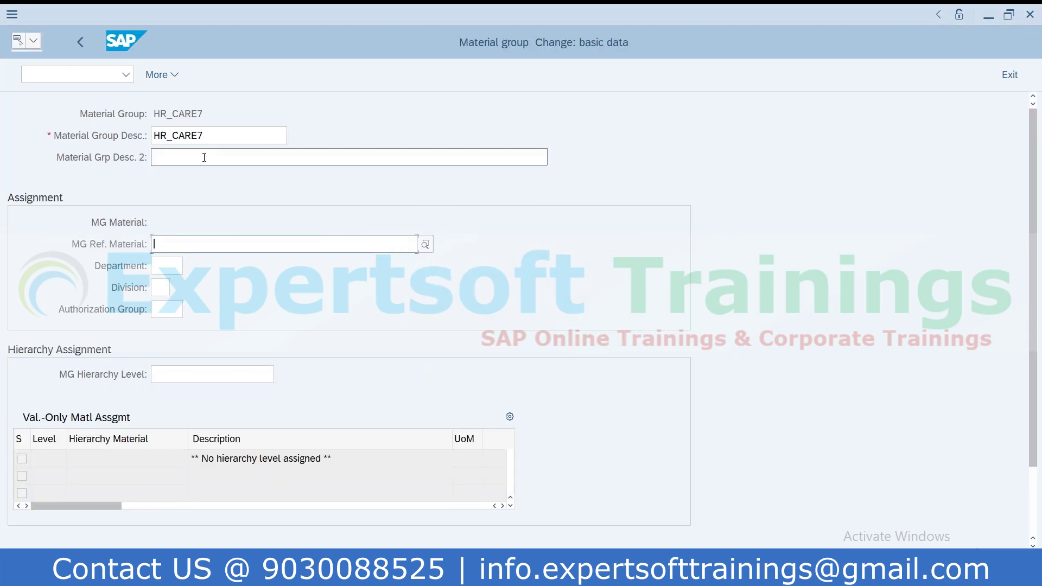
left_click_drag(204, 135, 90, 155)
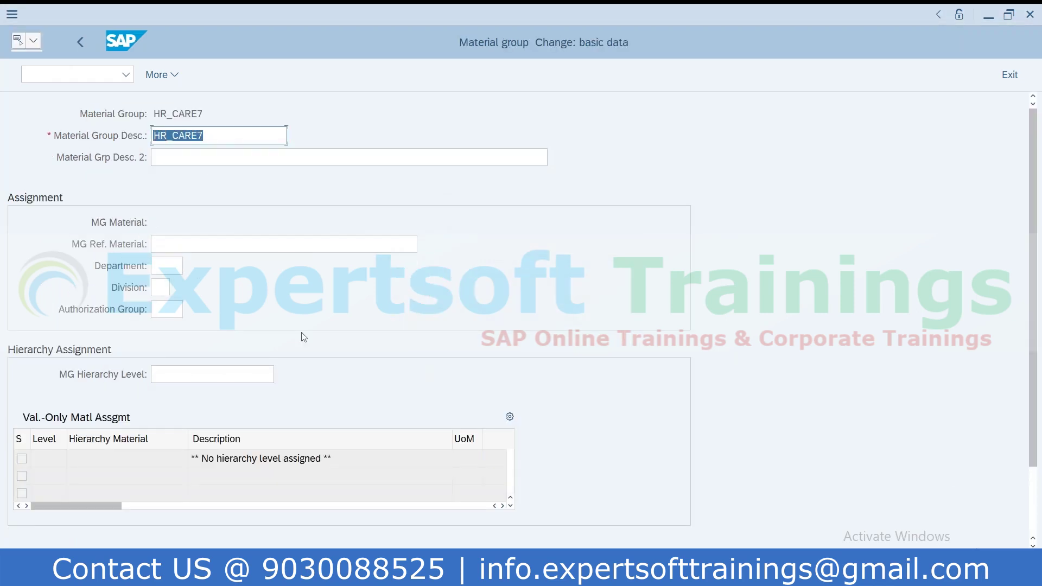
left_click(260, 237)
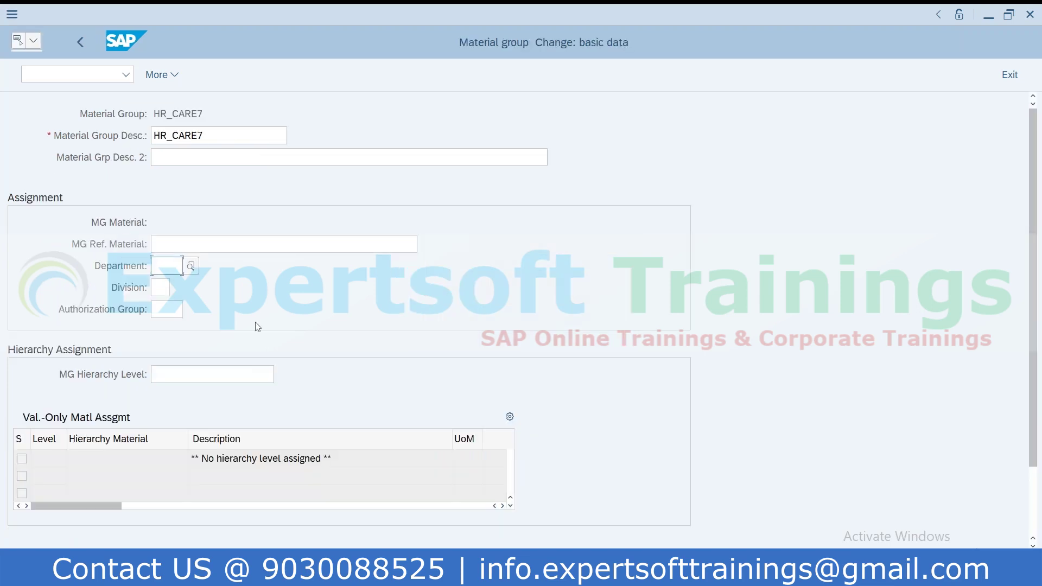
left_click(274, 243)
double_click(226, 138)
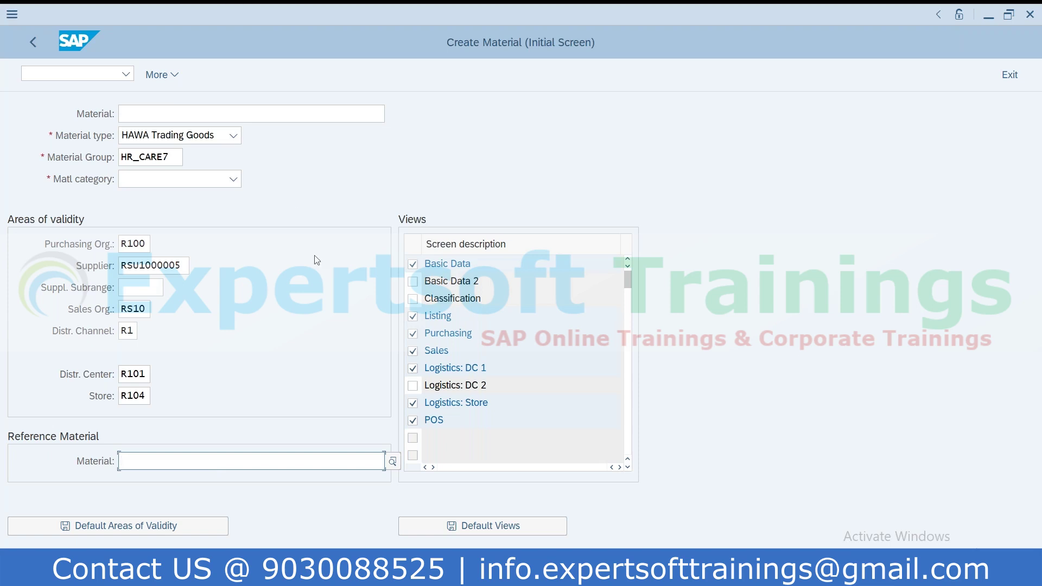
Step: For the new material, choose category 00 Single material and set the reference material to 60001354
left_click(234, 181)
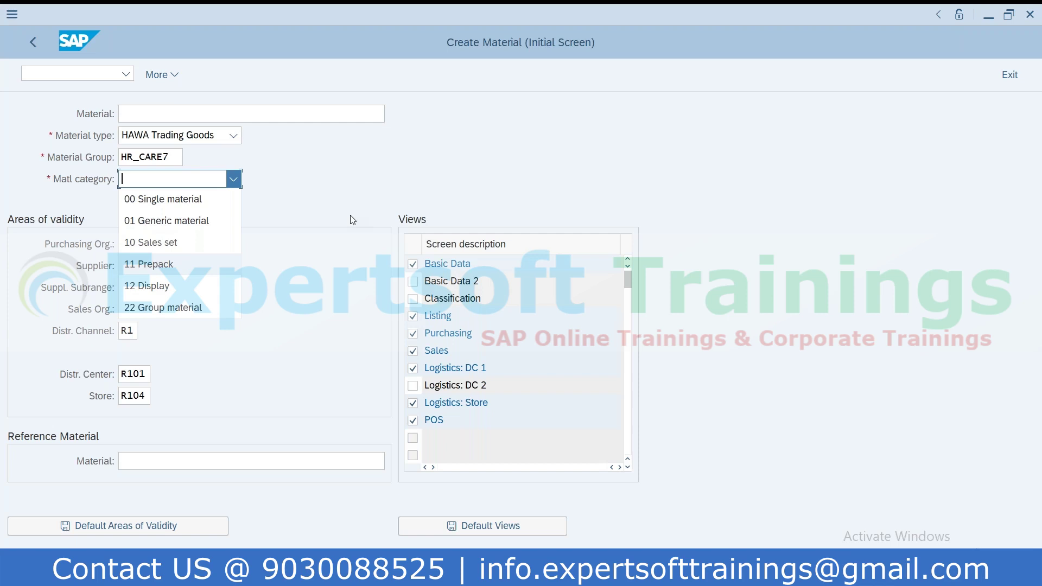
left_click(175, 207)
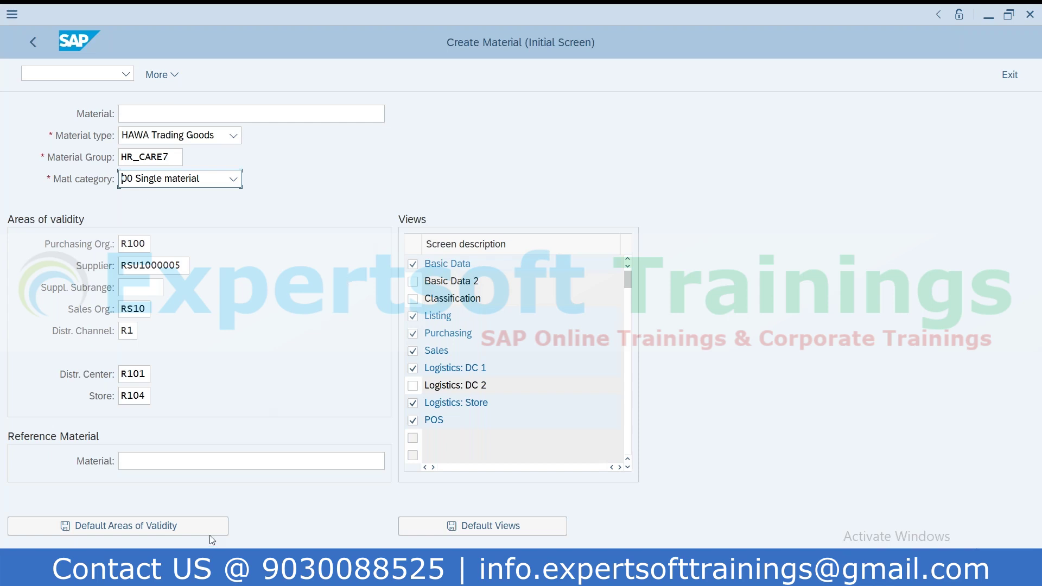
left_click(219, 455)
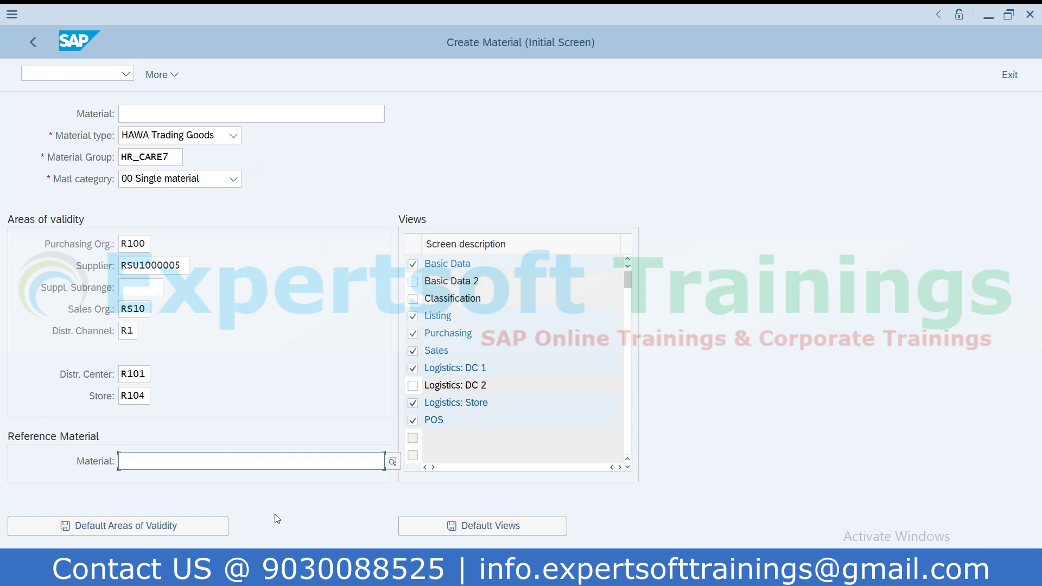
left_click(212, 462)
left_click(207, 477)
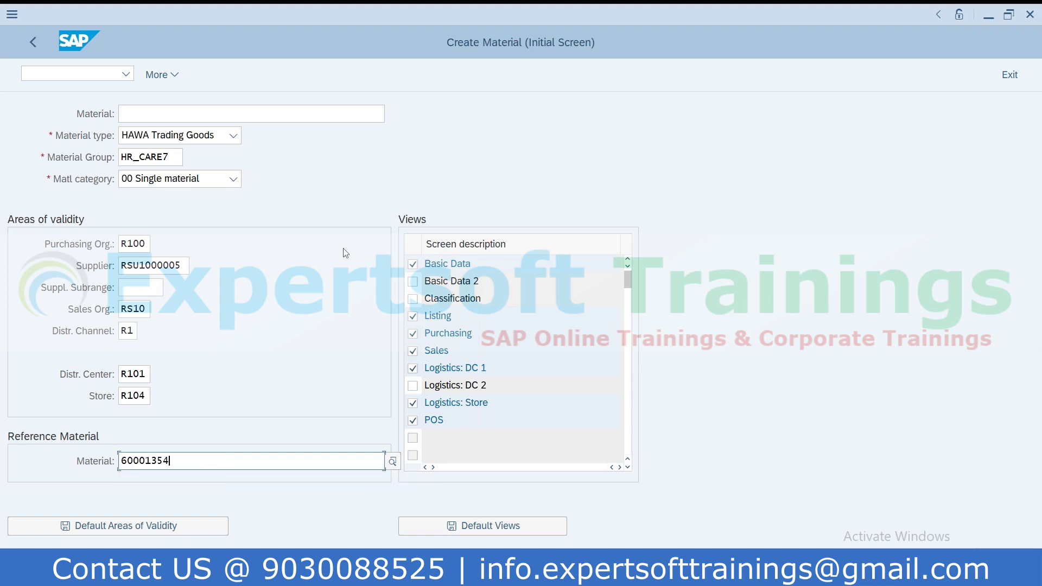
left_click(234, 190)
left_click(363, 172)
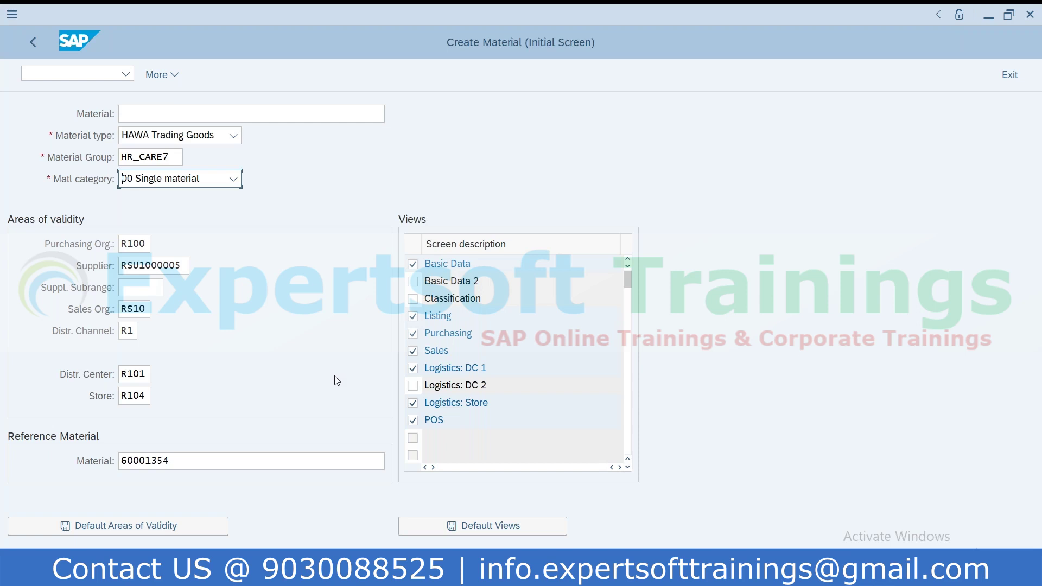
left_click(326, 114)
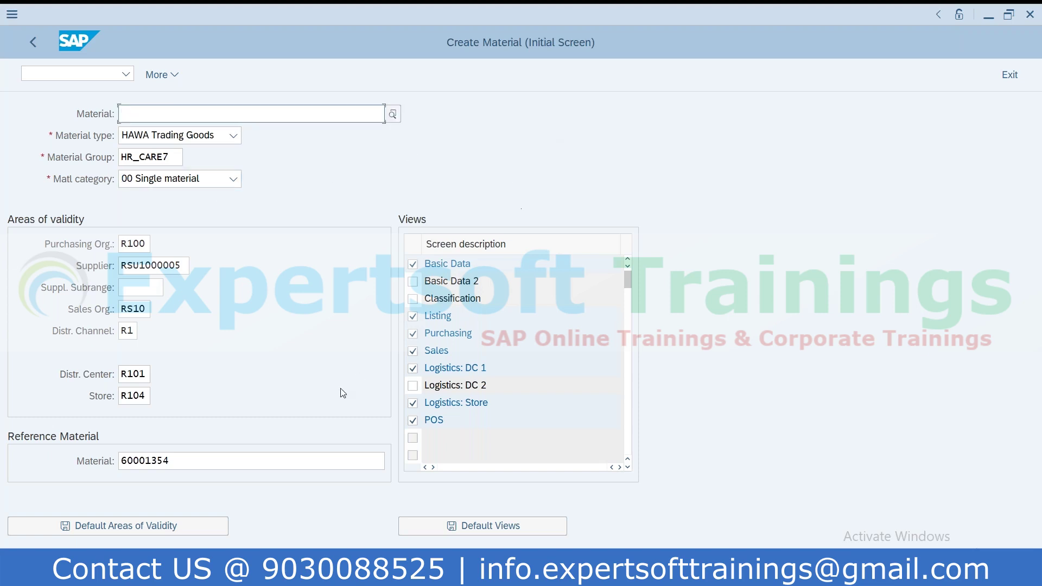
Step: View the available material types for the new material, keeping HAWA Trading Goods selected
left_click(225, 460)
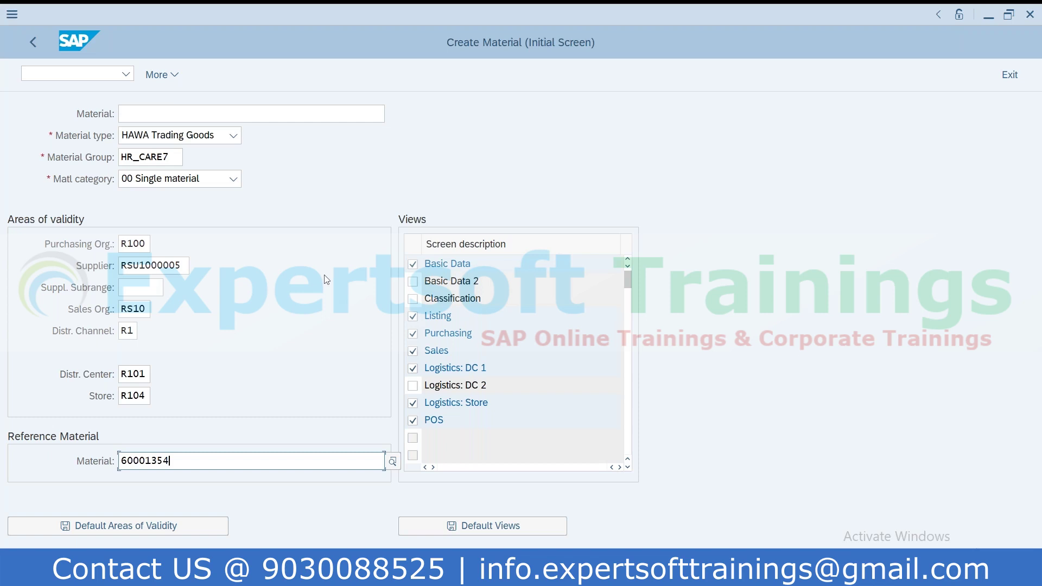
left_click(234, 137)
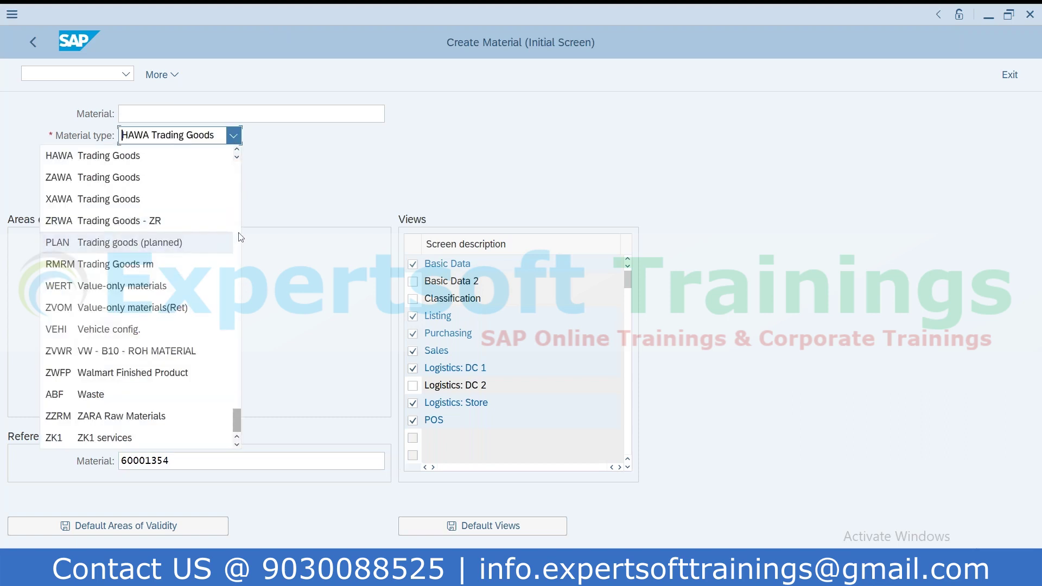
scroll(233, 217, "down", 1)
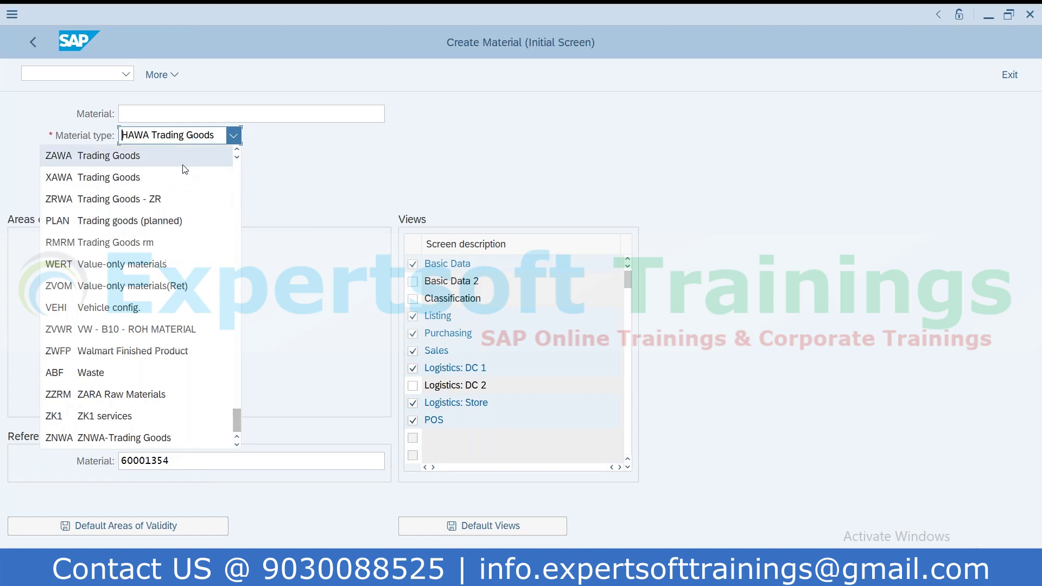
scroll(183, 165, "up", 20)
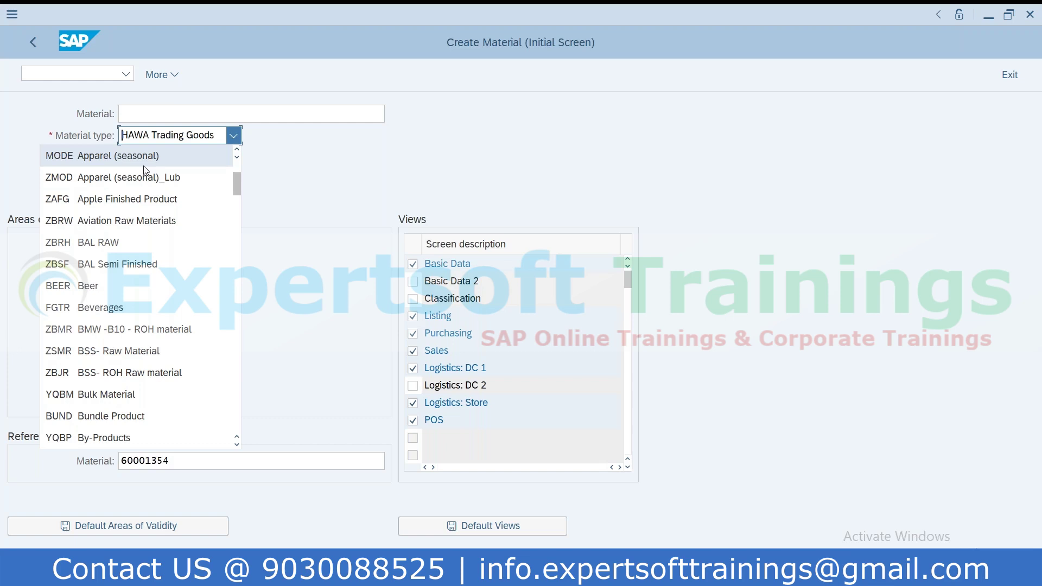
scroll(146, 170, "down", 2)
scroll(145, 170, "up", 4)
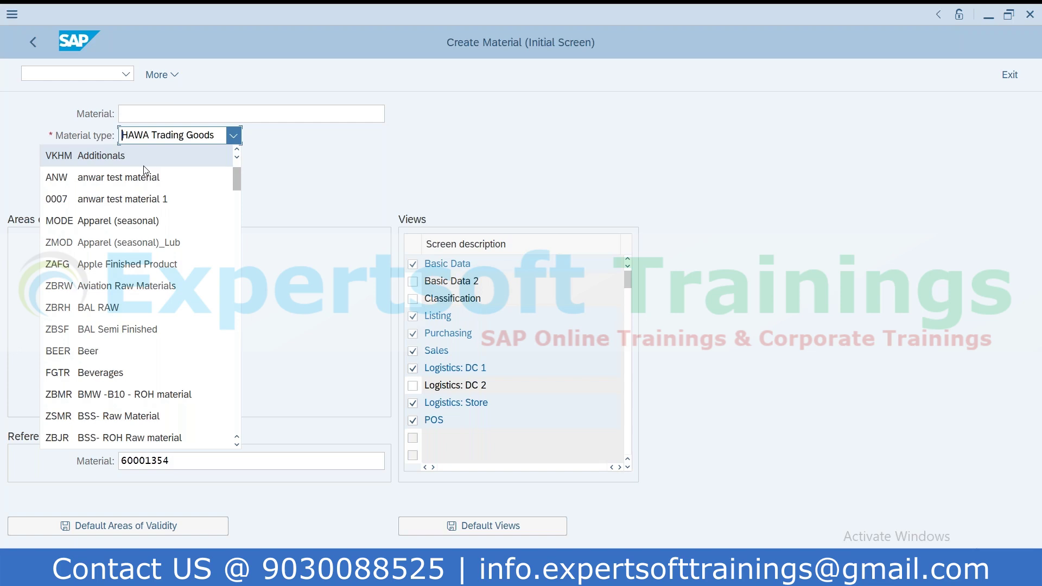
type("fr")
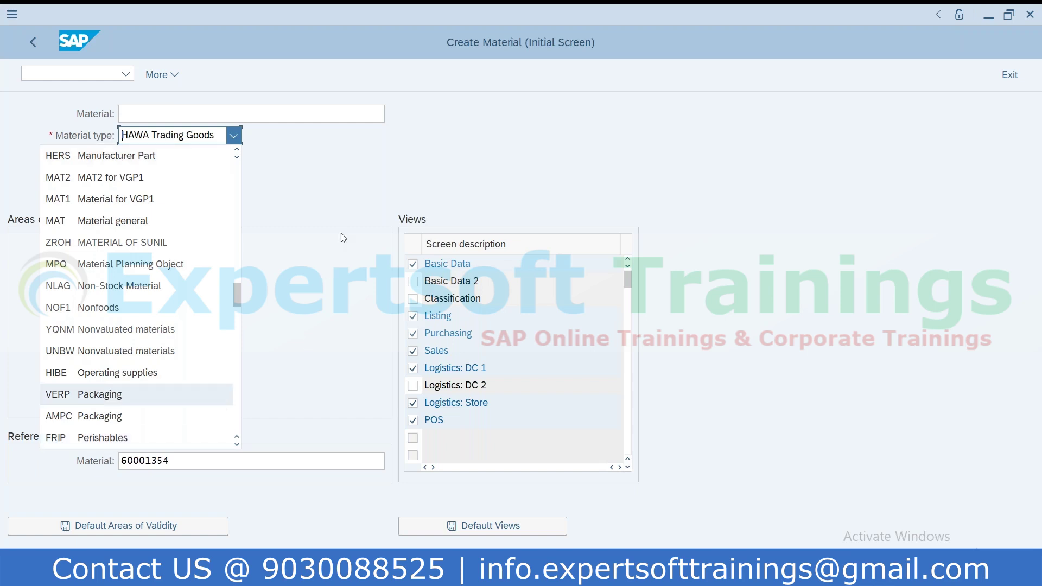
left_click(397, 183)
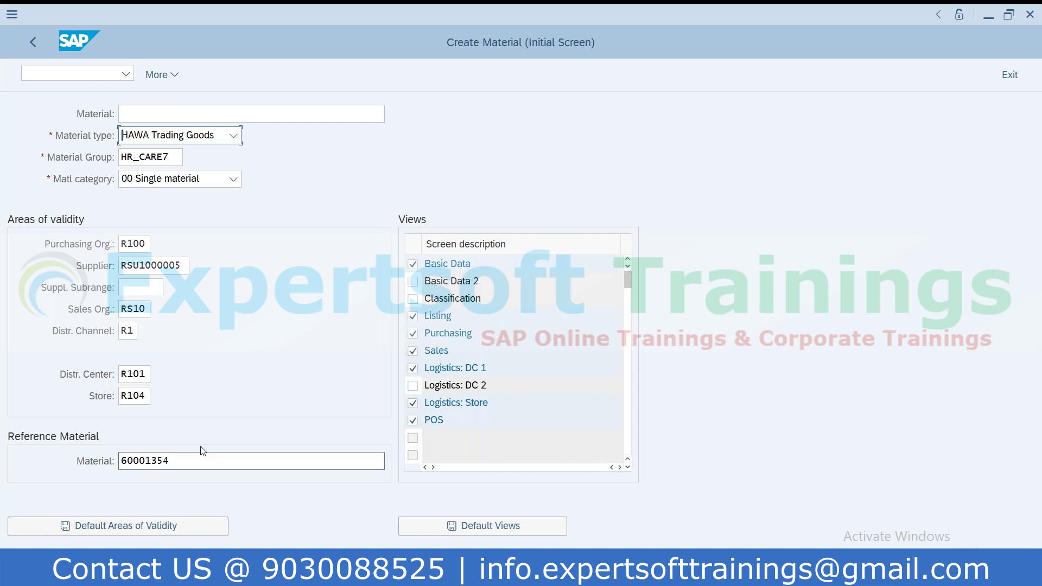
Step: Confirm the initial data with reference material 60001354 and proceed to the new material's Basic Data view
left_click(201, 460)
key("Return")
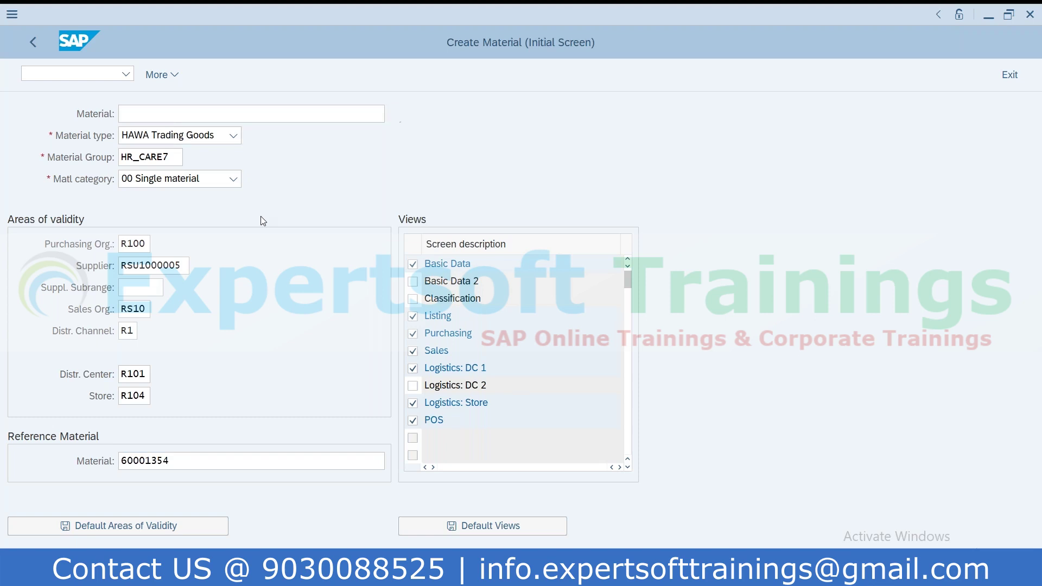
key("Return")
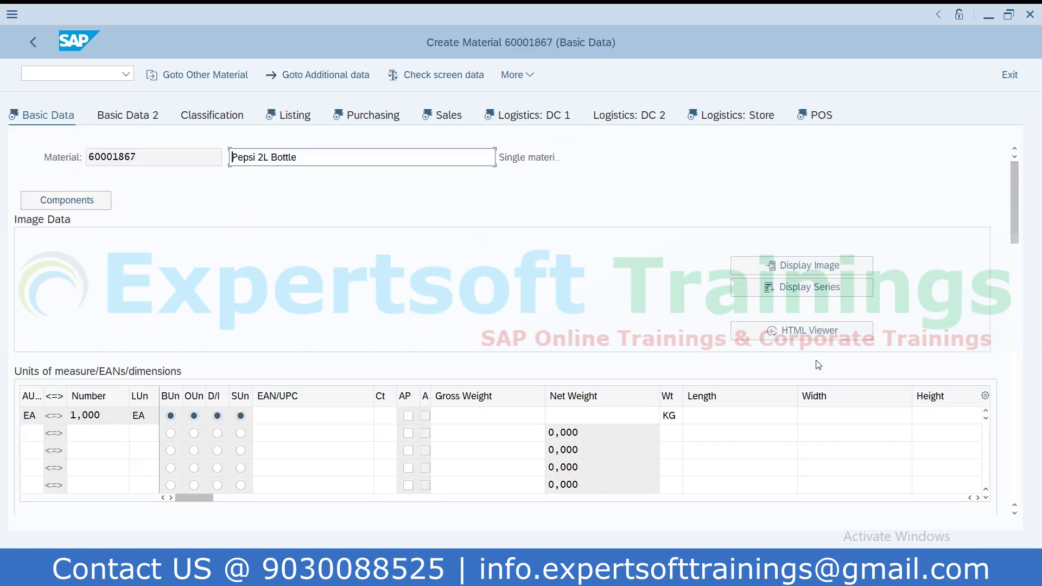
Step: From the EAN category field's help, go to the customizing activity Define Attributes of EANs/UPCs without specifying a project
left_click(389, 417)
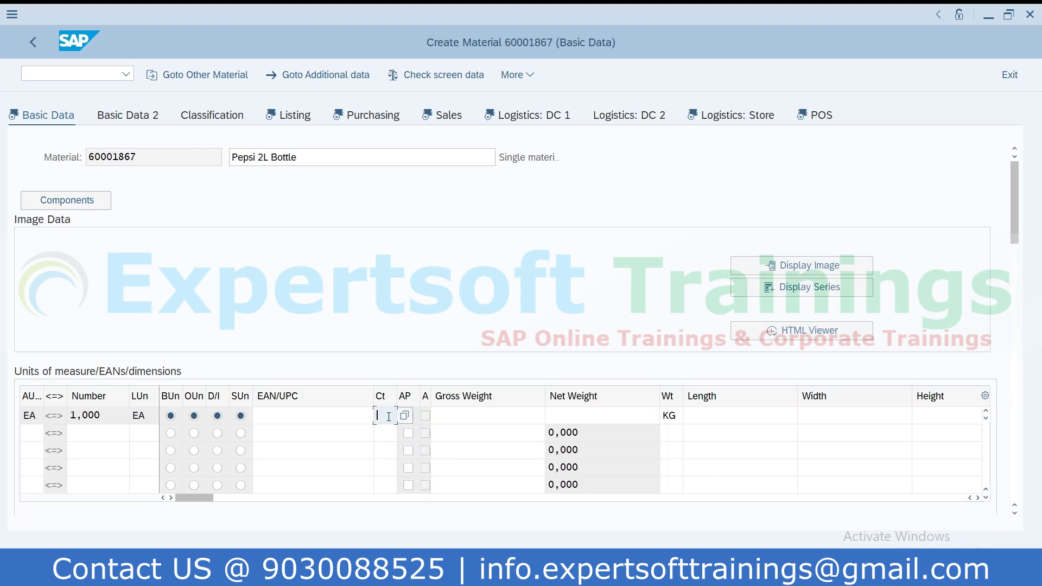
key("F4")
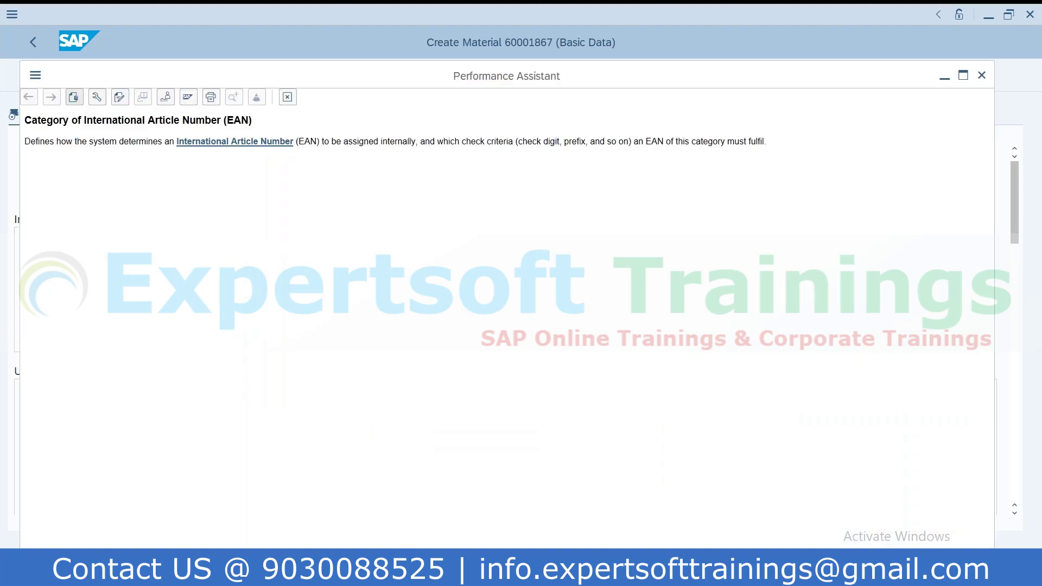
left_click(166, 105)
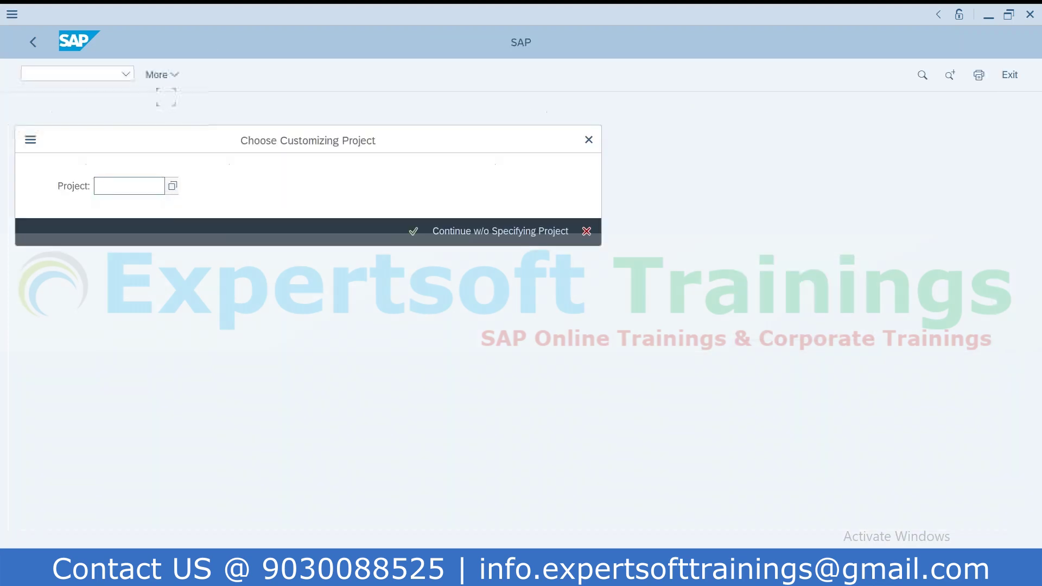
left_click(471, 233)
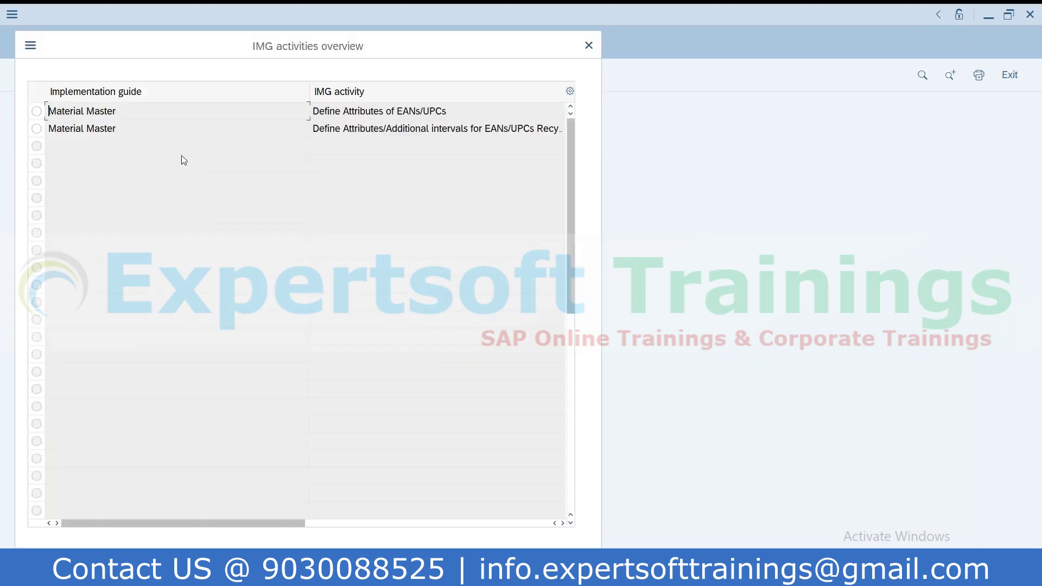
left_click(35, 112)
left_click(538, 561)
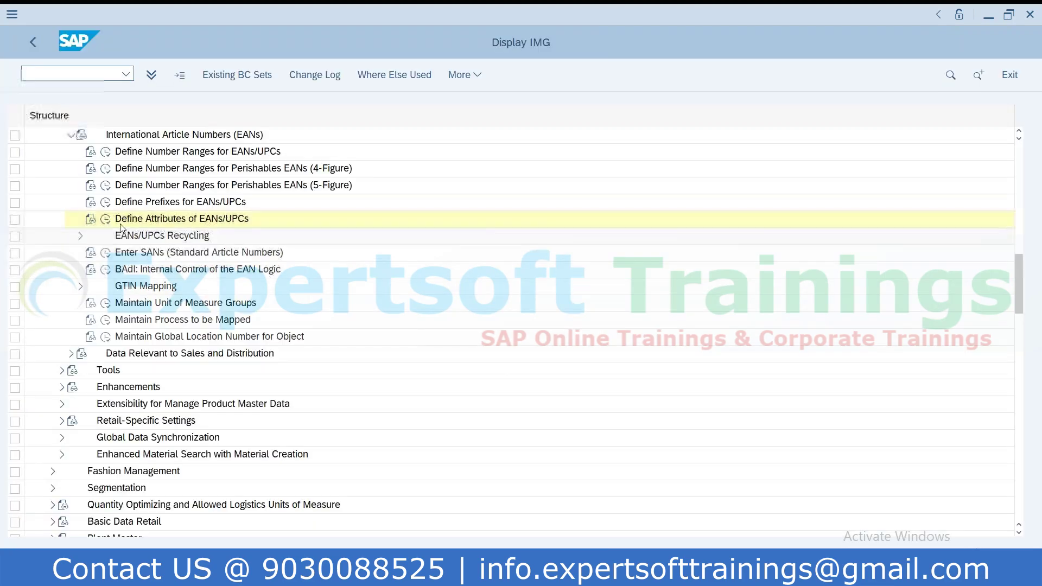
Step: Examine the internal and external number ranges of EAN category ZE in Define Attributes of EANs/UPCs, and return to the IMG
left_click(106, 220)
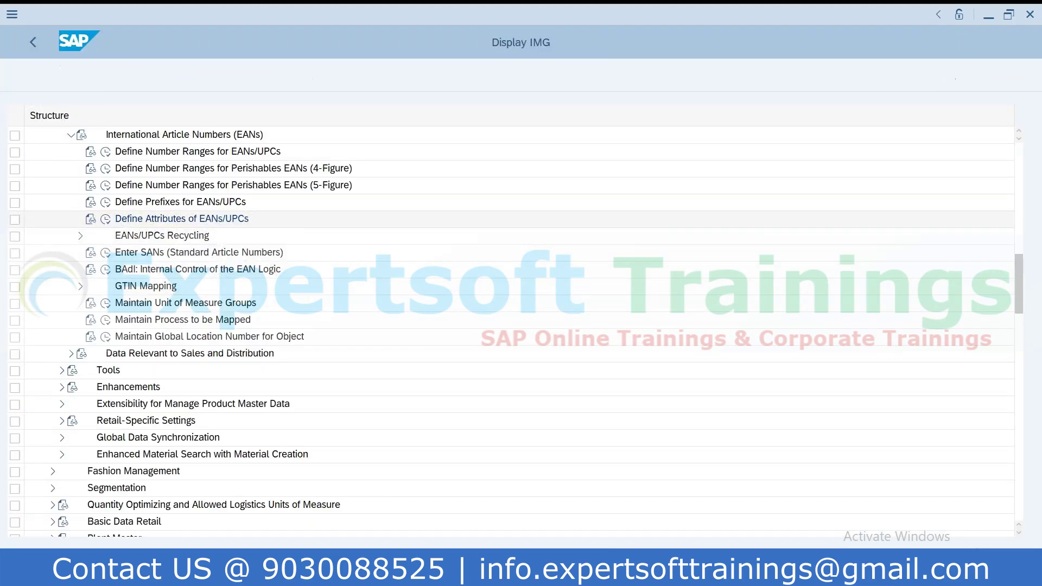
double_click(31, 359)
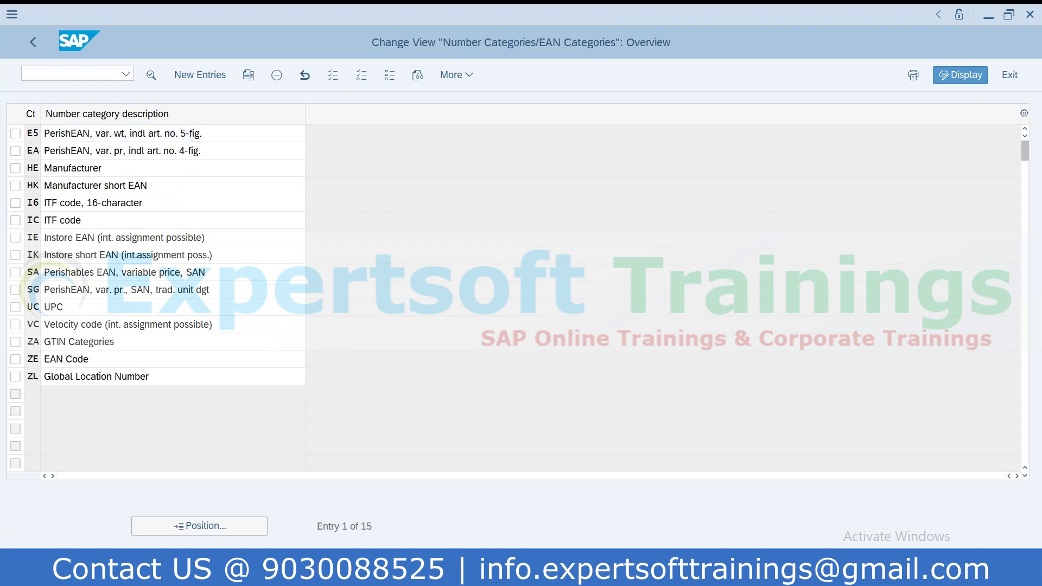
double_click(163, 201)
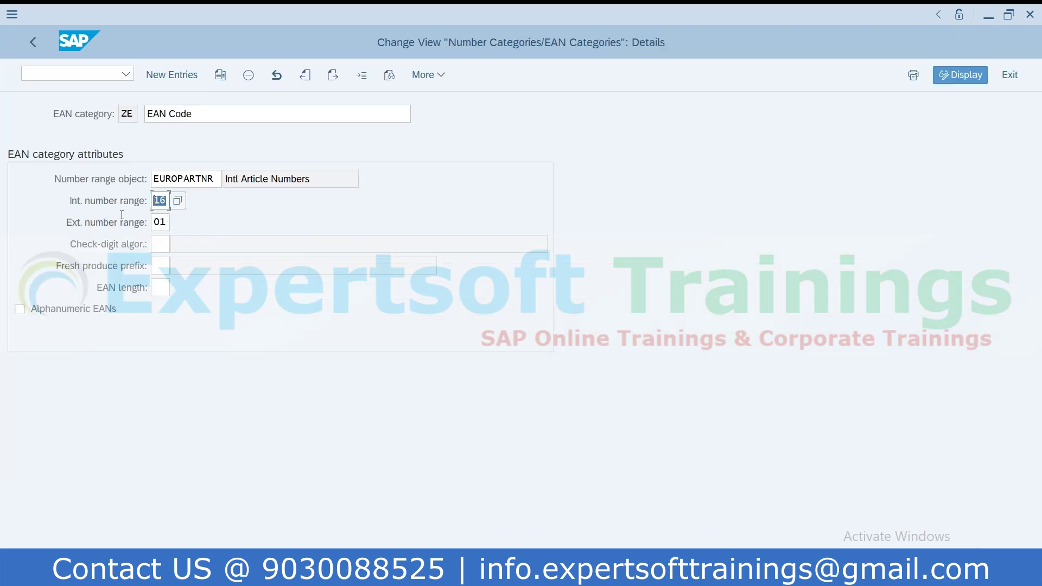
double_click(162, 222)
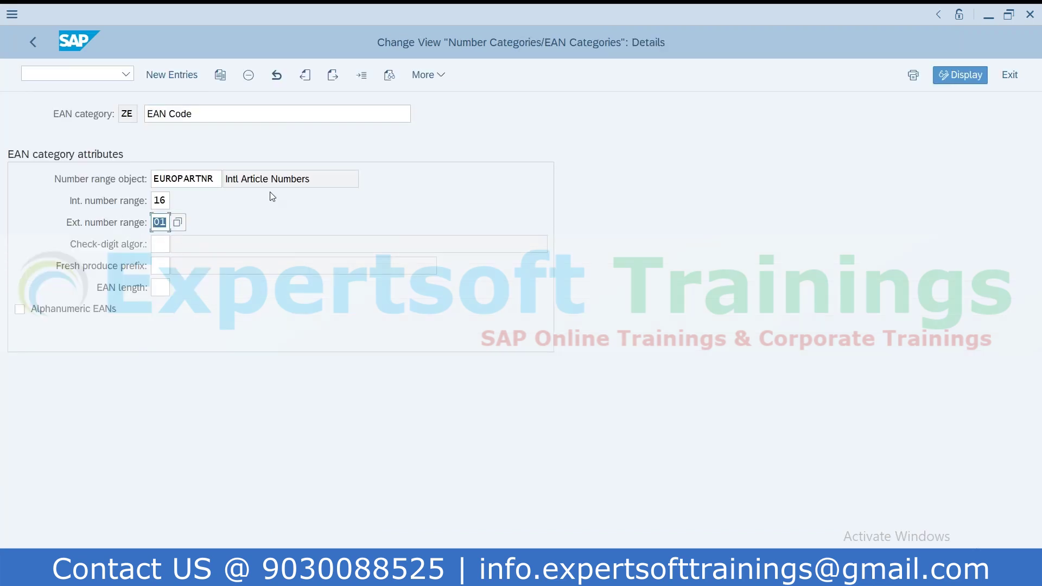
left_click(24, 44)
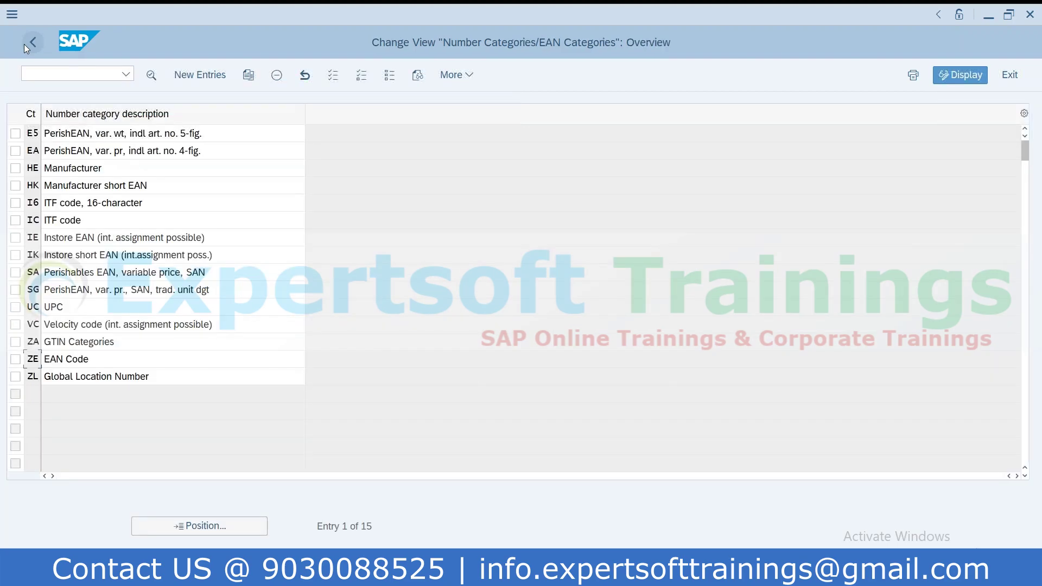
left_click(23, 44)
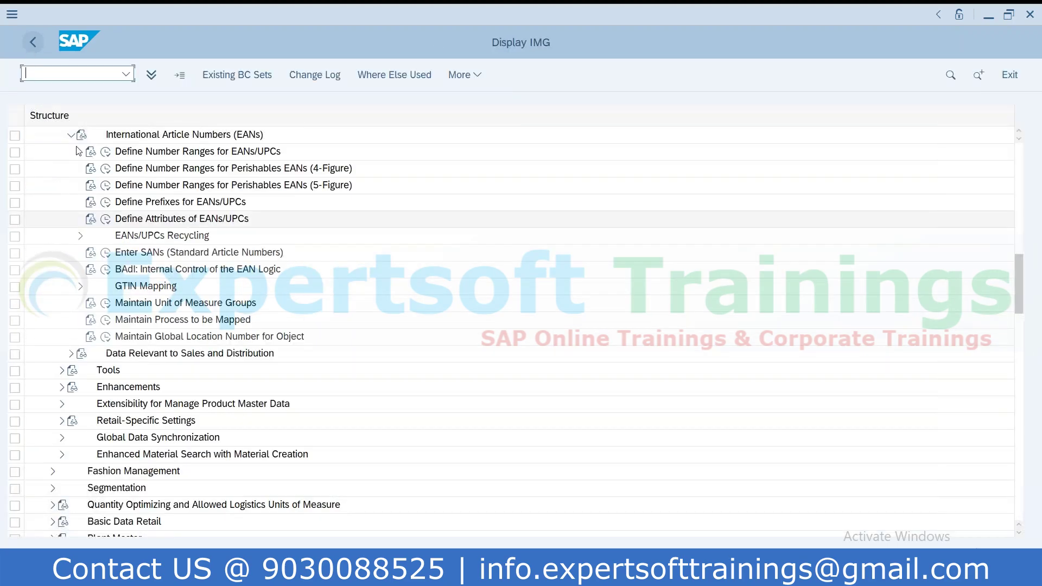
Step: Examine the EUROPARTNR intervals for number range 16 in Define Number Ranges for EANs/UPCs, and return to the IMG
left_click(106, 157)
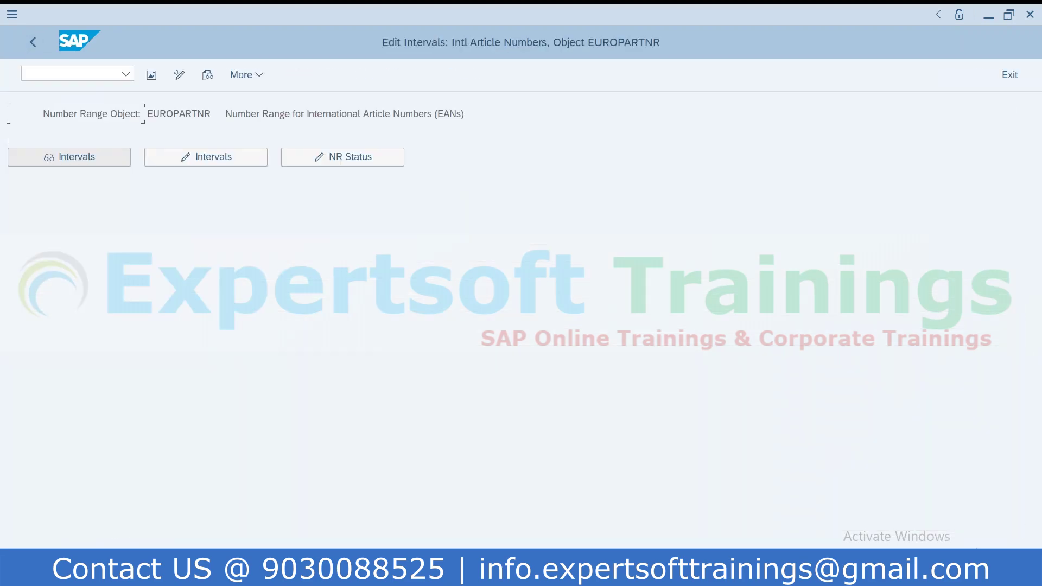
left_click(226, 158)
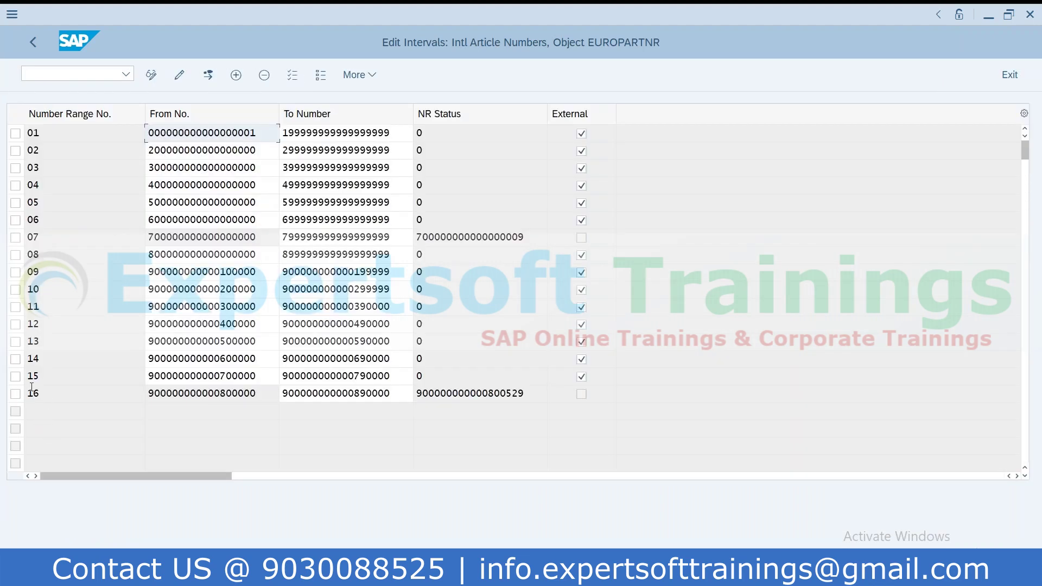
left_click(25, 42)
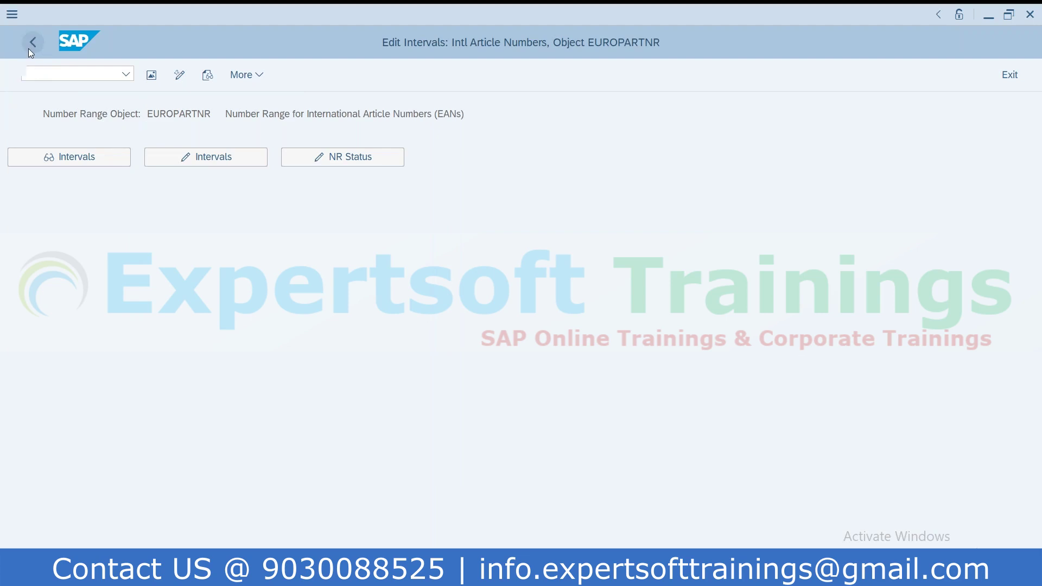
left_click(29, 48)
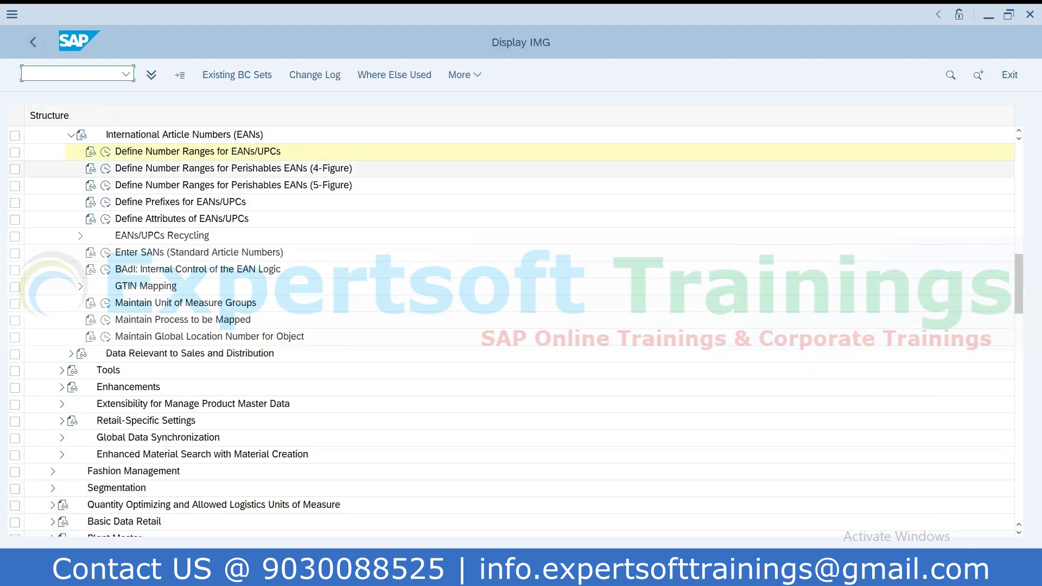
Step: Reopen the EANs/UPCs number range intervals and examine the from and to numbers of external range 01
left_click(106, 153)
left_click(251, 166)
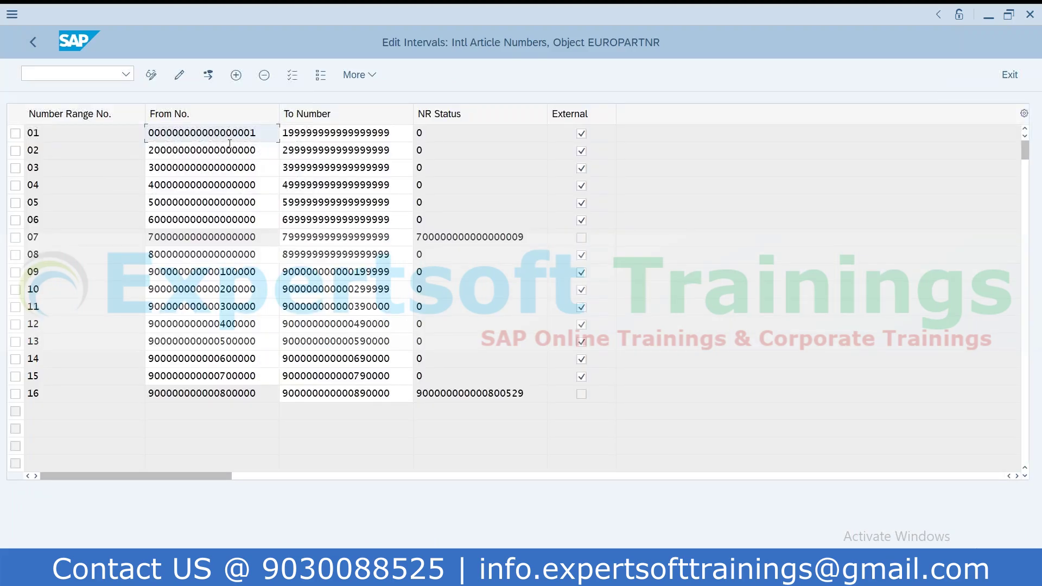
double_click(254, 138)
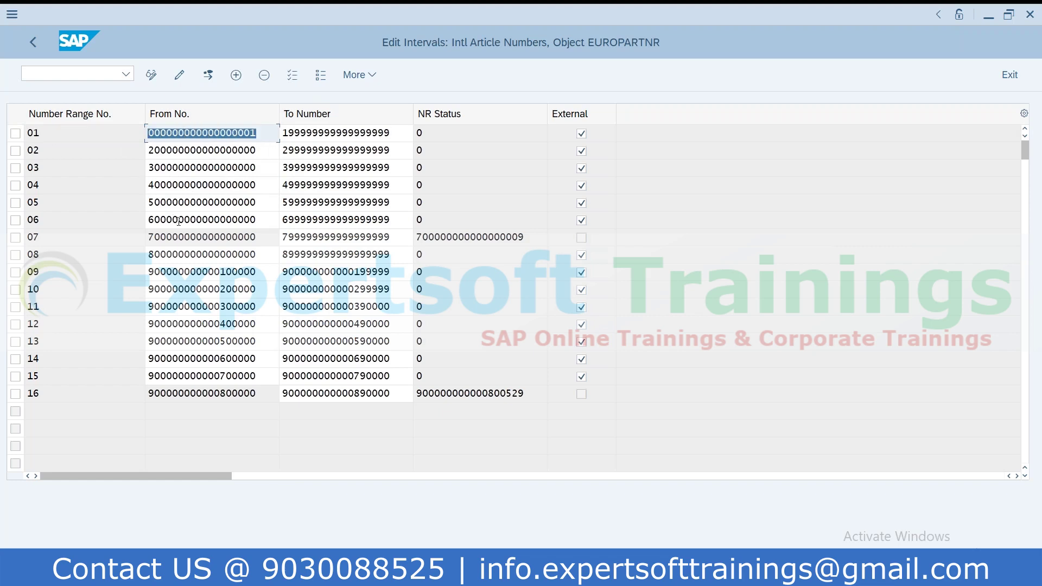
key("Tab")
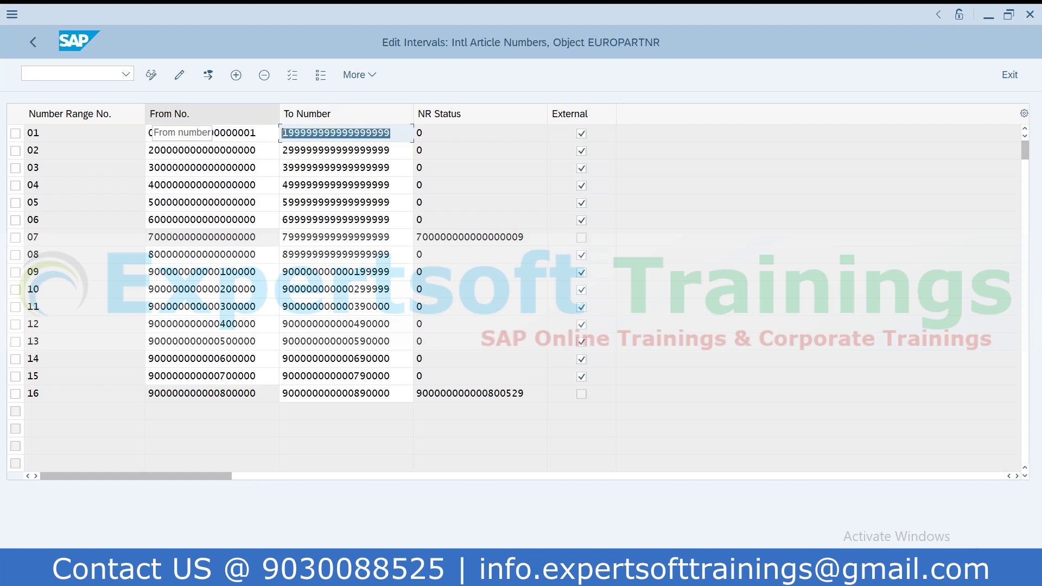
left_click(30, 48)
left_click(31, 48)
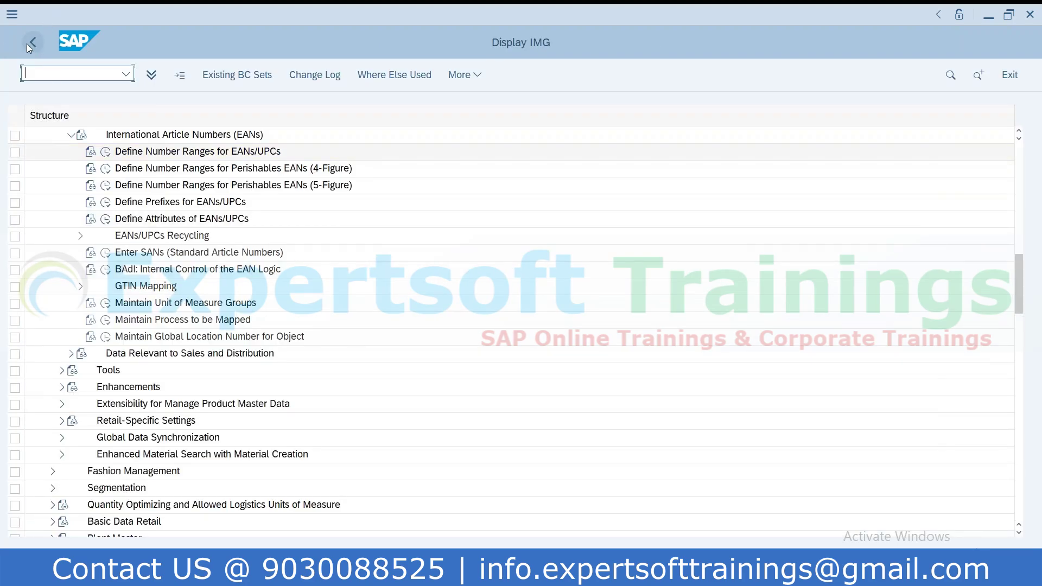
Step: Leave customizing and close the field help to return to the new material's Basic Data
left_click(31, 44)
left_click(589, 46)
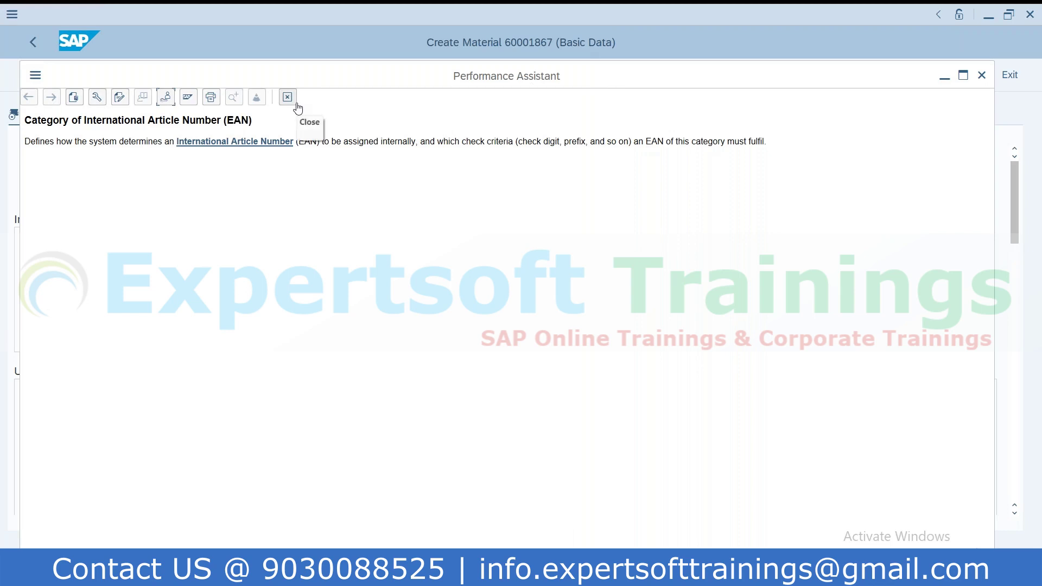
left_click(288, 97)
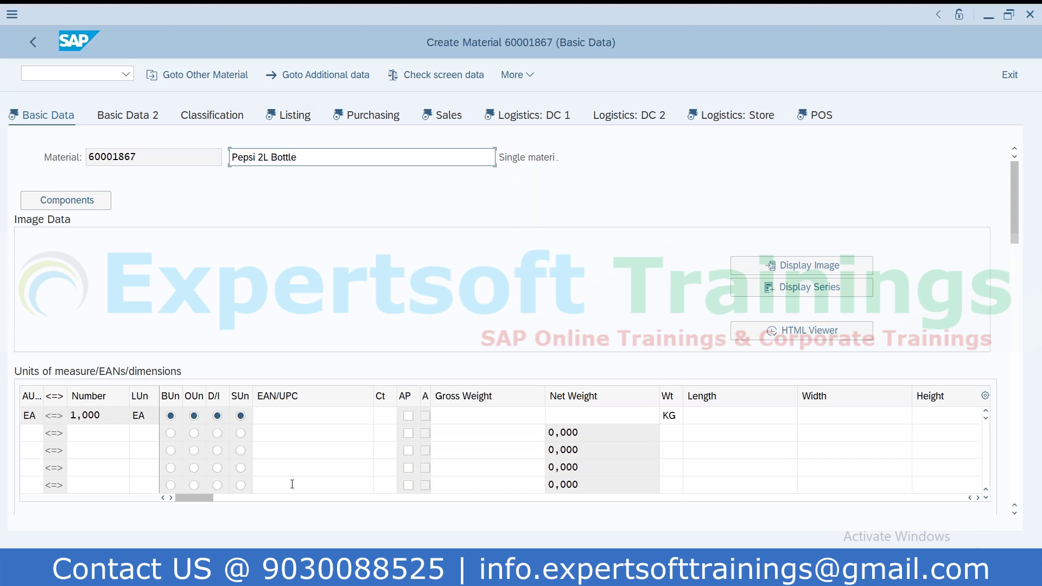
Step: Assign EAN category ZE to the EA unit of measure and replace the generated EAN/UPC with 34343434
left_click(392, 419)
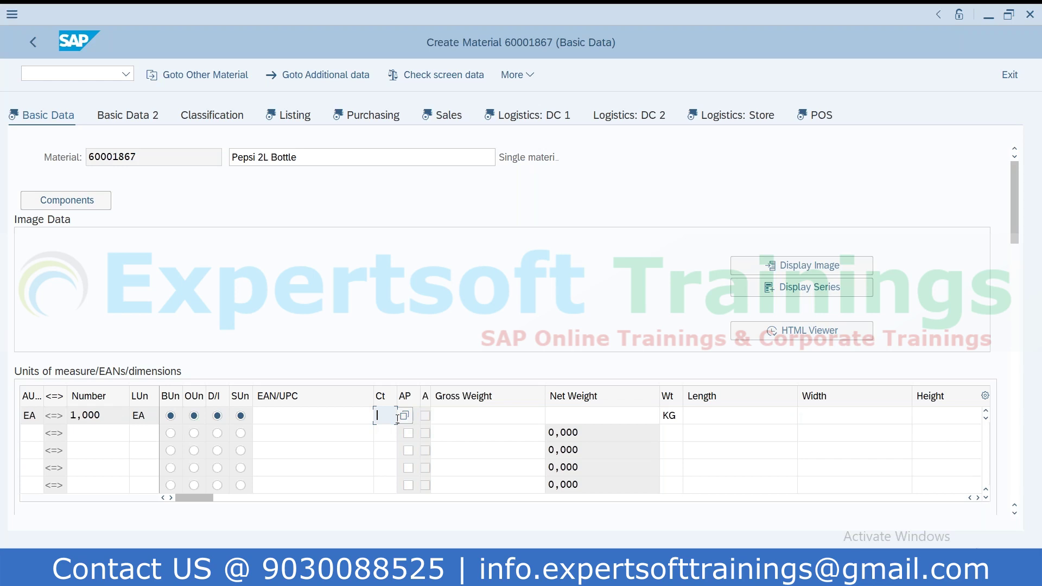
type("Z")
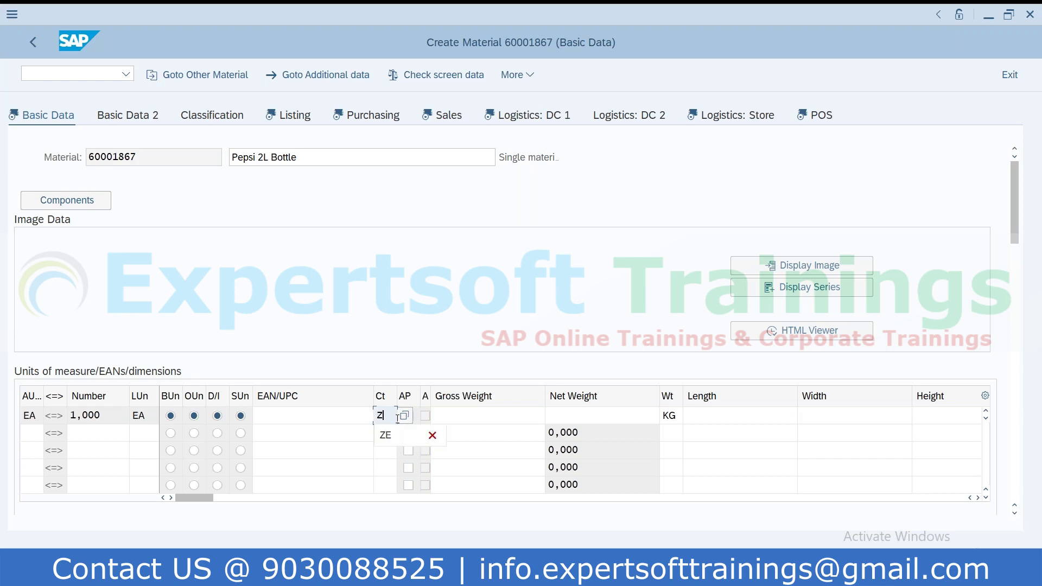
type("E")
key("Return")
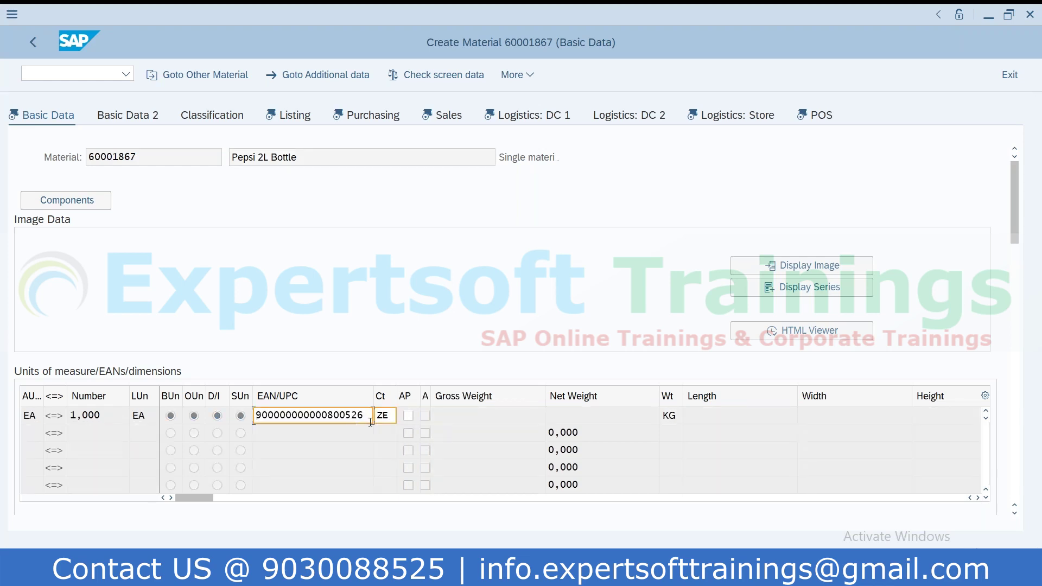
left_click_drag(370, 421, 222, 422)
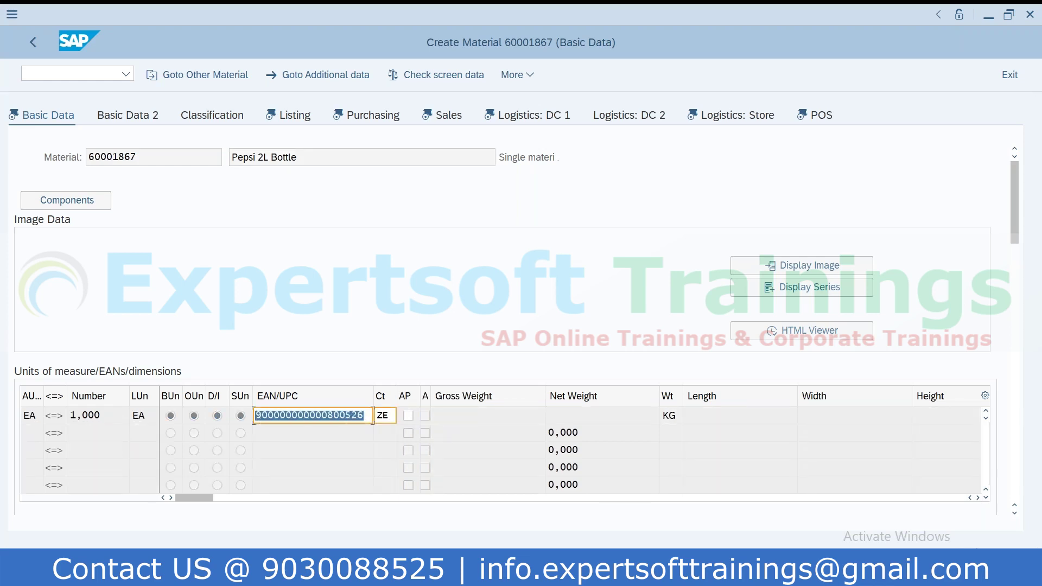
type("34343434")
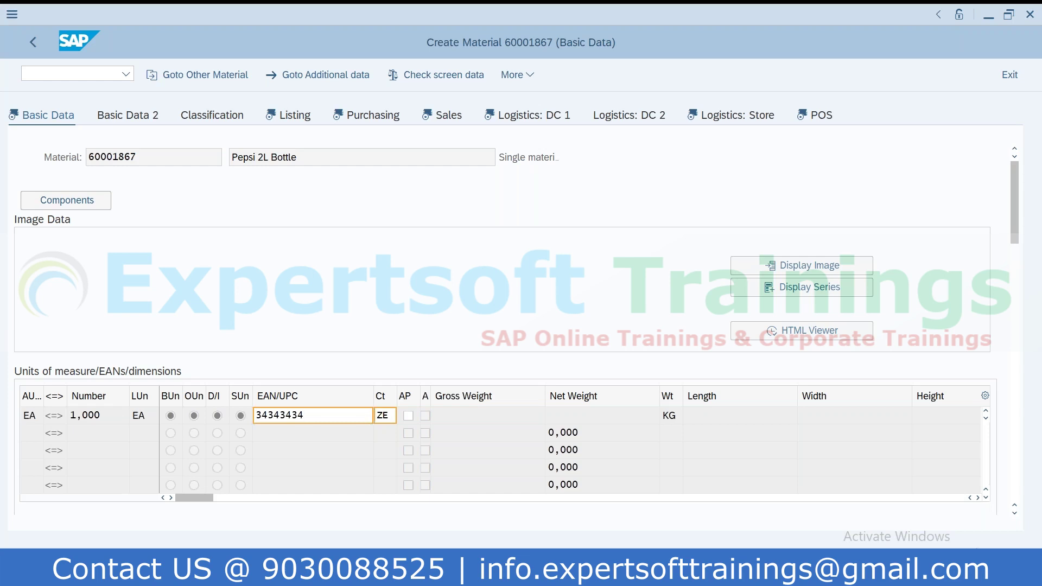
Step: Confirm the EAN entry and return from Listing to Basic Data to check the EA unit's EAN/UPC
key("Return")
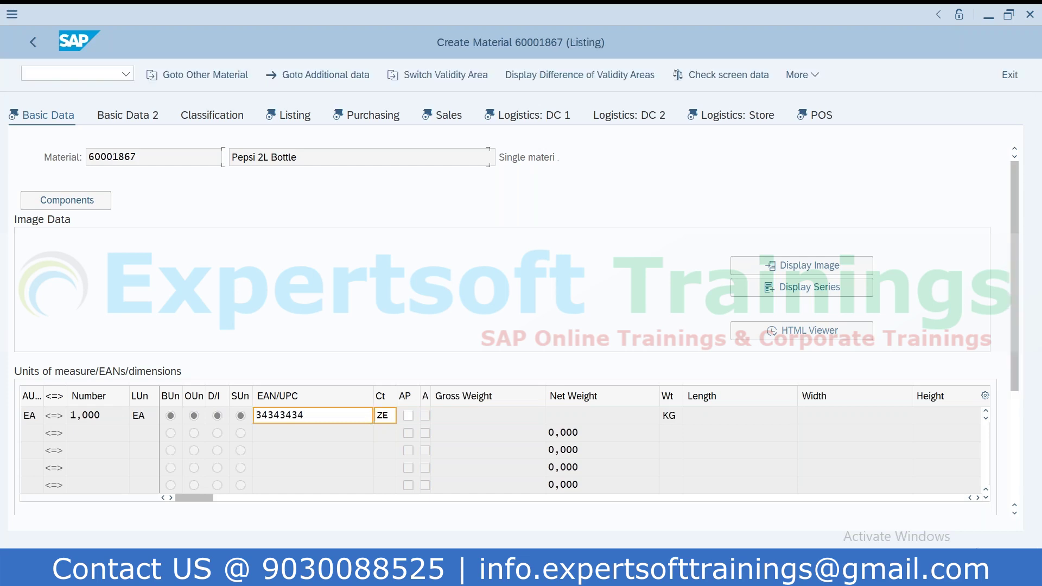
left_click(14, 119)
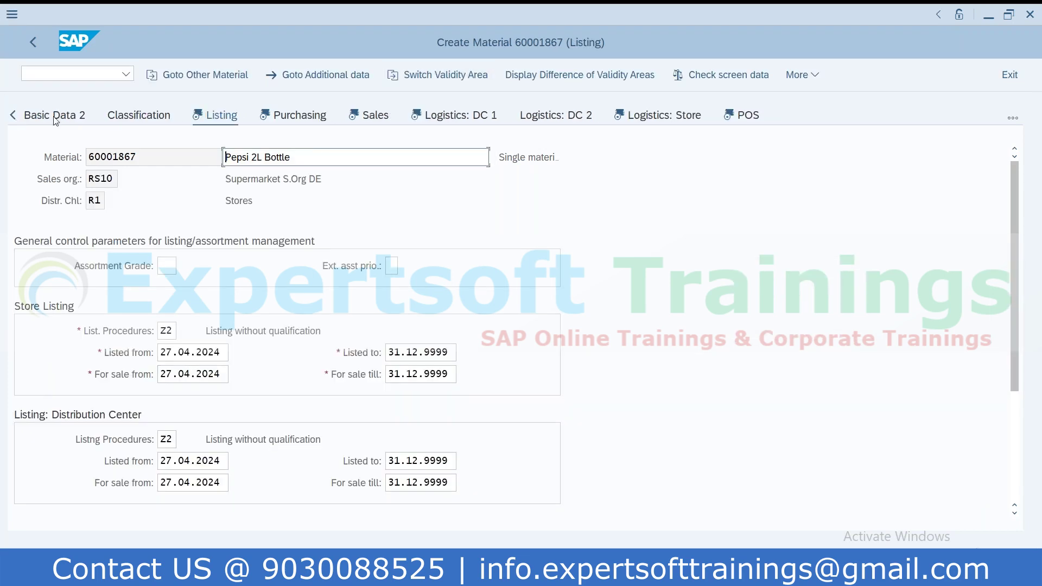
left_click(21, 121)
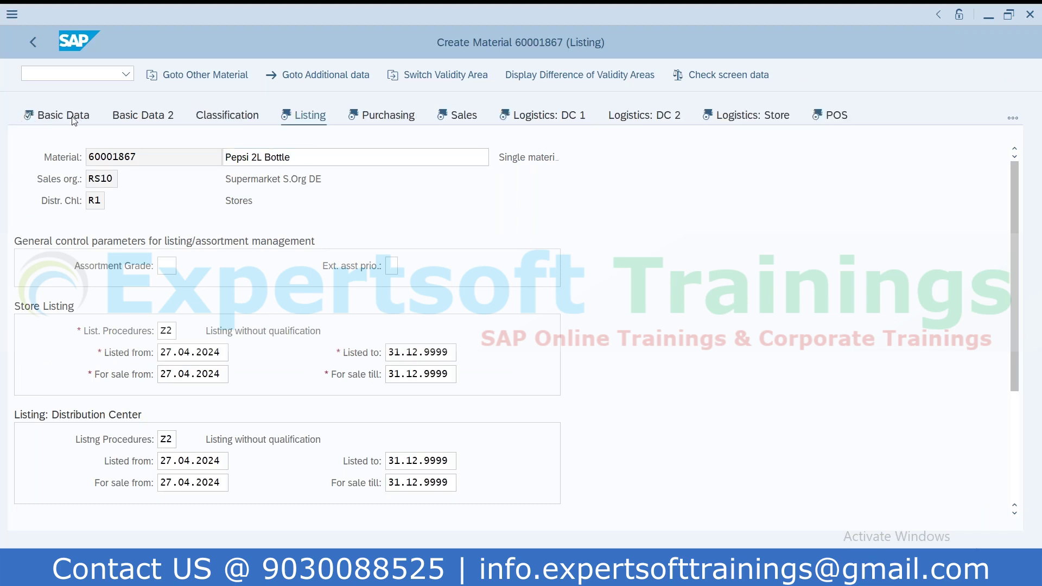
left_click(75, 119)
left_click_drag(317, 414, 243, 418)
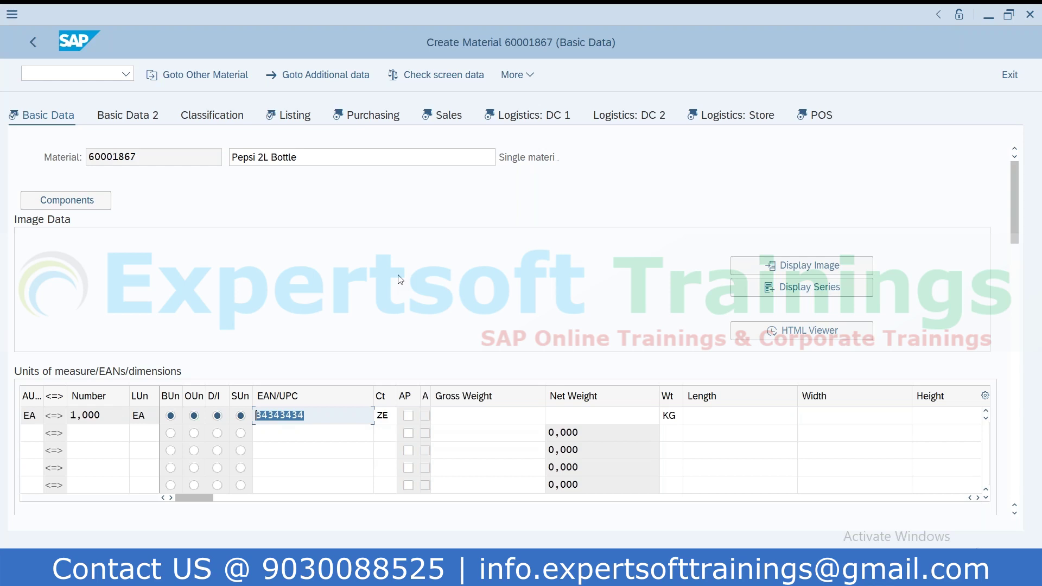
Step: Continue to the Listing data and examine the listing procedures, dates and options for stores and distribution centers
key("Return")
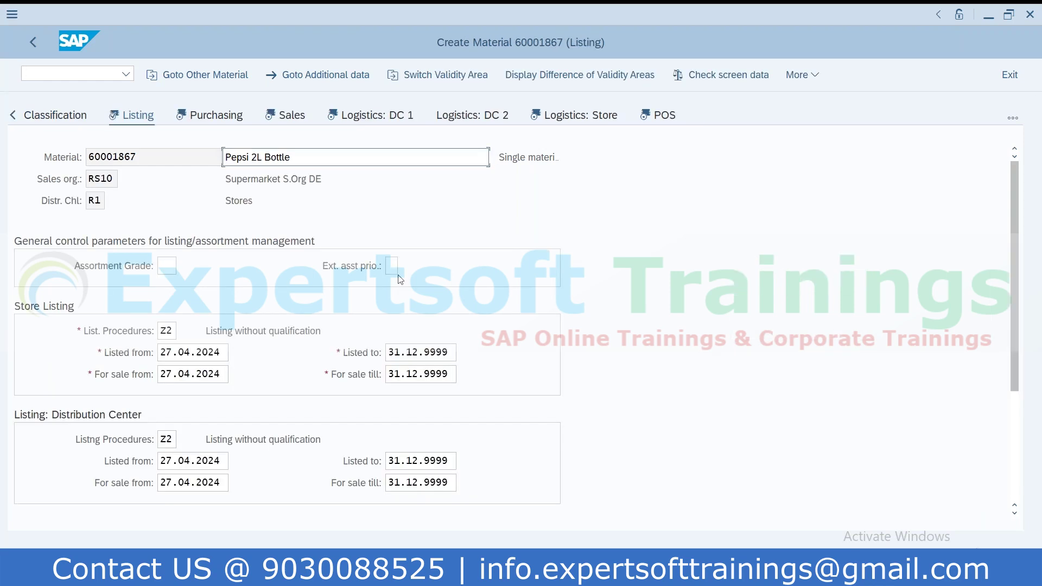
scroll(400, 280, "down", 3)
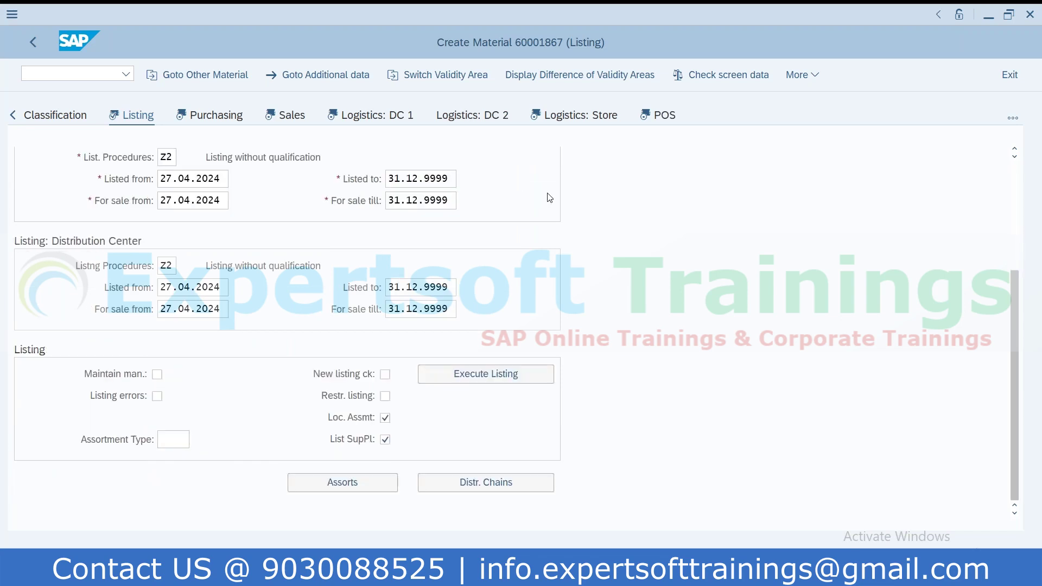
scroll(726, 210, "up", 3)
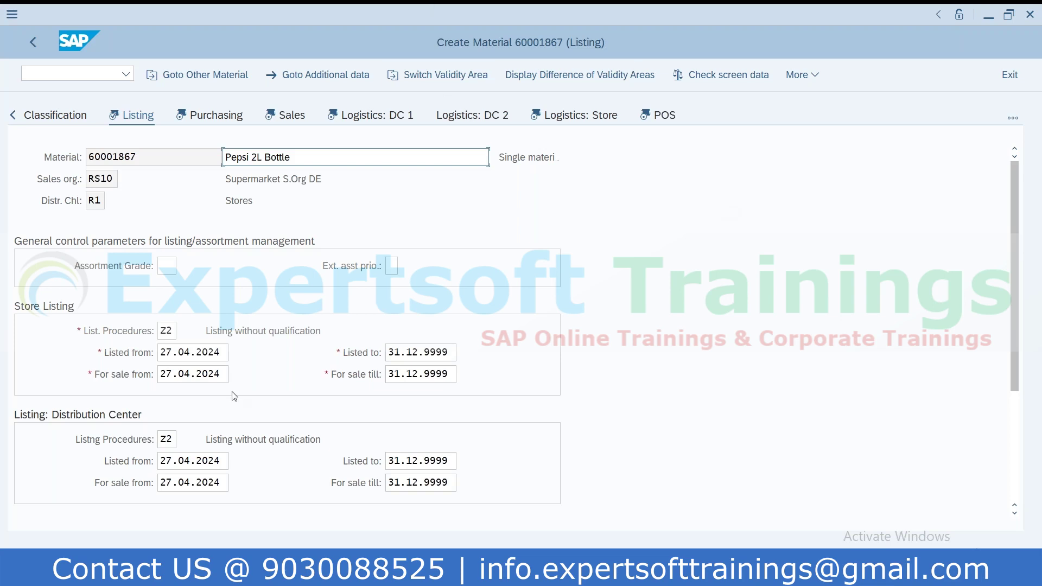
Step: Enable manual maintenance and the new listing check for the material, and execute the listing
scroll(235, 396, "down", 3)
left_click(157, 374)
left_click(385, 374)
left_click(464, 375)
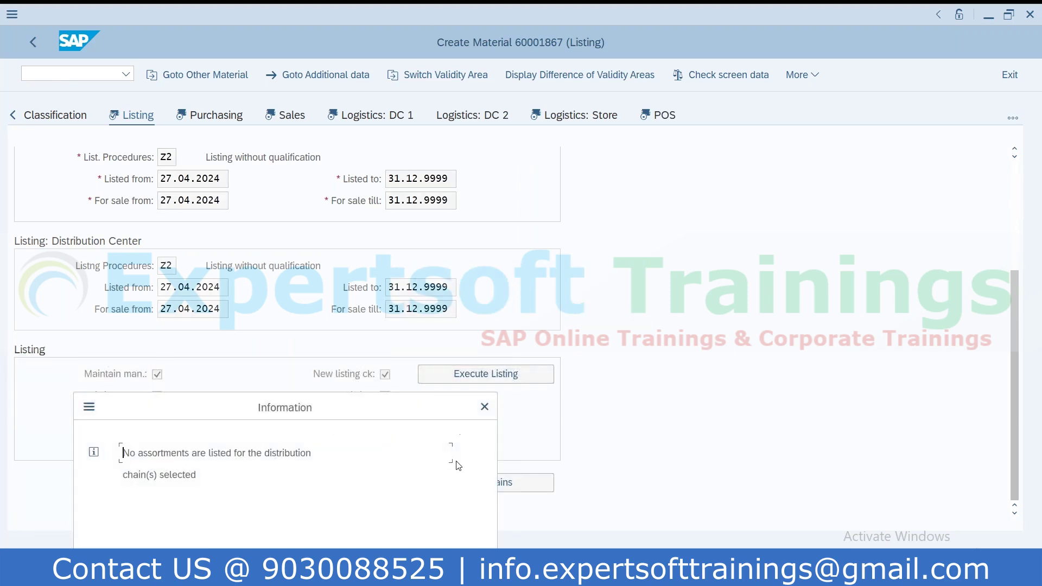
key("Return")
scroll(365, 401, "down", 2)
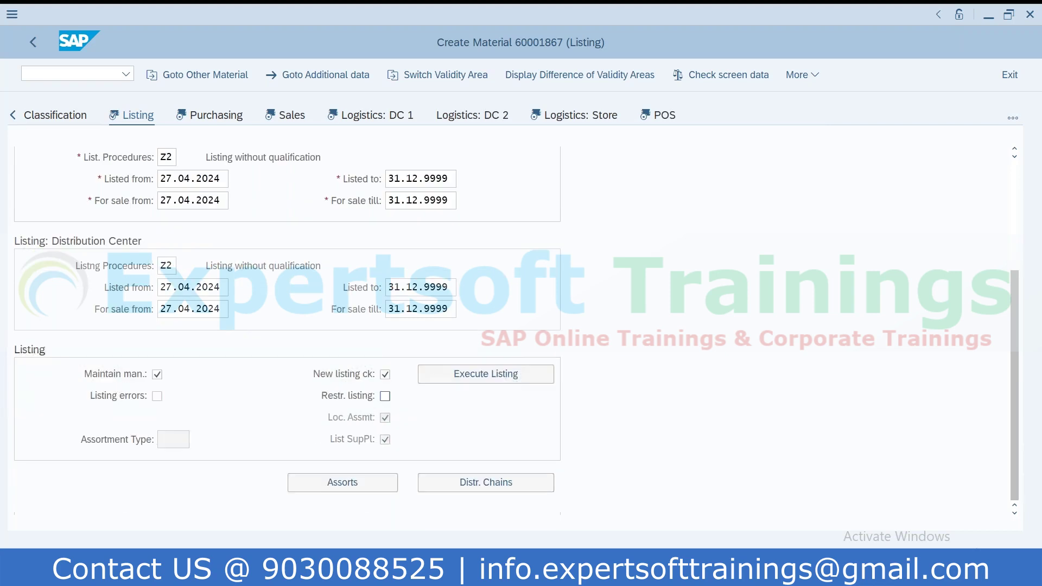
scroll(365, 401, "up", 3)
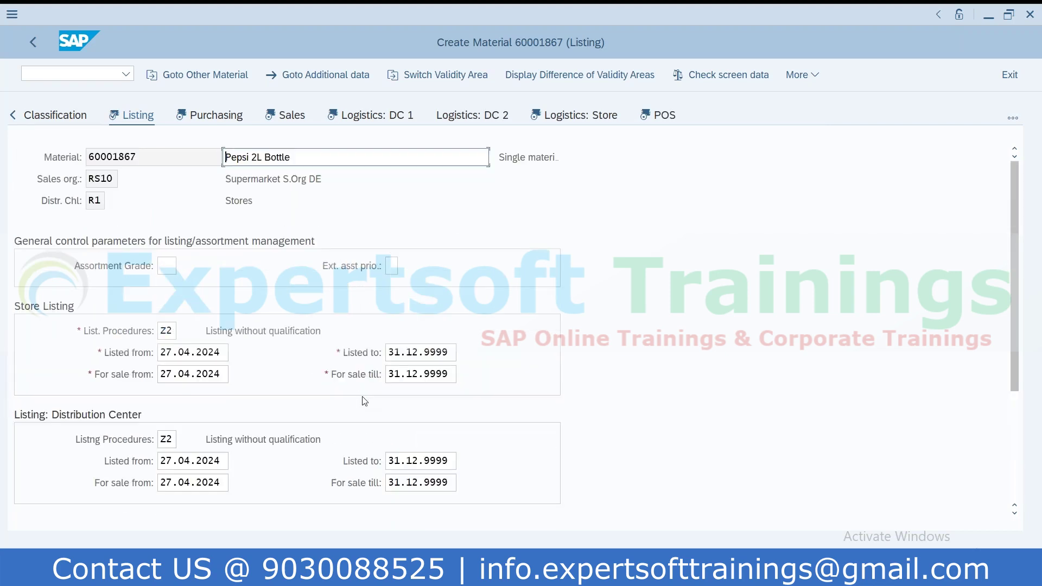
Step: Examine the mass listing selection parameters in transaction WSM3 using a new session, and return to the material's Listing data
left_click(54, 77)
type("/owsm3")
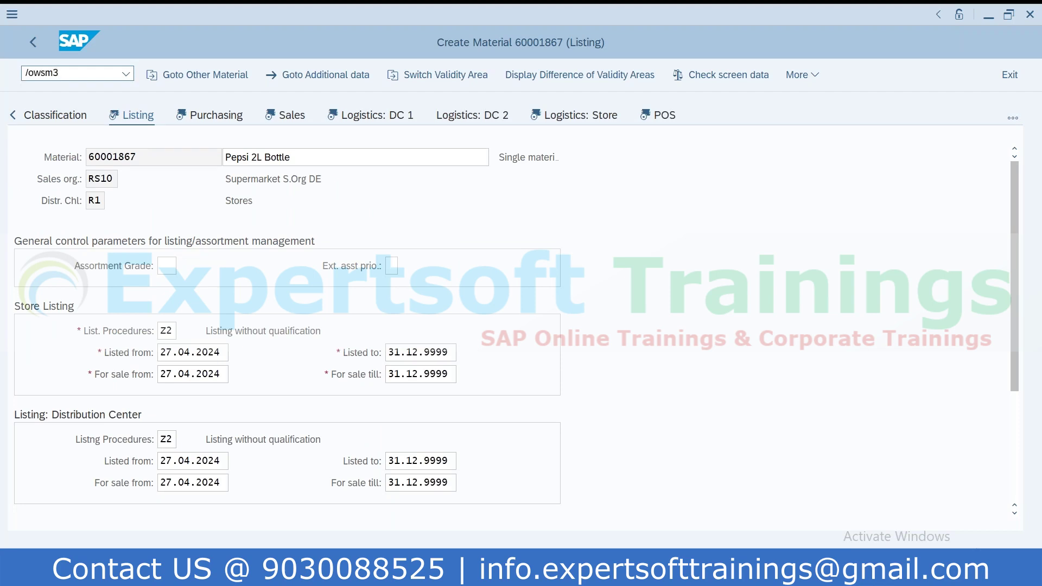
key("Return")
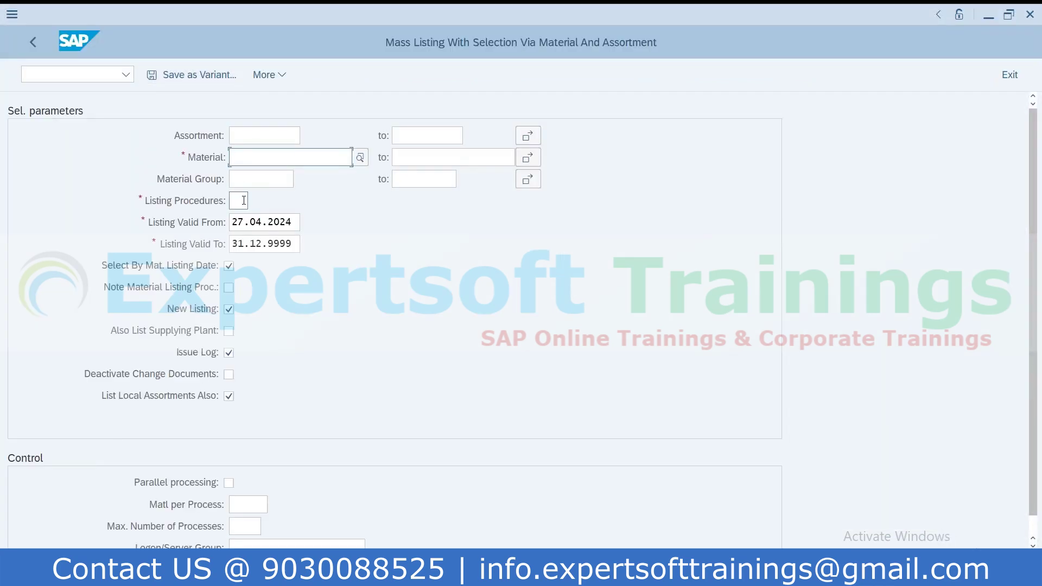
left_click(239, 201)
left_click(31, 45)
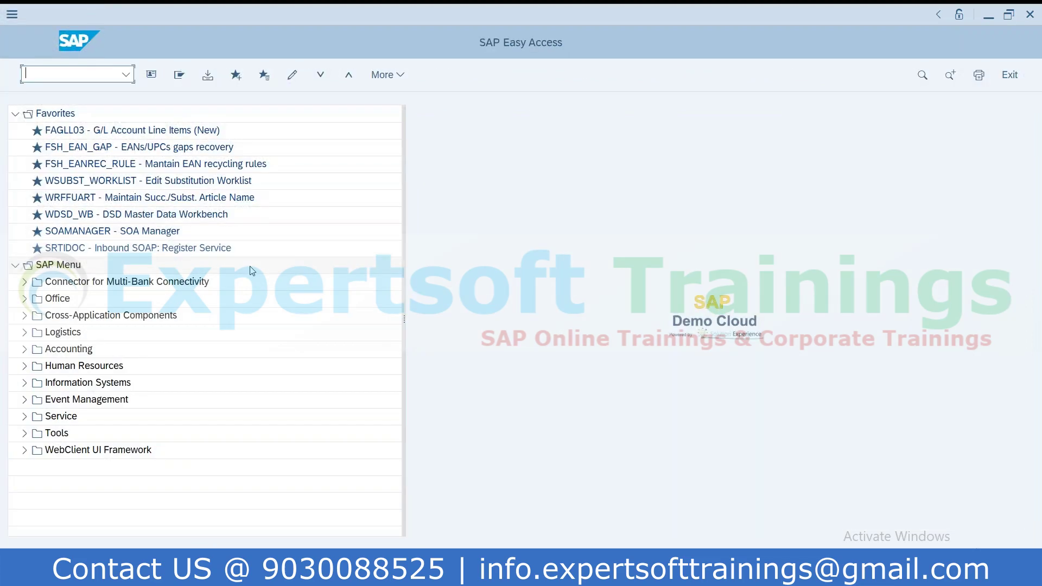
type("wsm3")
key("Return")
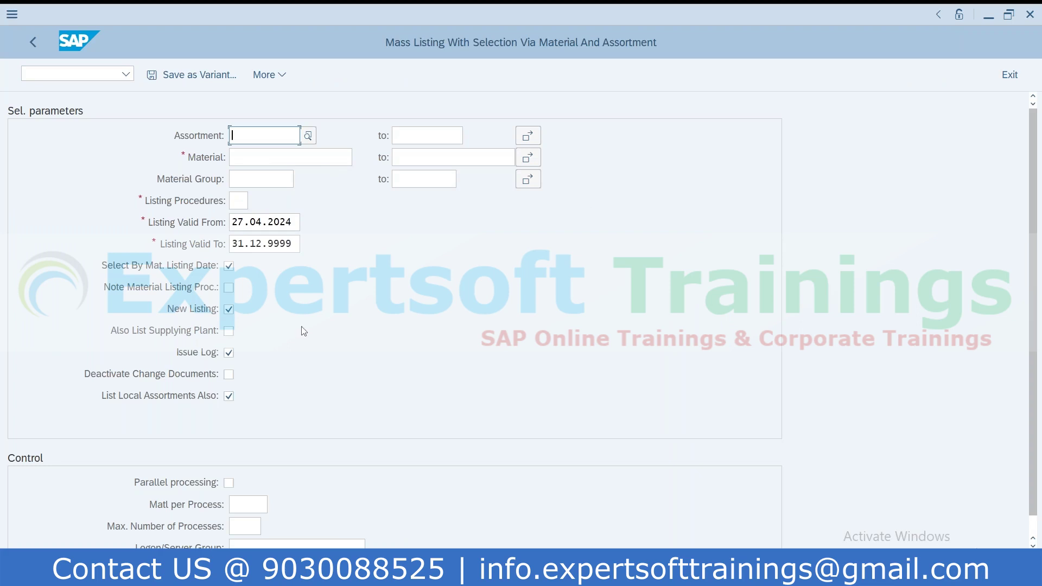
left_click(38, 47)
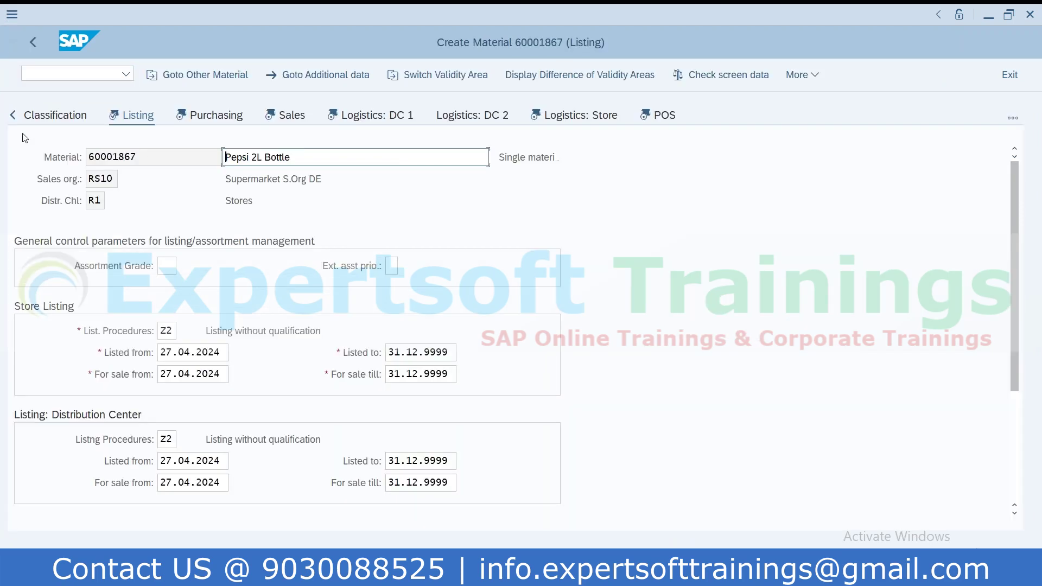
Step: Continue to the Purchasing data and set the purchasing group to 001
key("Return")
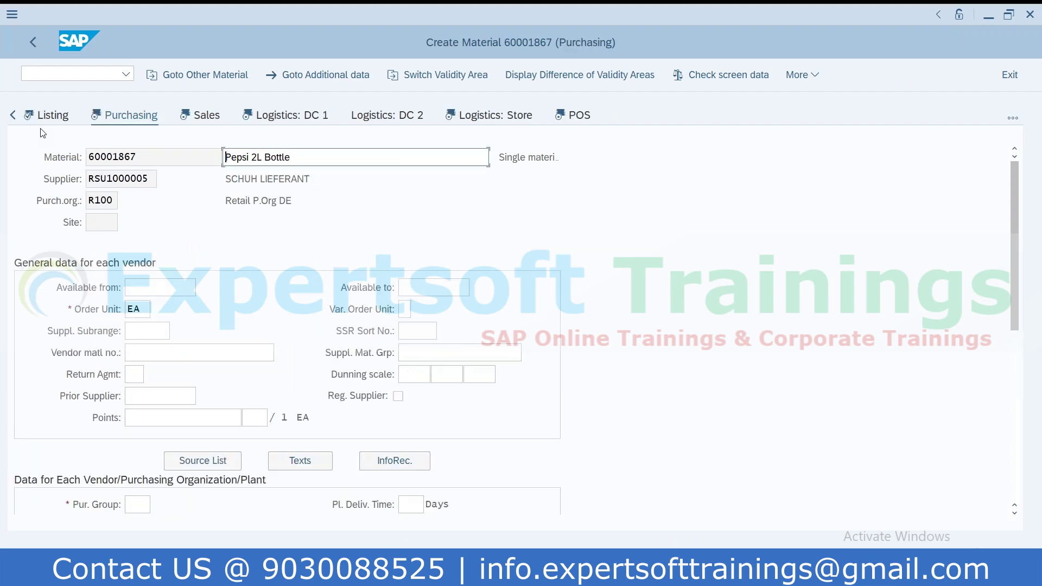
key("Return")
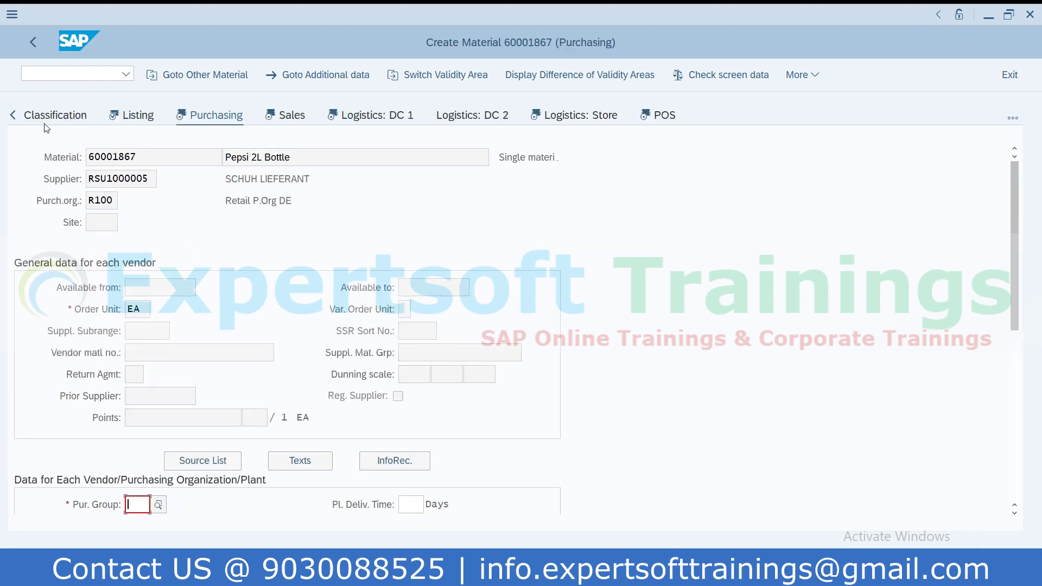
type("R01")
key("Return")
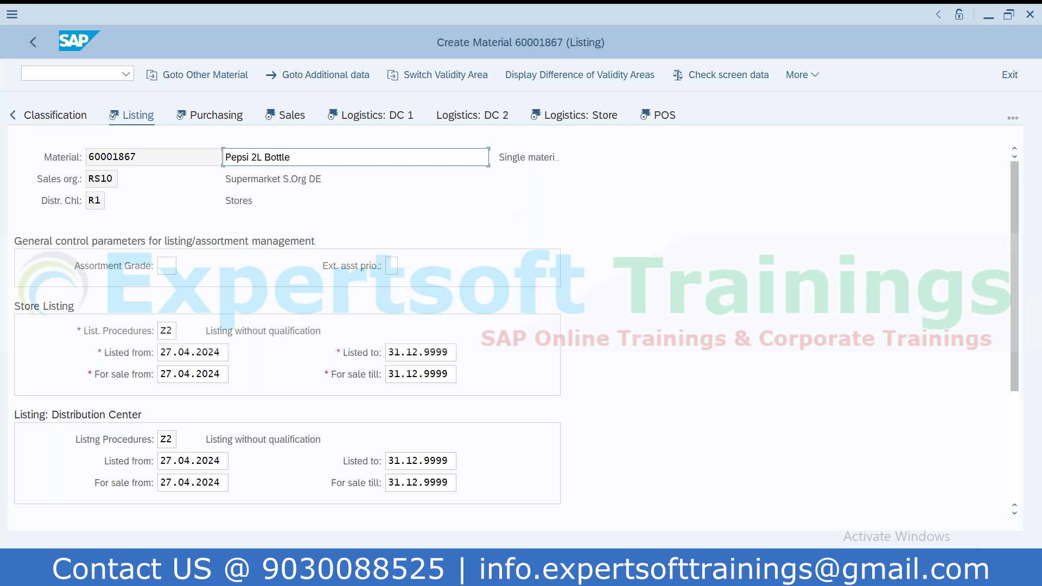
Step: Continue from Listing to Purchasing and set the net price in the conditions to 120 EUR
left_click(166, 331)
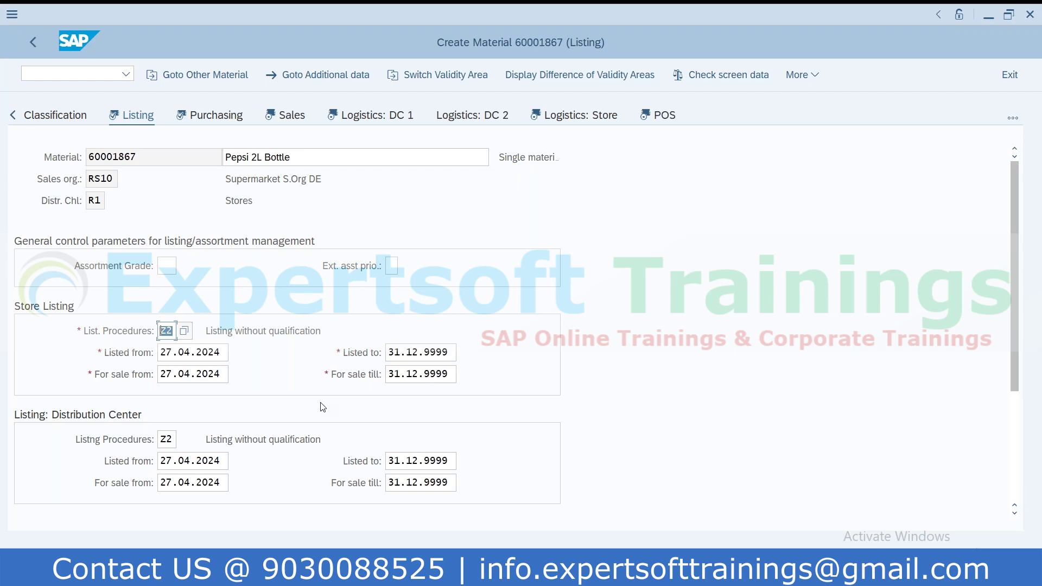
key("Return")
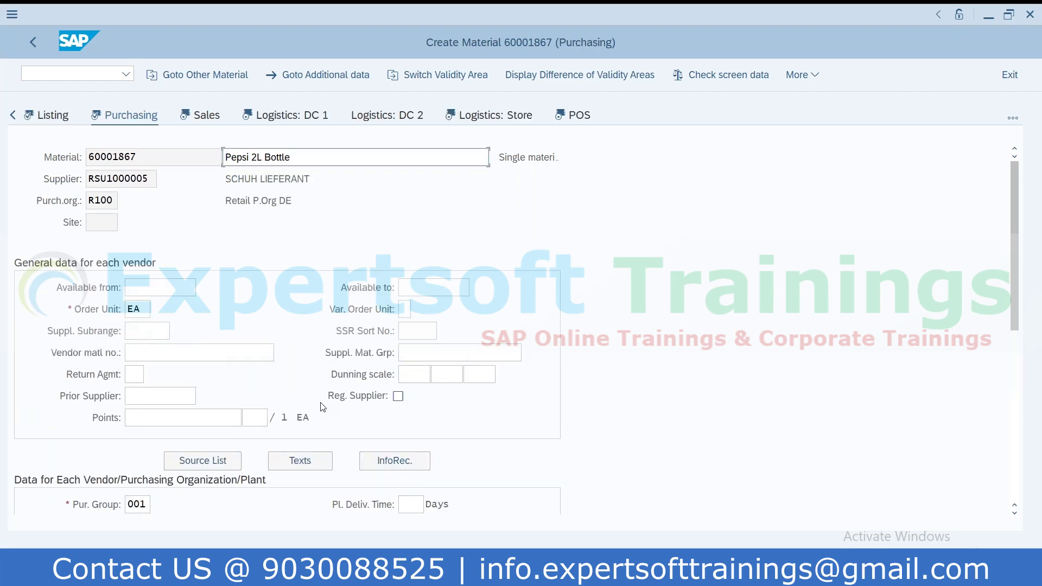
scroll(322, 406, "down", 5)
left_click_drag(132, 352, 16, 360)
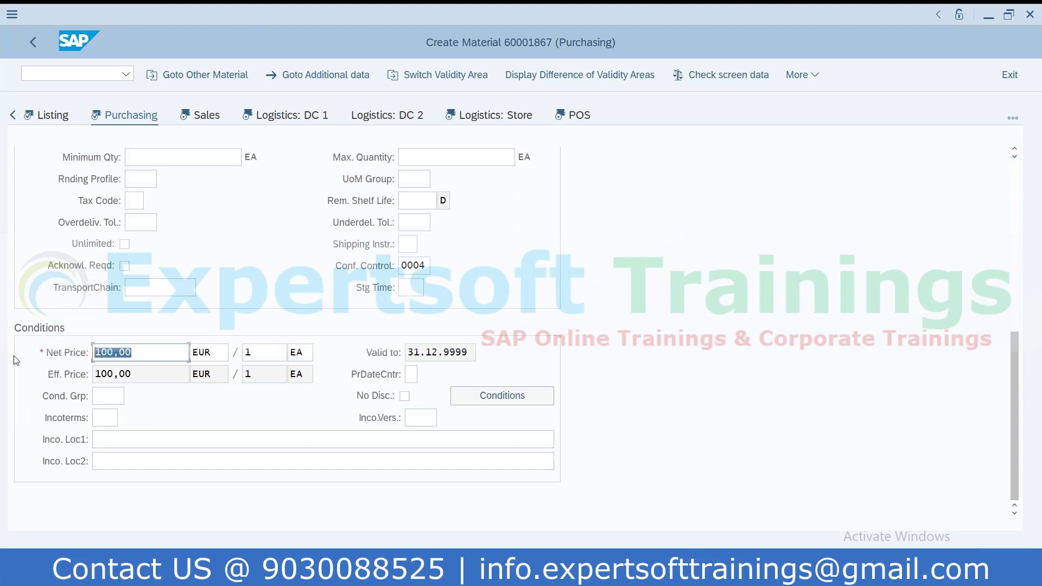
scroll(86, 470, "up", 10)
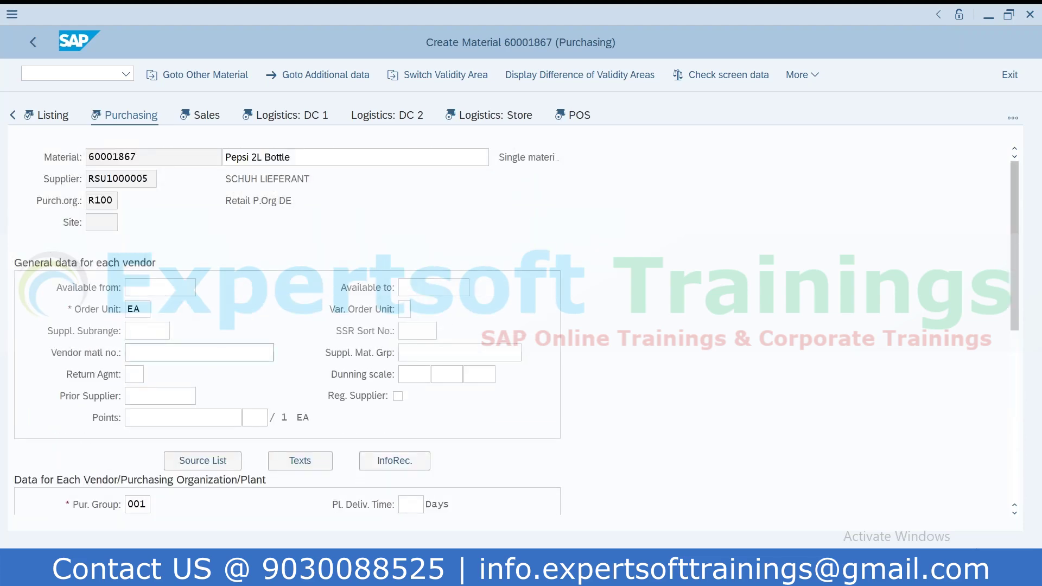
scroll(121, 422, "down", 10)
left_click(144, 347)
left_click_drag(144, 347, 64, 342)
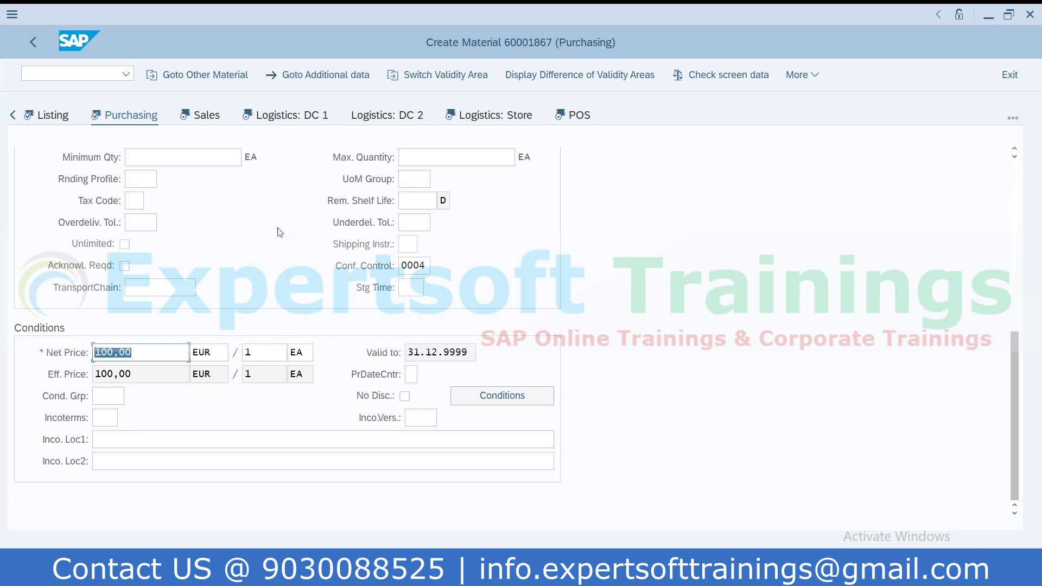
type("120")
Step: Examine the supplier, purchasing organization and site for which the purchasing data is valid
scroll(246, 237, "up", 5)
double_click(152, 179)
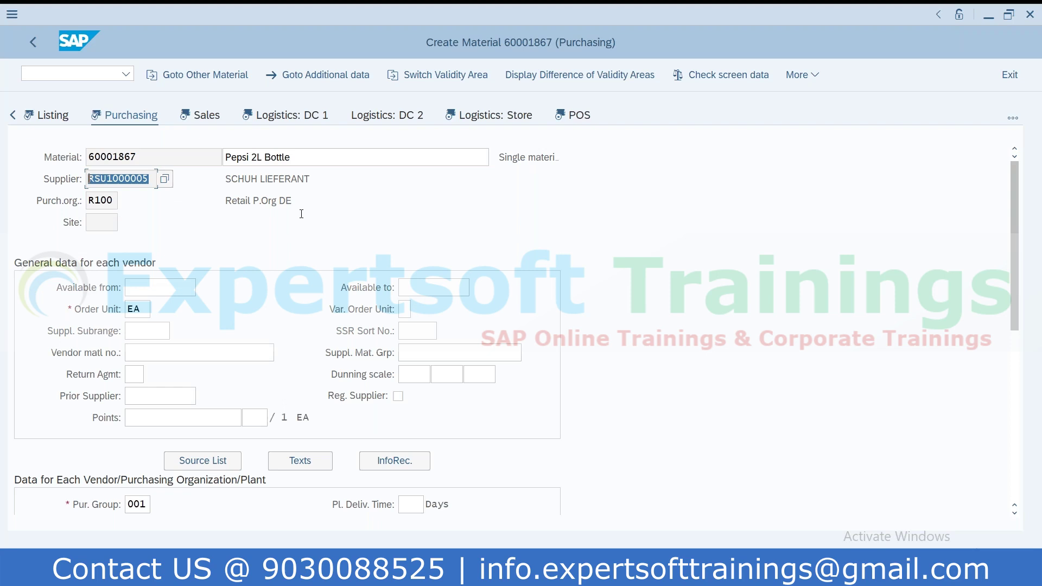
left_click(113, 203)
left_click_drag(113, 203, 55, 215)
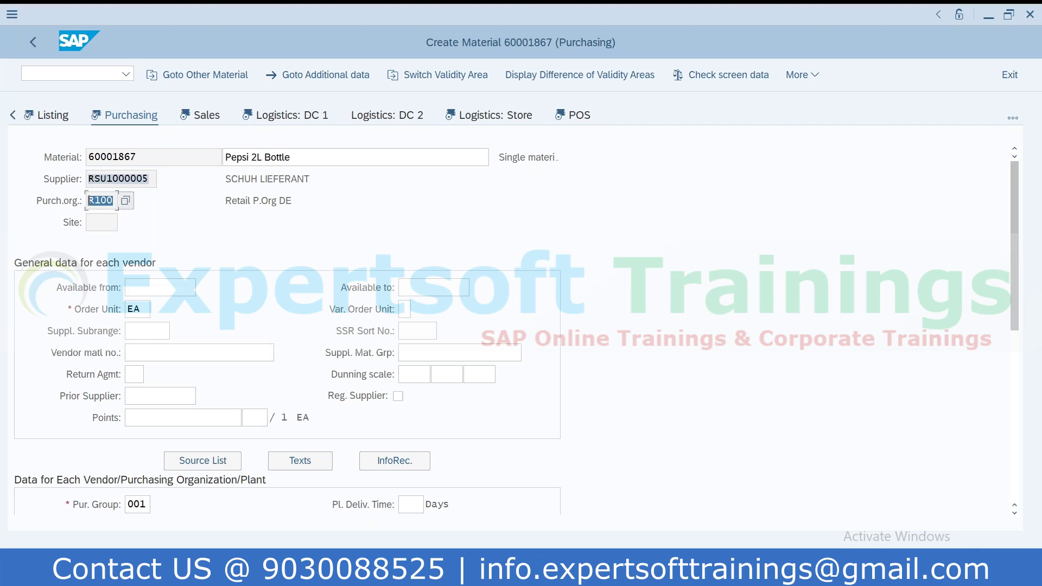
left_click(112, 231)
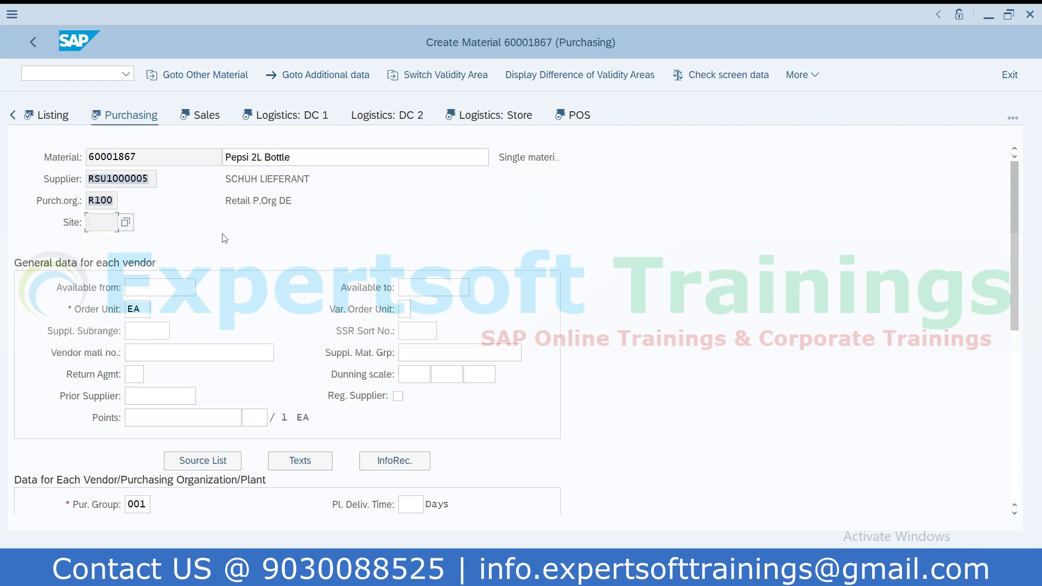
key("shift+Tab")
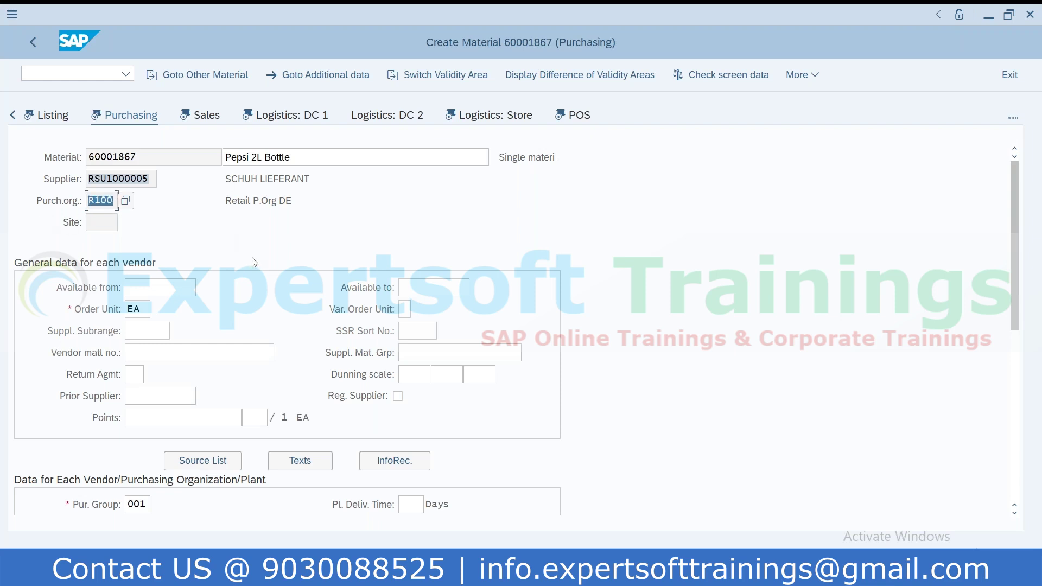
left_click(114, 230)
key("shift+Tab")
left_click(391, 161)
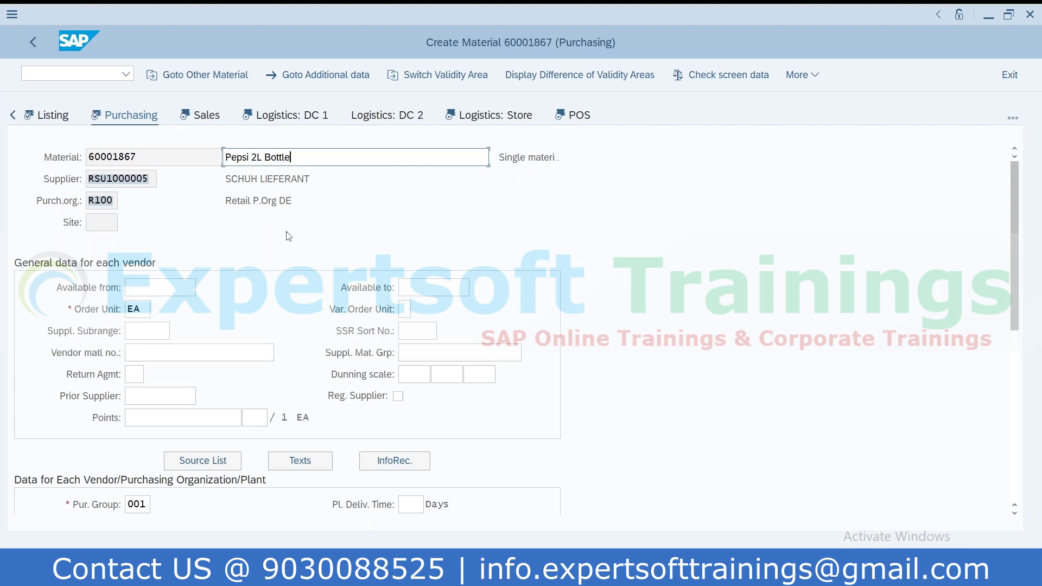
left_click(113, 200)
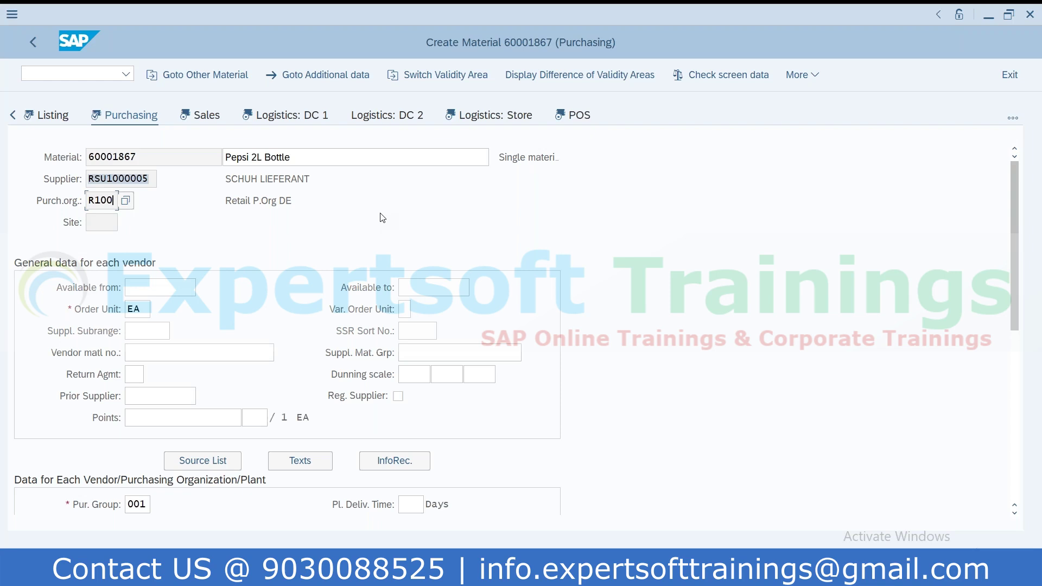
Step: Switch the Purchasing validity area to site R105 and set its net price to 125 EUR
left_click(439, 75)
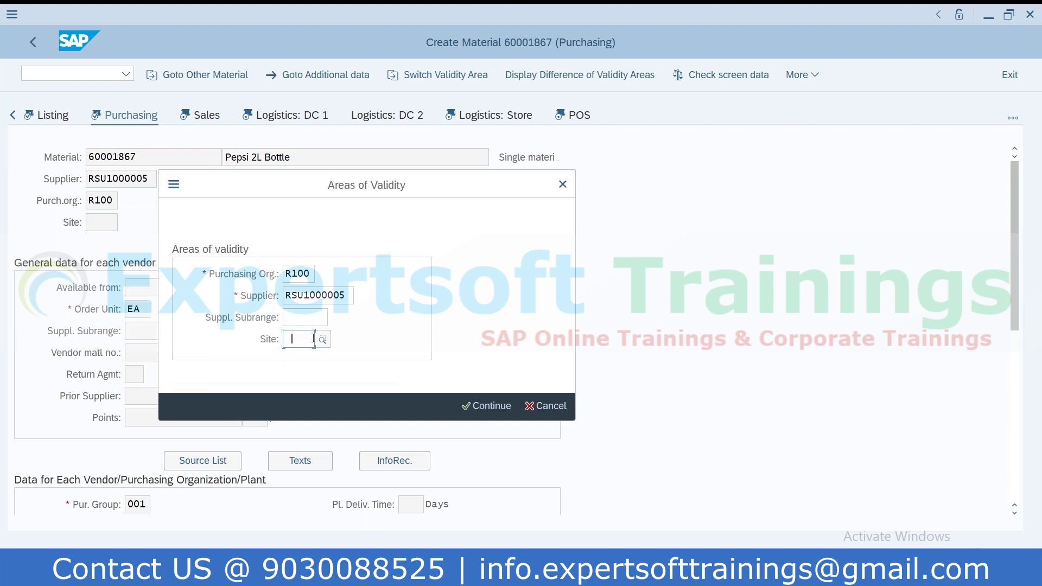
type("R105")
key("Return")
scroll(167, 380, "down", 10)
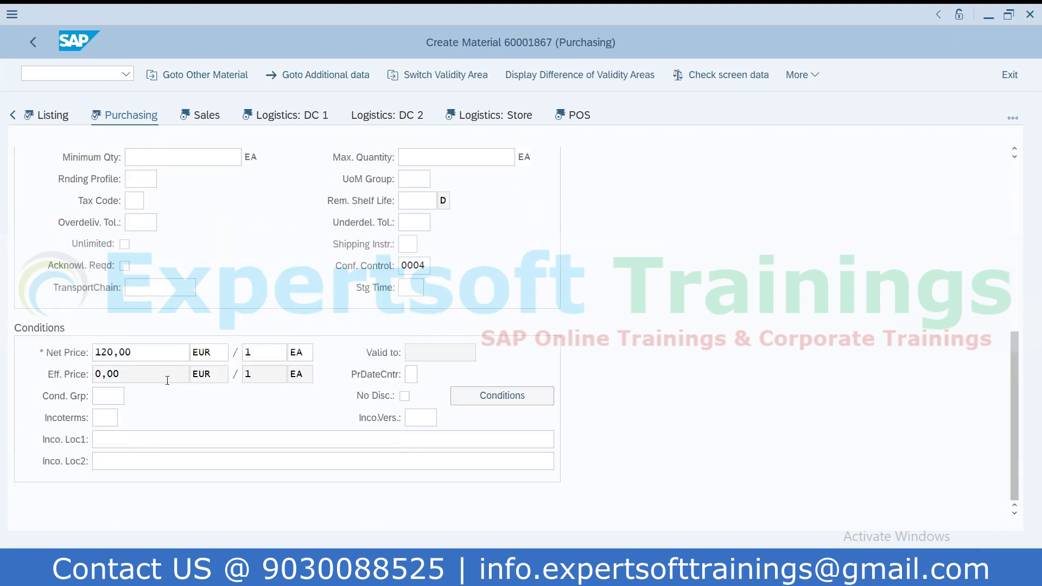
double_click(158, 352)
type("125")
scroll(603, 277, "up", 10)
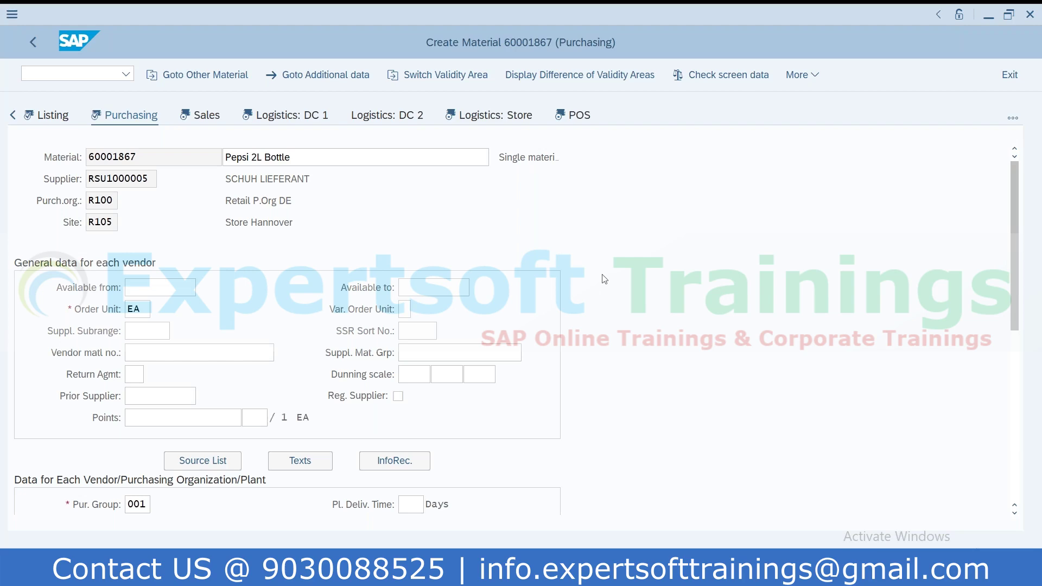
Step: Continue to the Sales data and examine the purchasing data and calculated sales price
key("Return")
scroll(651, 348, "down", 5)
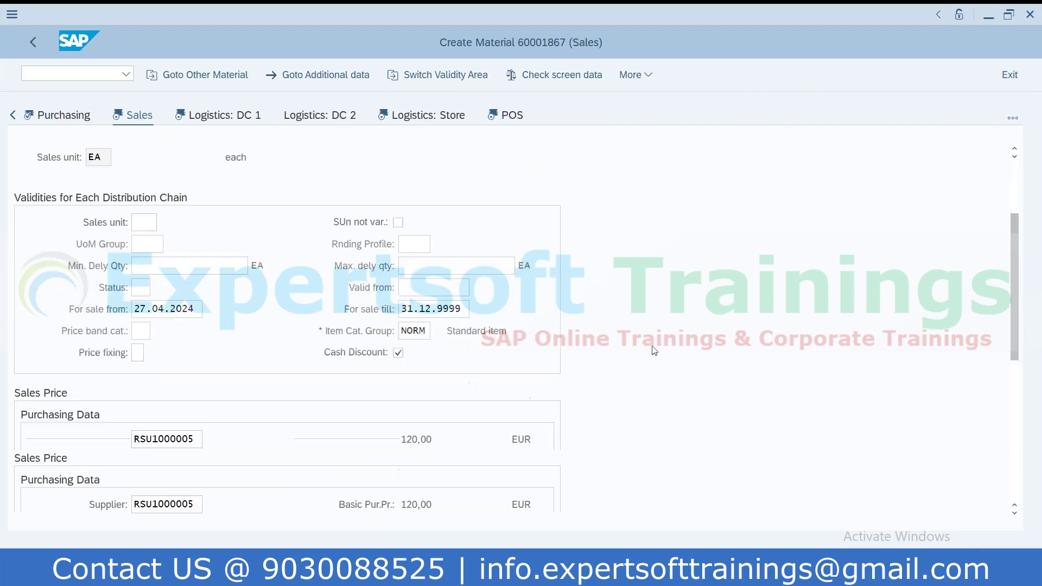
scroll(655, 351, "down", 2)
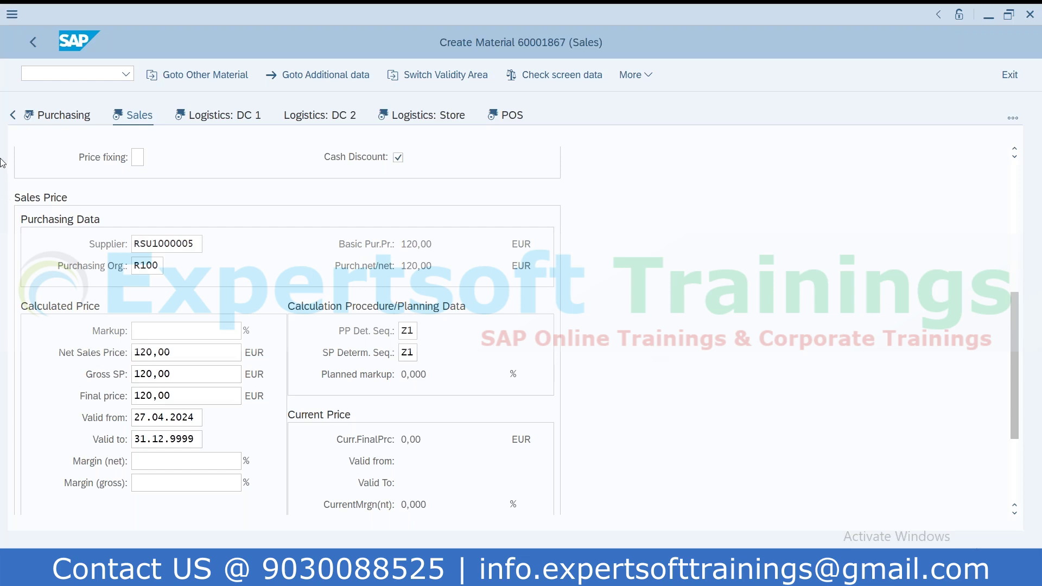
Step: Open the Create Price Calculation transaction VKP5 in a separate session
left_click(98, 80)
type("/ovkp5")
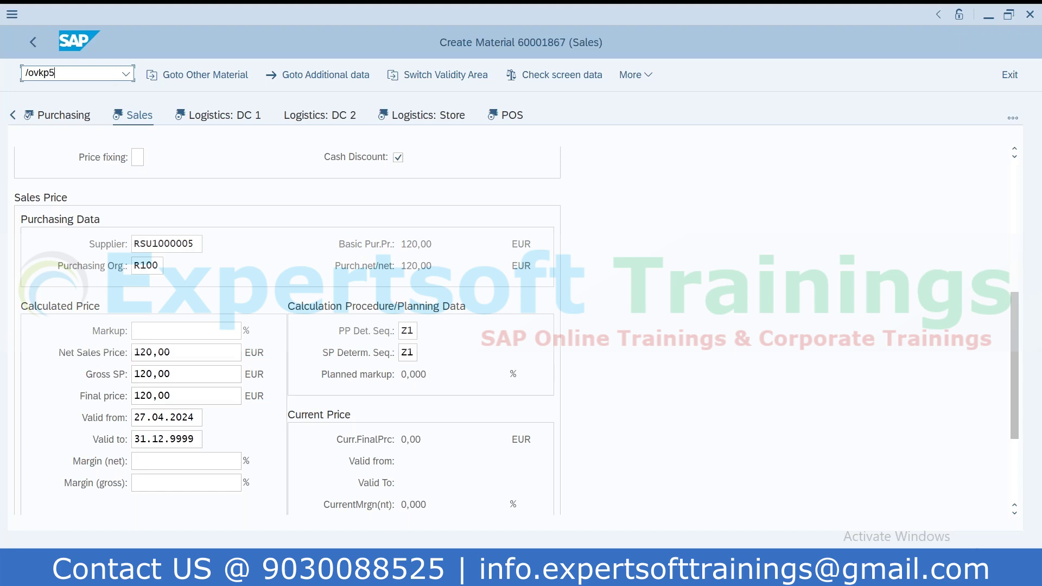
key("Return")
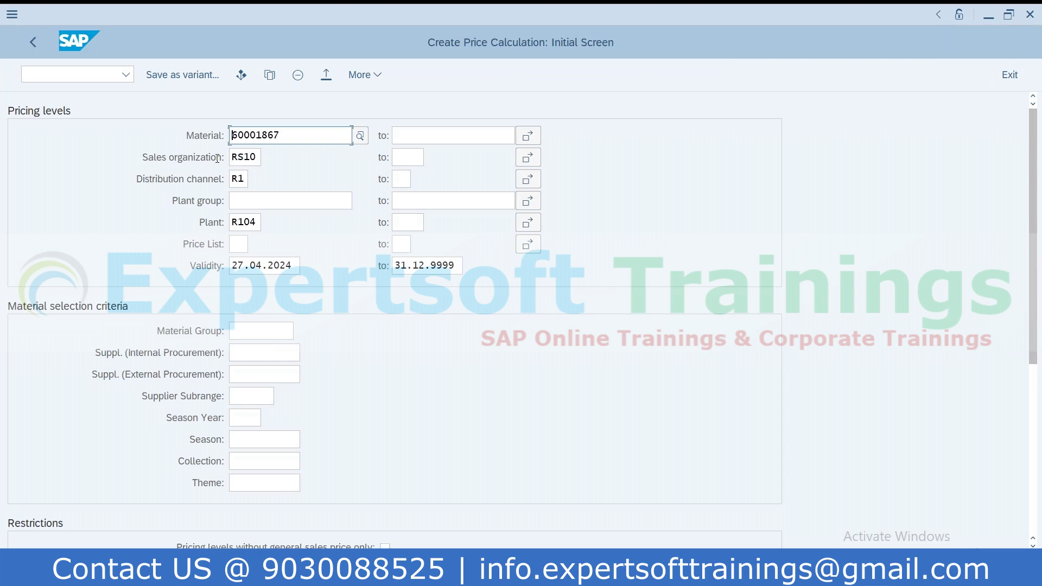
Step: Back in the Sales data of material 60001867, set the markup to 20 % and open its sales price calculation
key("alt+Tab")
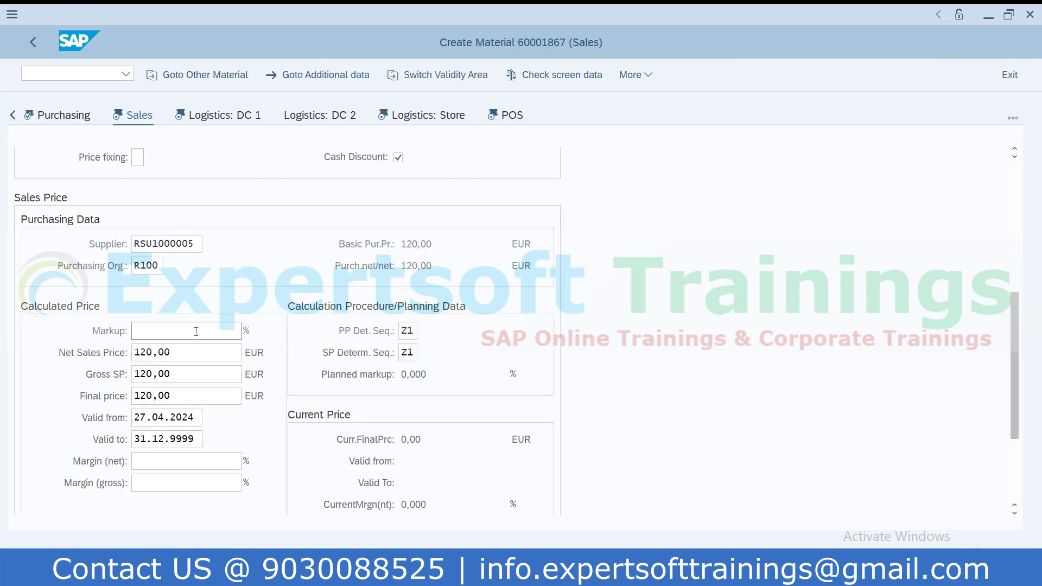
type("20")
key("Return")
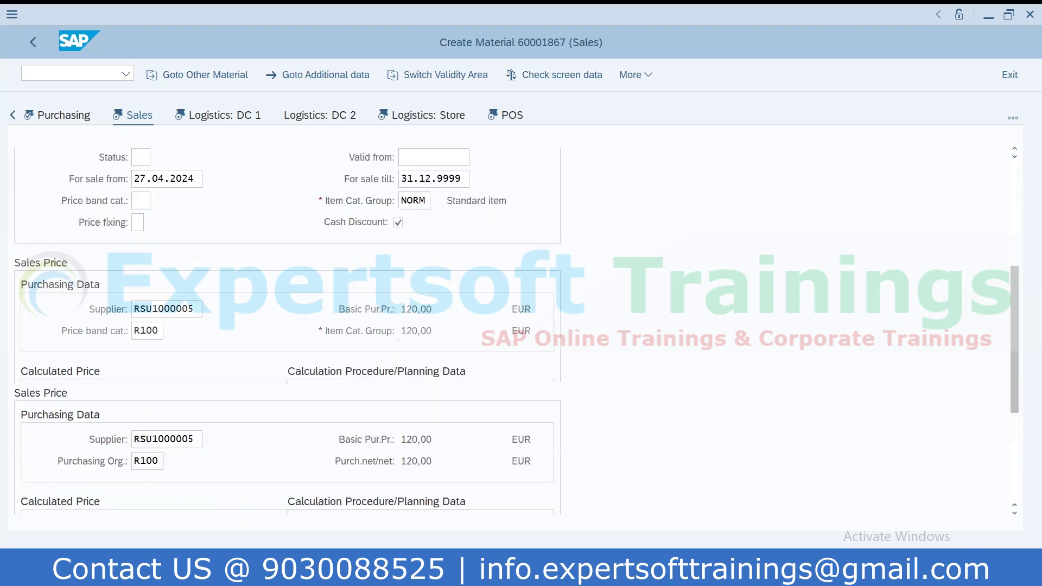
left_click(179, 201)
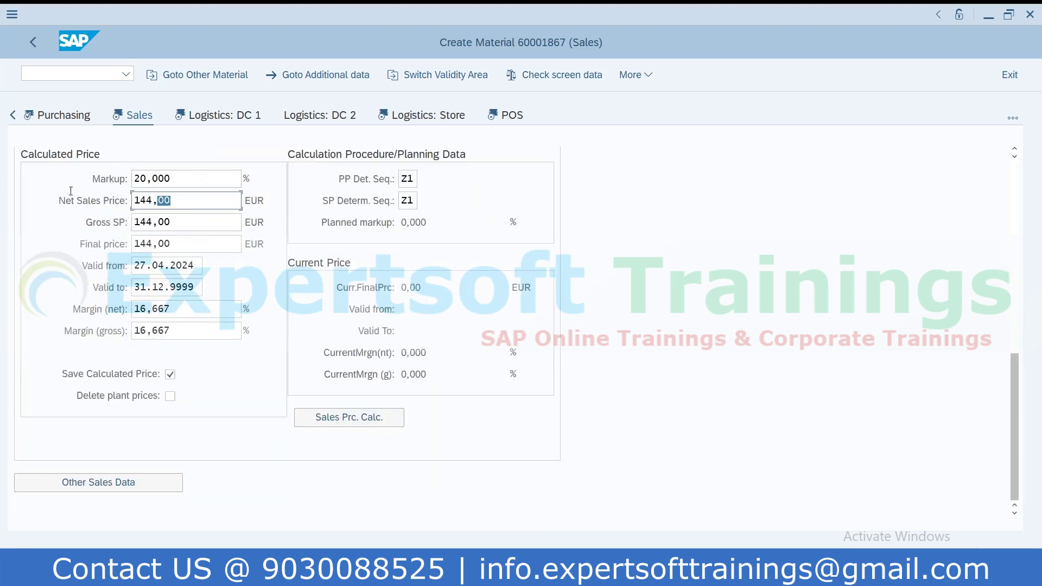
left_click(182, 238)
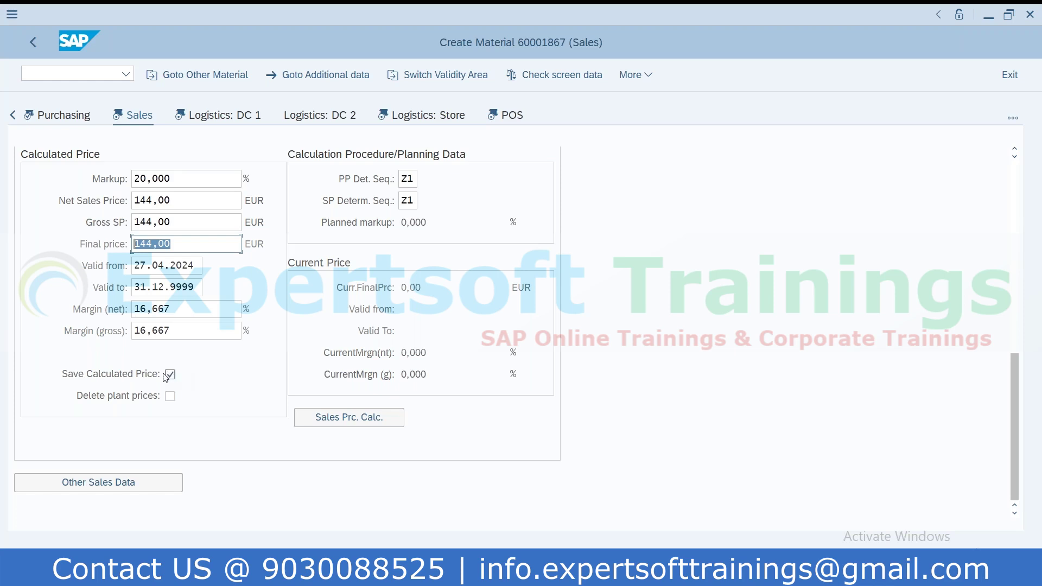
left_click(194, 179)
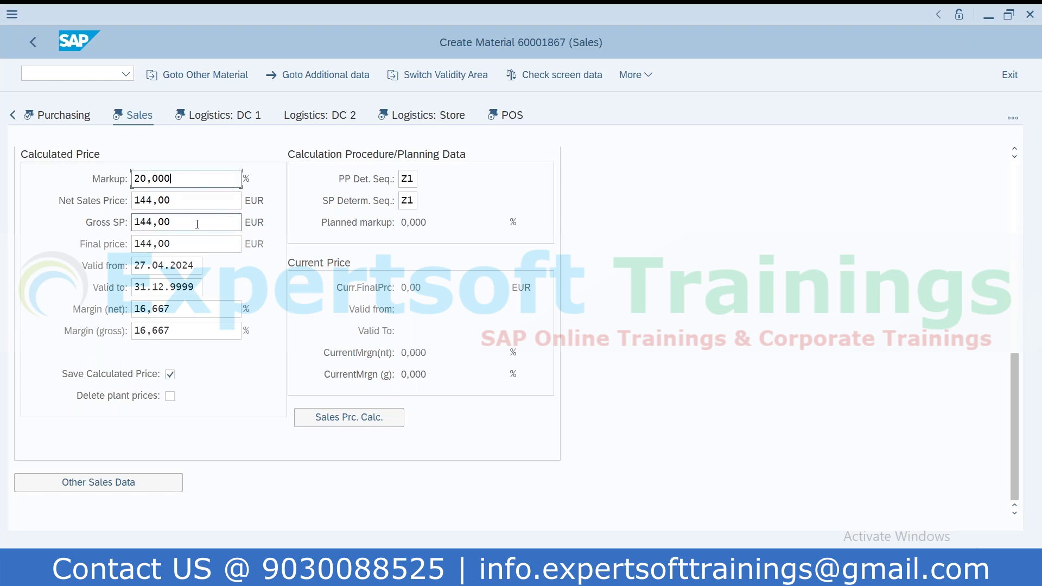
left_click(400, 418)
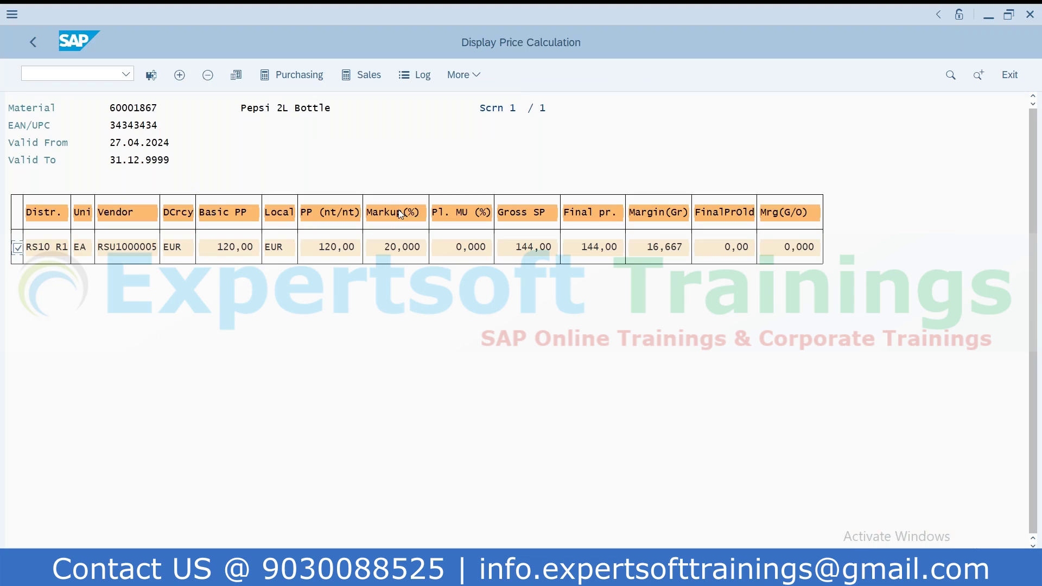
Step: In the VKP5 session, run the price calculation for material 60001860 in RS10 and R1 with the plant cleared
key("F3")
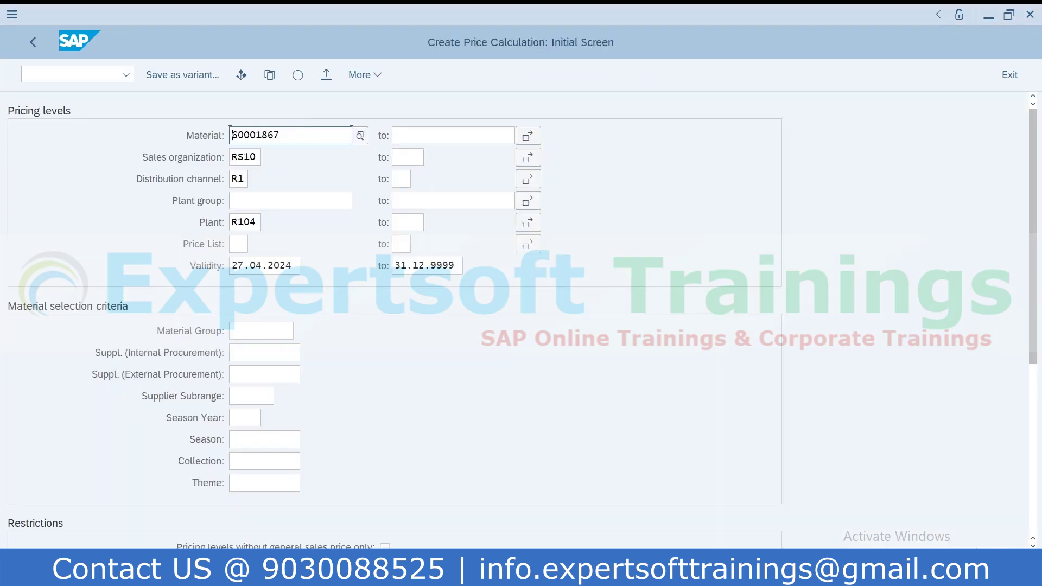
key("BackSpace")
type("0")
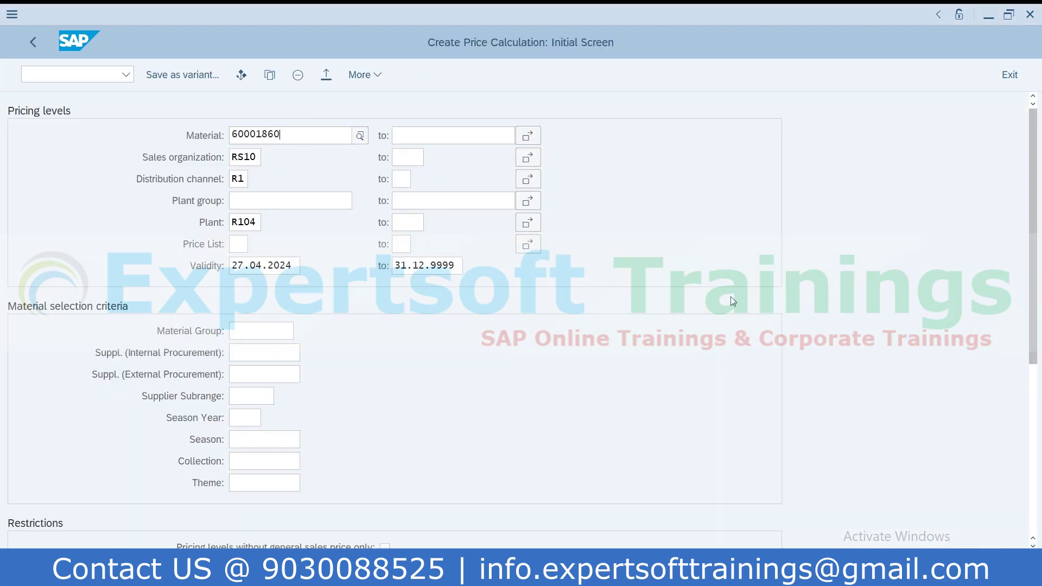
left_click(108, 229)
key("BackSpace")
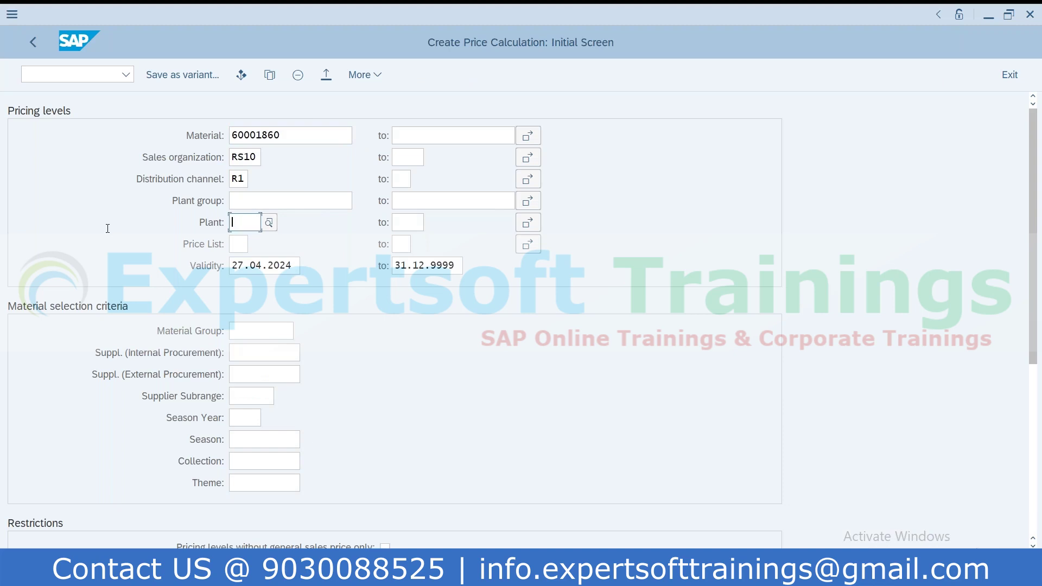
key("F8")
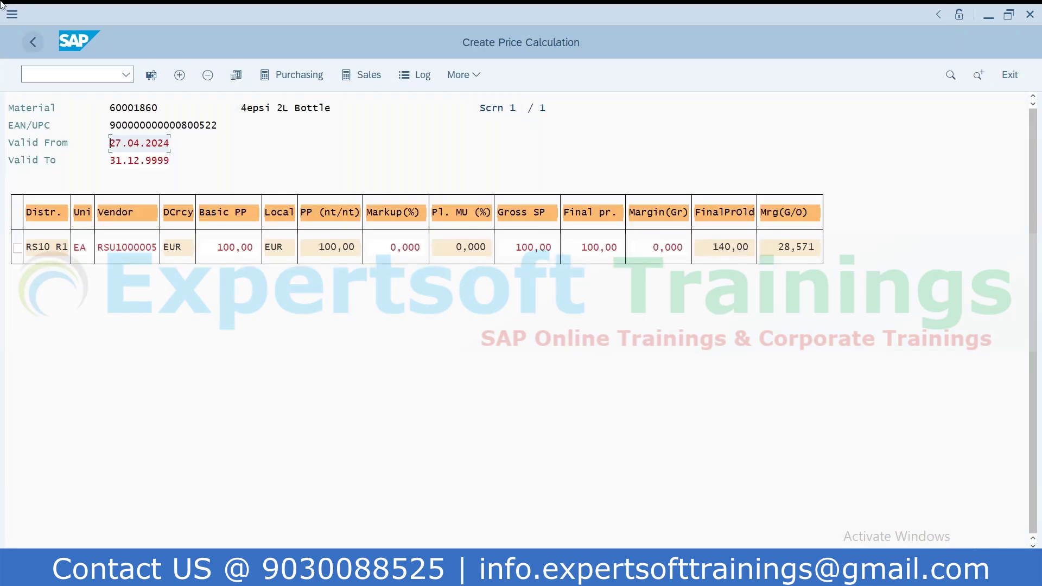
Step: Compare with the Sales data and sales price calculation of material 60001867
left_click(33, 42)
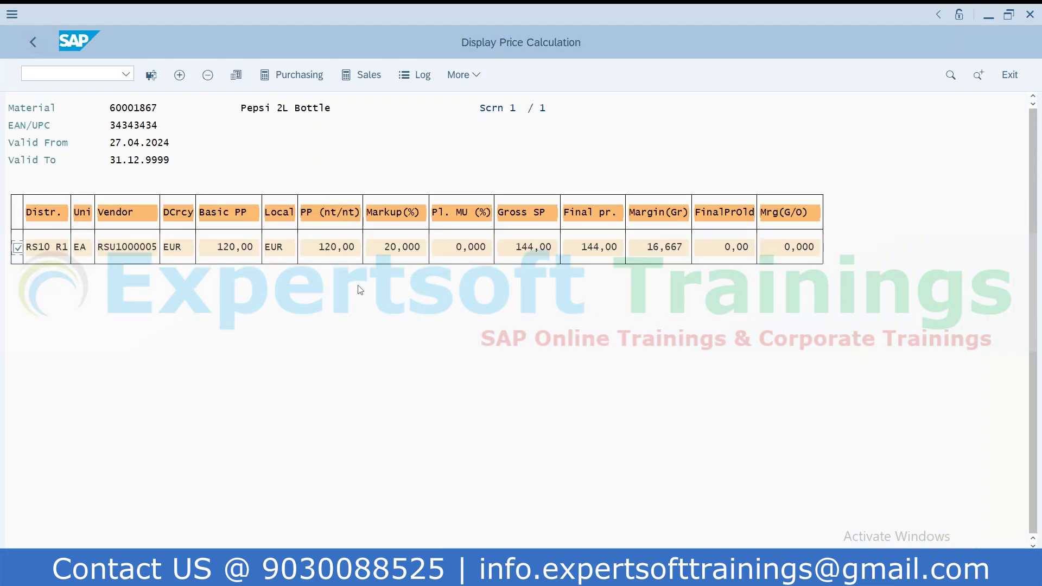
left_click(34, 42)
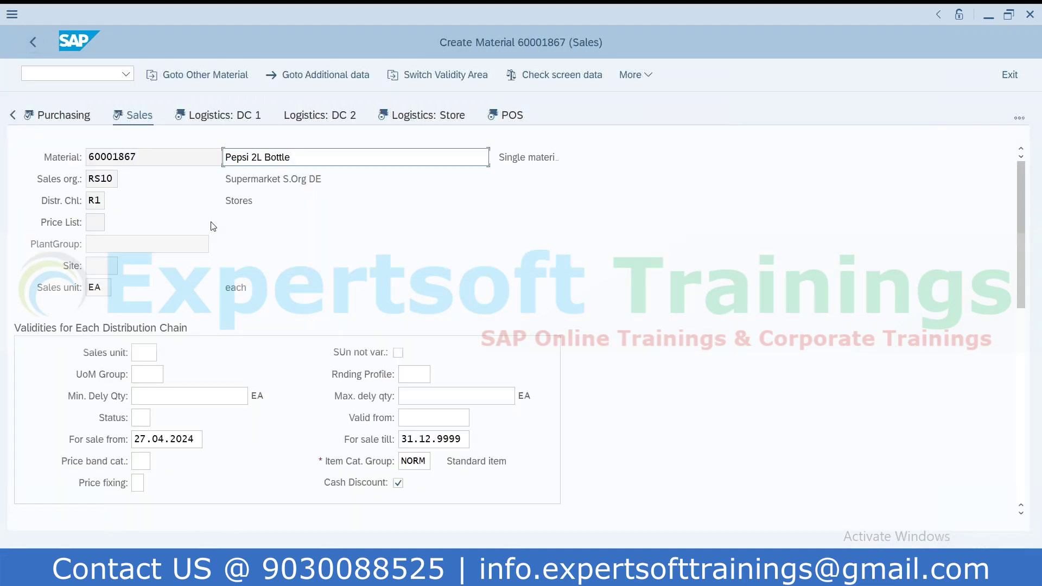
scroll(260, 332, "down", 5)
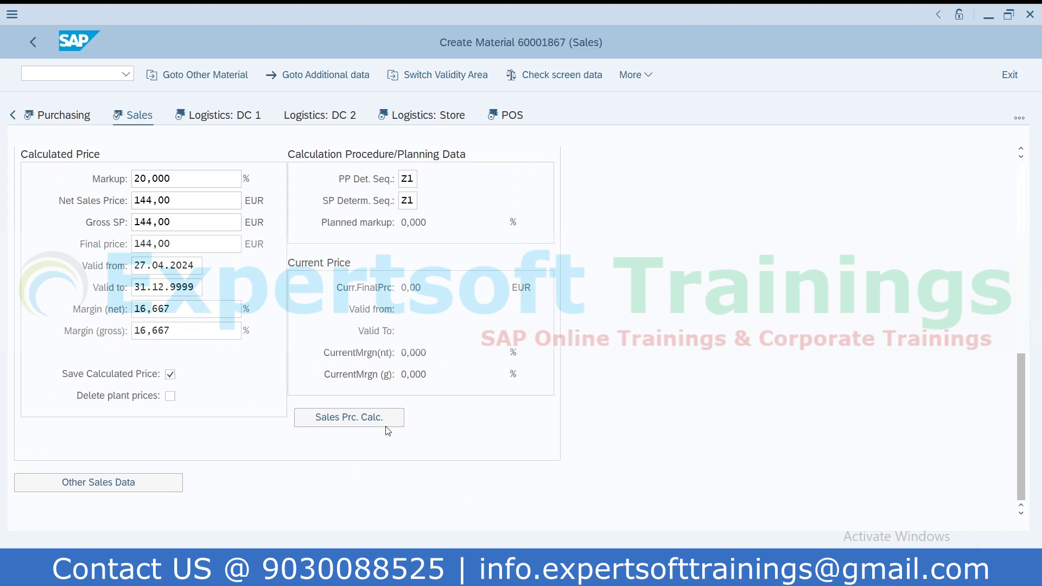
left_click(349, 417)
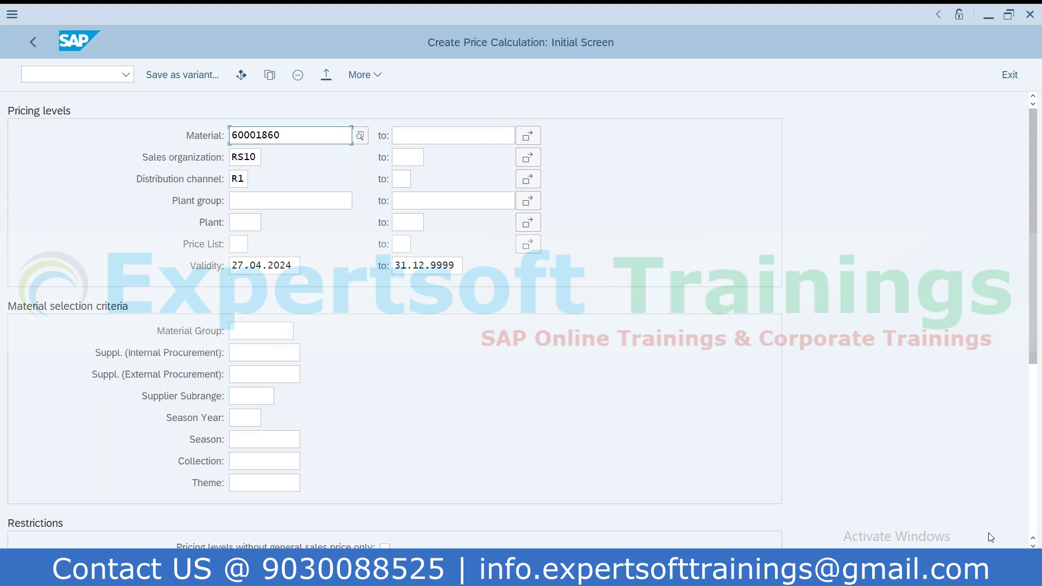
Step: Rerun the price calculation for material 60001860, set the RS10 R1 line's markup to 46 %, select the line and save
key("F8")
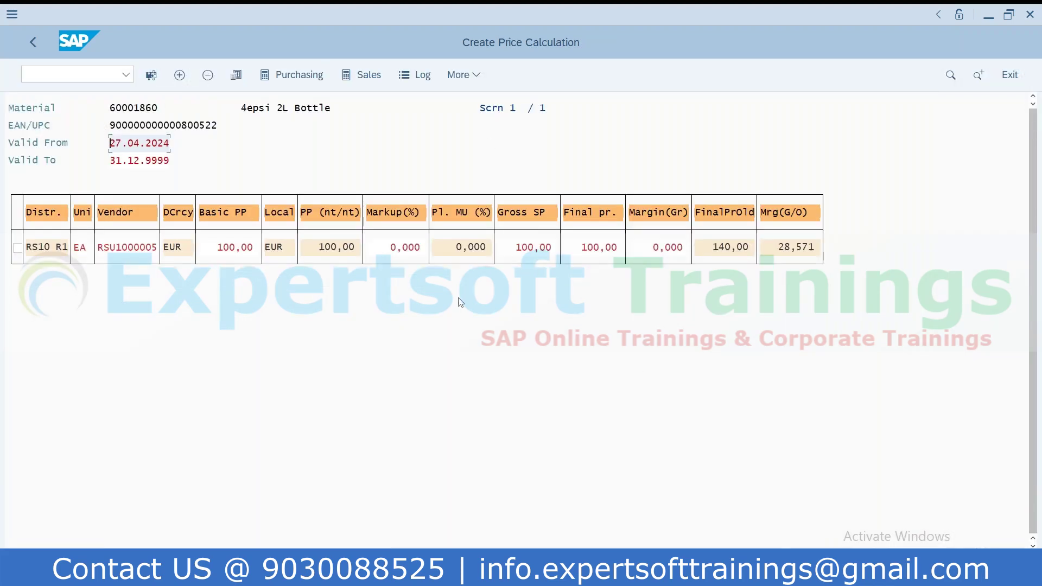
left_click(402, 248)
type("46")
key("Return")
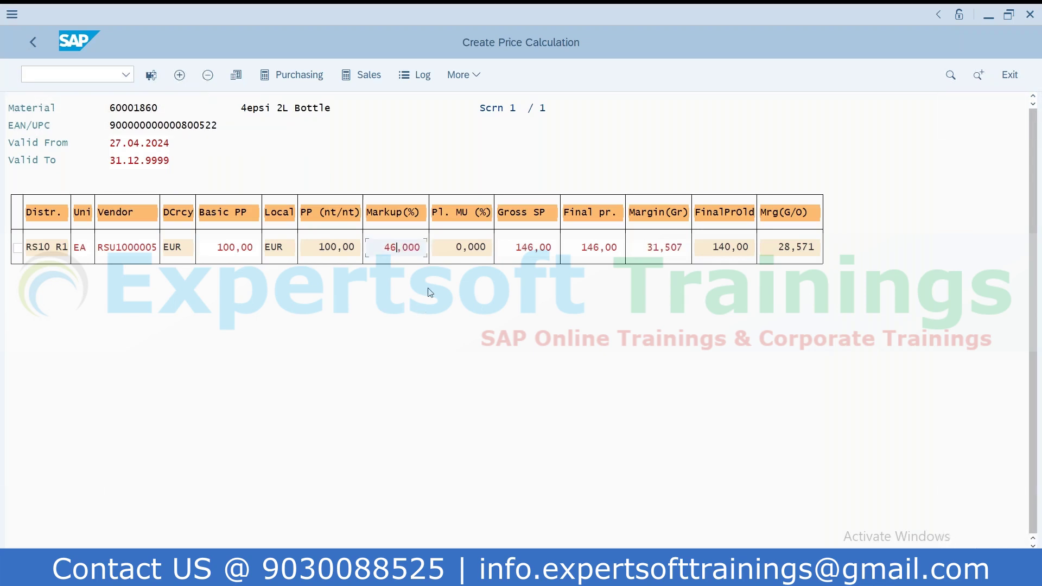
left_click(620, 248)
double_click(620, 247)
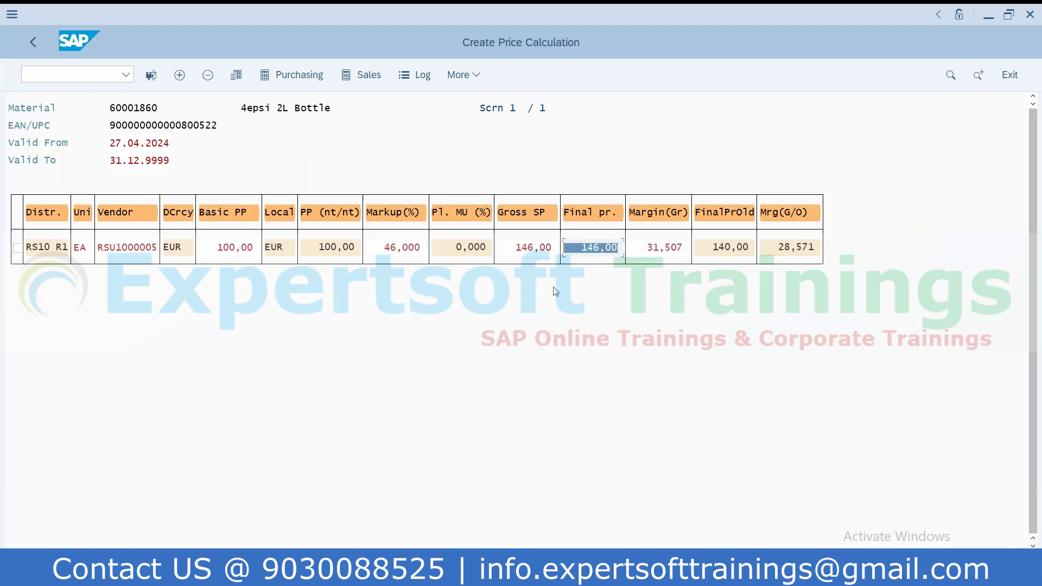
left_click(17, 248)
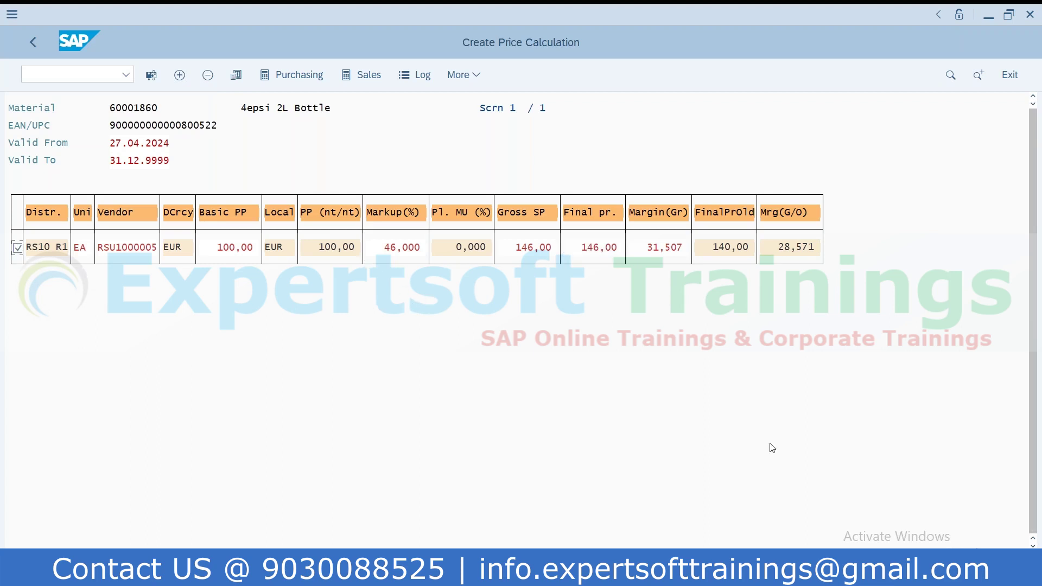
left_click(971, 565)
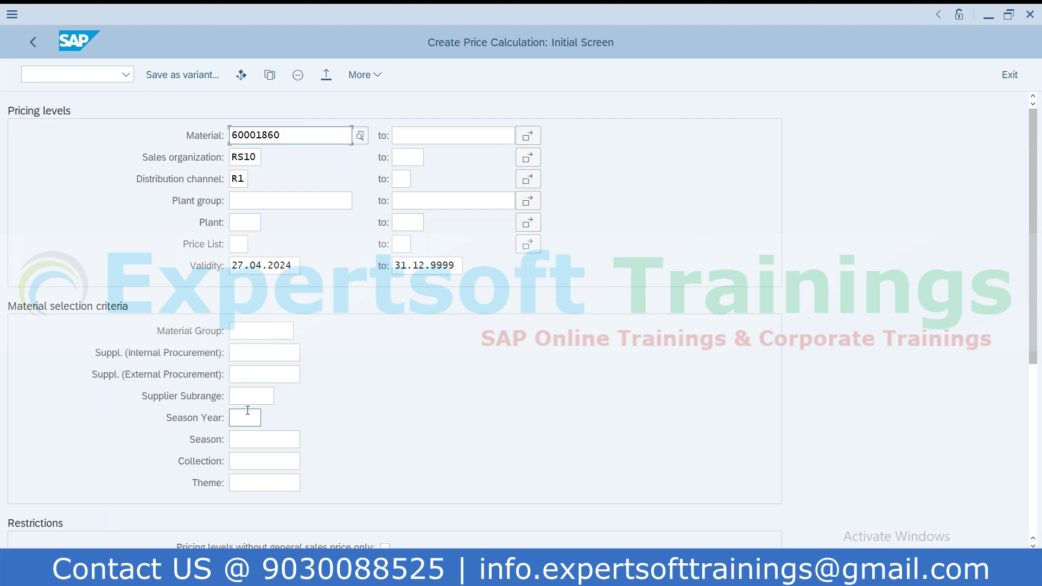
Step: Return to the Sales data of material 60001867 and continue through Logistics: DC 1 to Logistics: Store
key("F8")
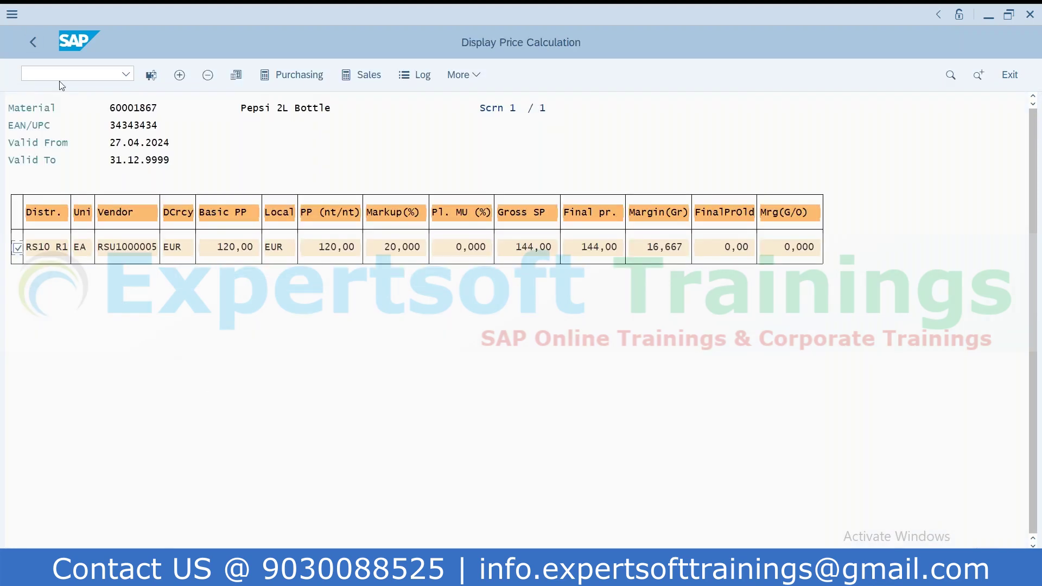
left_click(31, 47)
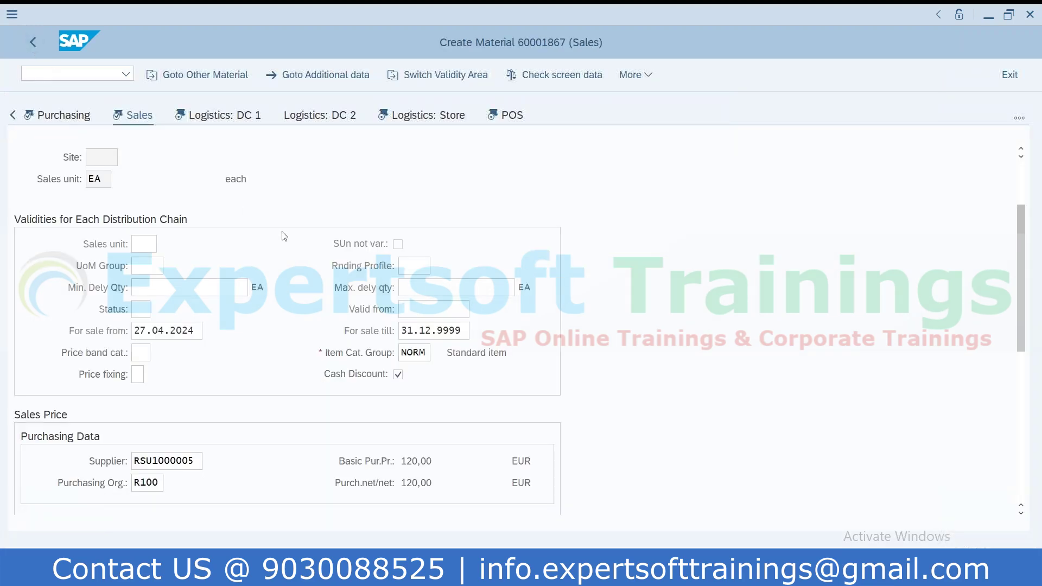
scroll(283, 236, "down", 10)
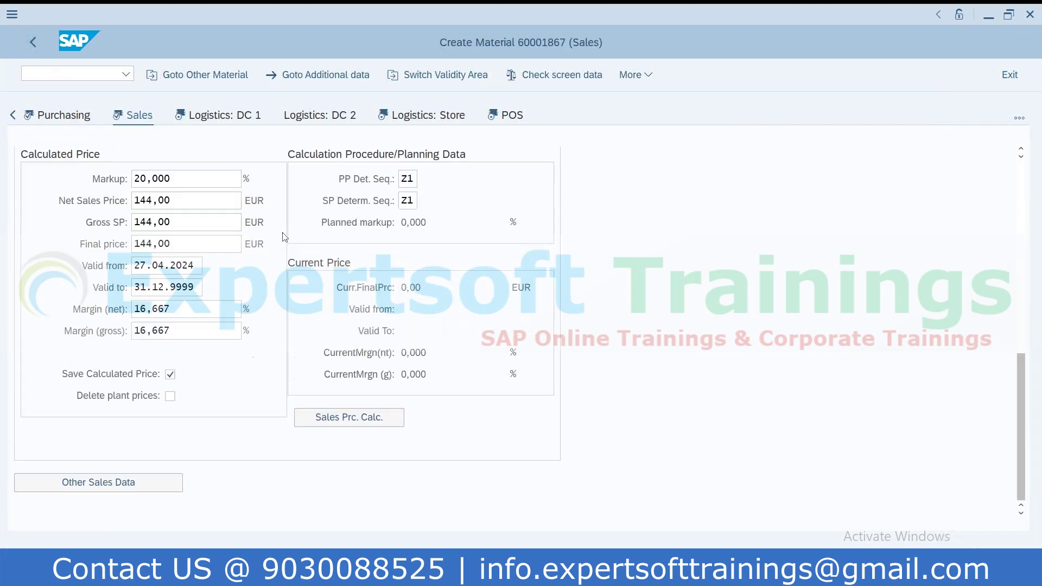
key("Return")
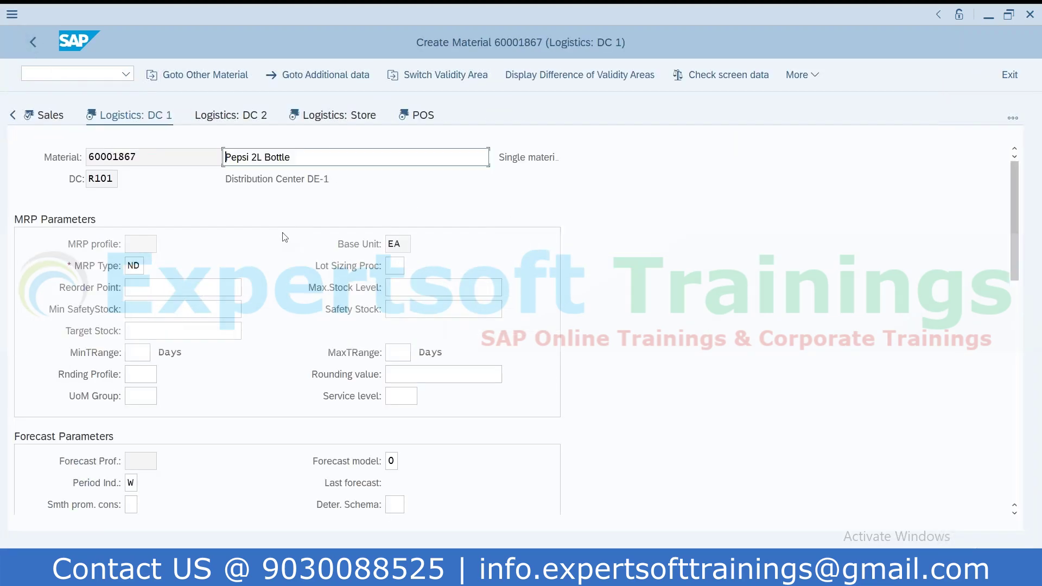
key("Return")
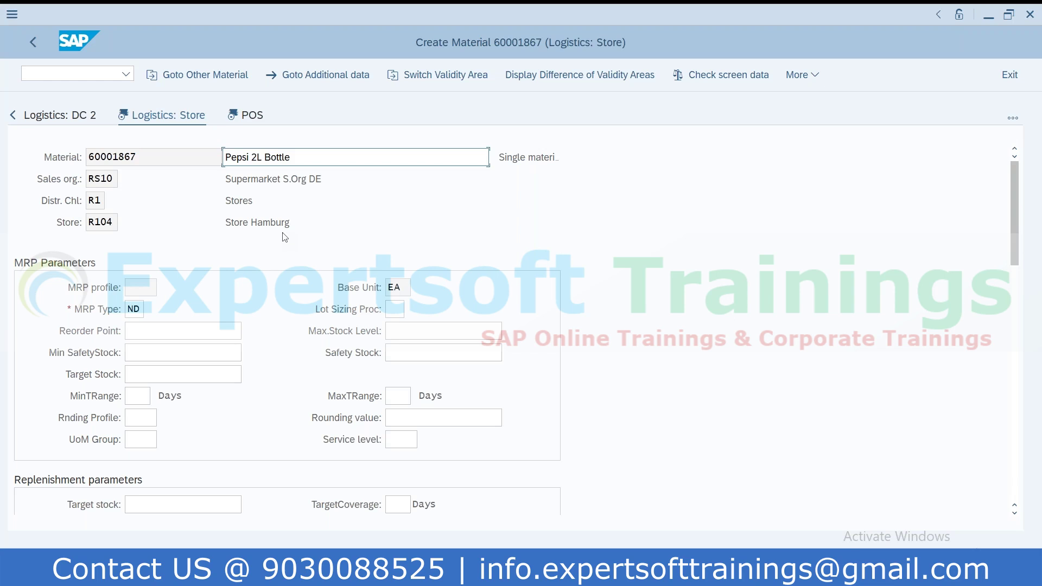
Step: Set the supply source in the store's MRP Controller/Replenishment Data to 1 (Standard)
scroll(264, 243, "down", 5)
left_click(131, 439)
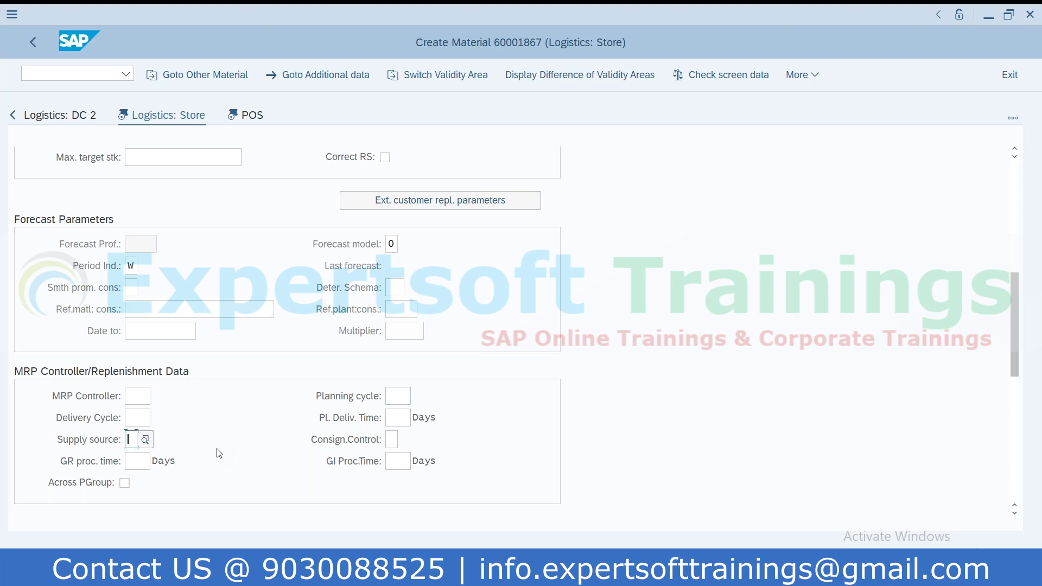
type("1")
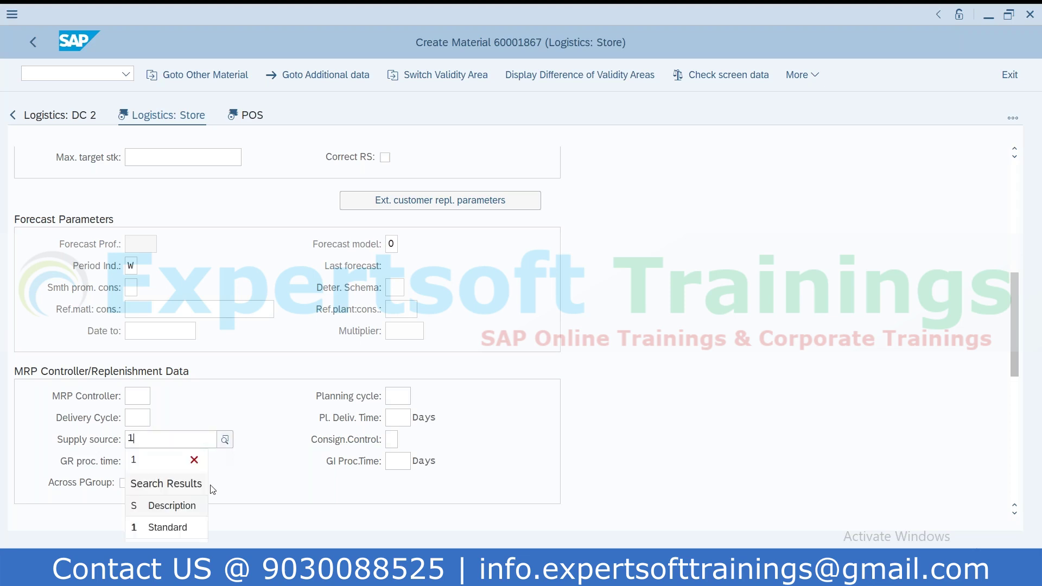
left_click(190, 526)
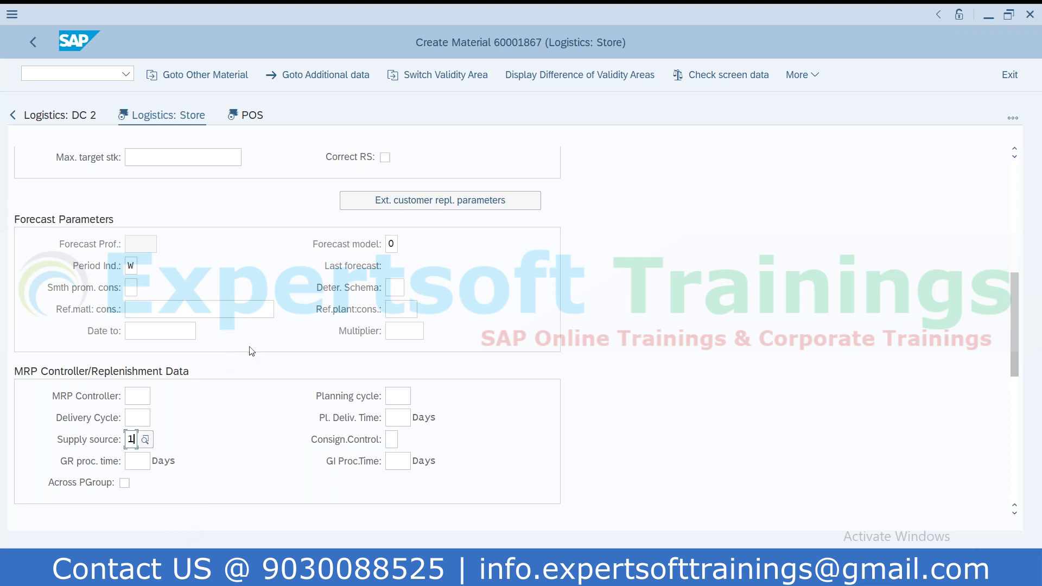
Step: Examine which store the logistics data applies to, along with its replenishment parameters and supply source
scroll(252, 351, "up", 7)
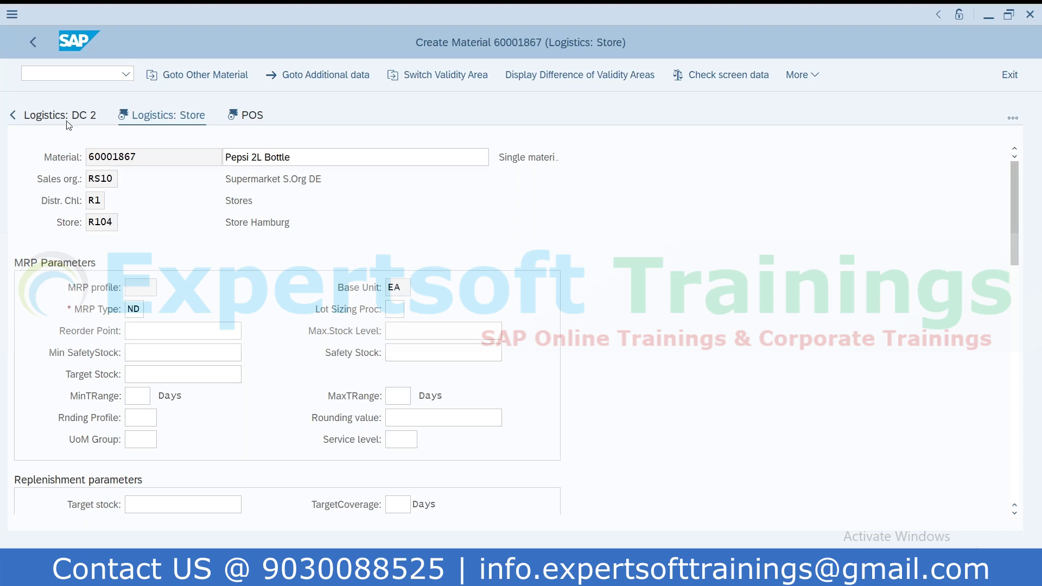
left_click_drag(115, 223, 5, 251)
scroll(294, 271, "down", 5)
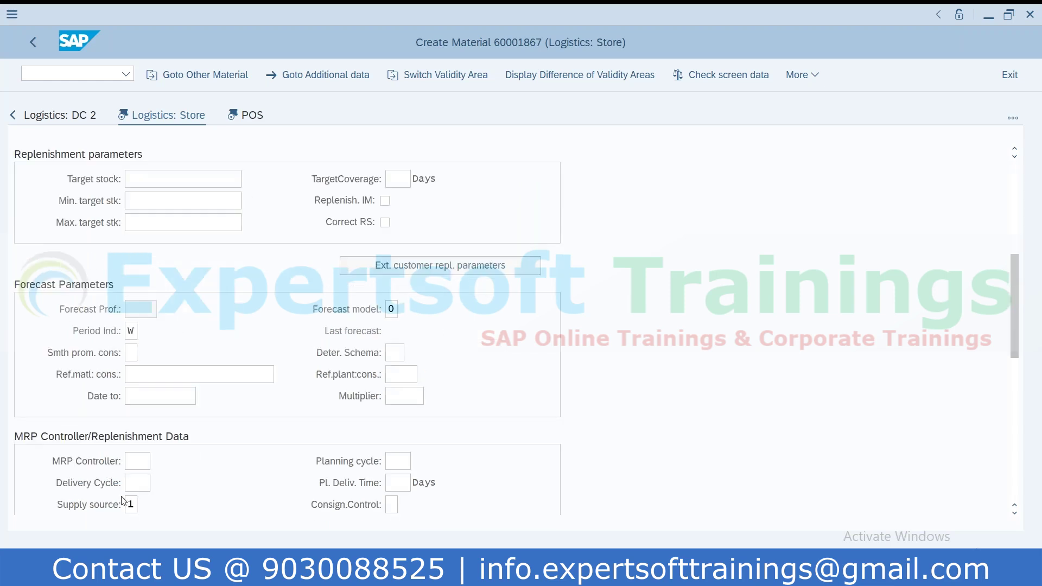
scroll(209, 489, "down", 1)
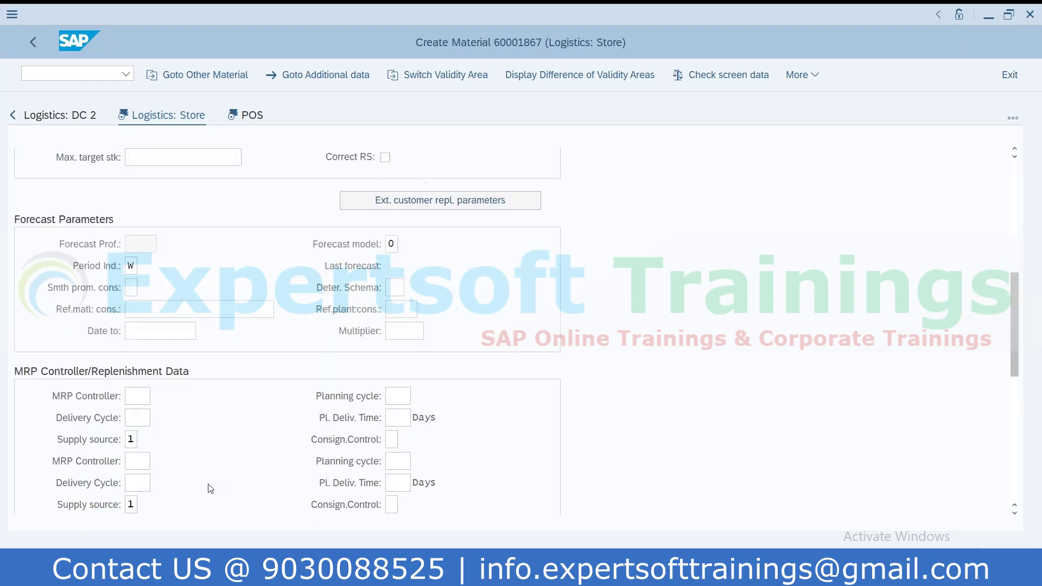
scroll(236, 410, "up", 6)
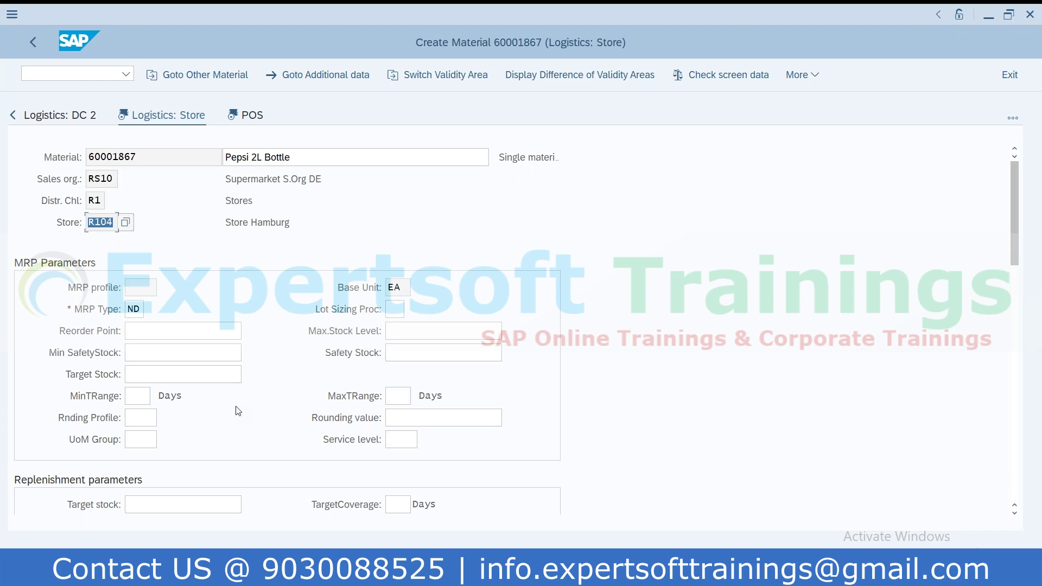
Step: Change the supply source in the store R104 replenishment data to 2
scroll(237, 411, "down", 5)
left_click(130, 439)
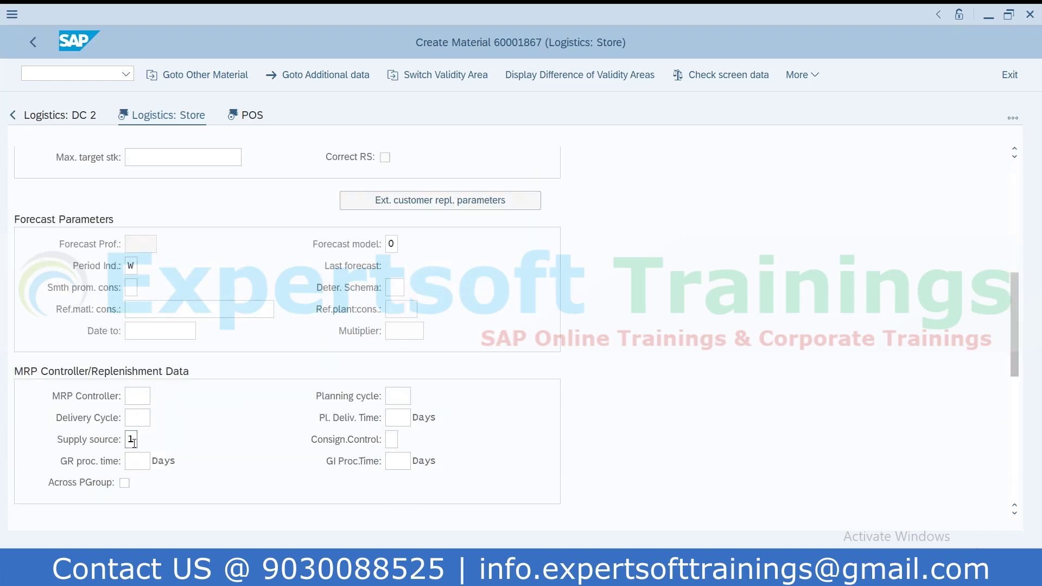
type("2")
scroll(594, 317, "up", 3)
scroll(594, 316, "up", 5)
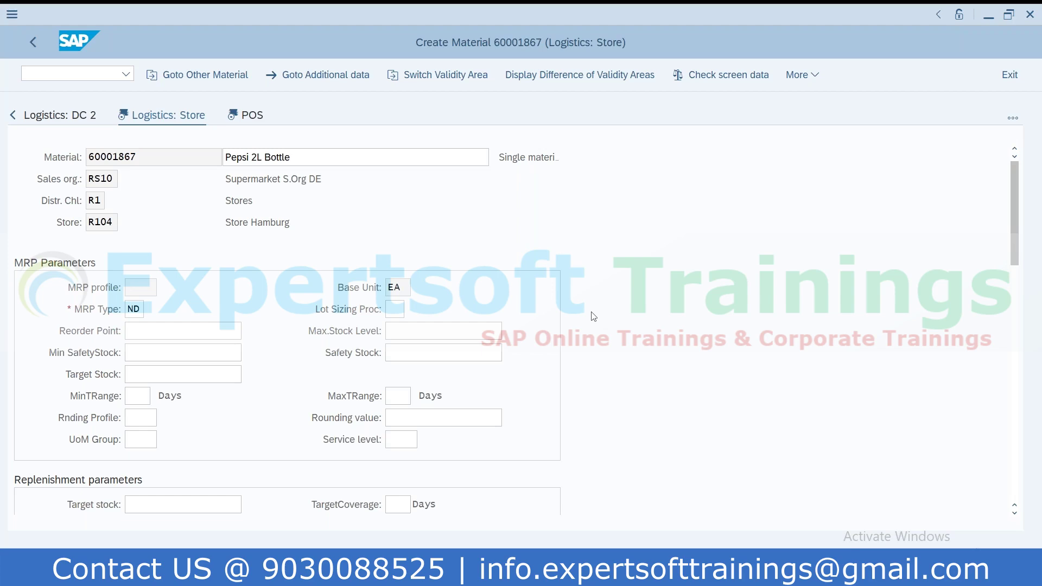
Step: Continue from the Logistics: Store data of material 60001867 to POS and review its till receipt text
scroll(594, 316, "down", 10)
scroll(594, 316, "up", 7)
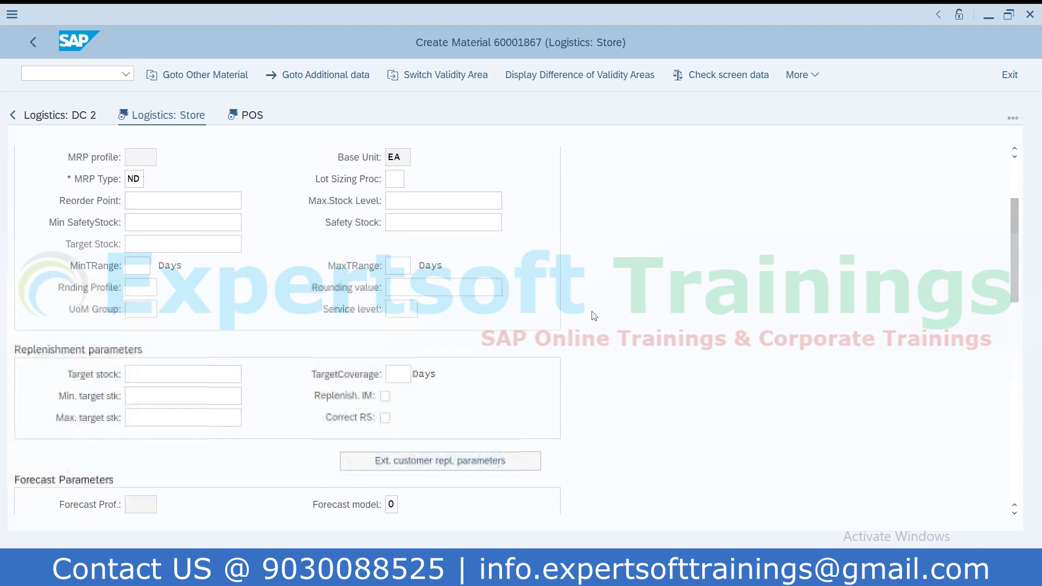
scroll(593, 316, "up", 3)
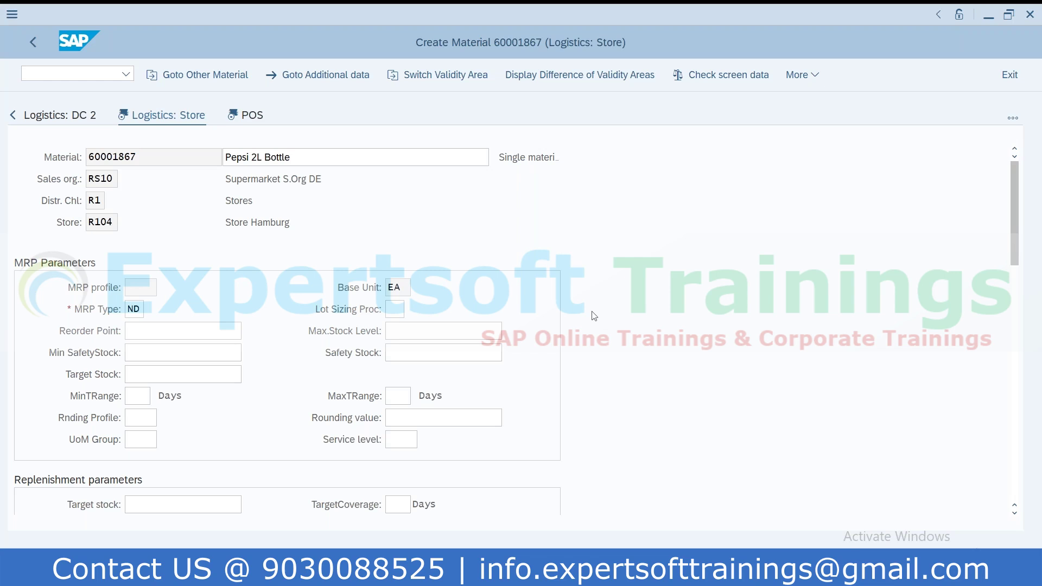
key("Return")
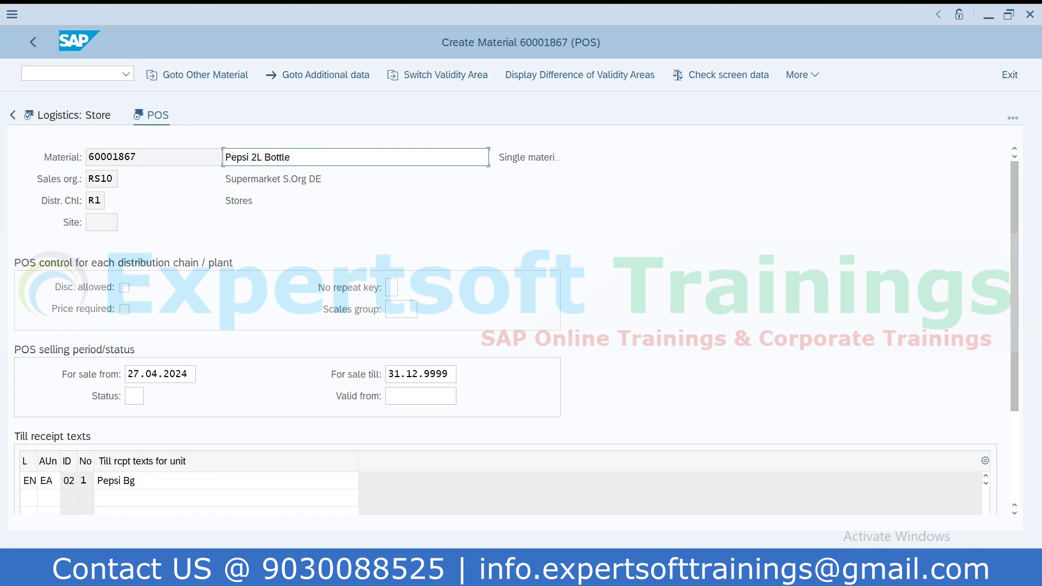
left_click_drag(149, 481, 5, 499)
scroll(585, 449, "down", 3)
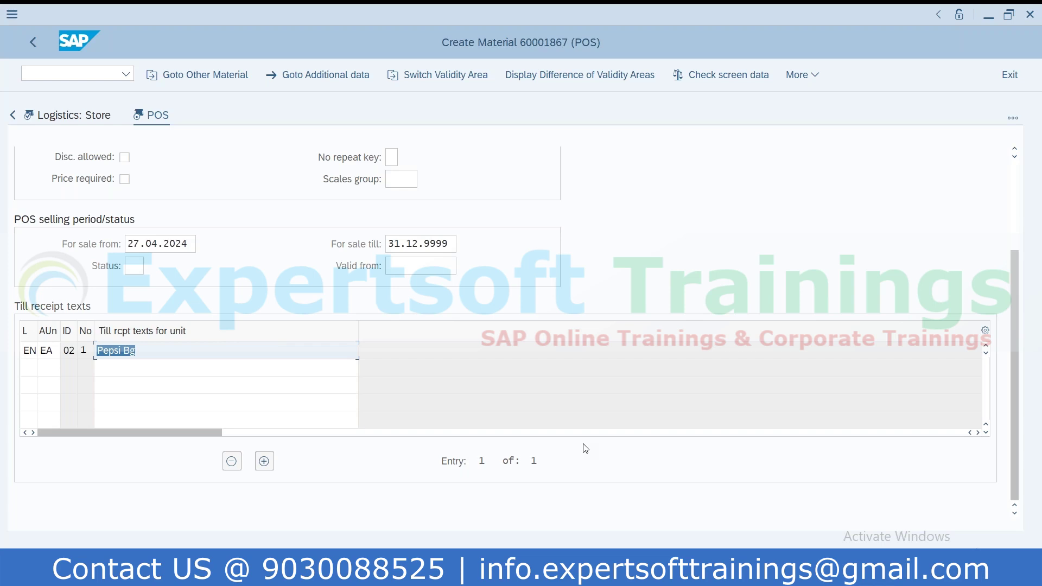
scroll(586, 449, "up", 3)
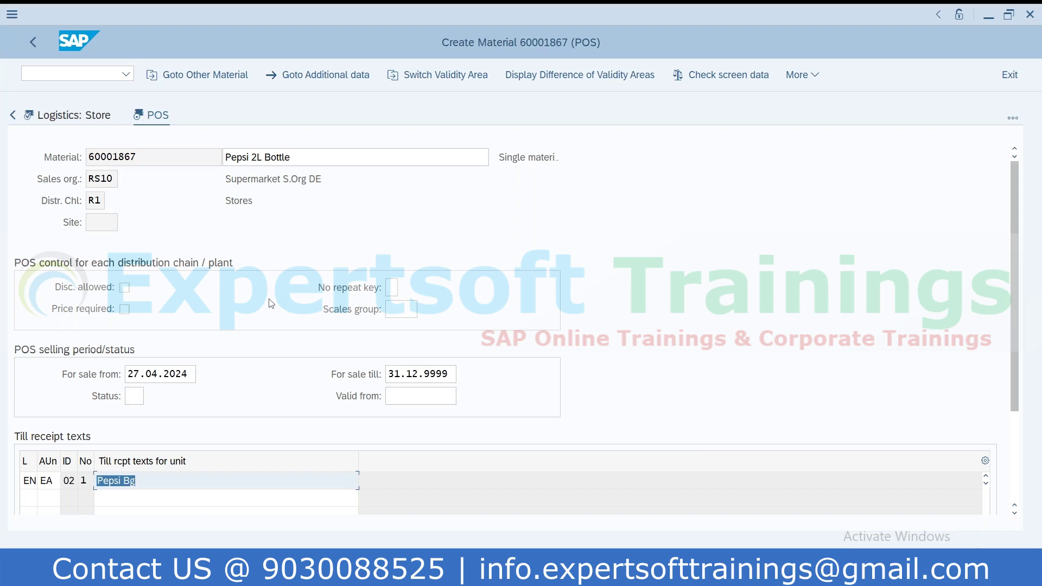
Step: Try the Disc. allowed and Price required options in the POS control data, clearing each one again
left_click(124, 288)
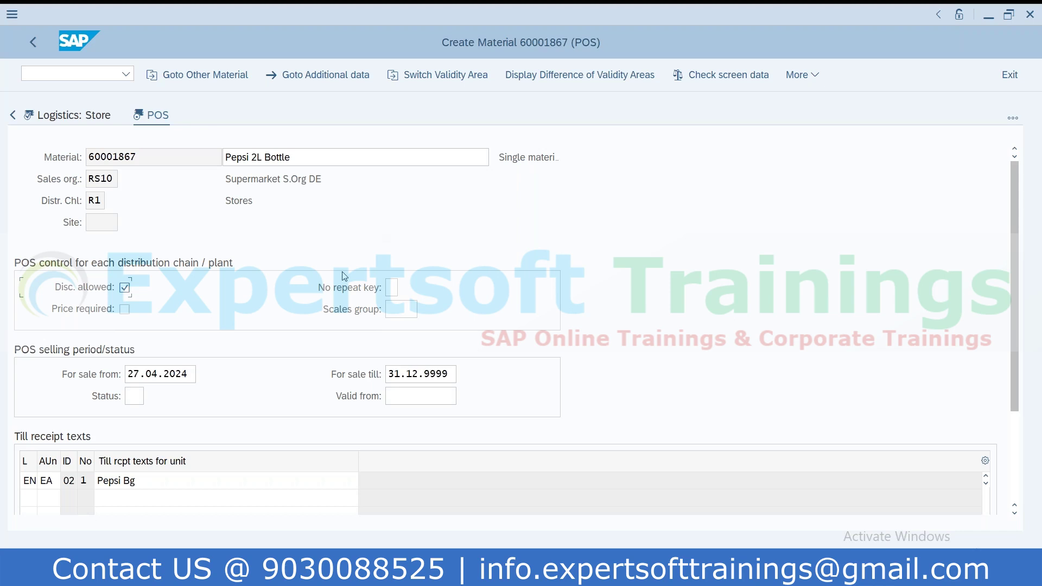
left_click(393, 291)
left_click(412, 159)
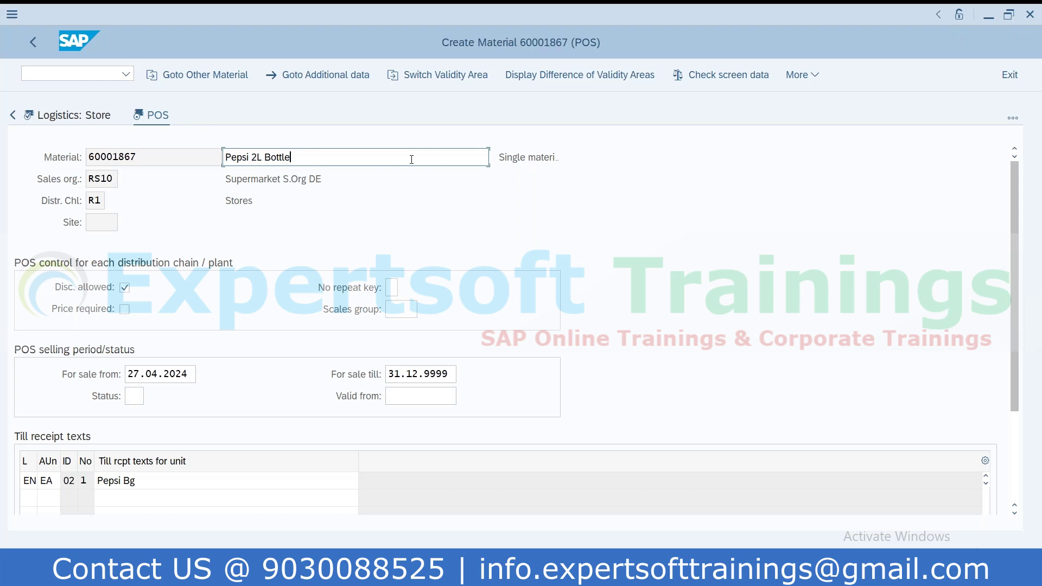
left_click(125, 288)
left_click(125, 310)
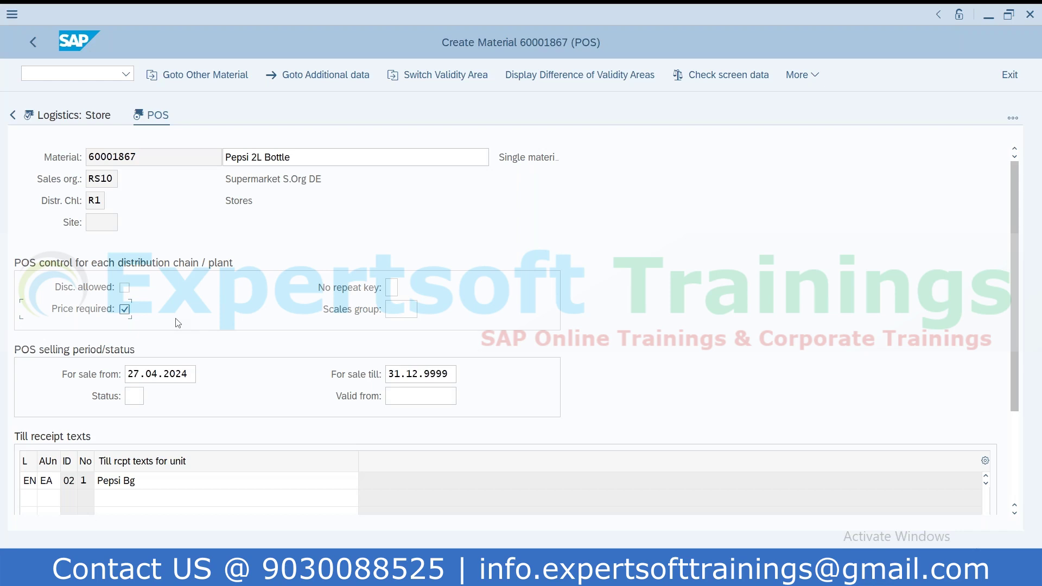
left_click(129, 309)
Step: Save material 60001867 and start transaction MM42 for changing materials
left_click(1004, 567)
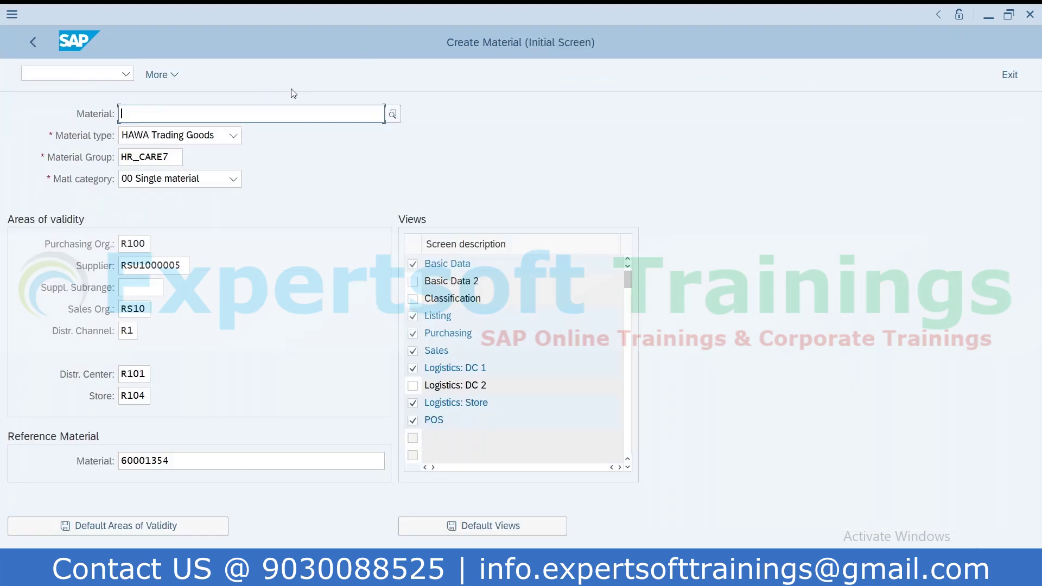
left_click(96, 71)
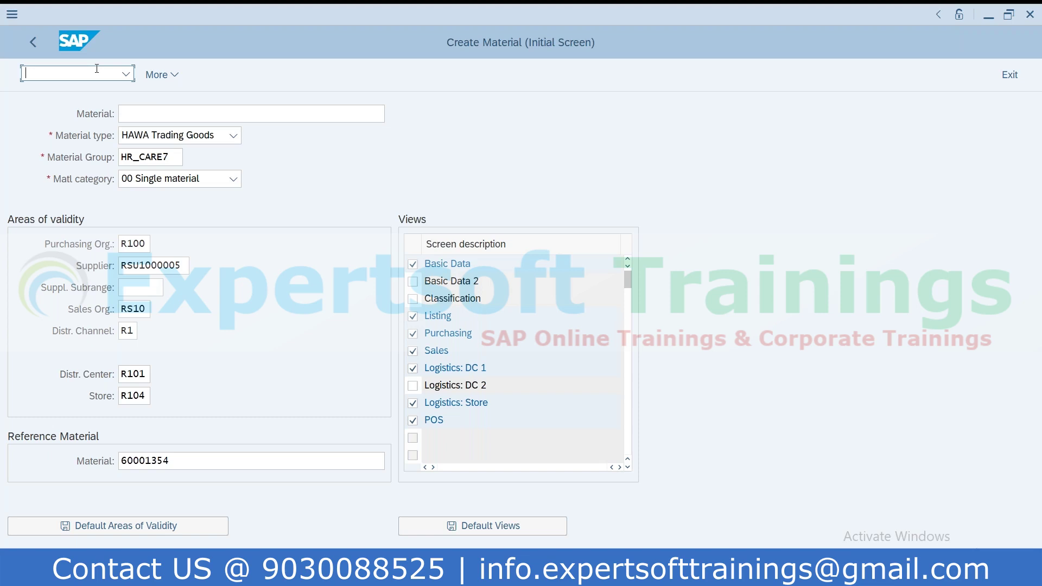
type("/nmm42")
key("Return")
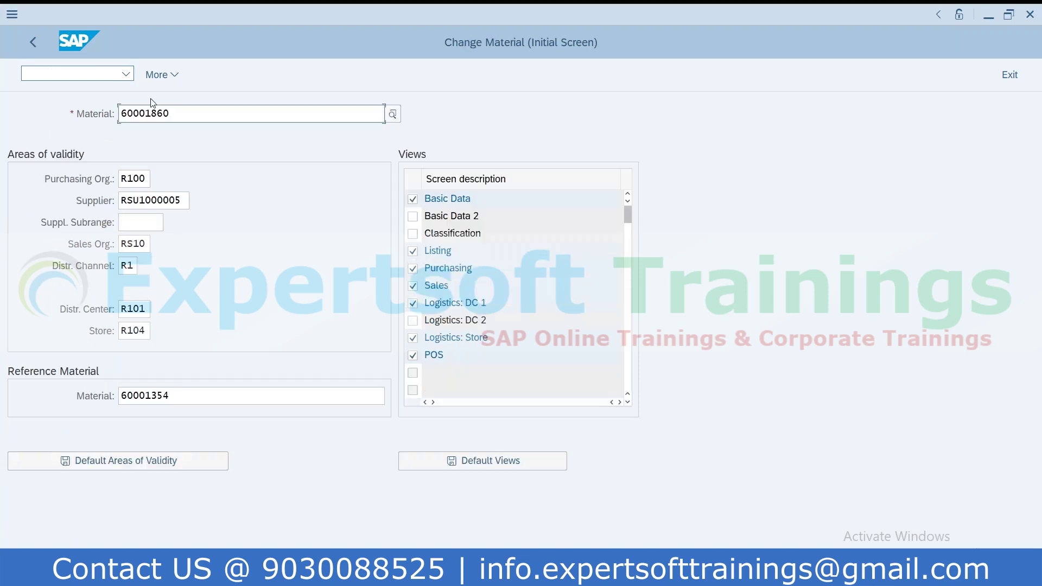
Step: Open the Basic Data of material 60001867 in change mode and return to the SAP Easy Access screen
double_click(170, 113)
left_click(244, 114)
key("BackSpace")
type("8")
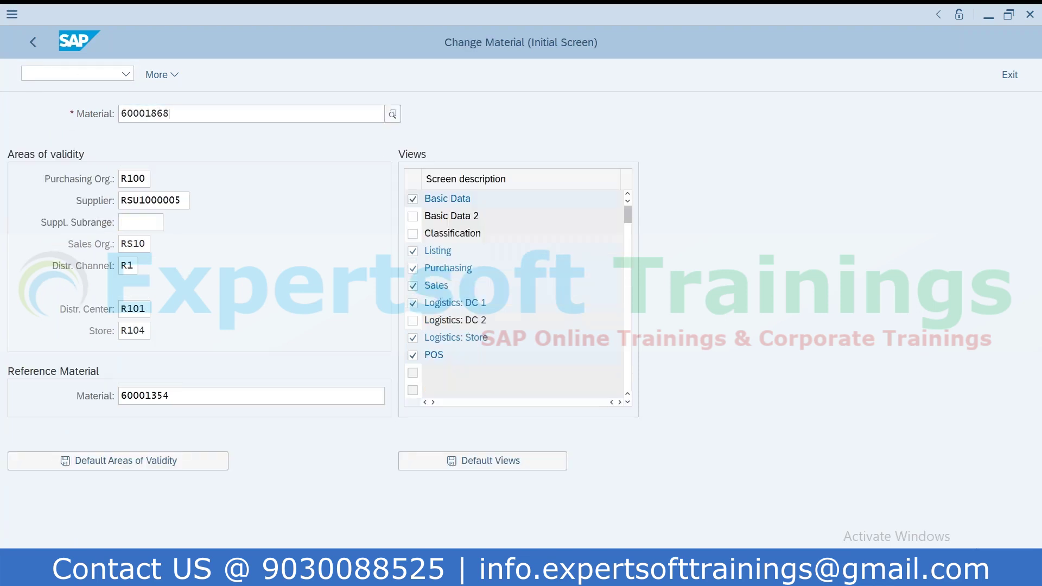
key("BackSpace")
type("7")
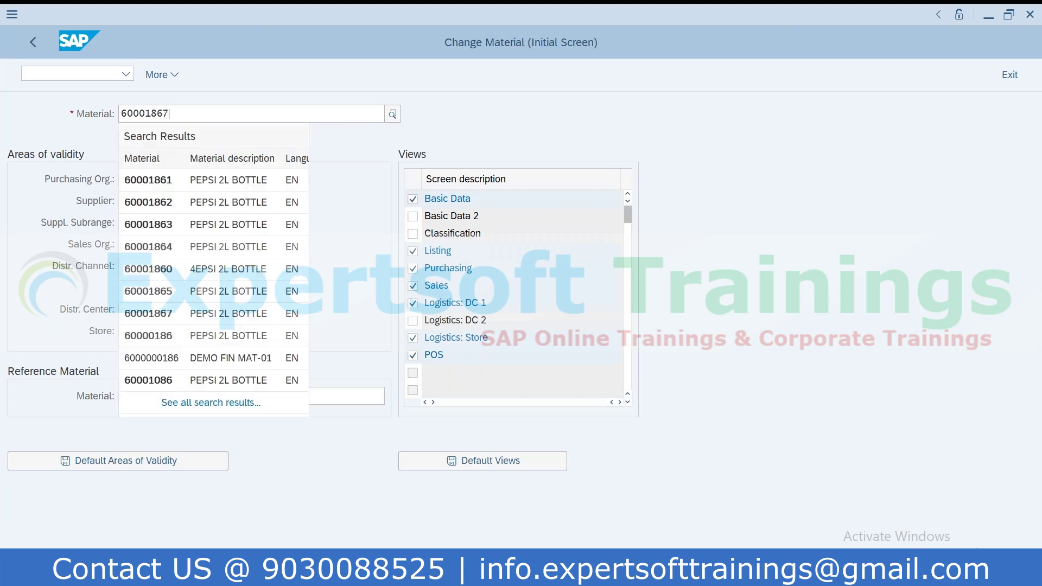
key("Return")
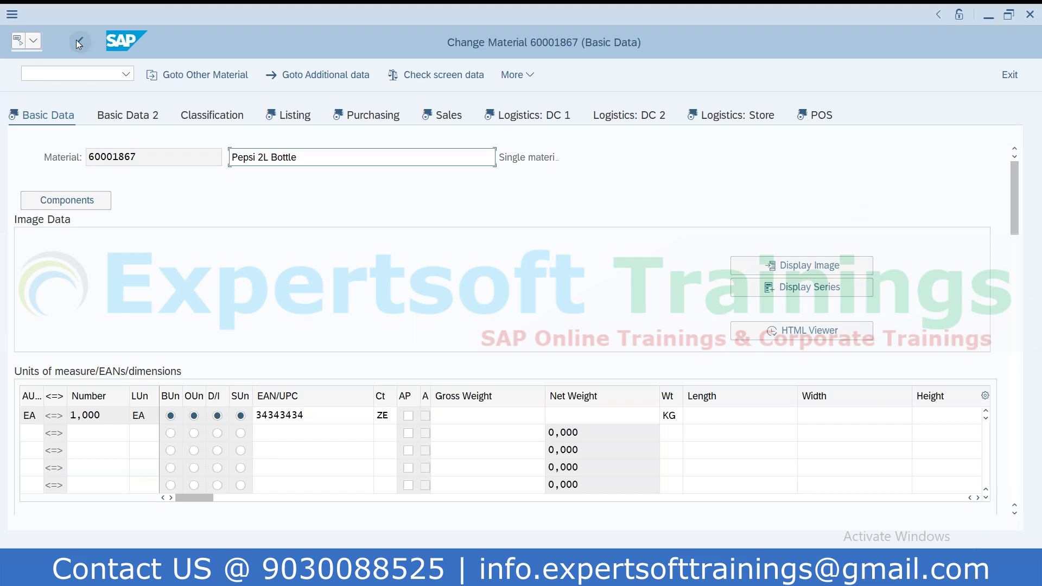
left_click(78, 42)
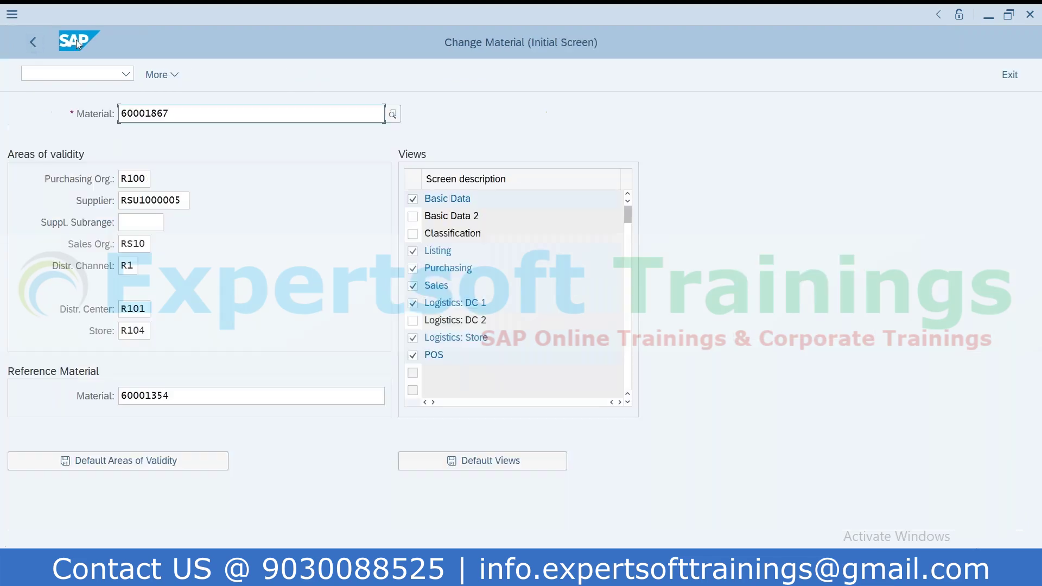
left_click(40, 37)
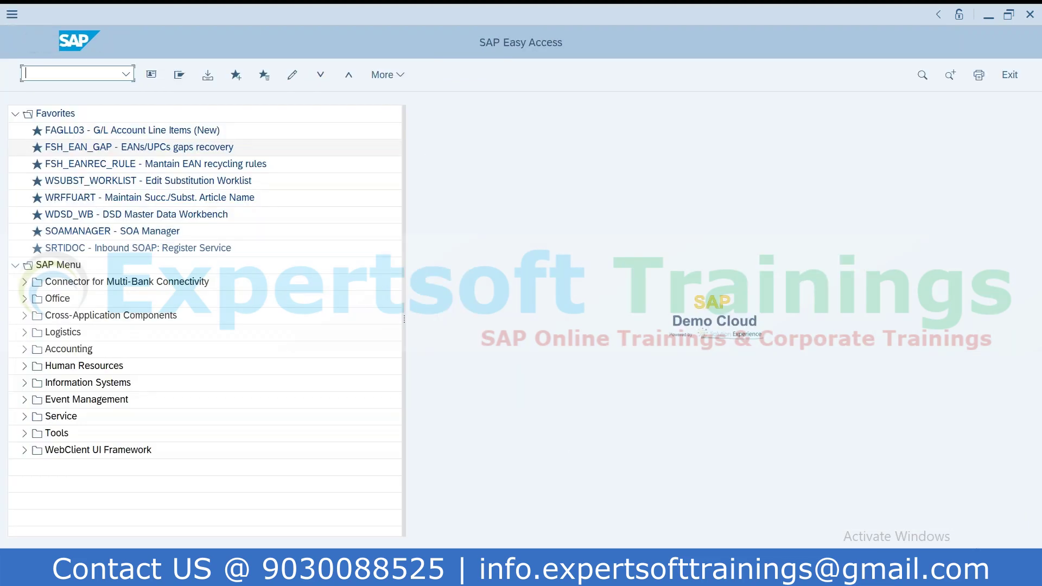